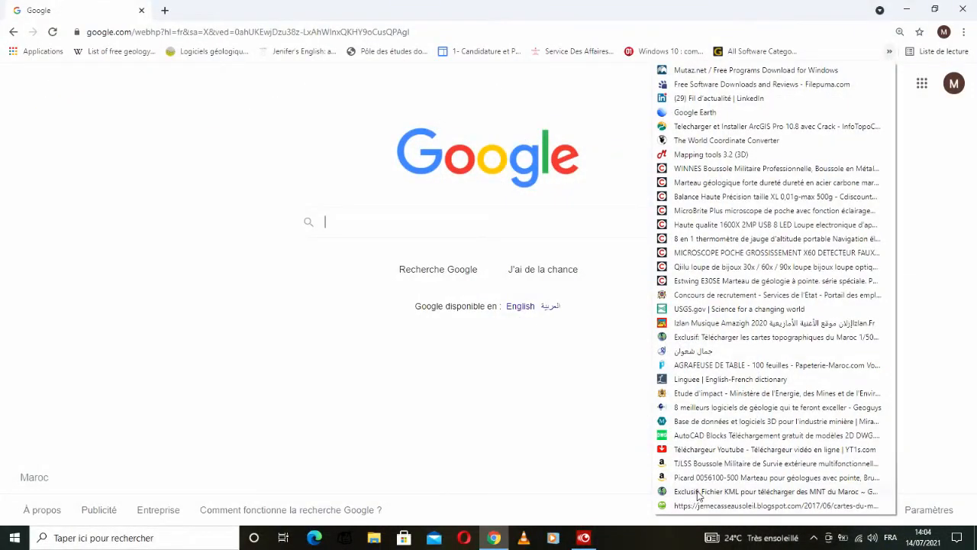
- Open the bookmarked page "Exclusif: Fichier KML pour télécharger des MNT du Maroc" and go to its embedded map of DEM tiles
click(696, 492)
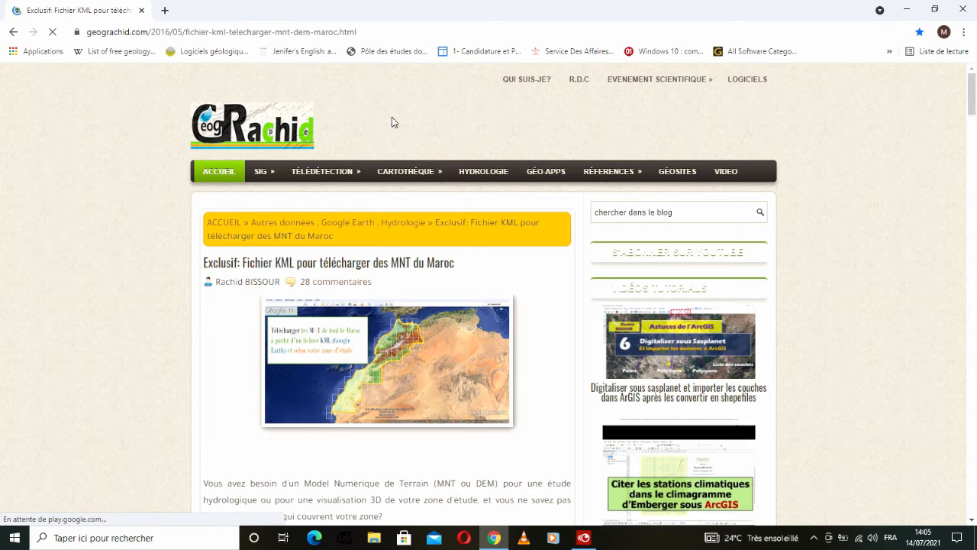
scroll(509, 231, down, 4)
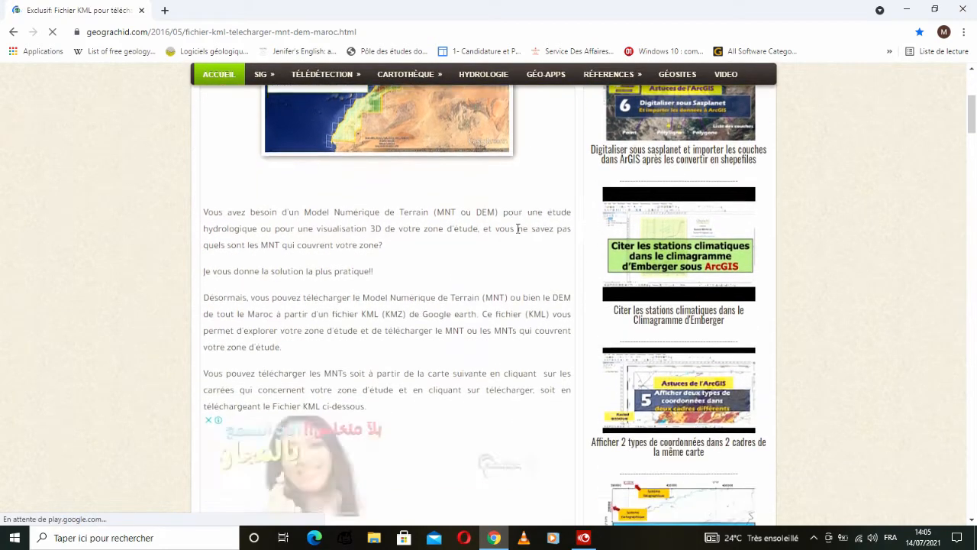
scroll(517, 228, down, 4)
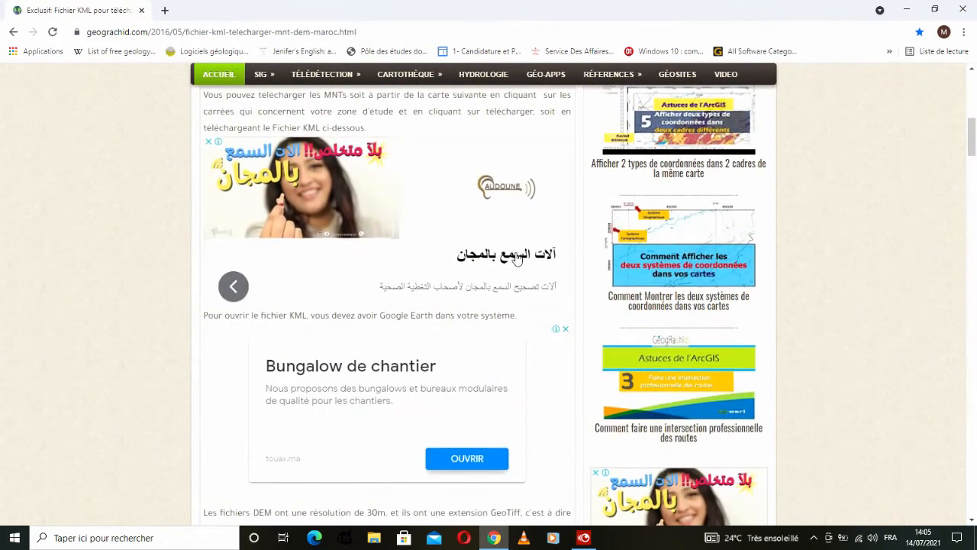
scroll(516, 258, down, 6)
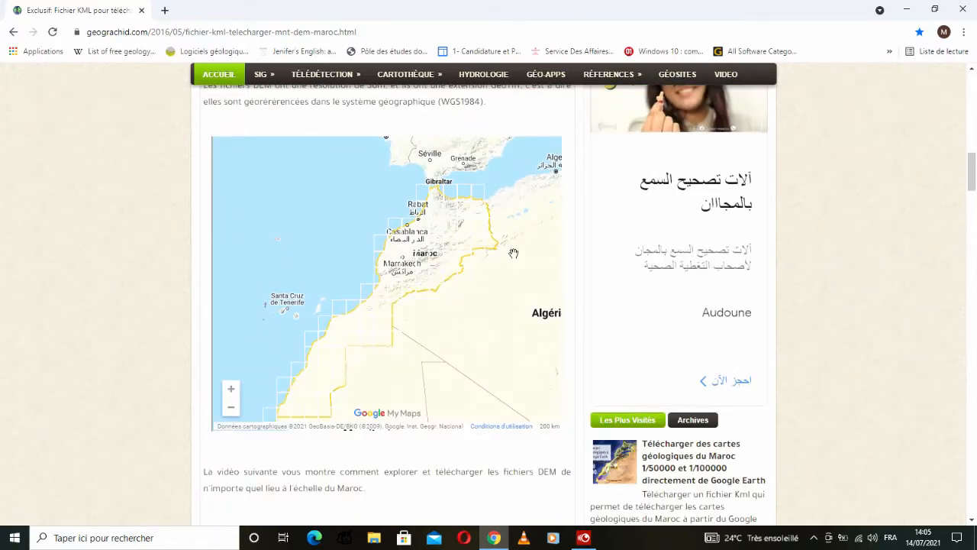
- Select the 31N7 tile covering the area south of Azilal on the Morocco DEM map
scroll(417, 265, up, 4)
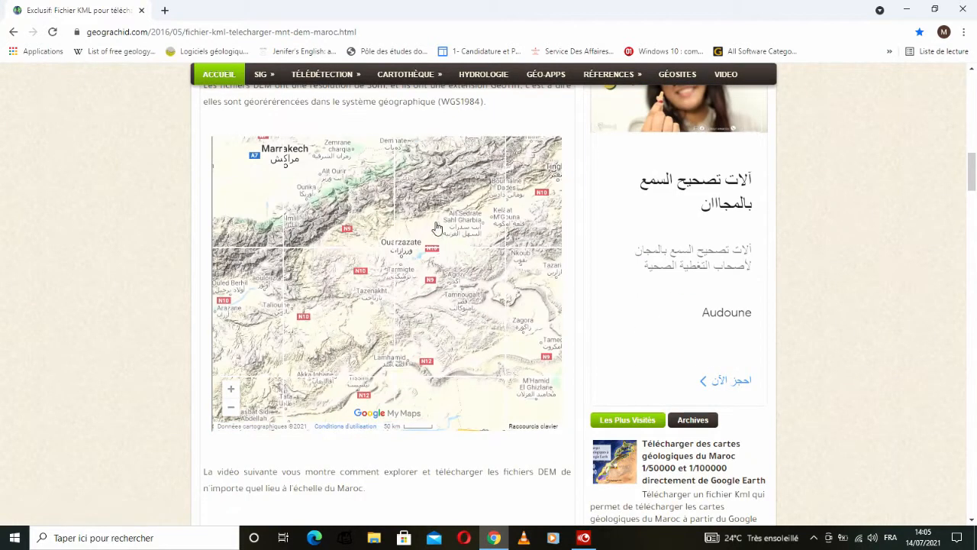
drag(435, 254, 434, 313)
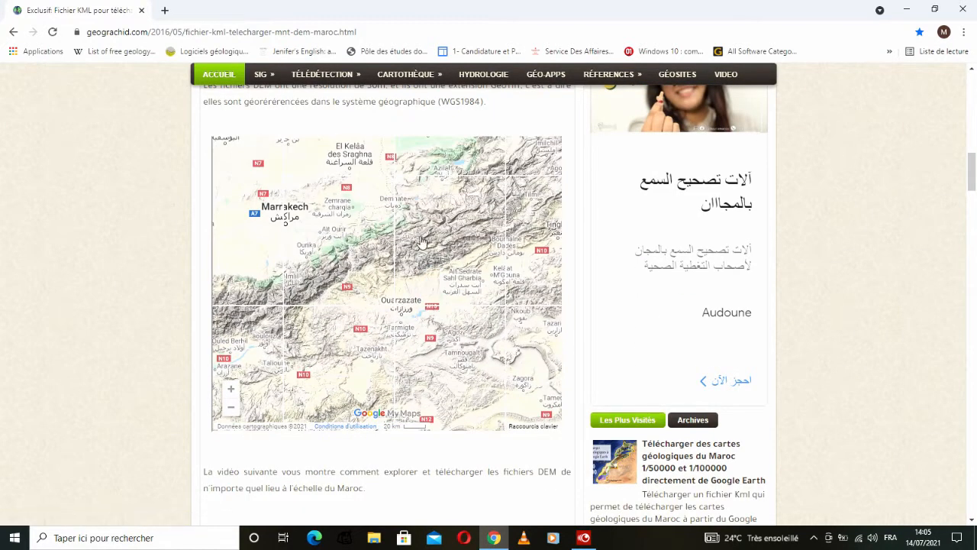
scroll(424, 238, up, 1)
drag(438, 229, 393, 314)
drag(443, 288, 394, 283)
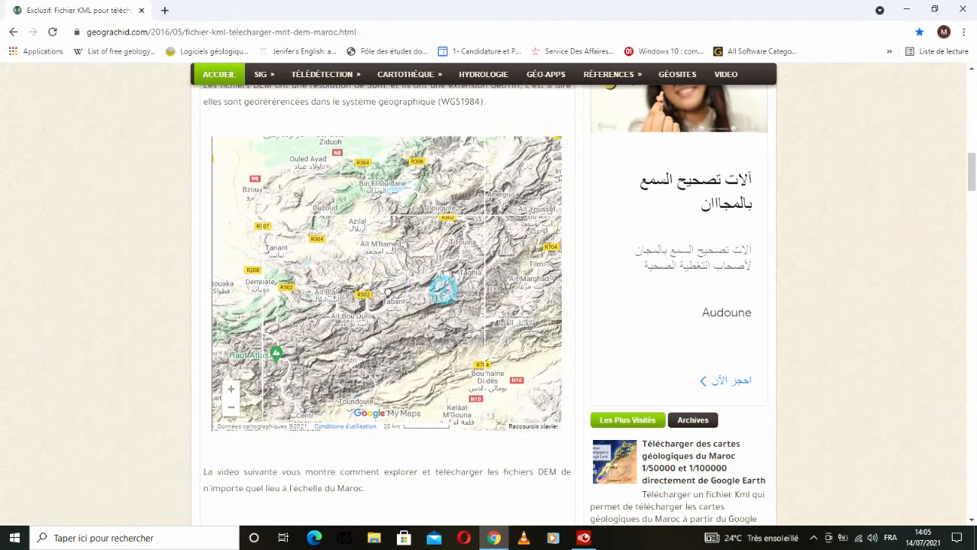
scroll(397, 255, down, 1)
click(399, 256)
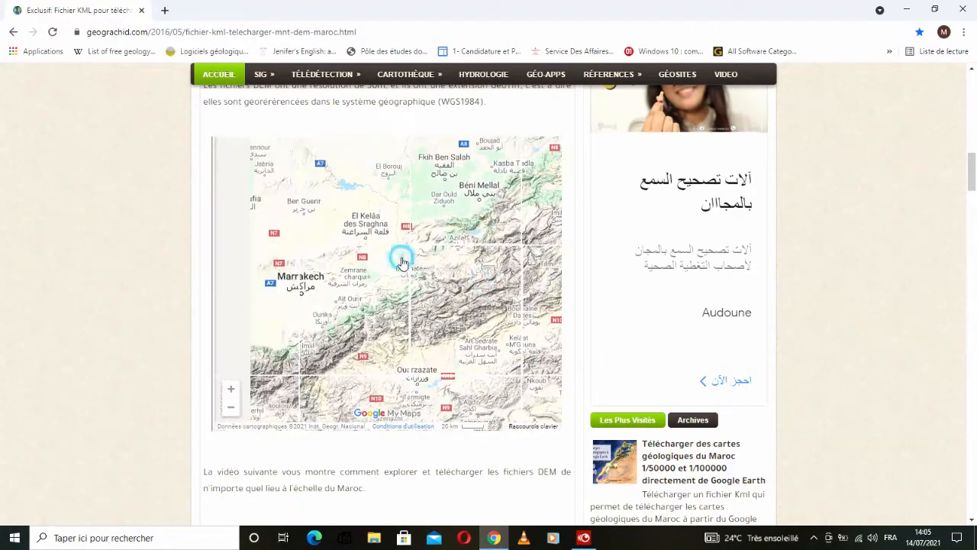
- Download ASTGTM2_N31W007_dem.tif from the tile's MediaFire link, closing the advertising pop-up and the download page
click(300, 214)
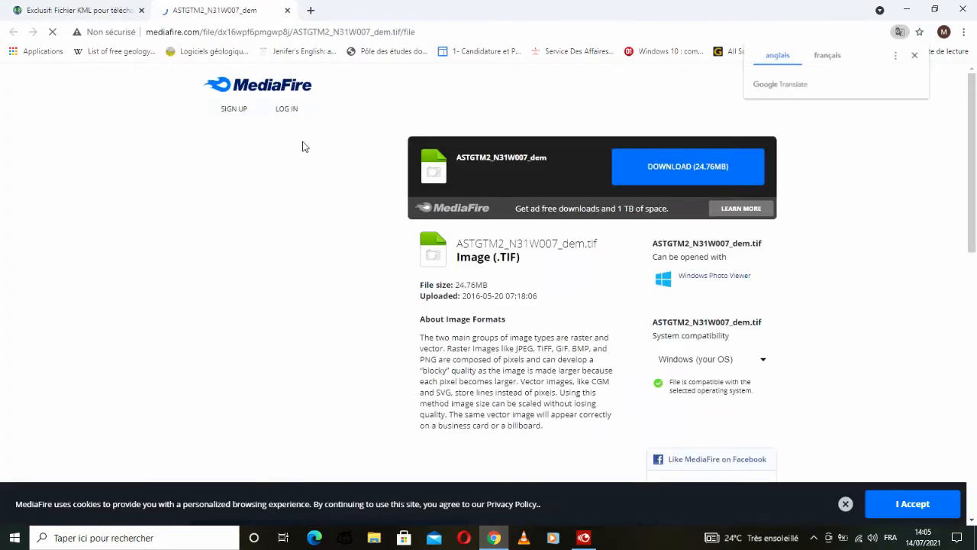
click(677, 178)
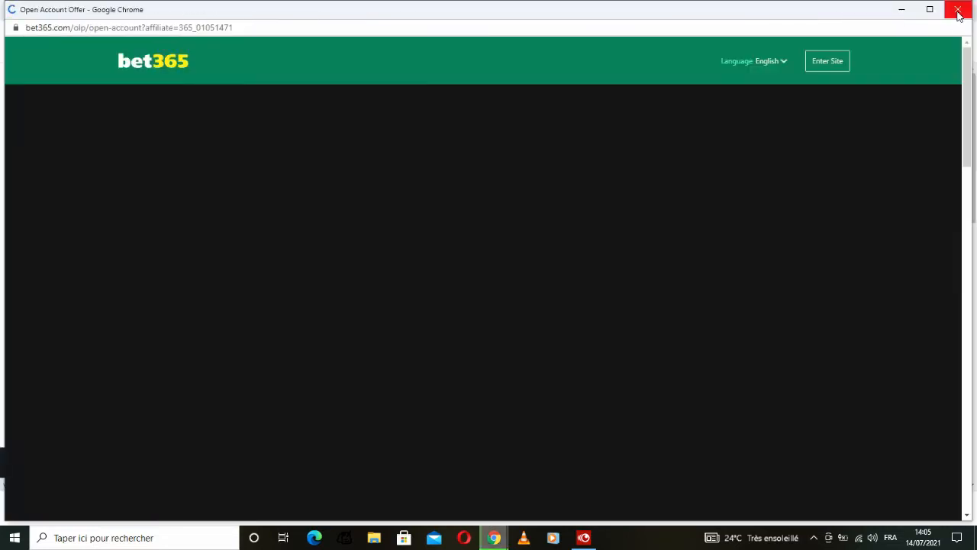
click(958, 9)
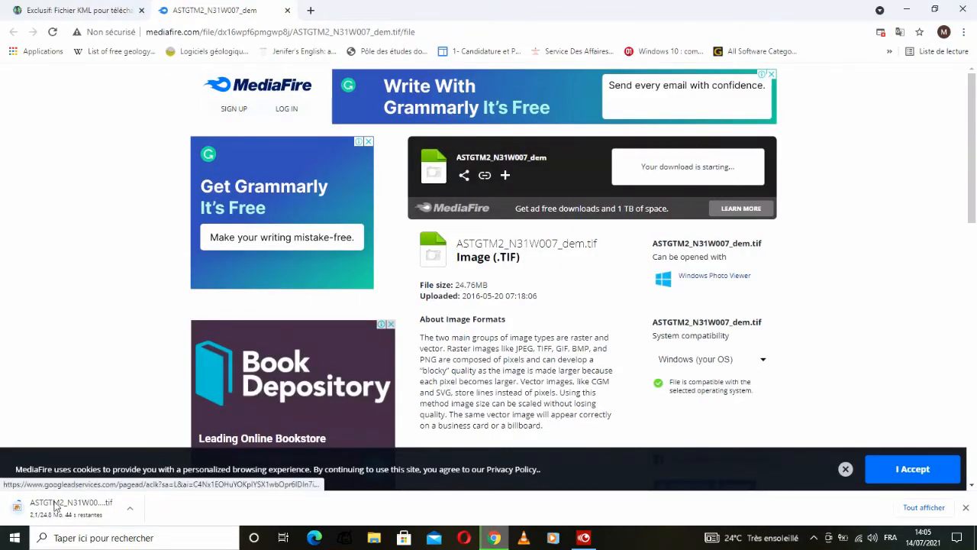
click(287, 11)
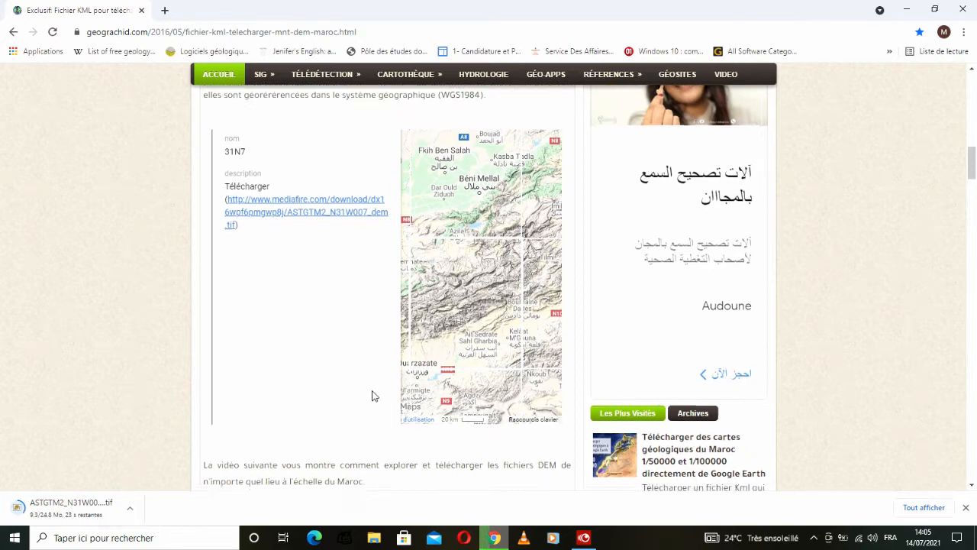
- Examine the DEM tile grid's coverage across Morocco on the embedded map
scroll(371, 394, down, 2)
scroll(403, 335, up, 2)
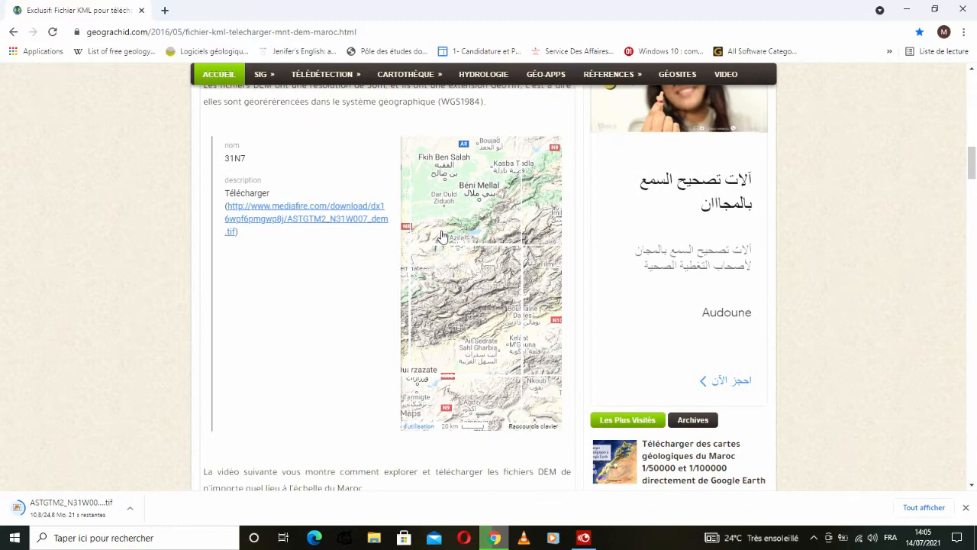
scroll(441, 235, down, 3)
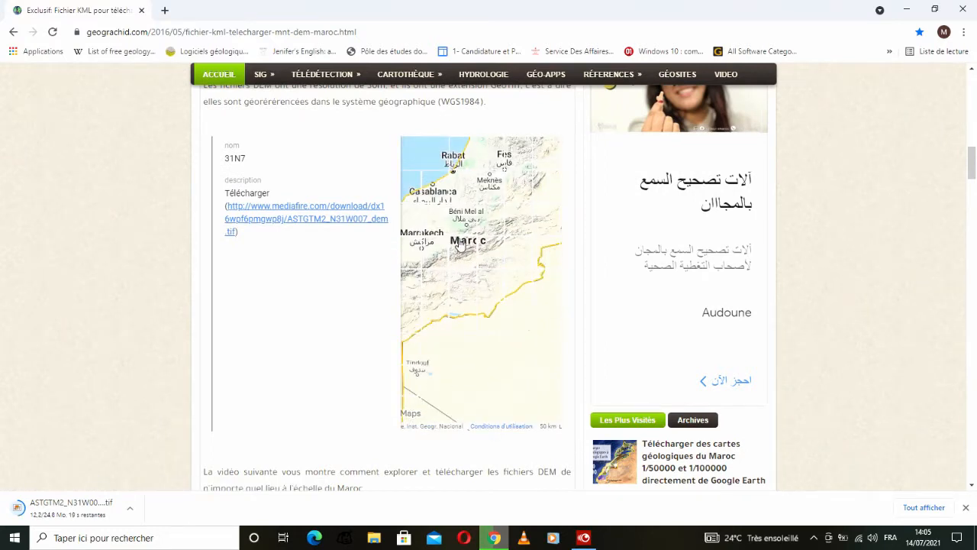
scroll(460, 244, down, 2)
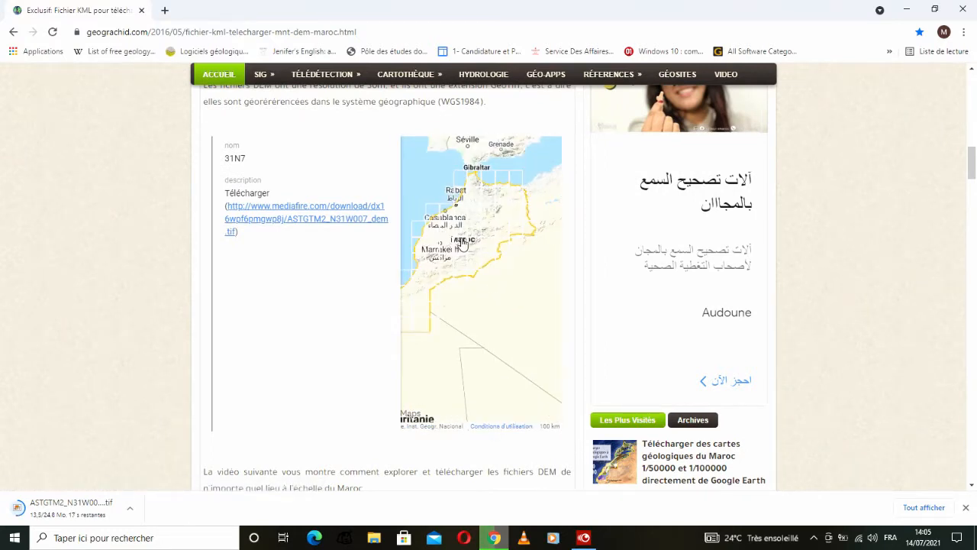
scroll(462, 244, up, 2)
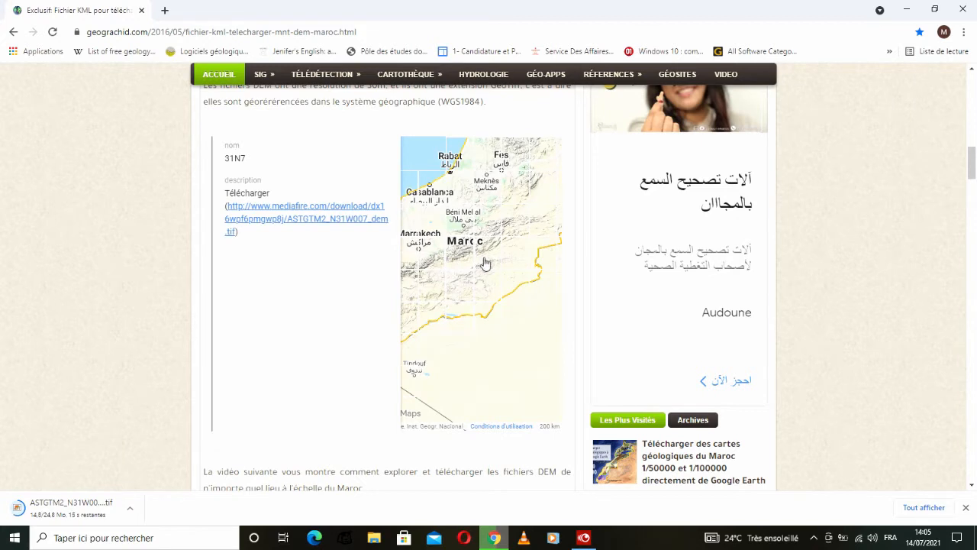
scroll(502, 278, down, 3)
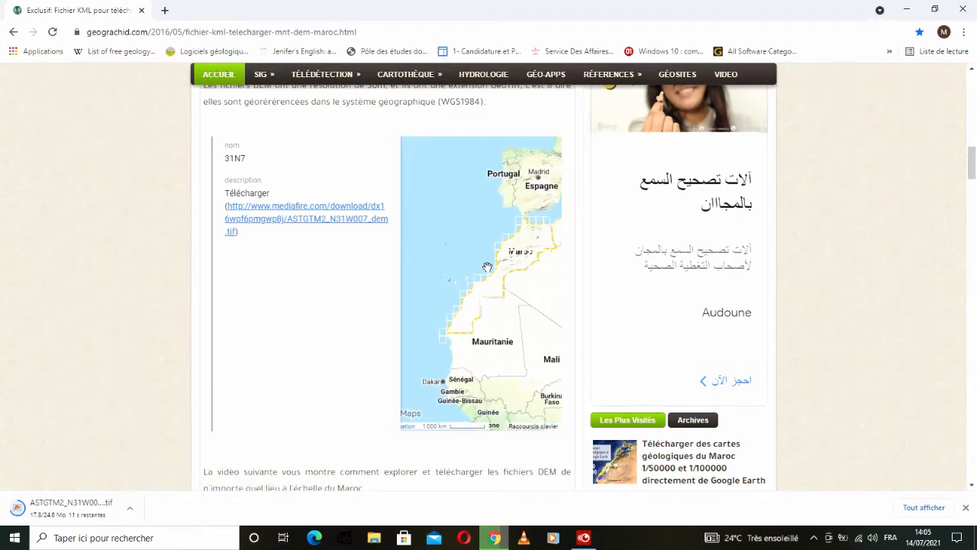
scroll(474, 298, up, 3)
drag(462, 262, 438, 266)
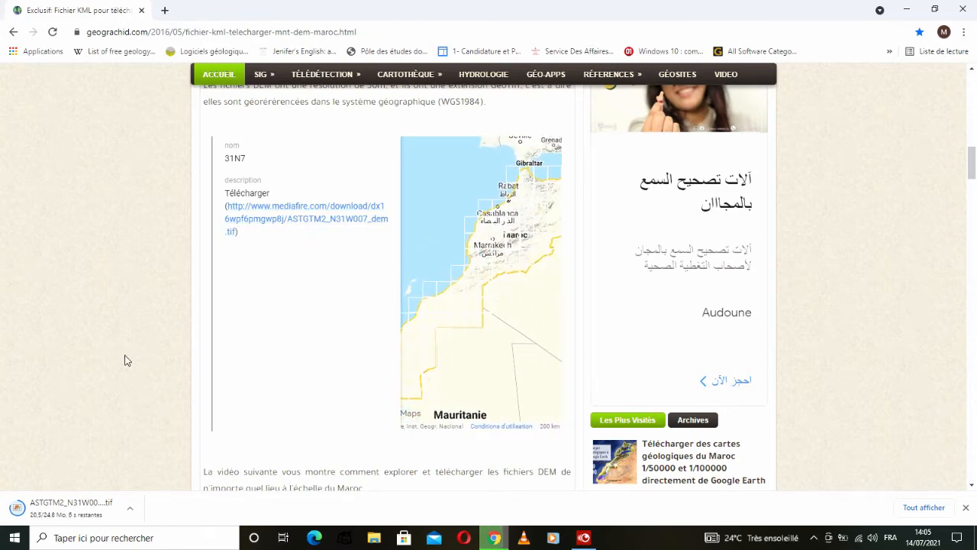
- Look through the rest of the page for the DEM tutorial videos and the KML file download
scroll(300, 455, down, 5)
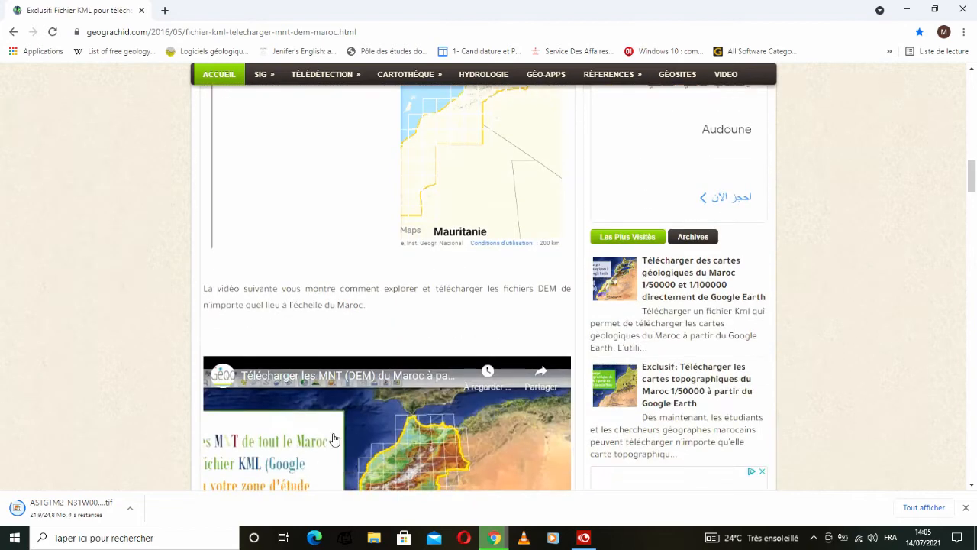
scroll(371, 416, down, 1)
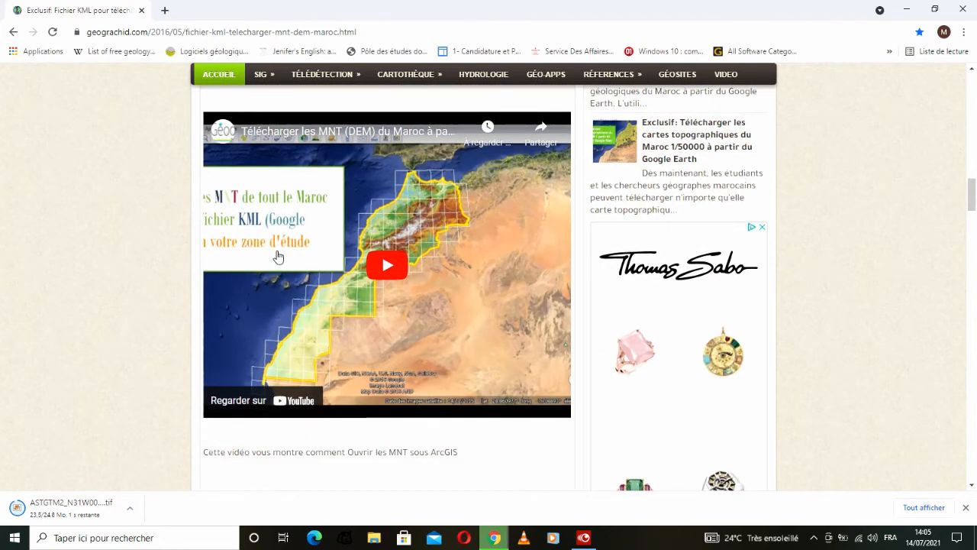
scroll(392, 258, down, 5)
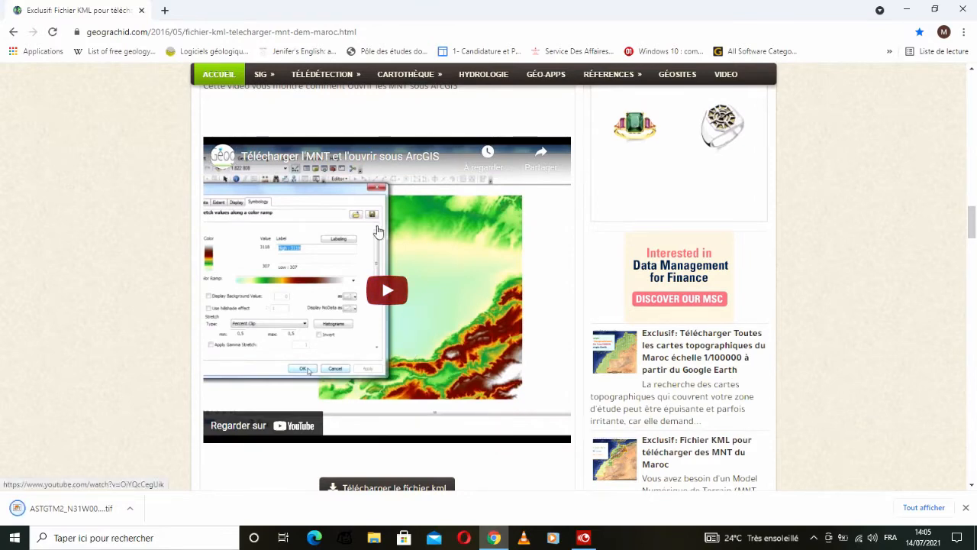
scroll(367, 320, down, 1)
scroll(367, 320, down, 4)
scroll(460, 223, up, 9)
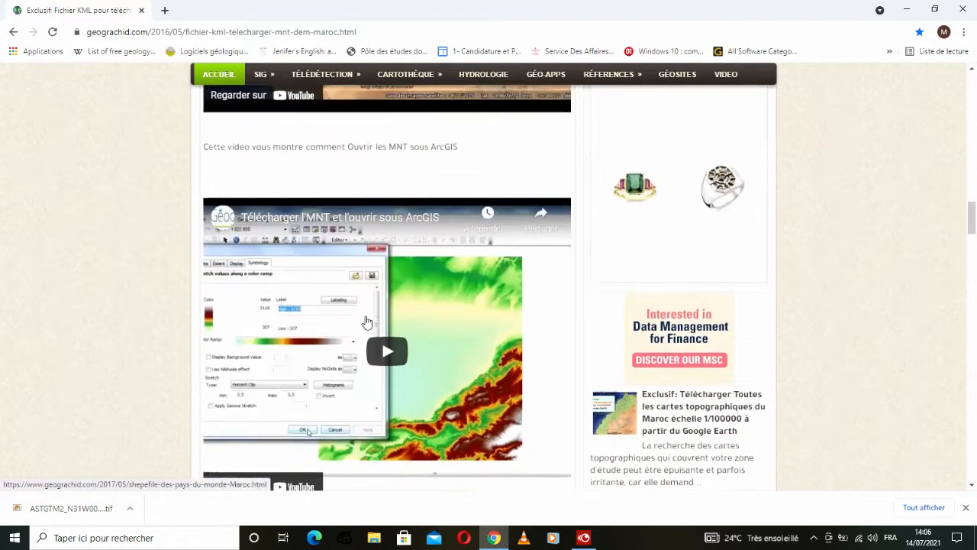
scroll(460, 223, up, 3)
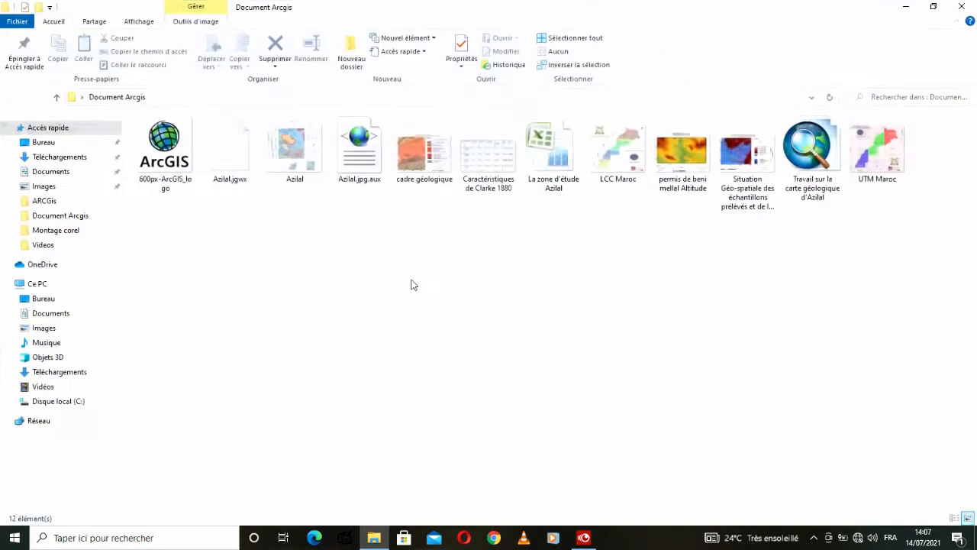
- Open the map document "Travail sur la carte géologique d'Azilal" in ArcMap and hide the Logs effectués and Echantillons prélevés layers
click(809, 194)
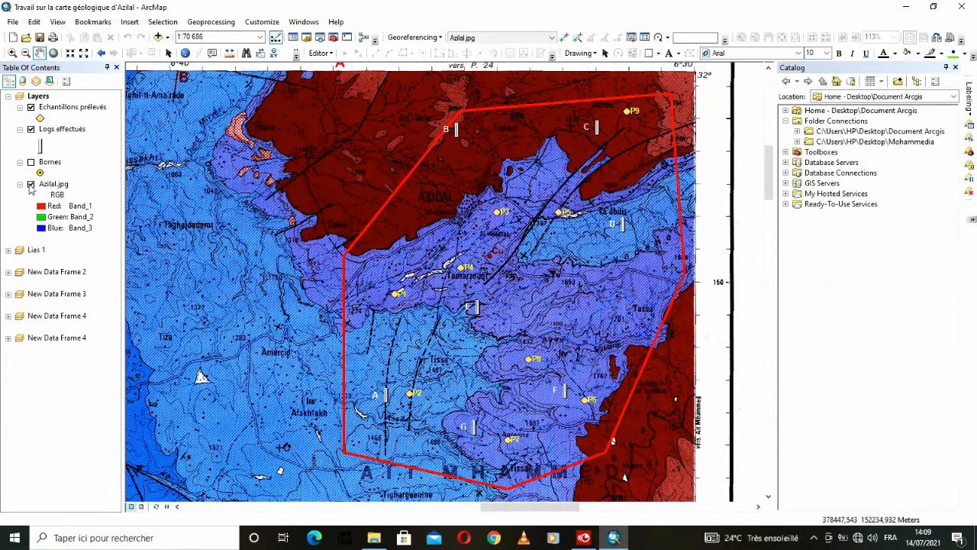
click(31, 130)
click(31, 106)
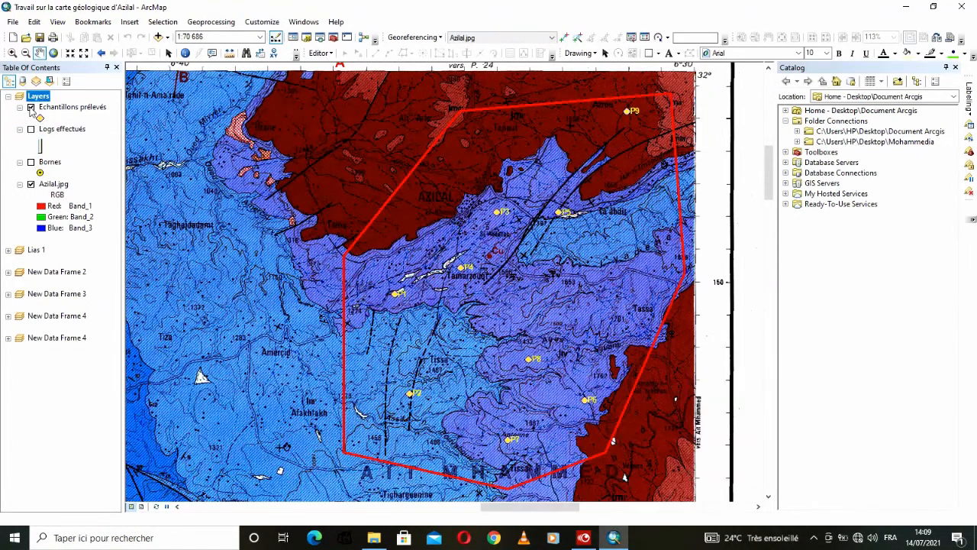
scroll(343, 213, down, 4)
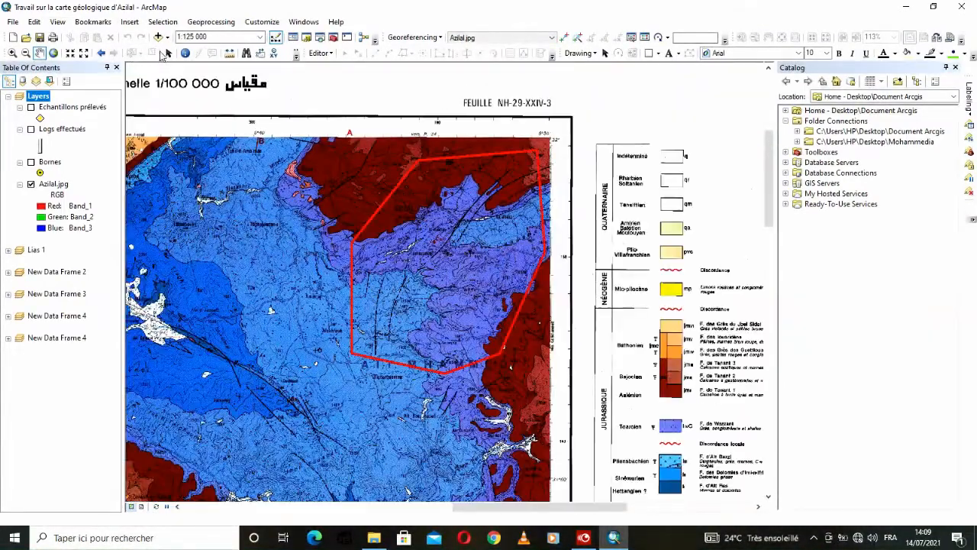
- Move ASTGTM2_N31W007_dem from the Téléchargements folder to the Document Arcgis folder in File Explorer, and close the folder window
click(374, 538)
click(59, 158)
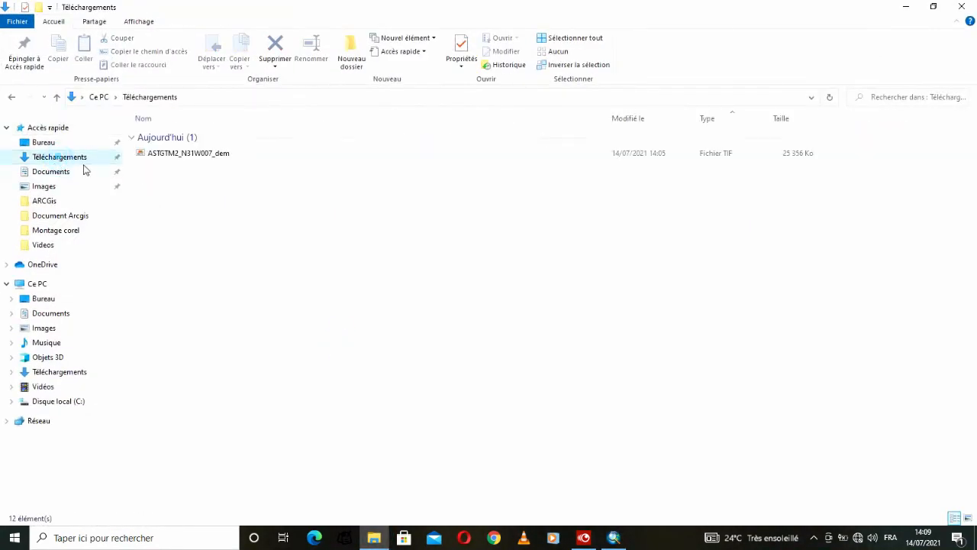
click(181, 156)
right_click(181, 157)
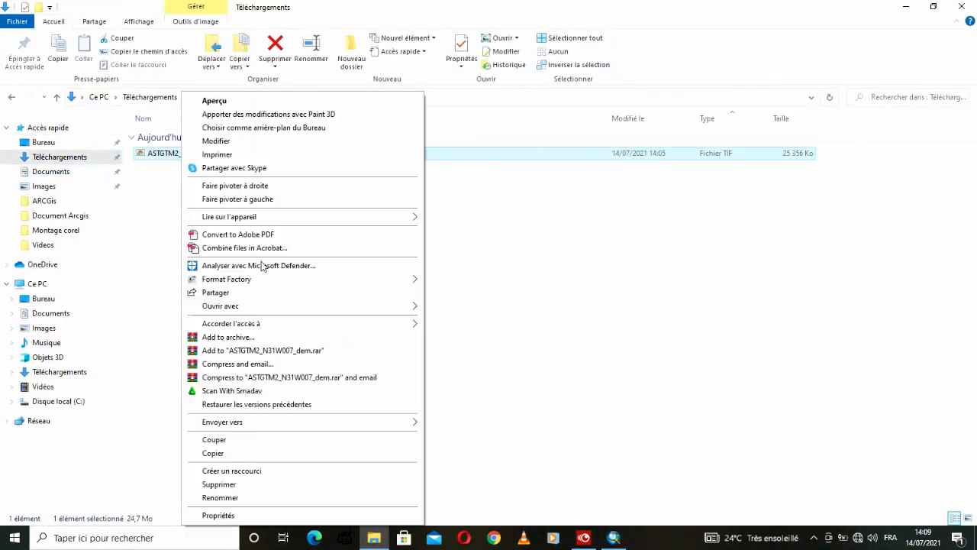
click(237, 439)
click(74, 219)
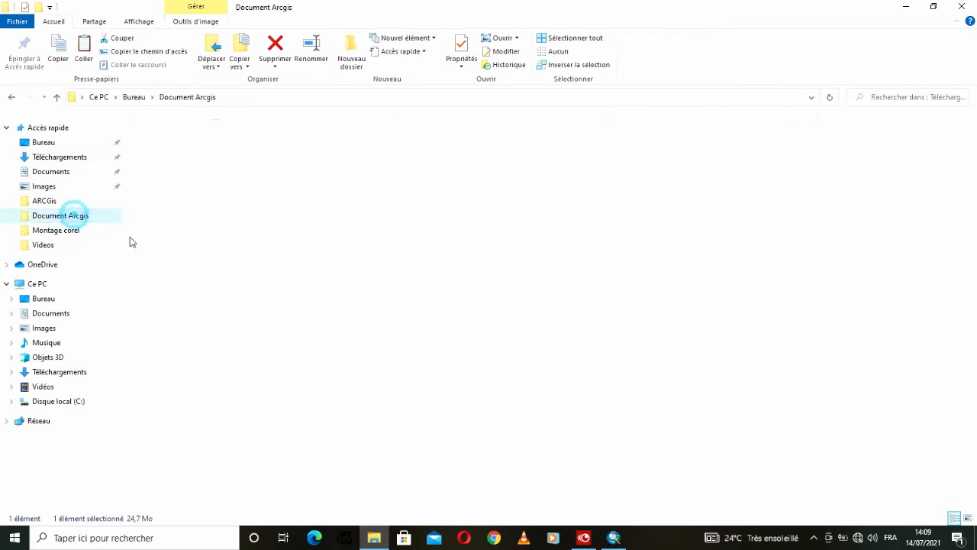
right_click(302, 234)
click(334, 319)
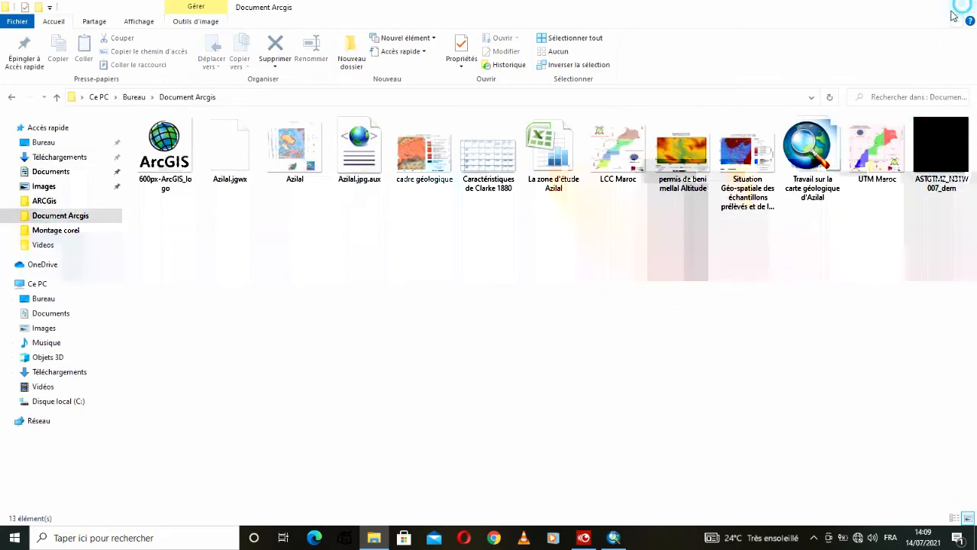
click(961, 7)
- Add ASTGTM2_N31W007_dem.tif from the Document Arcgis folder to the map, dismissing the coordinate system warning without setting a transformation
click(158, 37)
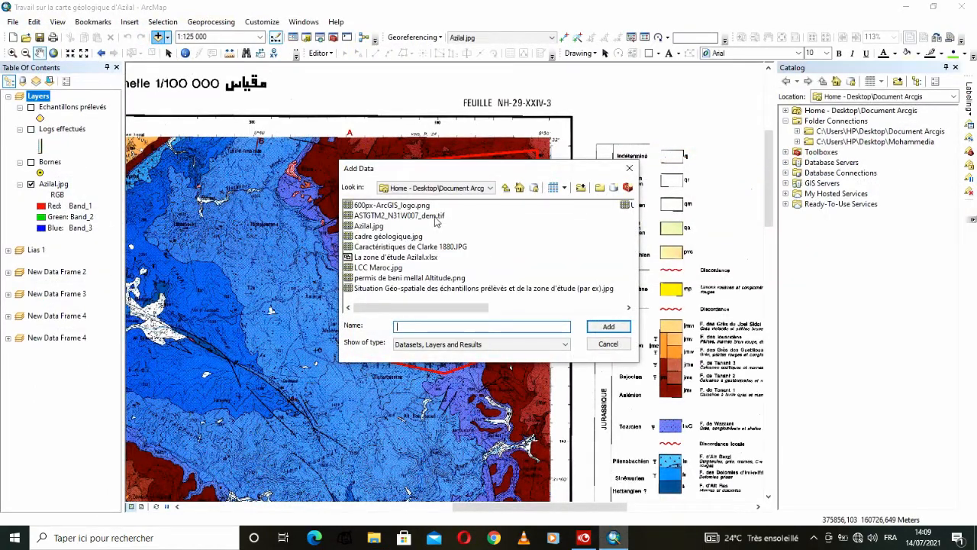
click(435, 218)
click(624, 329)
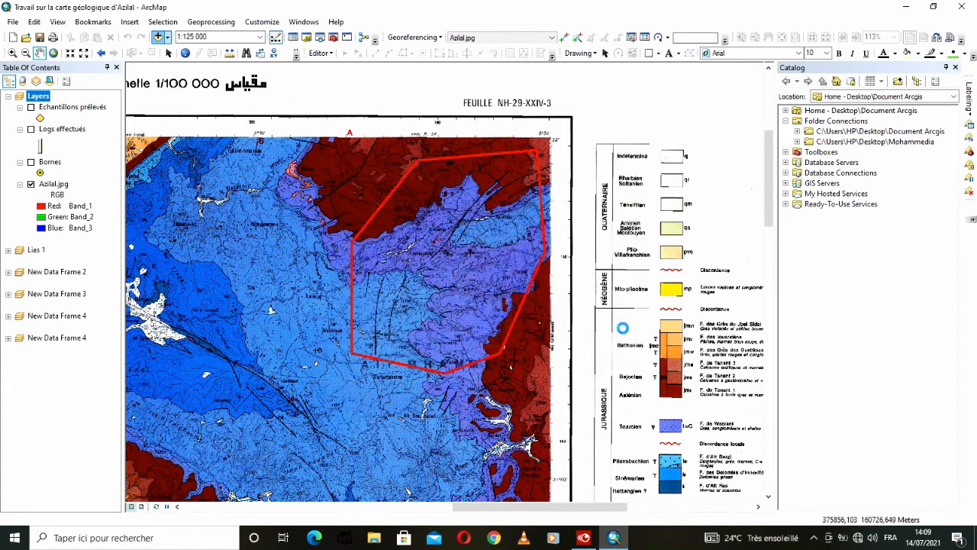
click(532, 251)
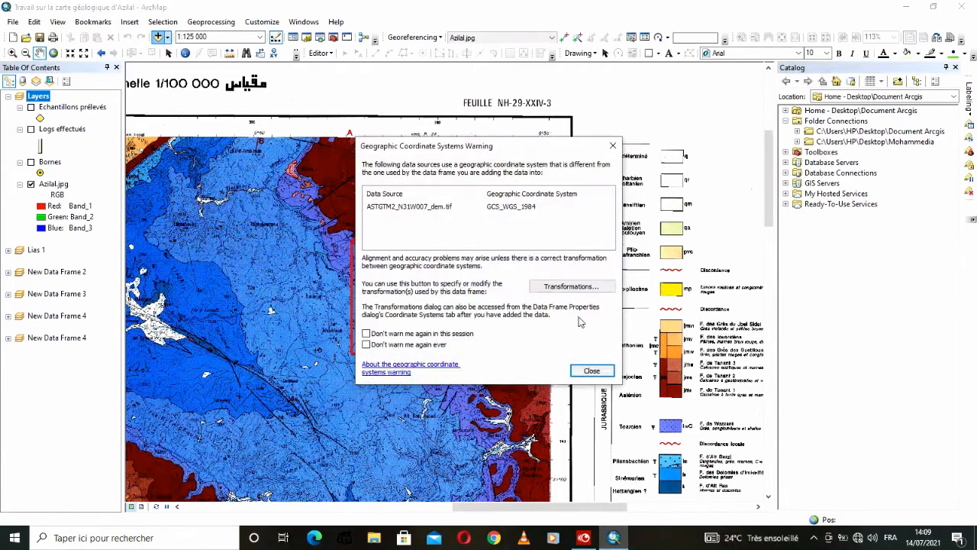
click(593, 371)
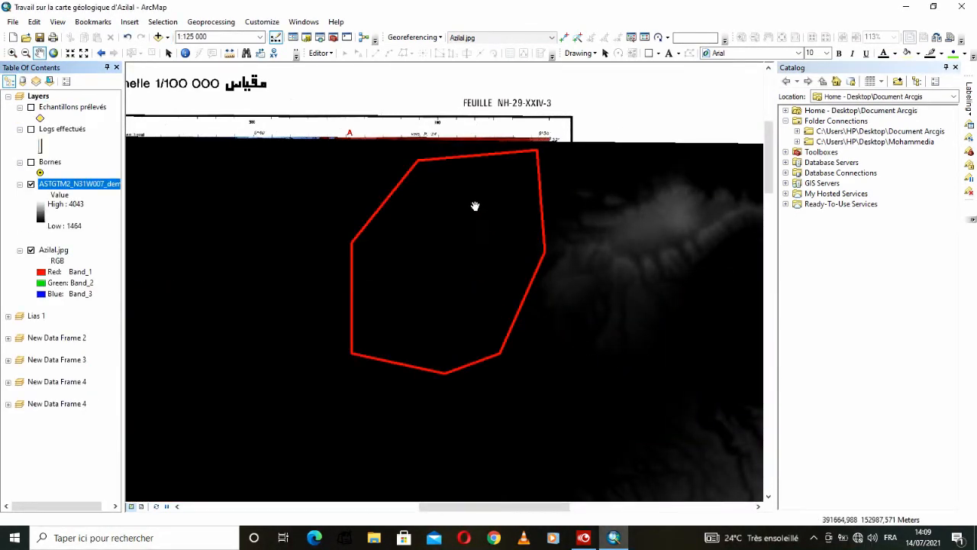
- Toggle the DEM layer's visibility to compare it with the geological map, leaving the DEM hidden
click(31, 184)
click(30, 184)
click(31, 183)
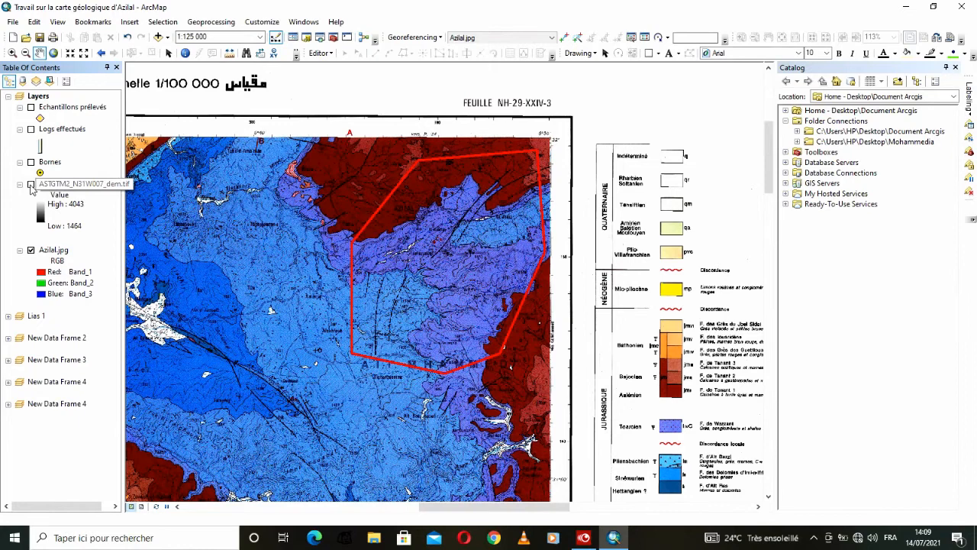
- Show the ASTGTM2_N31W007_dem.tif layer and open its symbology settings in the layer properties
click(30, 184)
right_click(50, 186)
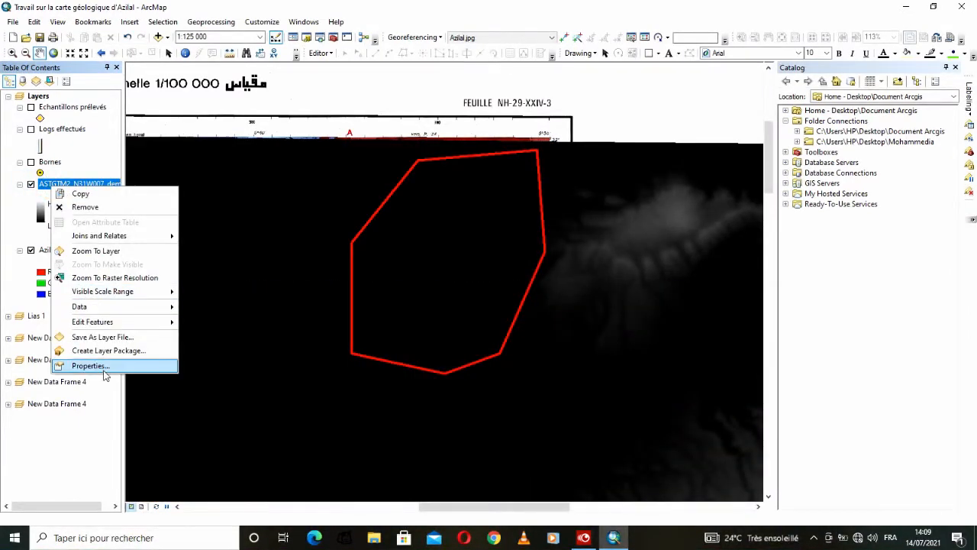
click(90, 365)
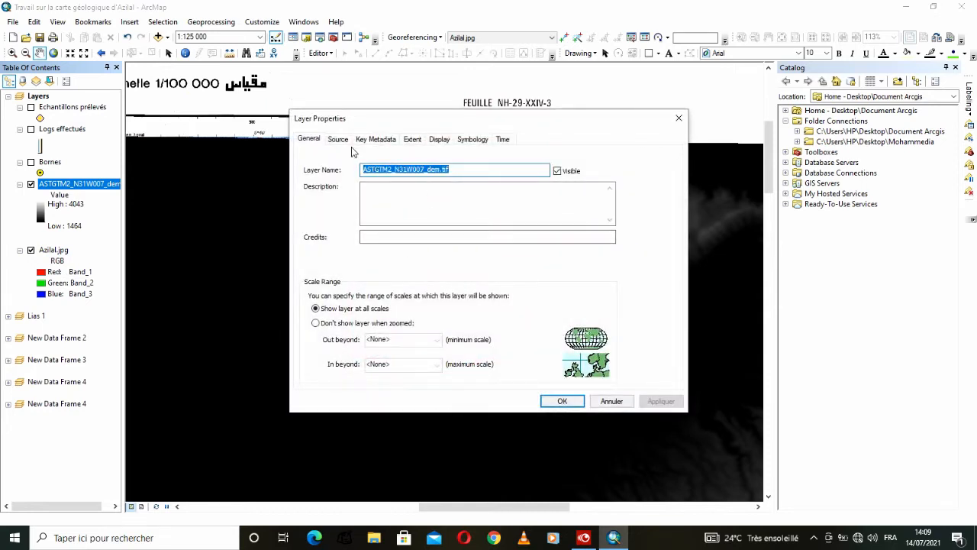
click(439, 144)
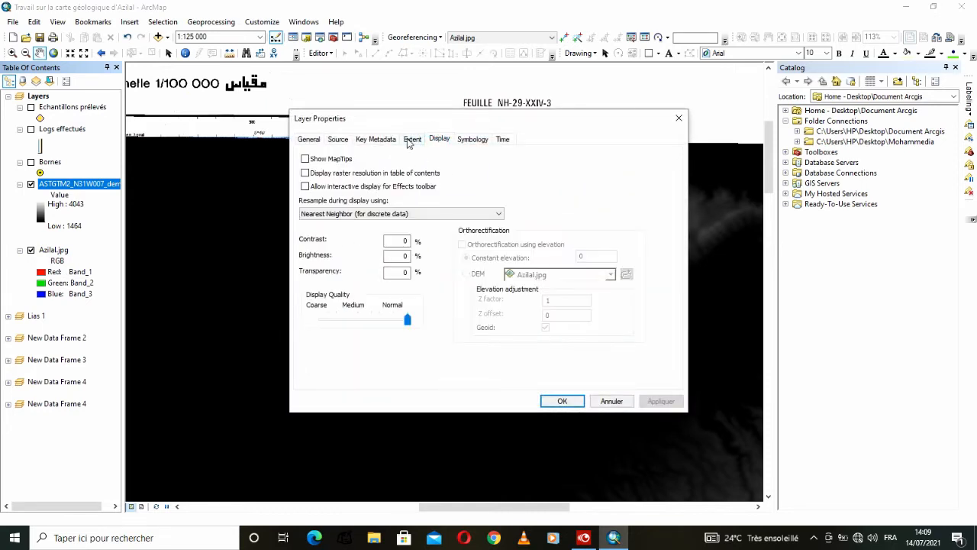
click(349, 142)
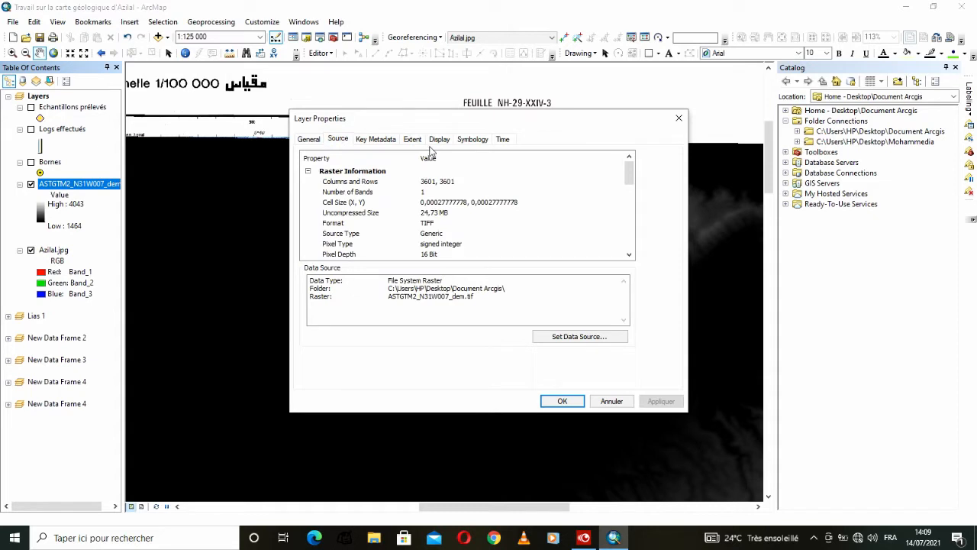
click(484, 140)
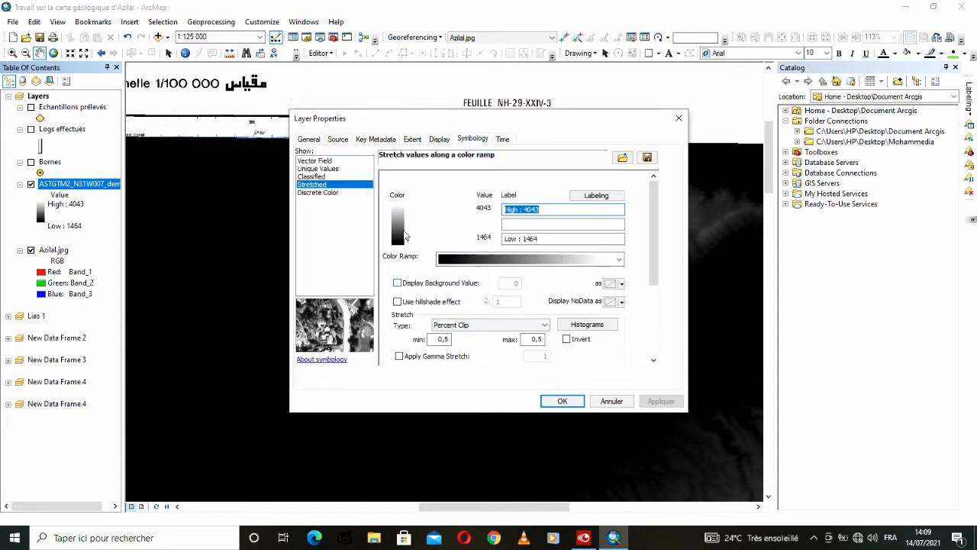
- Apply the yellow-to-red-to-blue color ramp to the stretched DEM symbology
click(504, 258)
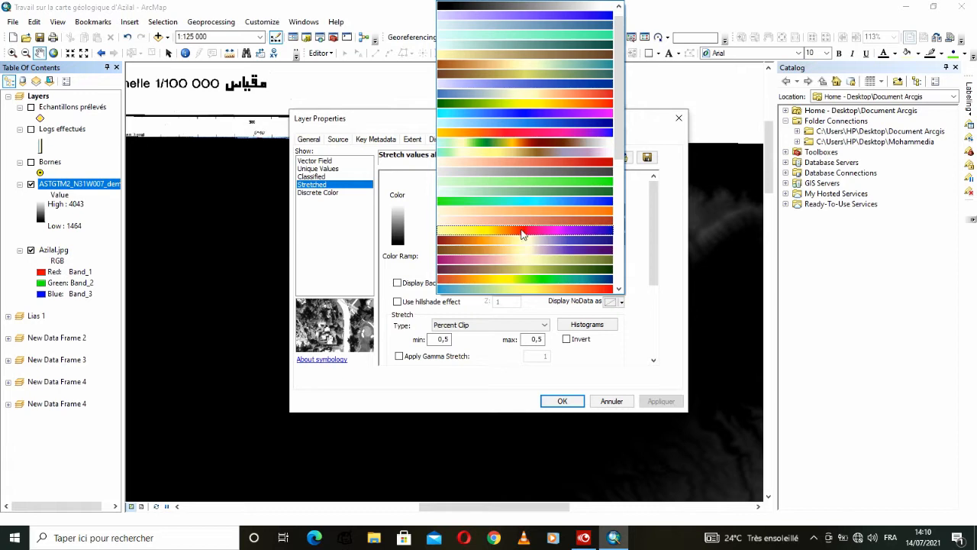
scroll(565, 231, up, 1)
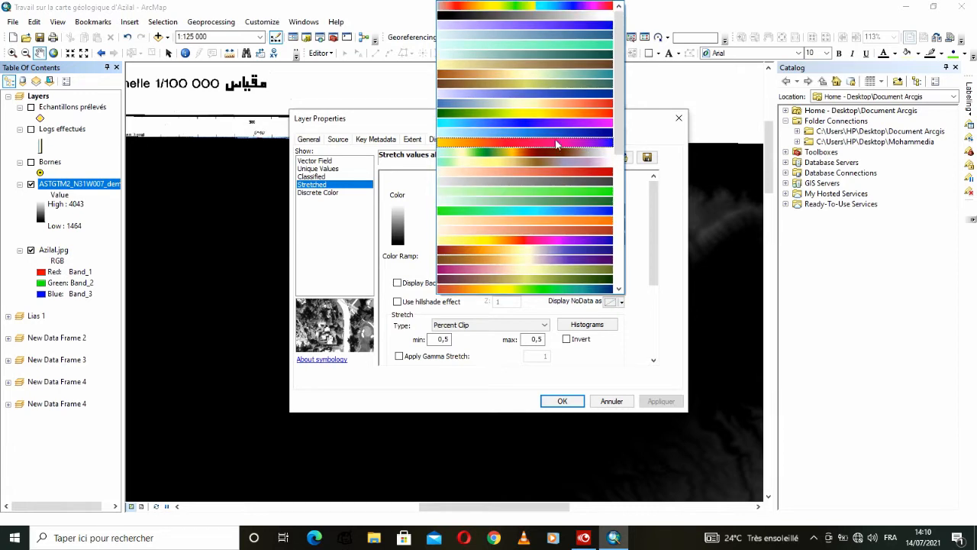
click(509, 143)
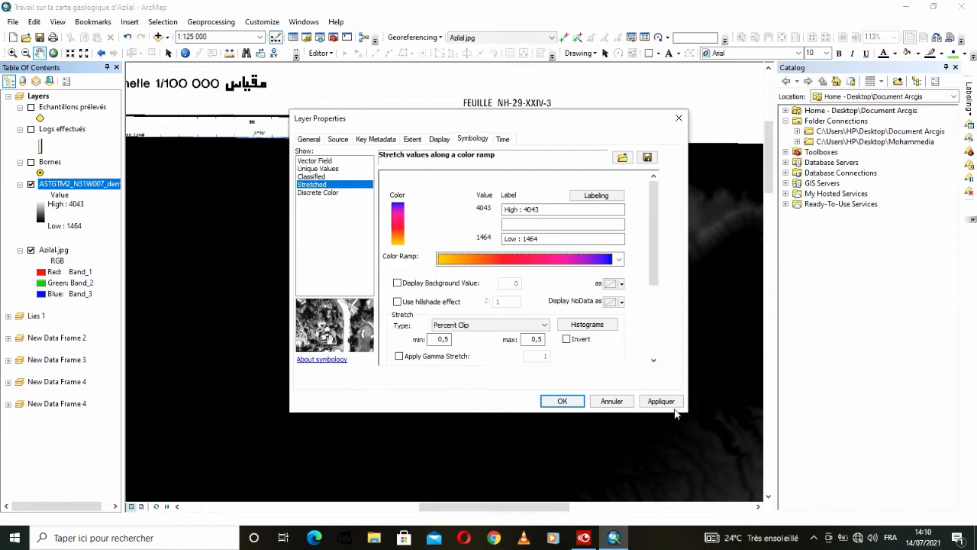
click(661, 401)
drag(566, 115, 618, 158)
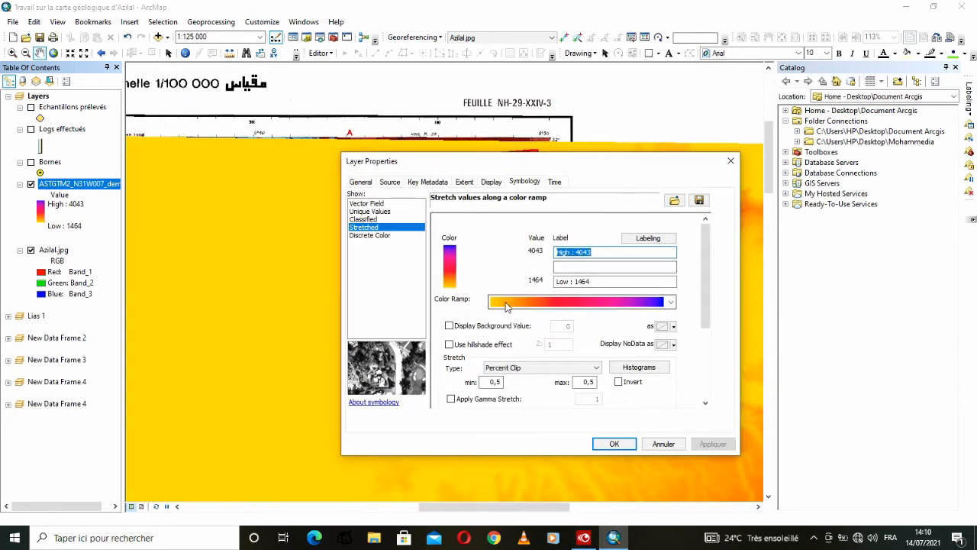
- Apply the elevation color ramp running from pale cyan through green, orange and brown to white to the DEM
click(541, 302)
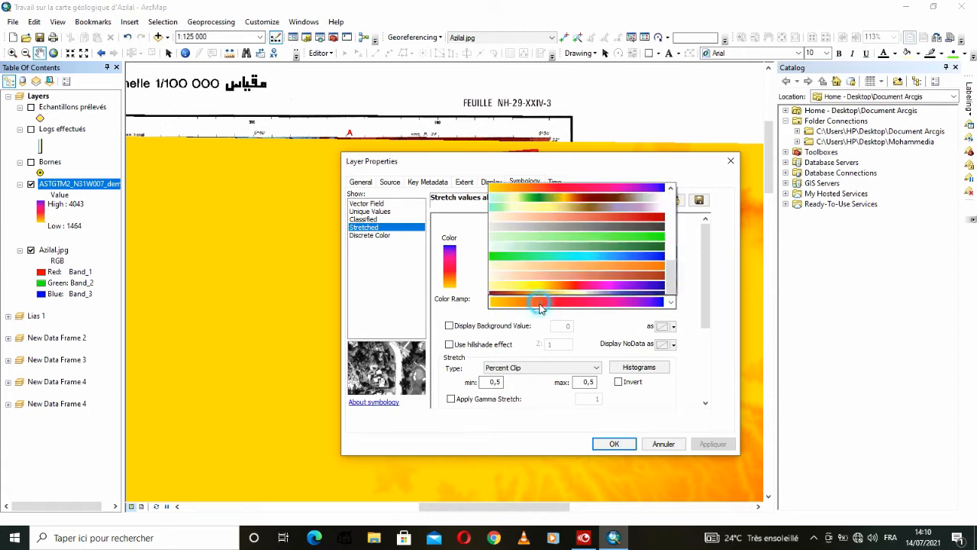
scroll(566, 219, up, 4)
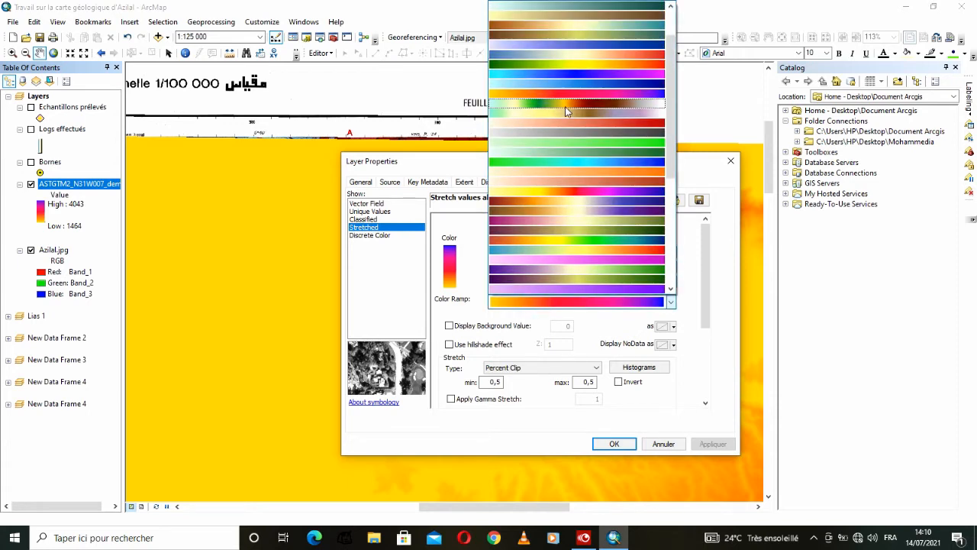
click(565, 106)
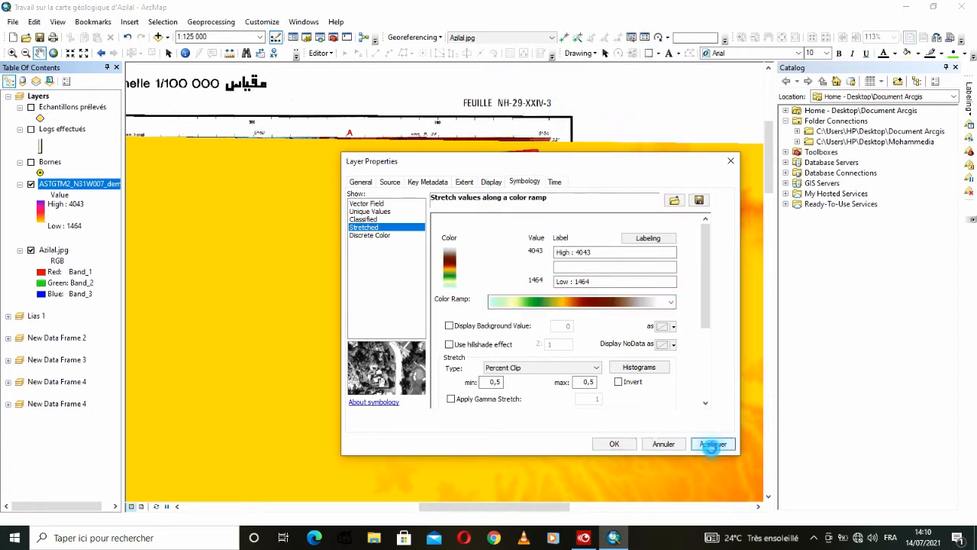
click(712, 445)
drag(607, 163, 515, 239)
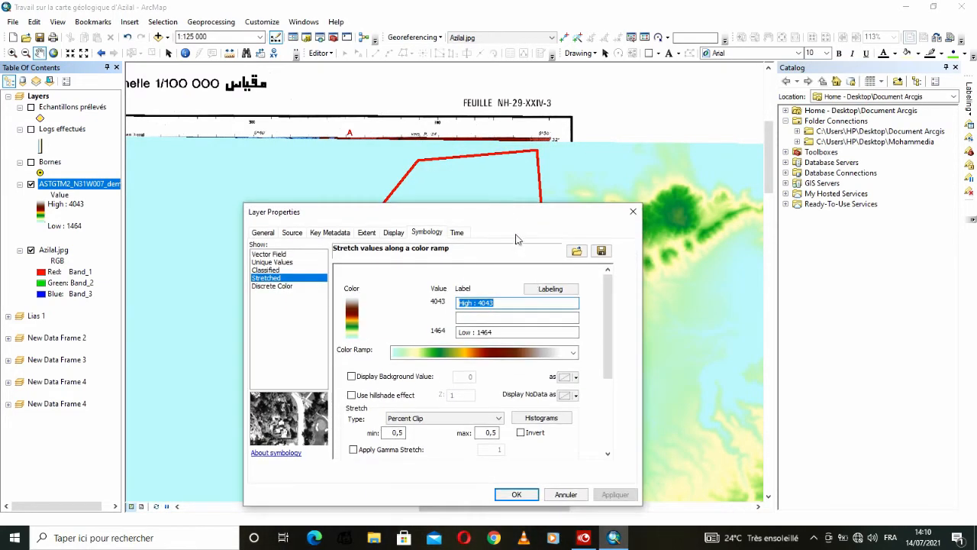
click(501, 356)
scroll(499, 274, up, 5)
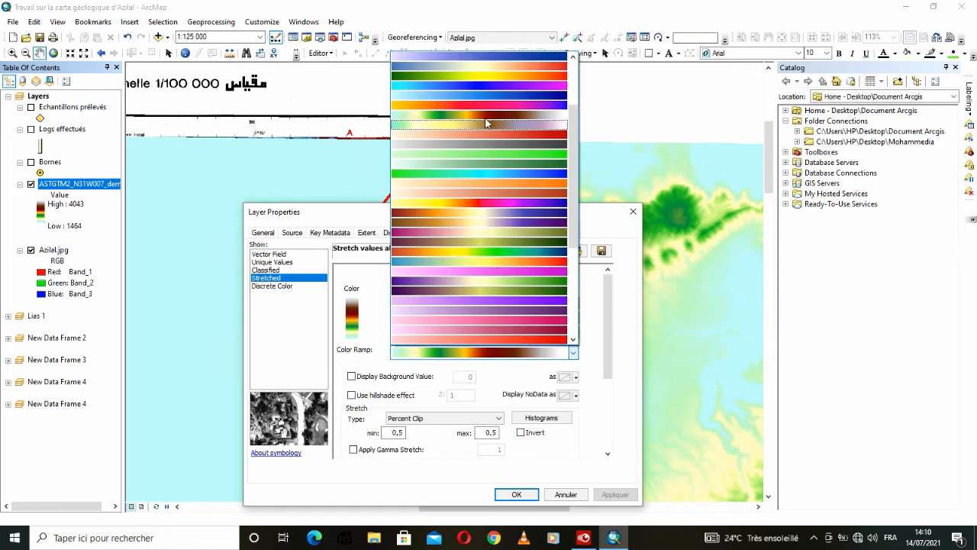
click(485, 116)
click(599, 494)
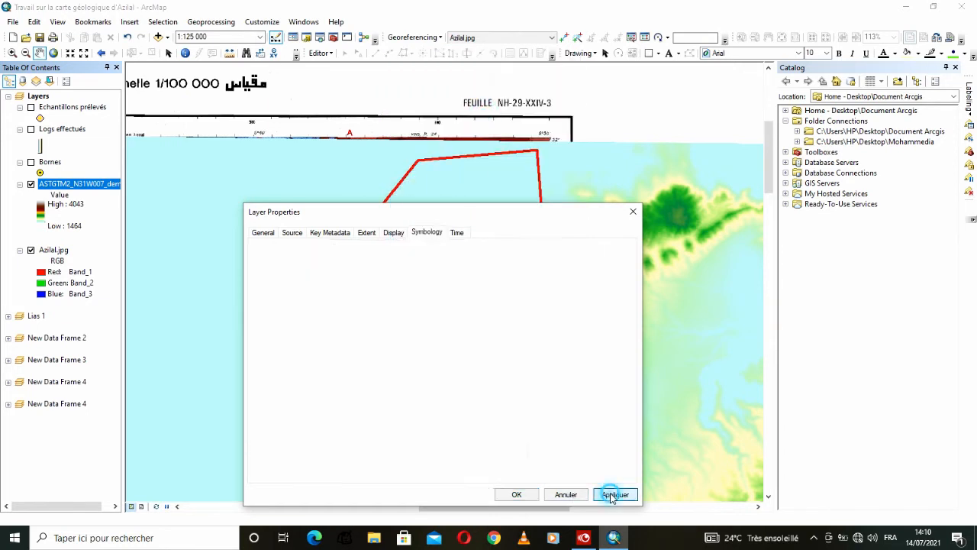
- Apply the rainbow color ramp running from white through magenta, blue, green and yellow to dark red to the DEM, and close the layer properties
click(522, 353)
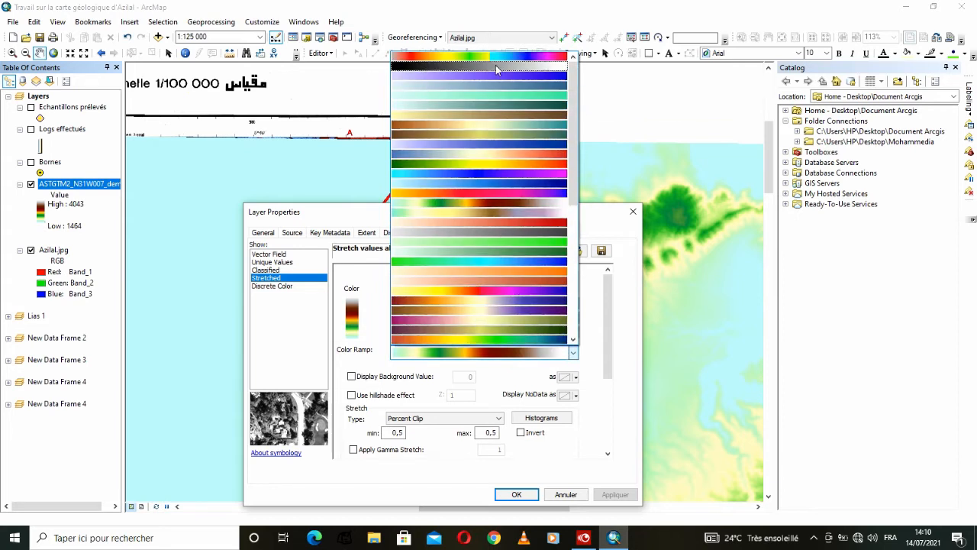
scroll(494, 210, down, 4)
scroll(494, 210, down, 6)
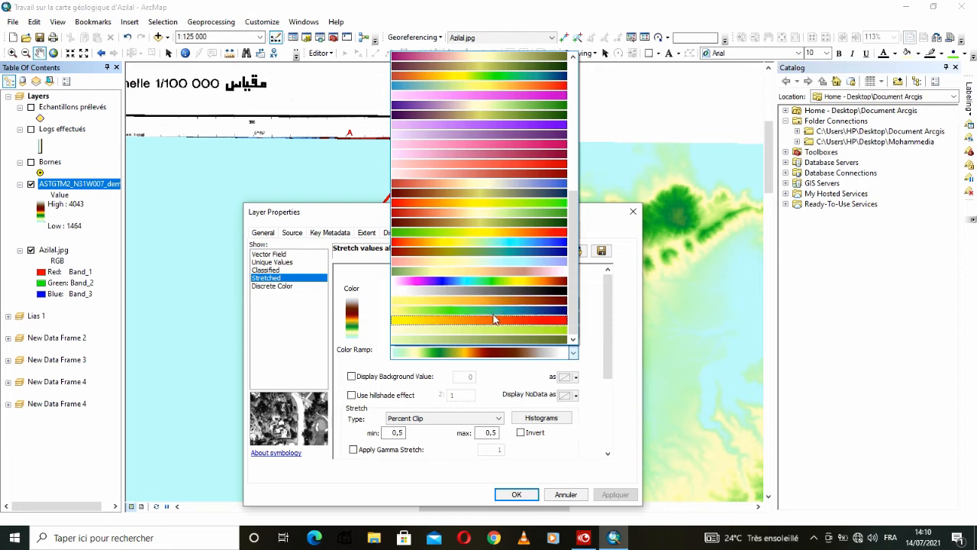
click(496, 282)
click(614, 494)
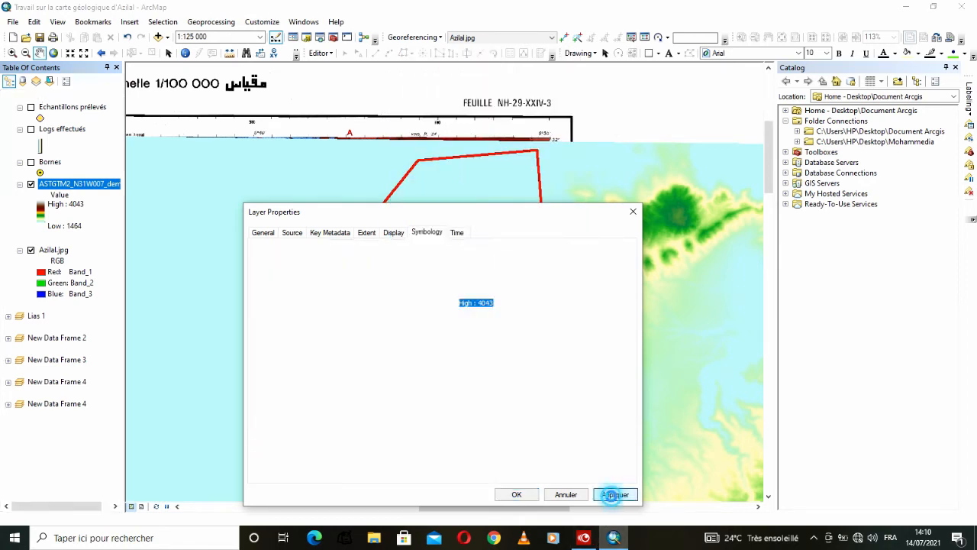
click(508, 491)
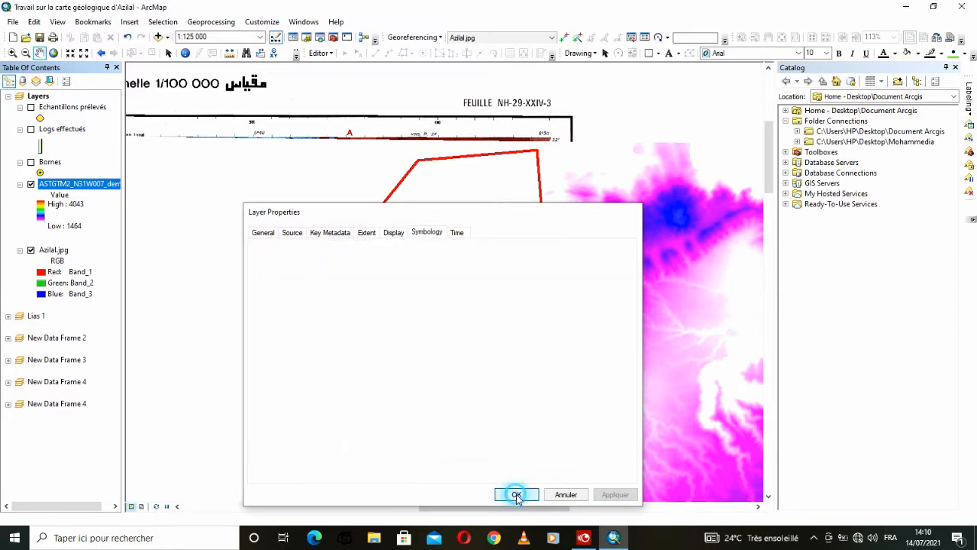
- Compare the full DEM extent with the geological map by toggling the DEM layer's visibility, leaving the DEM shown
scroll(477, 307, down, 5)
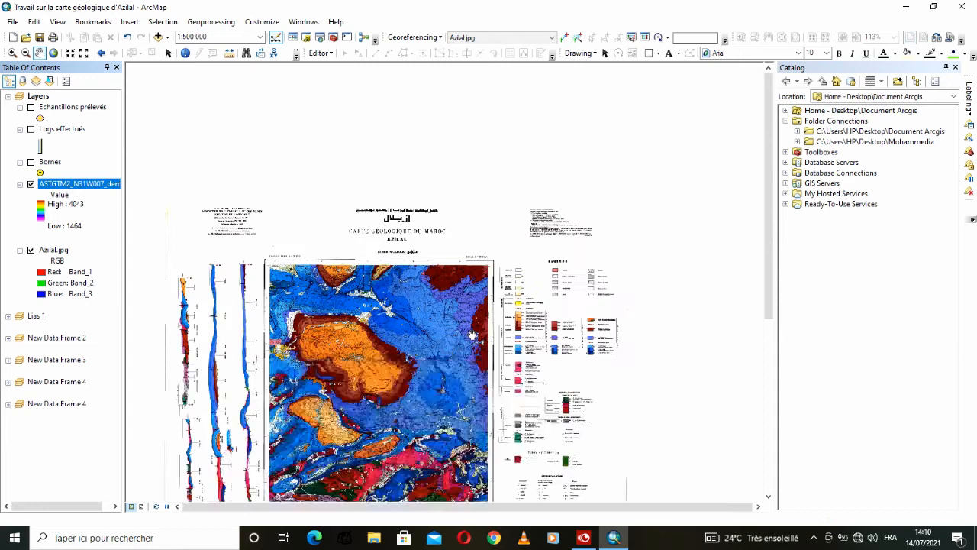
scroll(473, 340, down, 2)
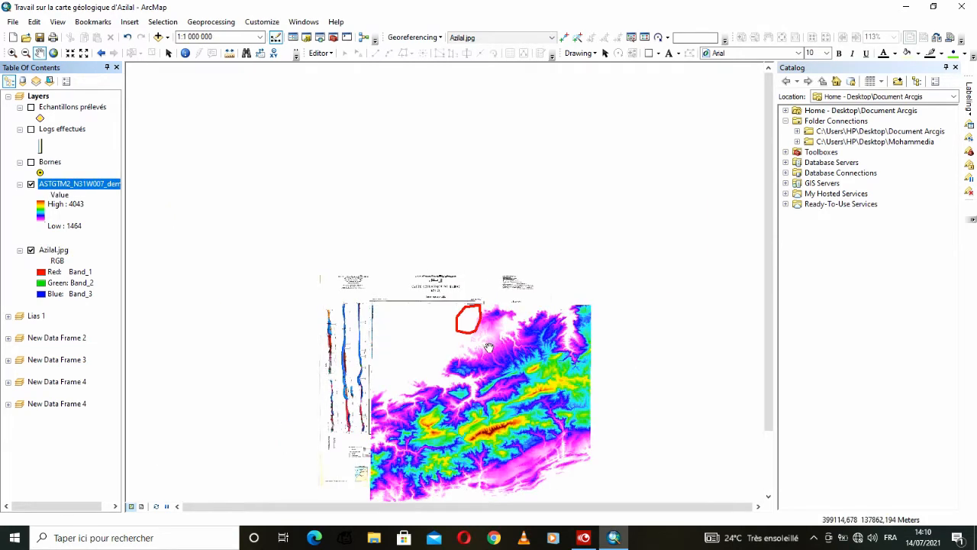
scroll(489, 347, down, 2)
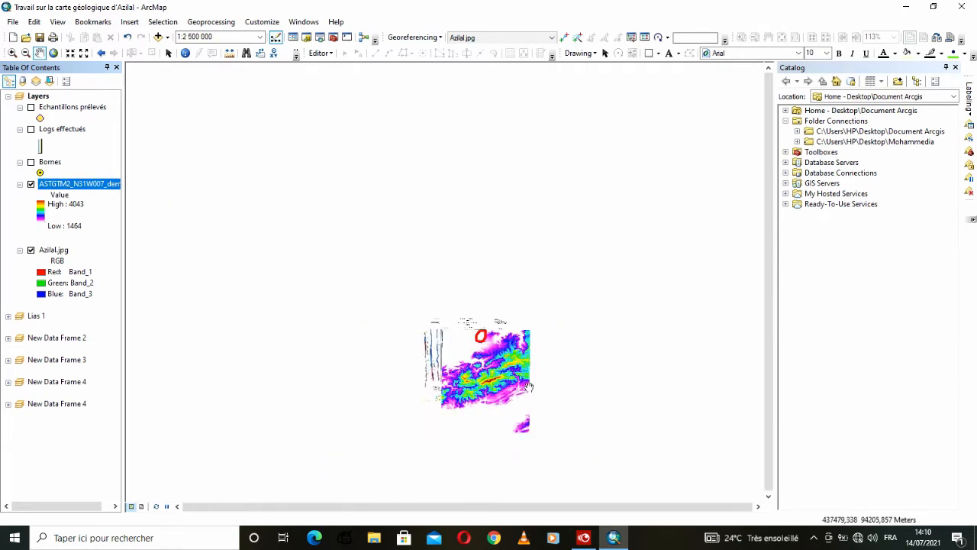
scroll(530, 386, down, 1)
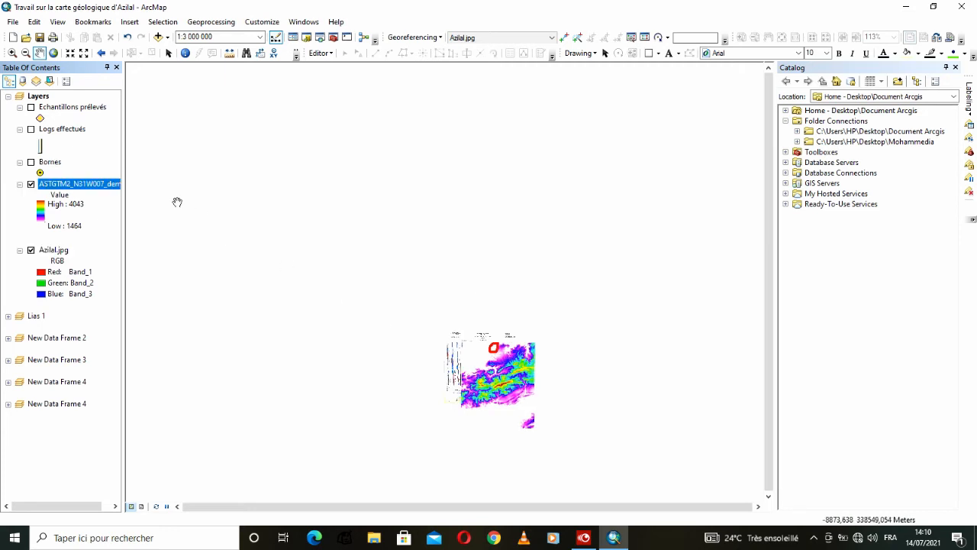
click(31, 184)
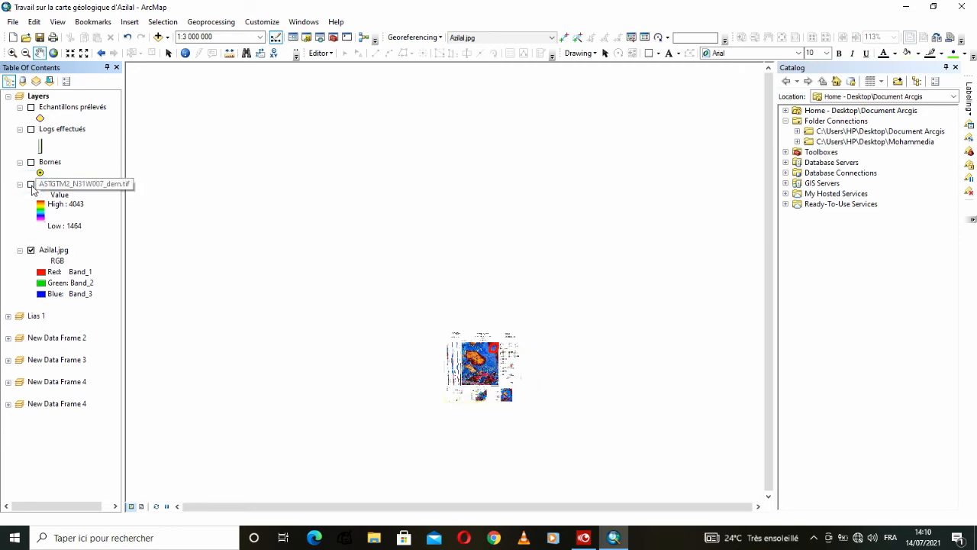
click(31, 184)
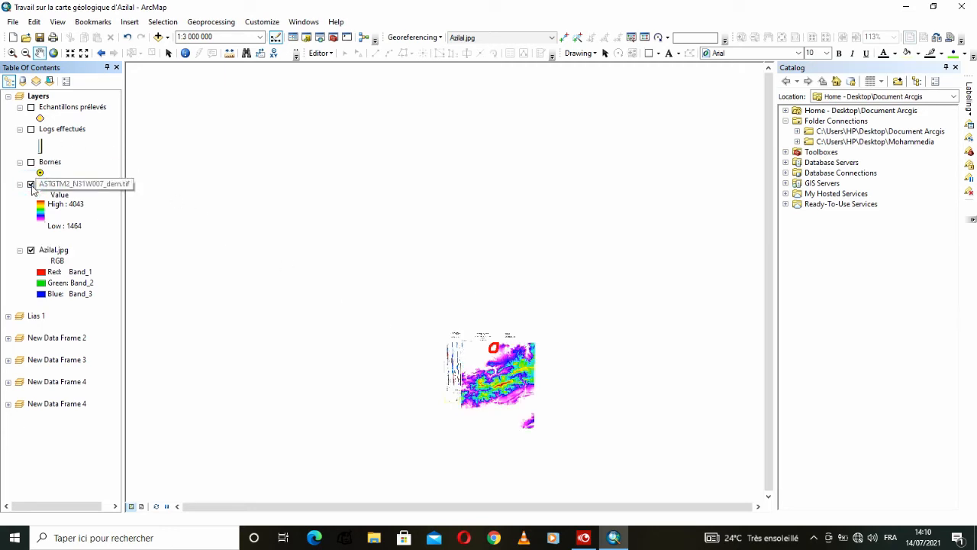
click(31, 185)
click(30, 184)
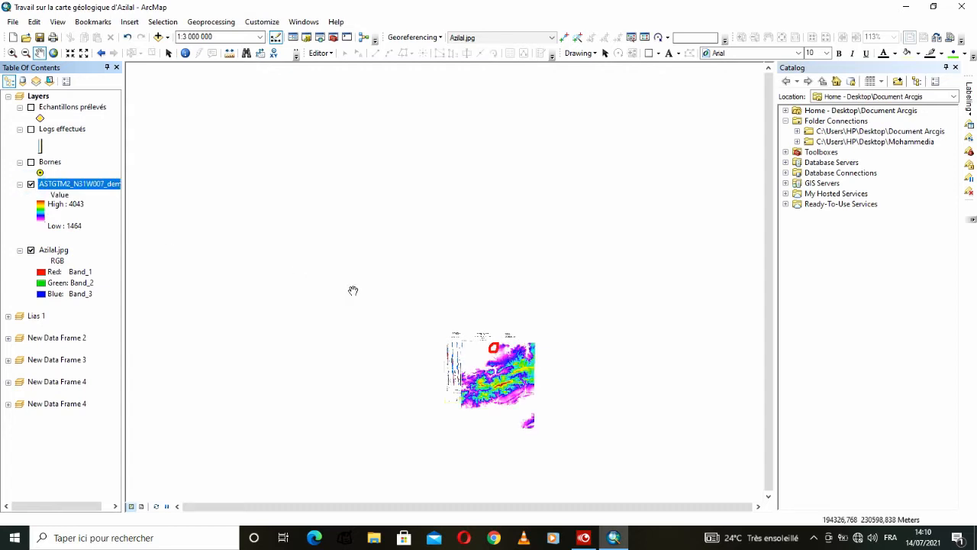
- Hide the Azilal.jpg layer and inspect the DEM around the red study area outline
scroll(469, 337, up, 1)
scroll(482, 357, up, 5)
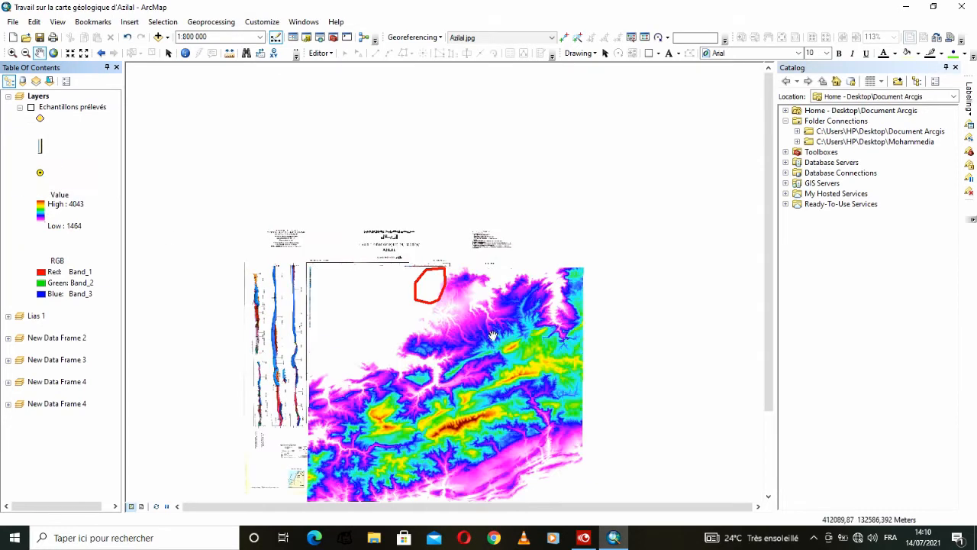
scroll(439, 319, up, 1)
scroll(438, 315, up, 1)
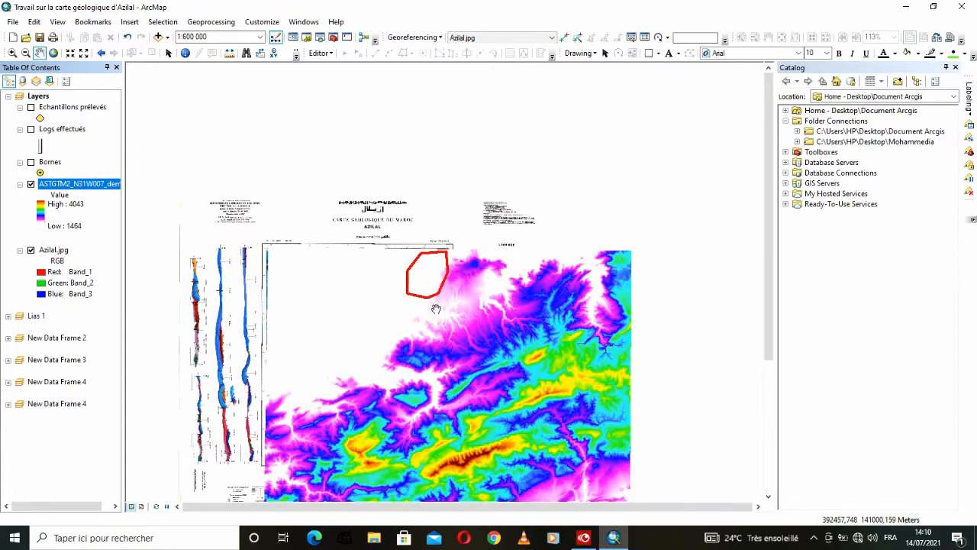
scroll(439, 273, up, 1)
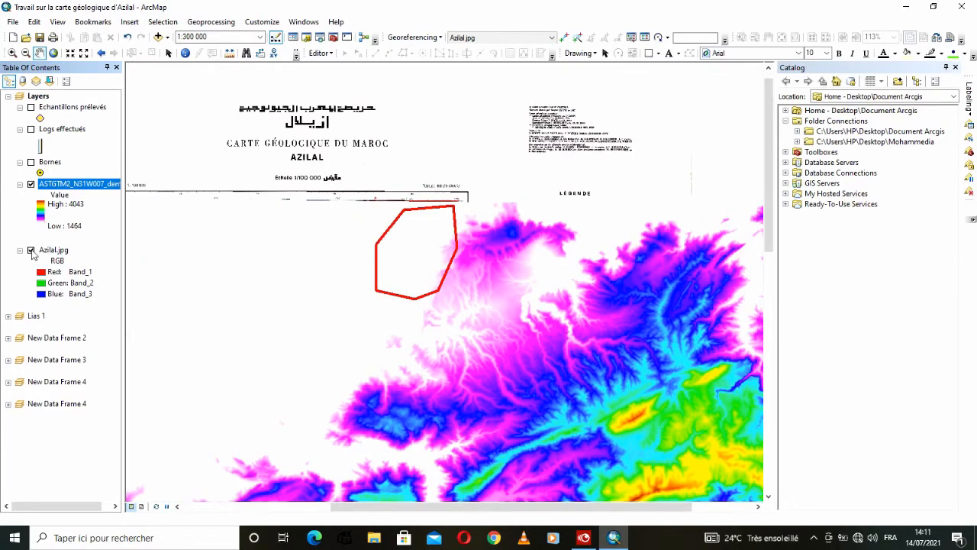
click(32, 250)
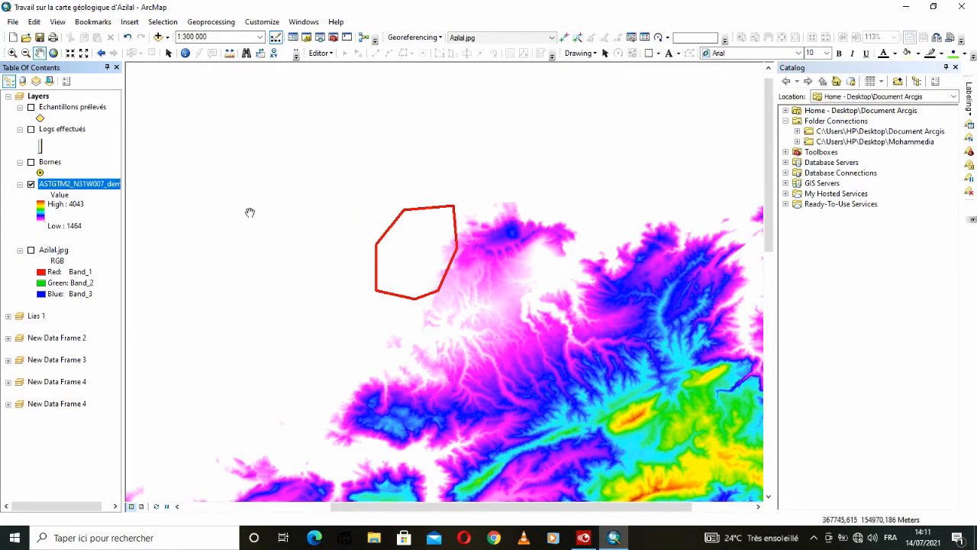
scroll(430, 245, down, 1)
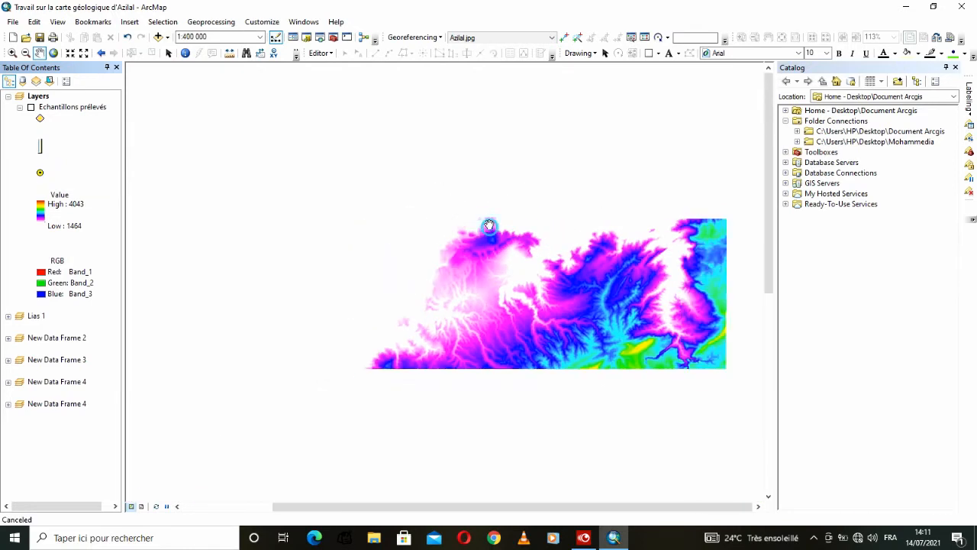
scroll(439, 217, up, 2)
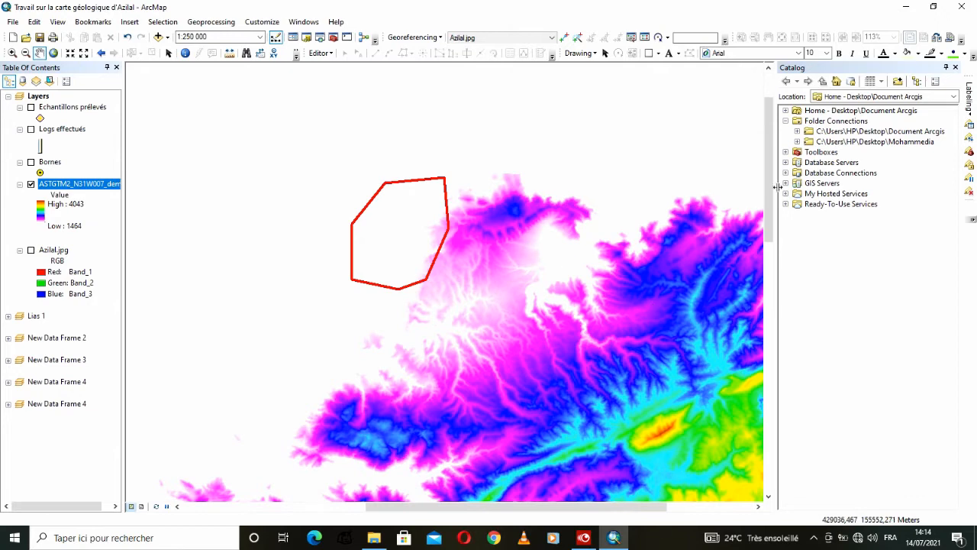
- Start the Spatial Analyst Focal Statistics tool with ASTGTM2_N31W007_dem.tif as the input raster
click(334, 36)
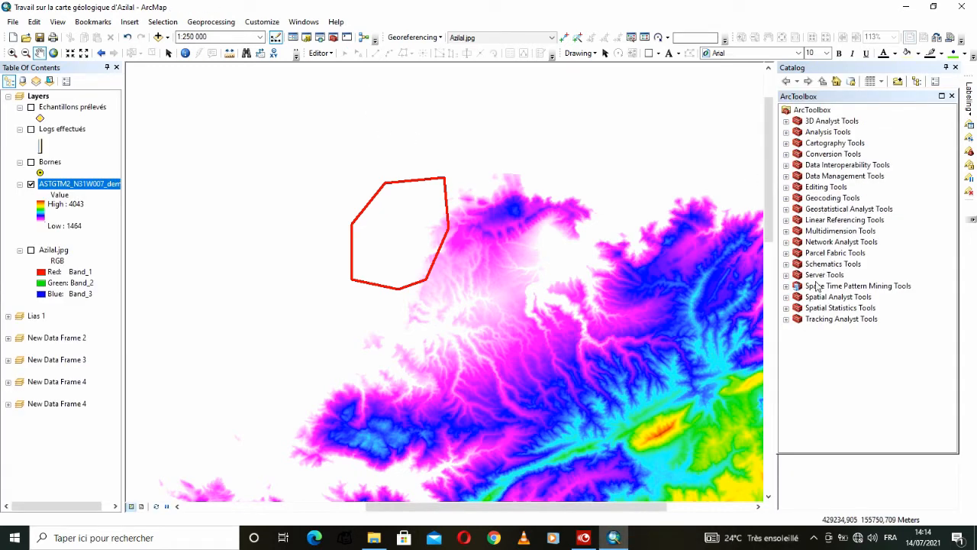
double_click(795, 298)
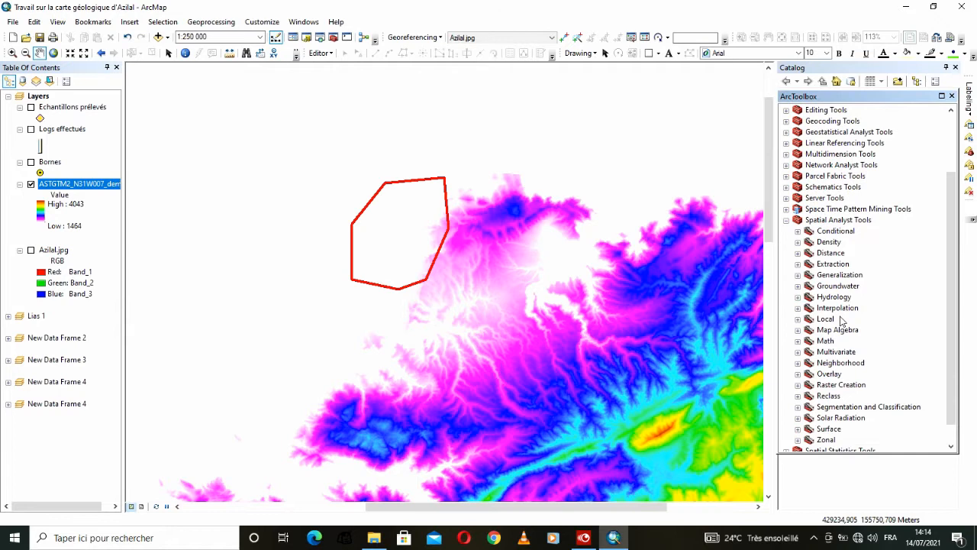
click(797, 364)
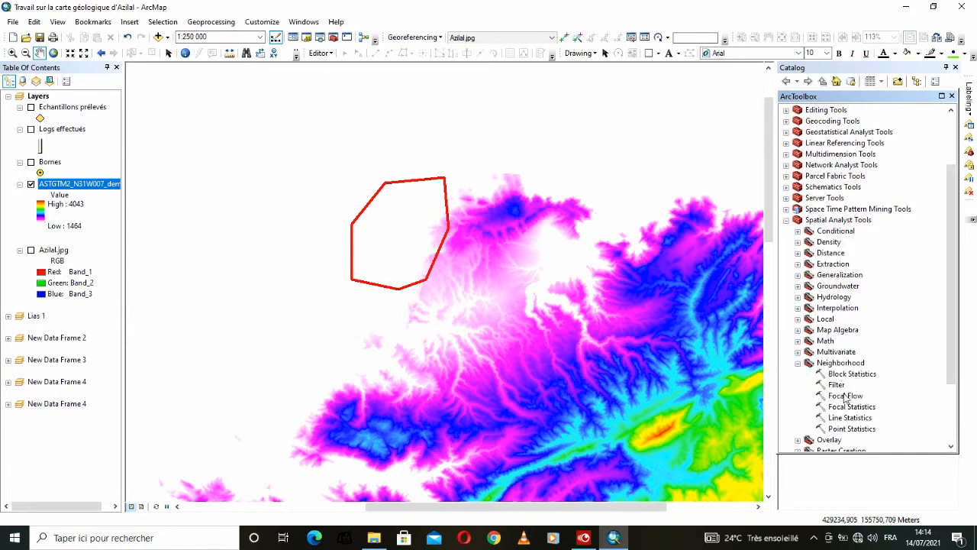
double_click(851, 406)
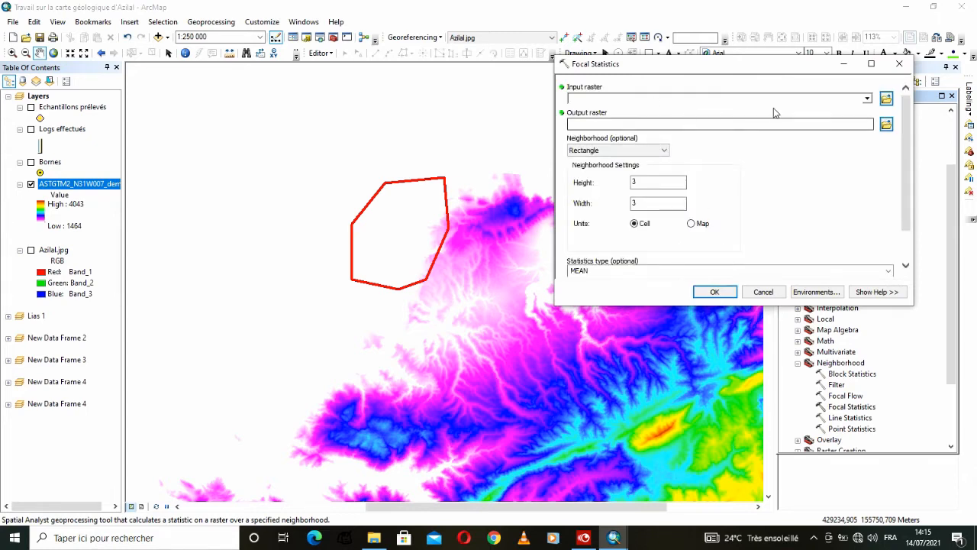
click(867, 99)
click(620, 111)
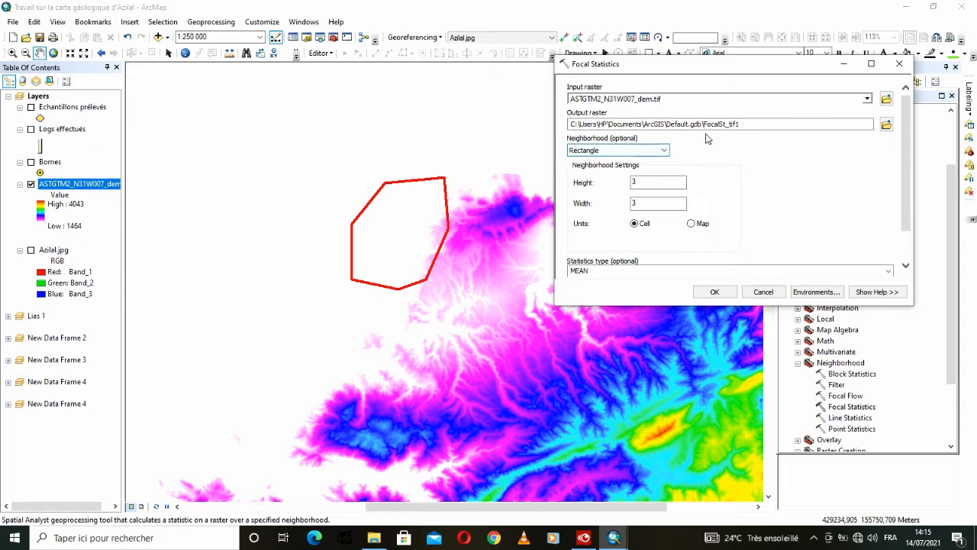
- Try to set the Focal Statistics output raster to MNT_Focal_Azilal in the Document Arcgis folder
click(731, 124)
click(752, 123)
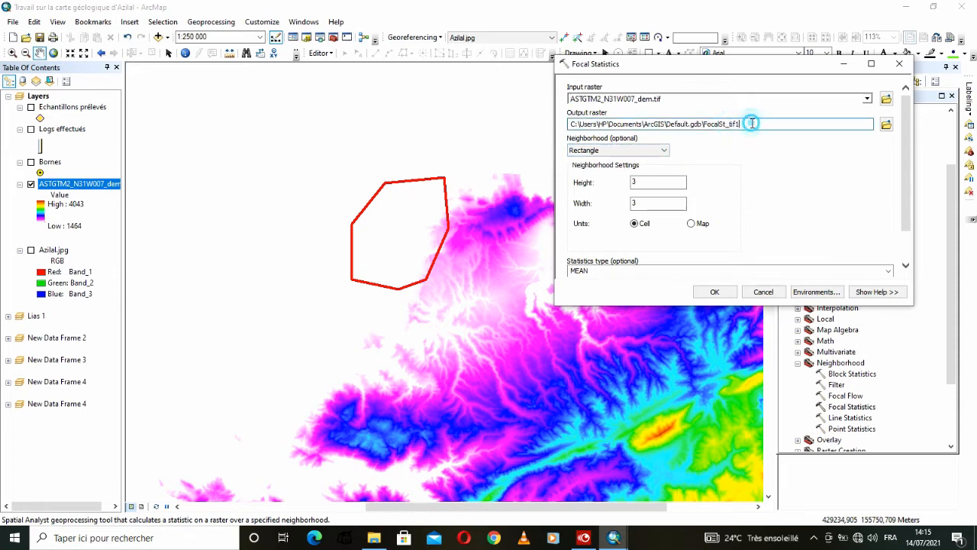
click(885, 125)
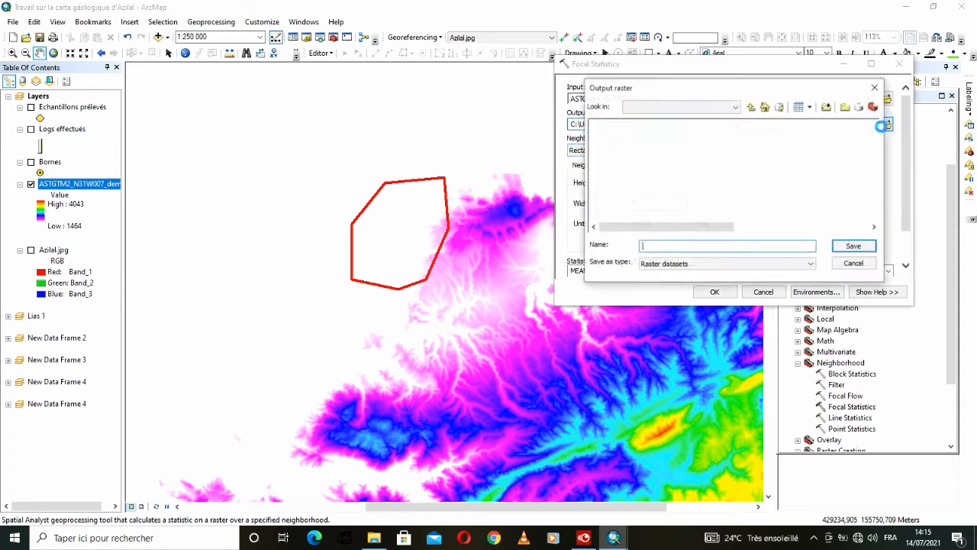
click(751, 108)
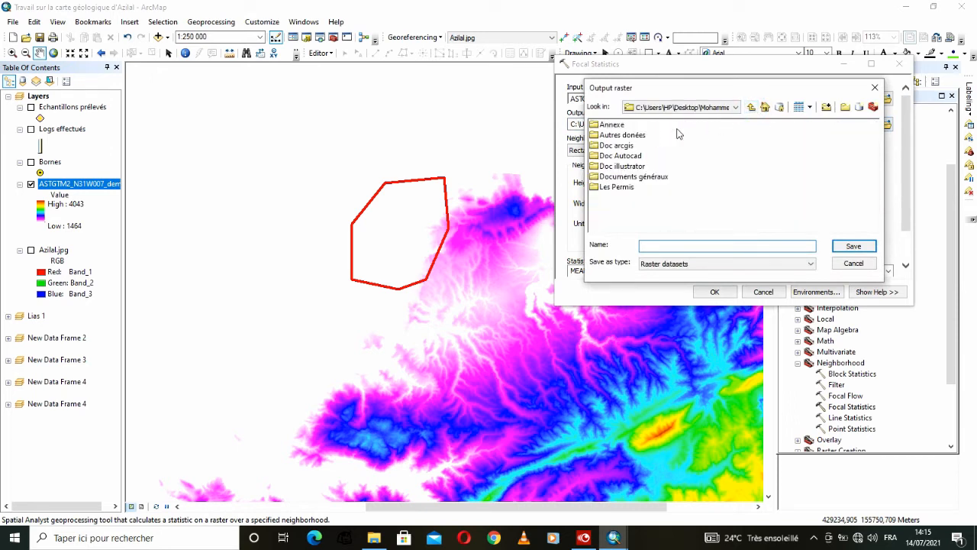
click(751, 108)
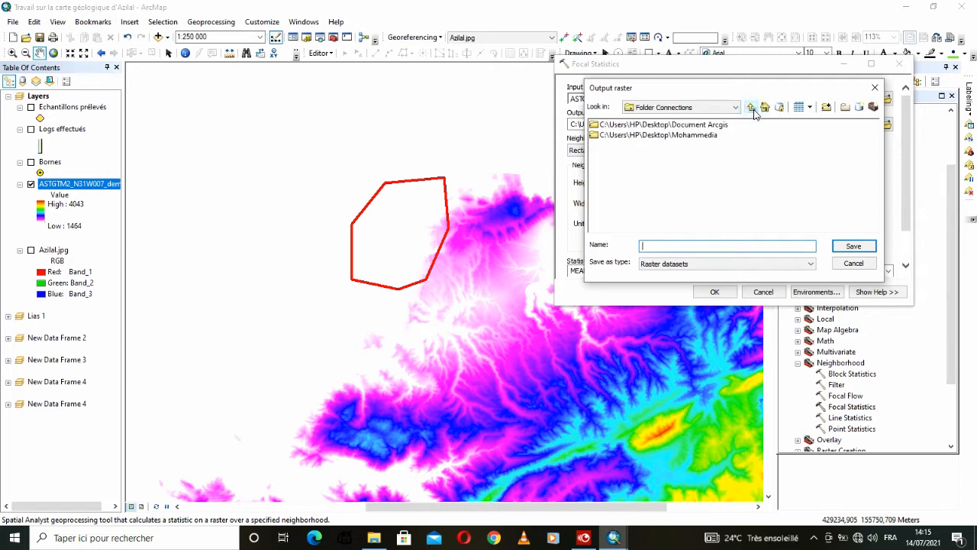
double_click(708, 126)
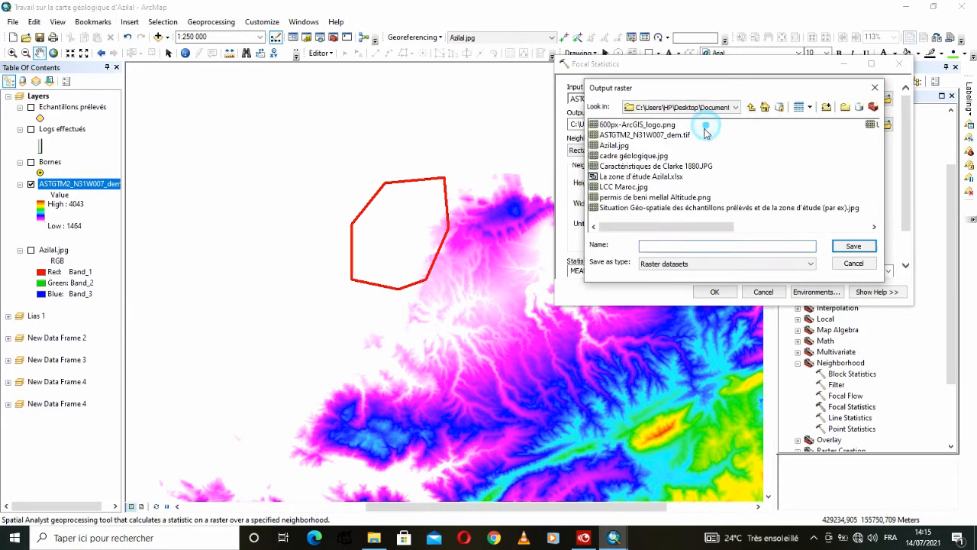
drag(745, 96, 489, 263)
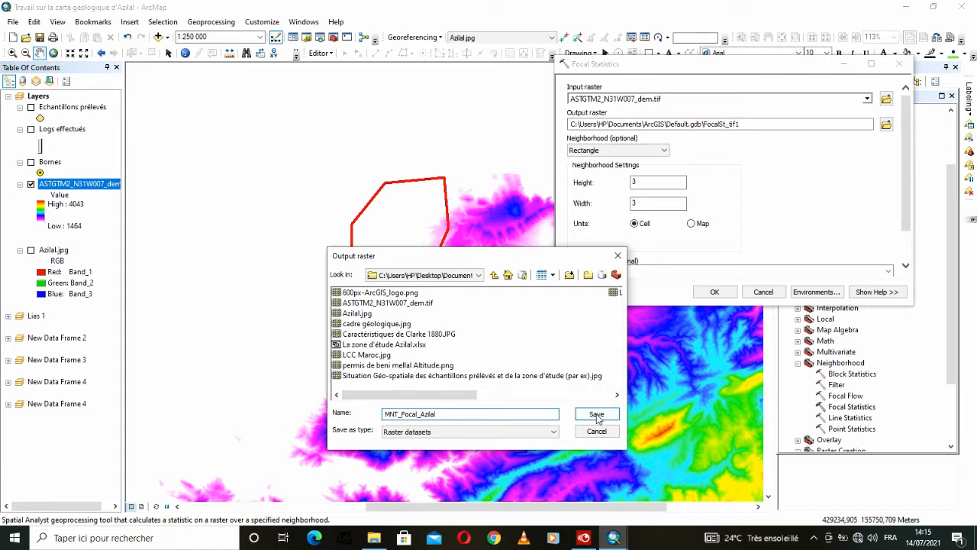
click(596, 414)
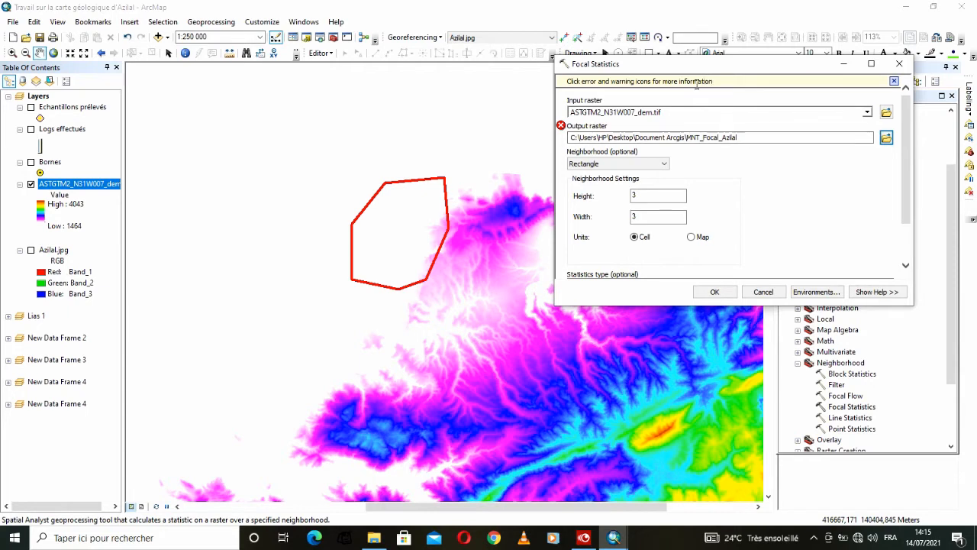
- Set the Focal Statistics output raster to ASTGTM2_N31W007_dem_Focal.tif in the Document Arcgis folder
click(885, 138)
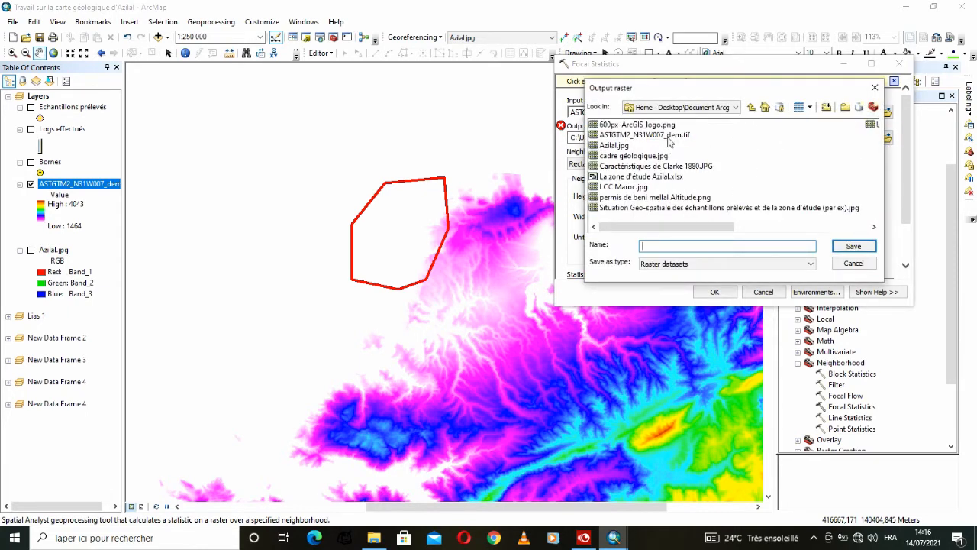
click(644, 134)
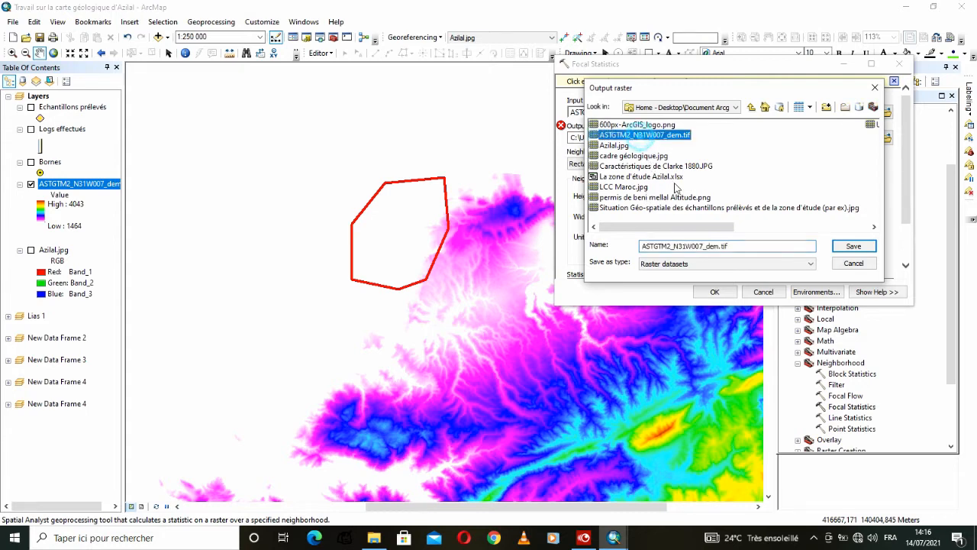
click(717, 247)
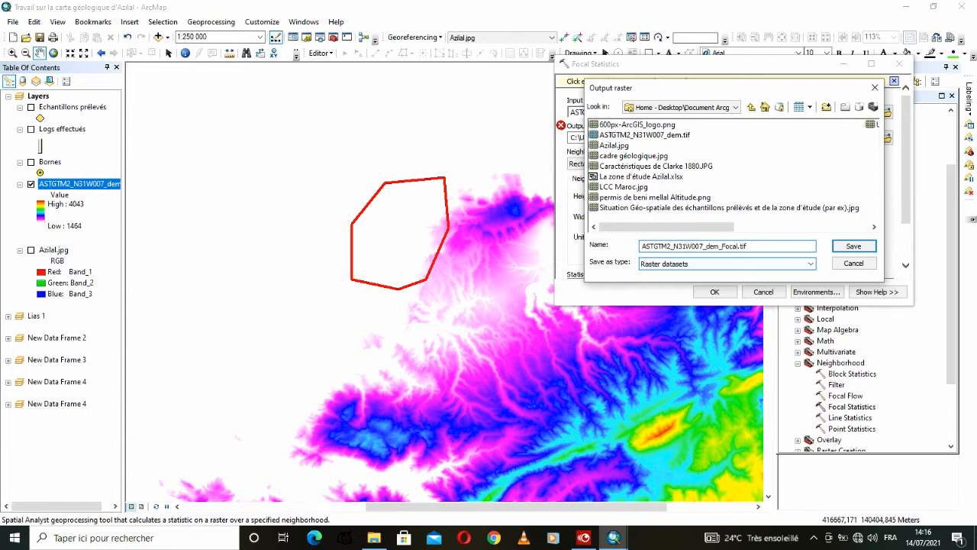
click(853, 246)
- Set the rectangular neighborhood's height and width to 7 cells and run Focal Statistics
double_click(632, 183)
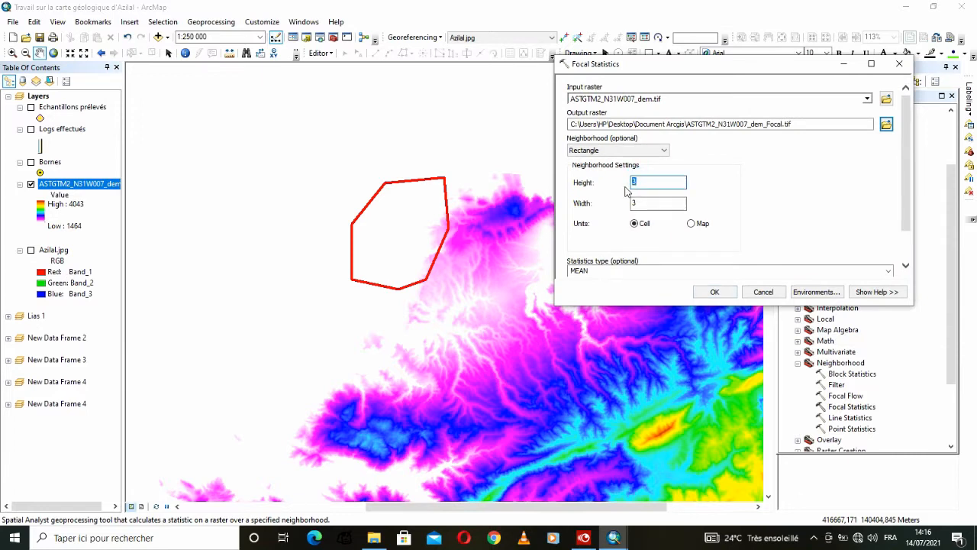
text(7)
double_click(649, 203)
text(7)
click(714, 291)
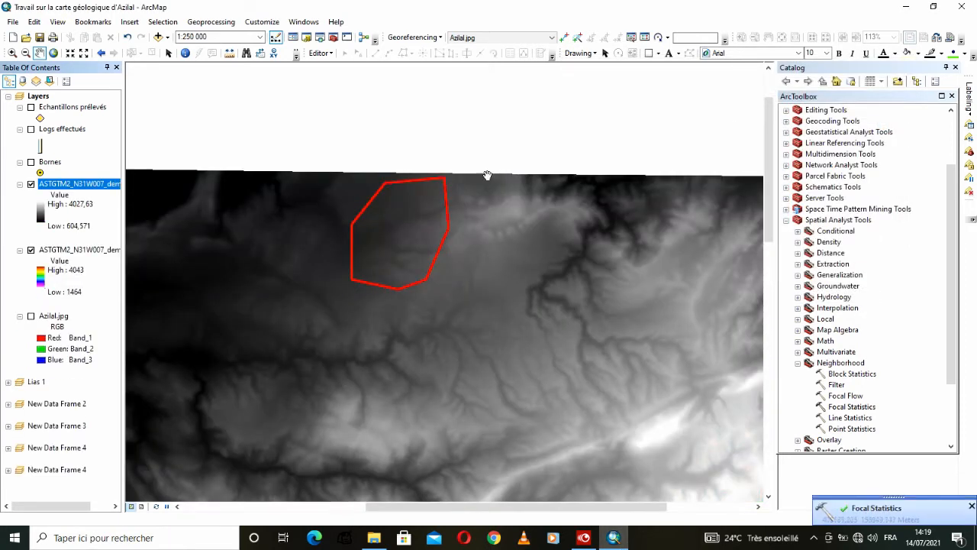
- Hide the original DEM layer and collapse its legend, leaving the focal DEM layer shown
click(31, 249)
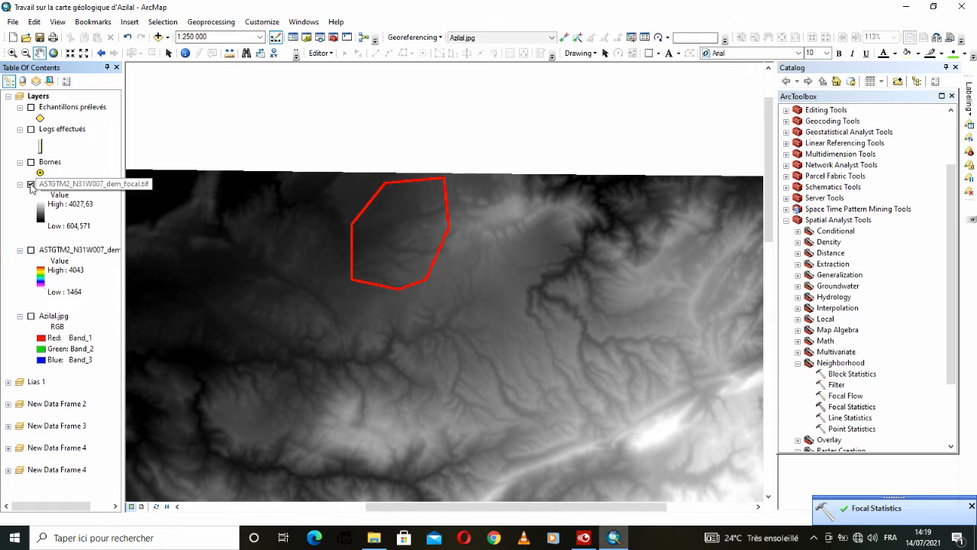
click(30, 184)
click(31, 185)
click(55, 184)
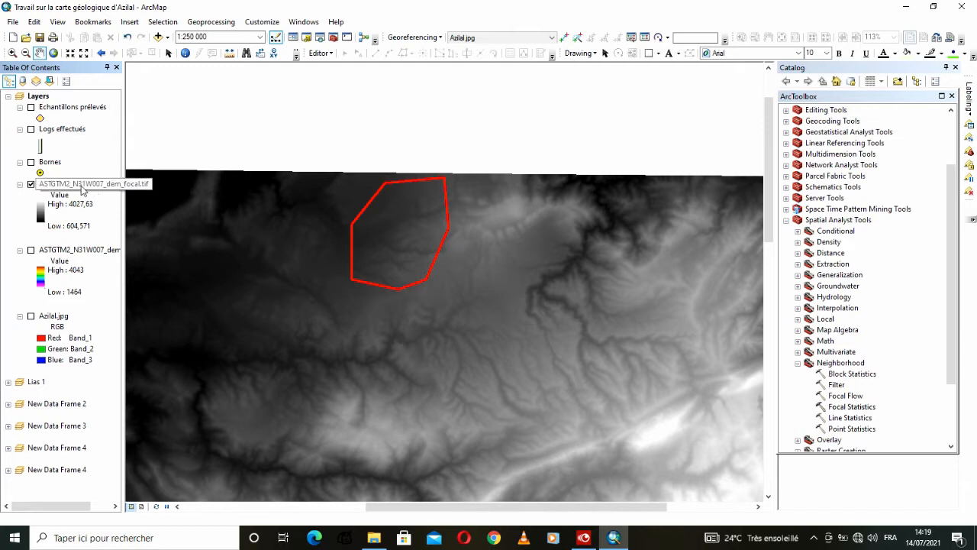
right_click(82, 188)
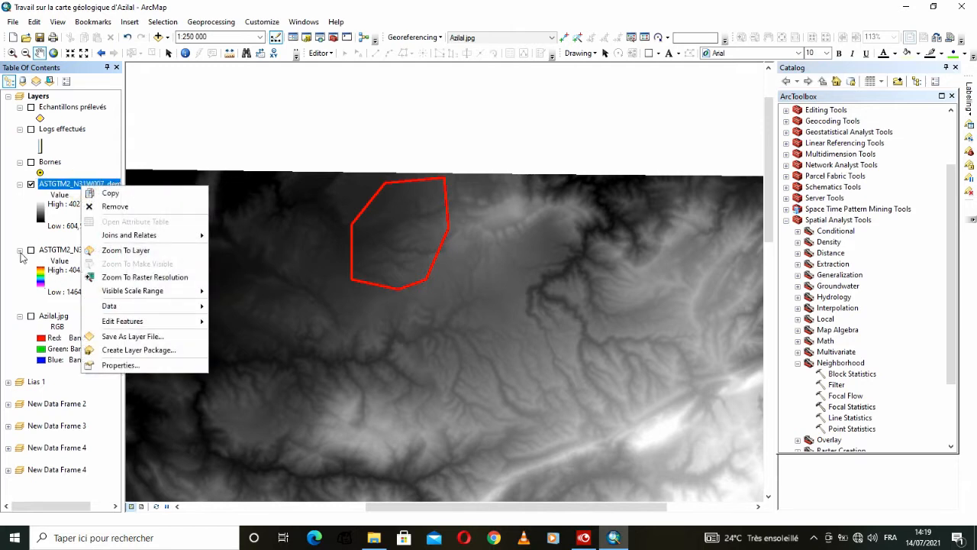
click(20, 252)
- Apply the rainbow color ramp running from white through magenta, blue, green and yellow to dark red to the focal DEM
right_click(63, 184)
click(110, 363)
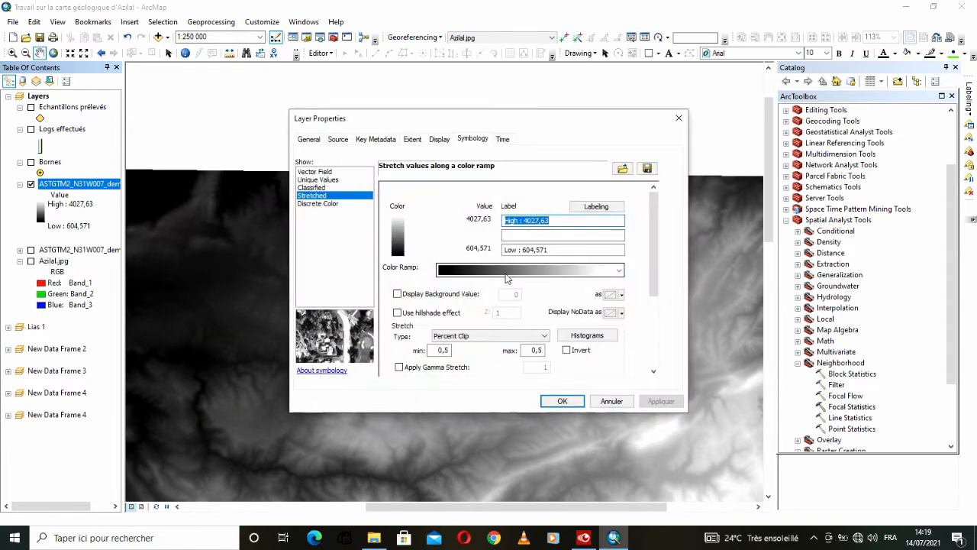
click(506, 272)
scroll(515, 229, down, 5)
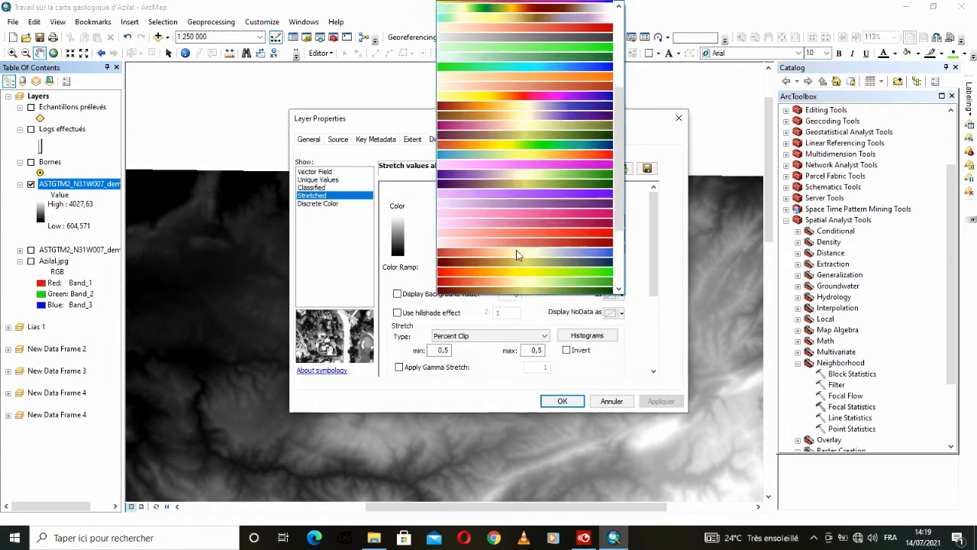
scroll(516, 249, down, 4)
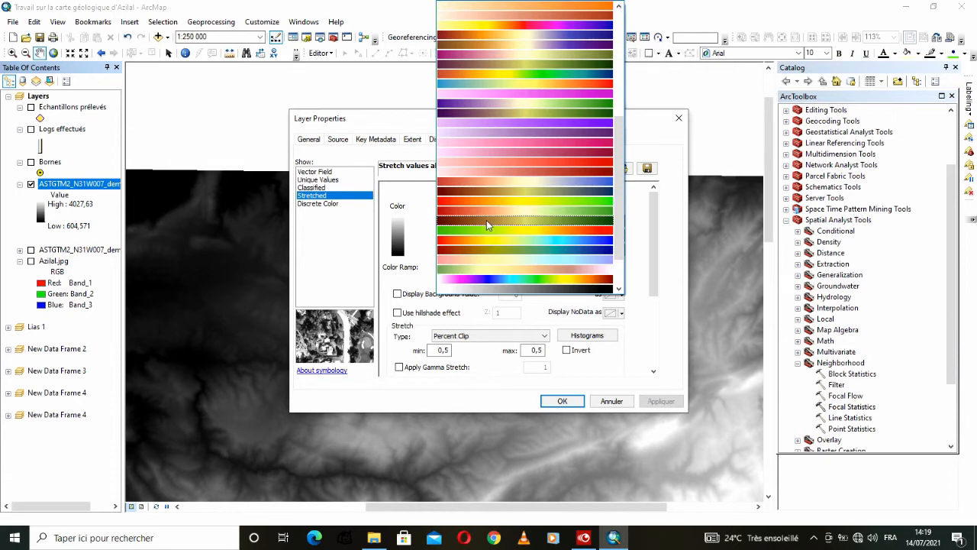
scroll(497, 233, down, 4)
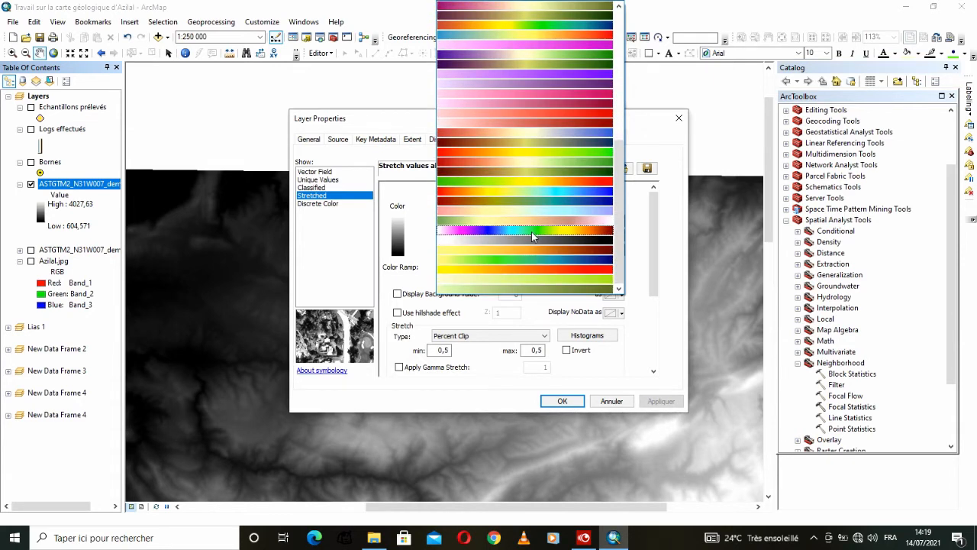
scroll(548, 235, up, 5)
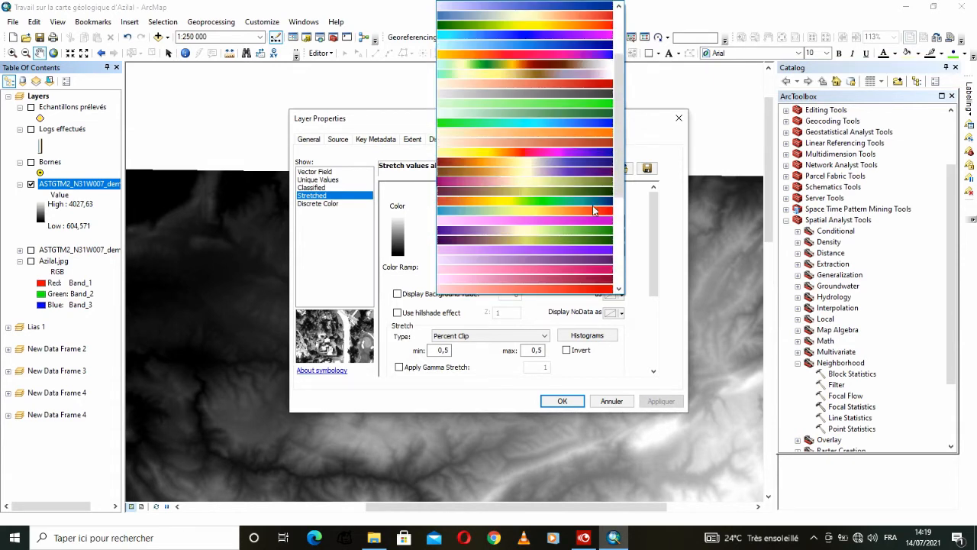
scroll(538, 71, up, 3)
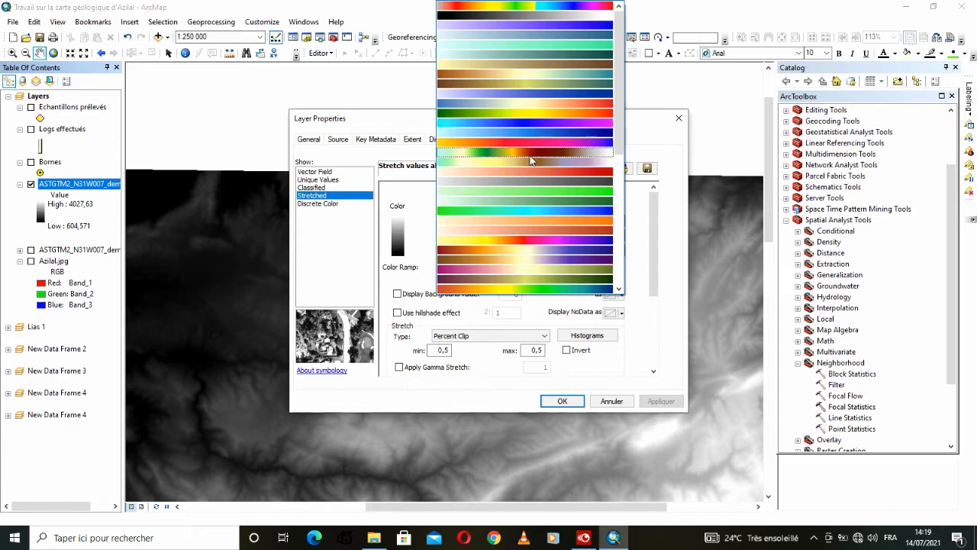
scroll(525, 233, down, 2)
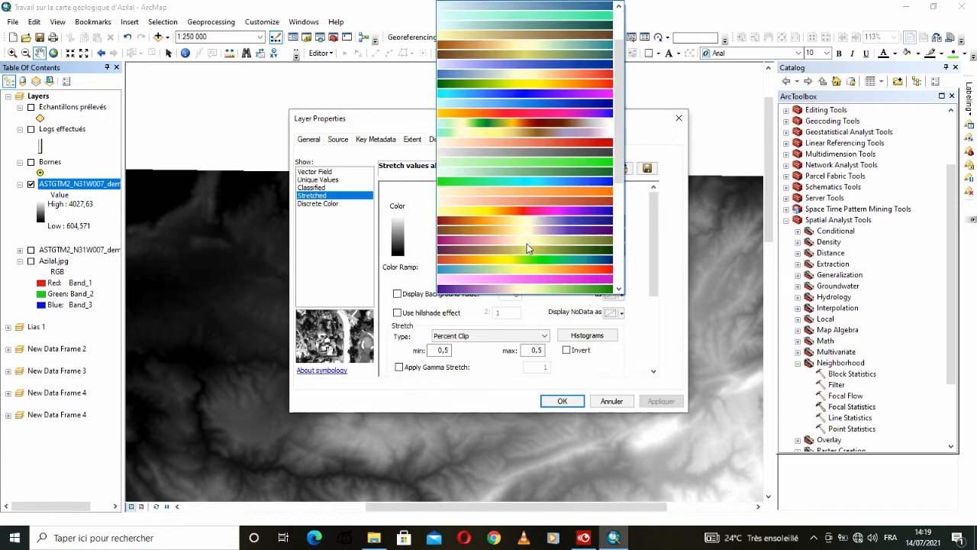
scroll(511, 241, down, 2)
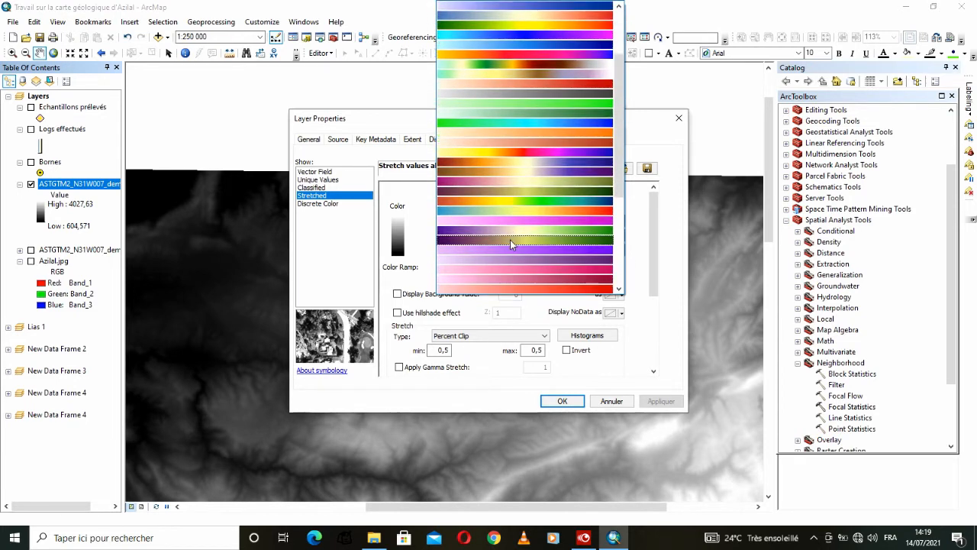
scroll(510, 238, down, 6)
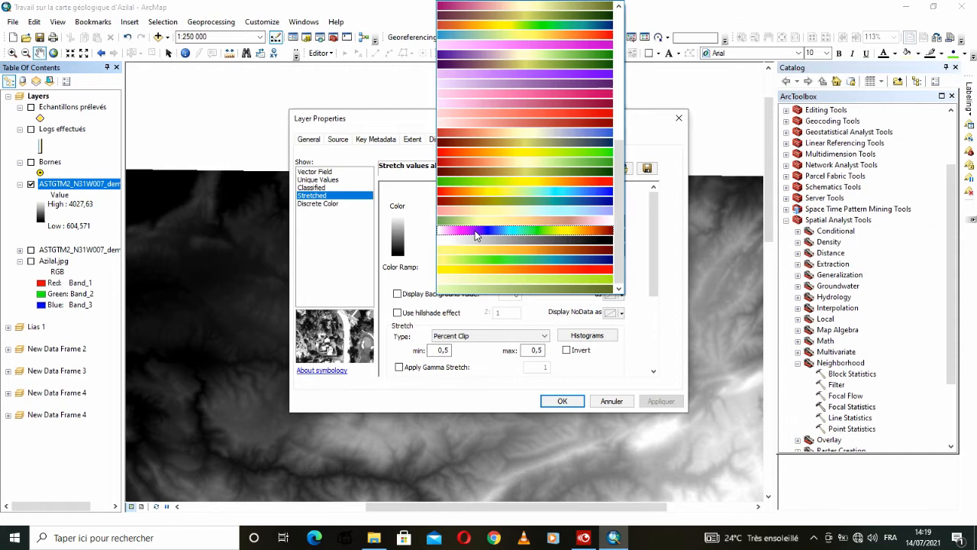
click(478, 230)
click(571, 406)
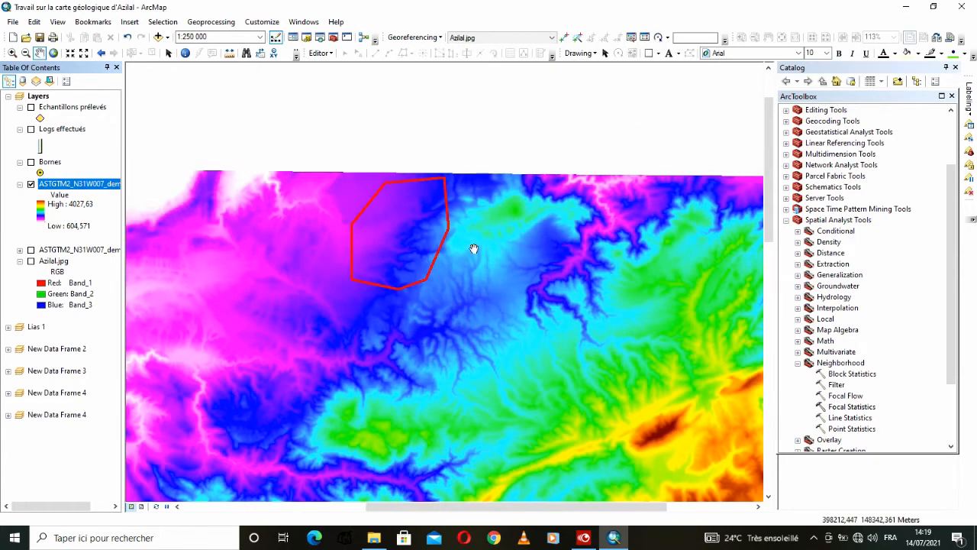
- Apply the elevation color ramp running from pale cyan through yellow, green, orange and dark red to white to the focal DEM
right_click(419, 236)
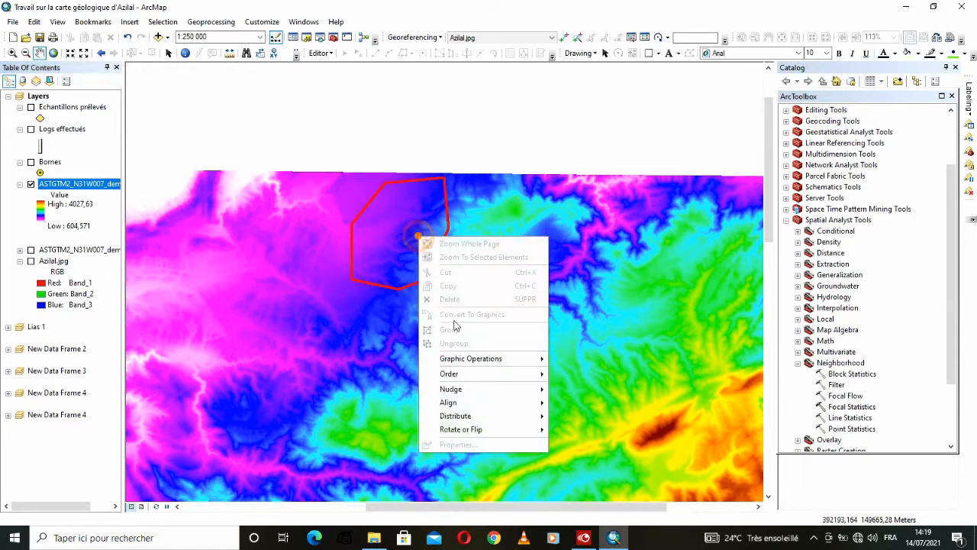
right_click(77, 185)
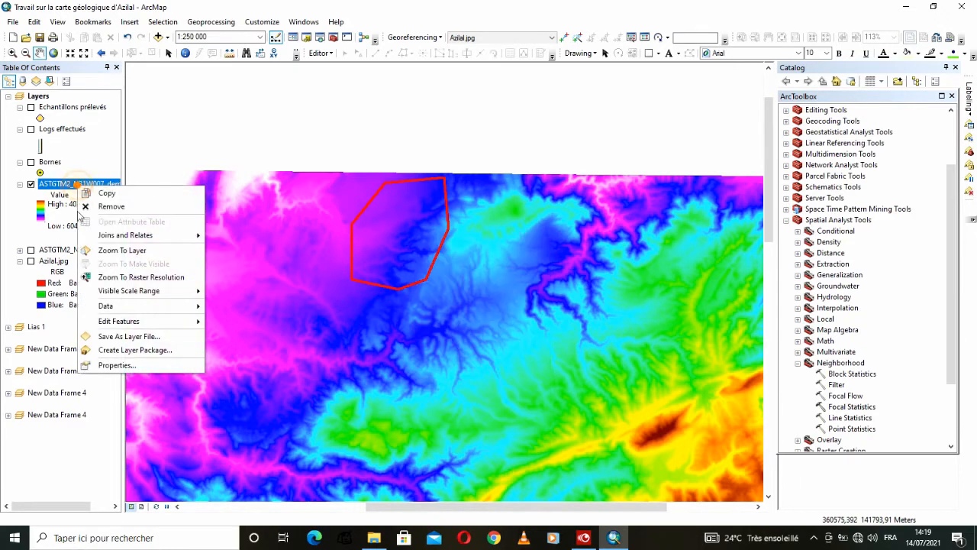
click(111, 364)
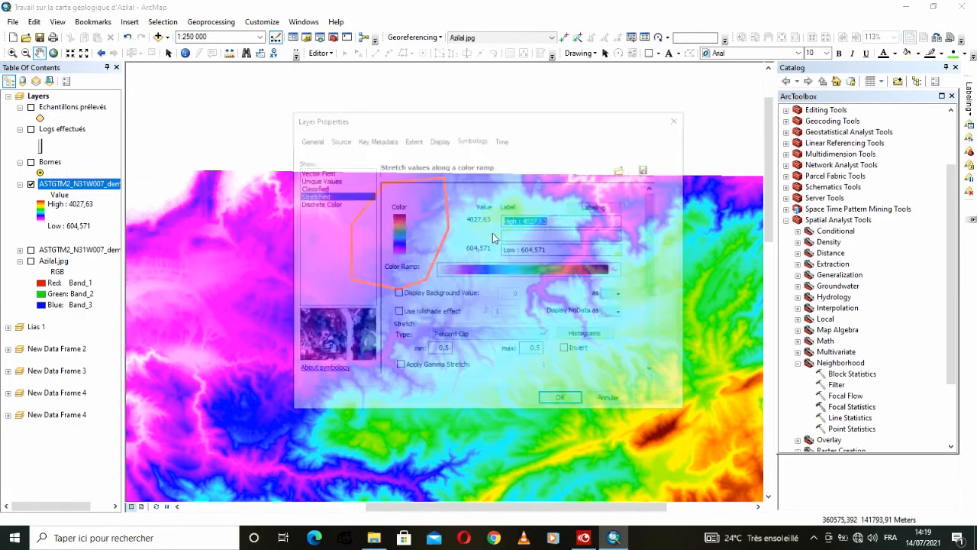
click(556, 269)
scroll(563, 239, up, 10)
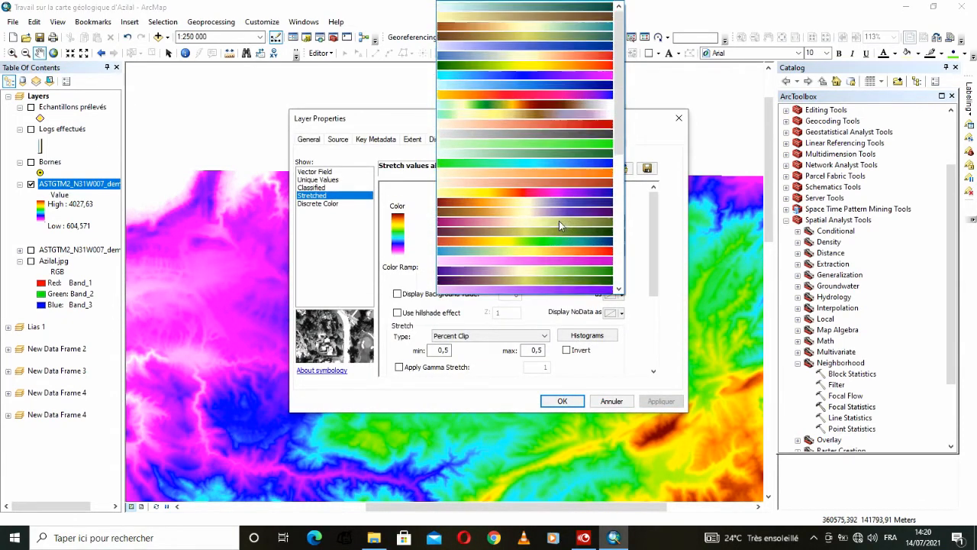
scroll(559, 220, up, 2)
click(572, 152)
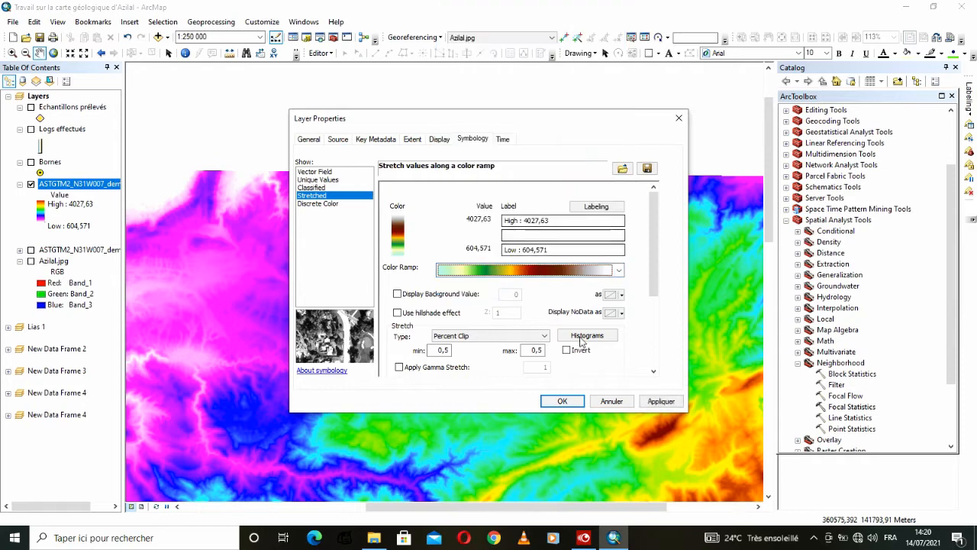
click(660, 401)
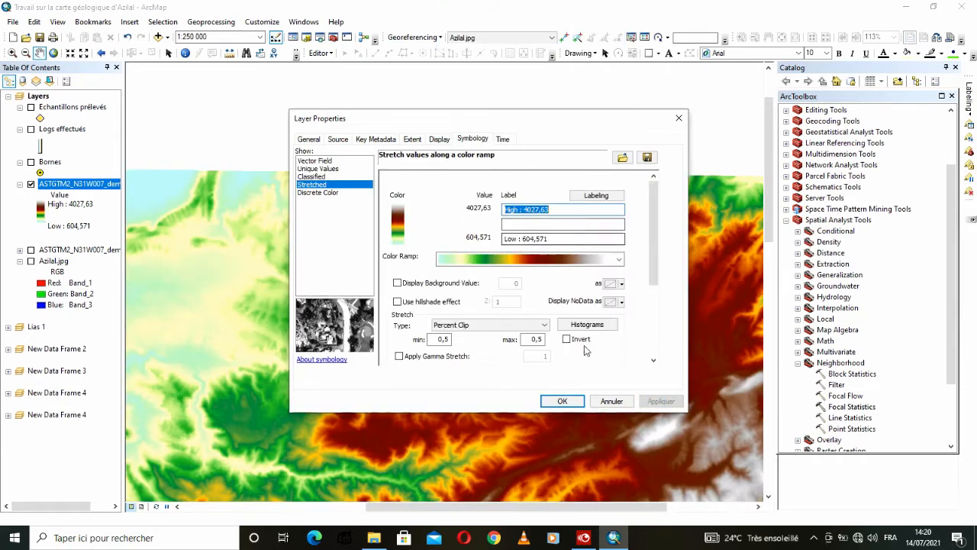
click(562, 400)
- Examine the recolored focal DEM over the whole tile and around the red study-area outline
scroll(526, 283, up, 2)
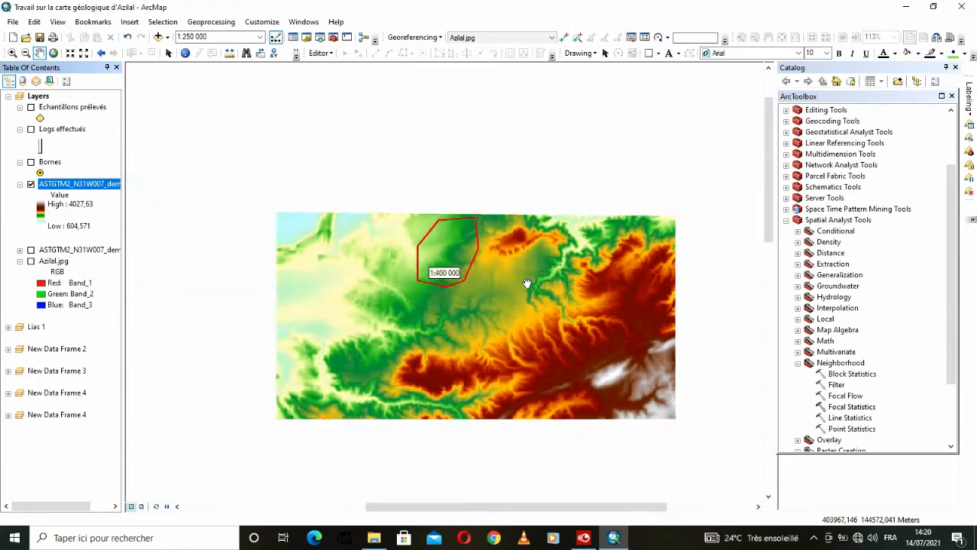
scroll(526, 283, up, 2)
drag(523, 315, 521, 255)
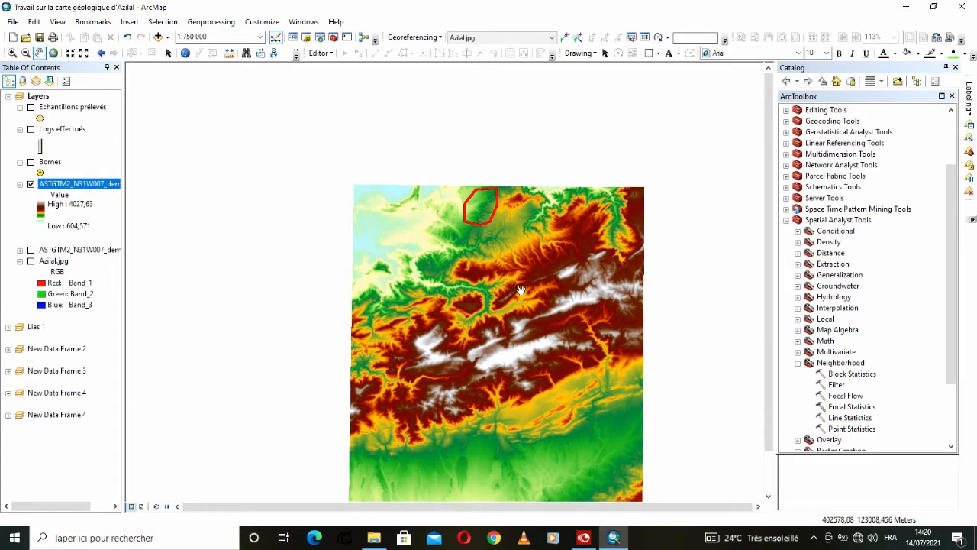
scroll(521, 290, down, 1)
scroll(529, 307, down, 1)
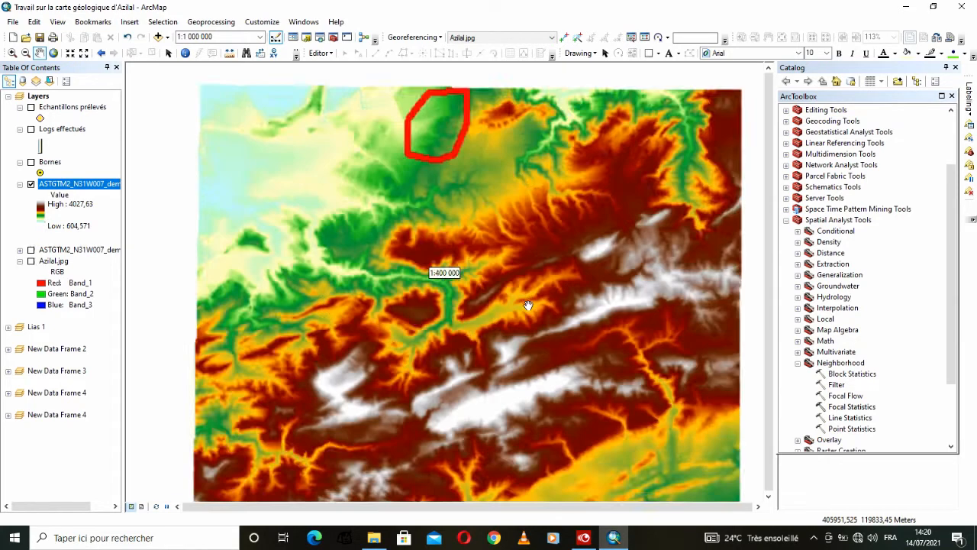
scroll(528, 306, down, 1)
drag(432, 200, 466, 313)
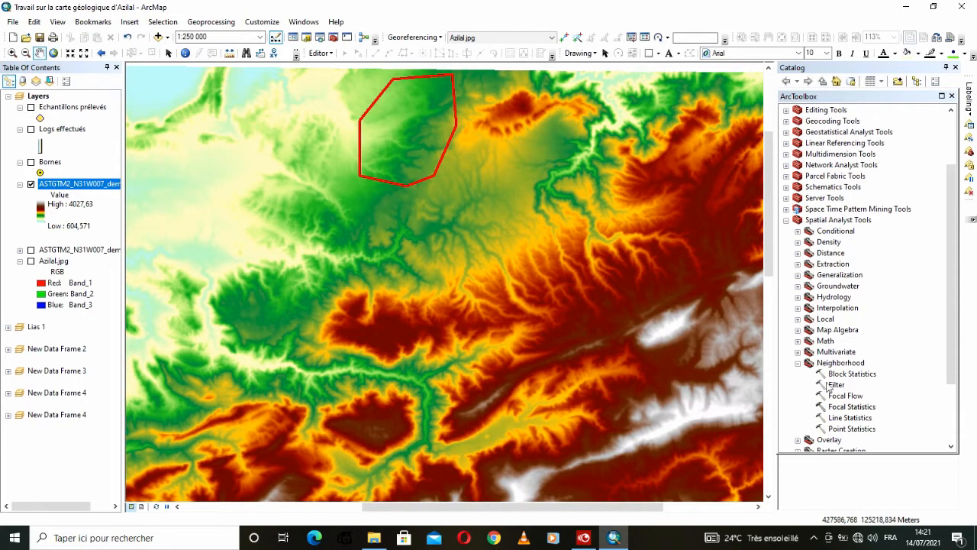
- Open the Spatial Analyst Contour tool and set ASTGTM2_N31W007_dem_focal.tif as its input raster
click(799, 364)
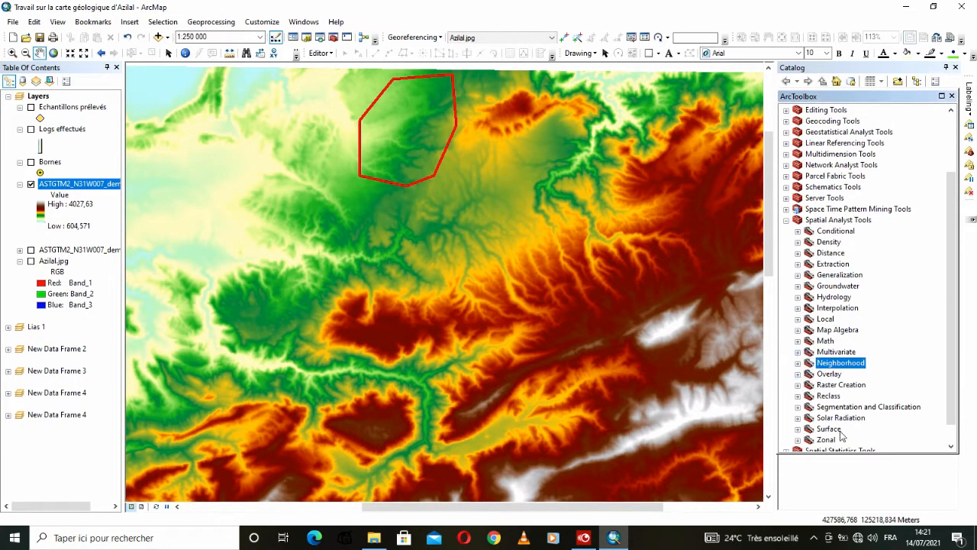
click(799, 430)
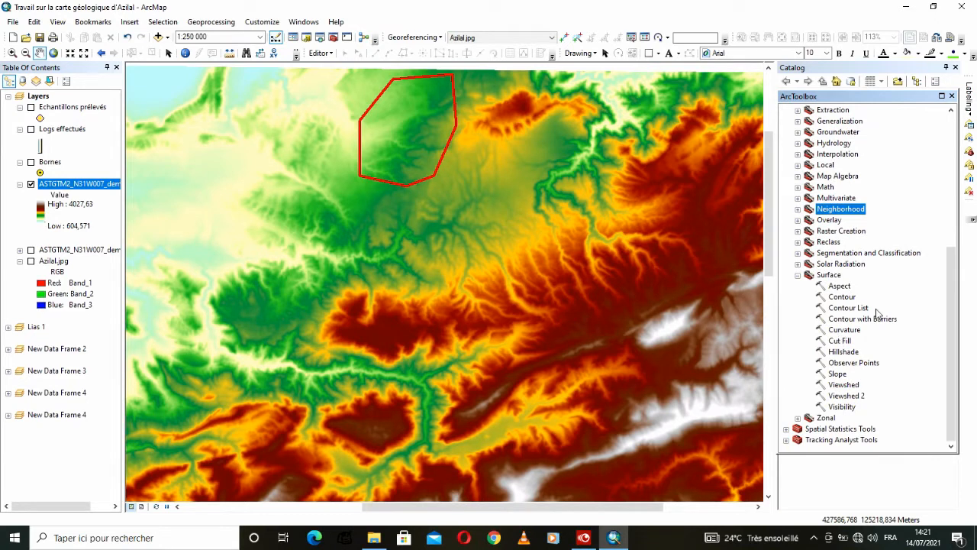
double_click(841, 297)
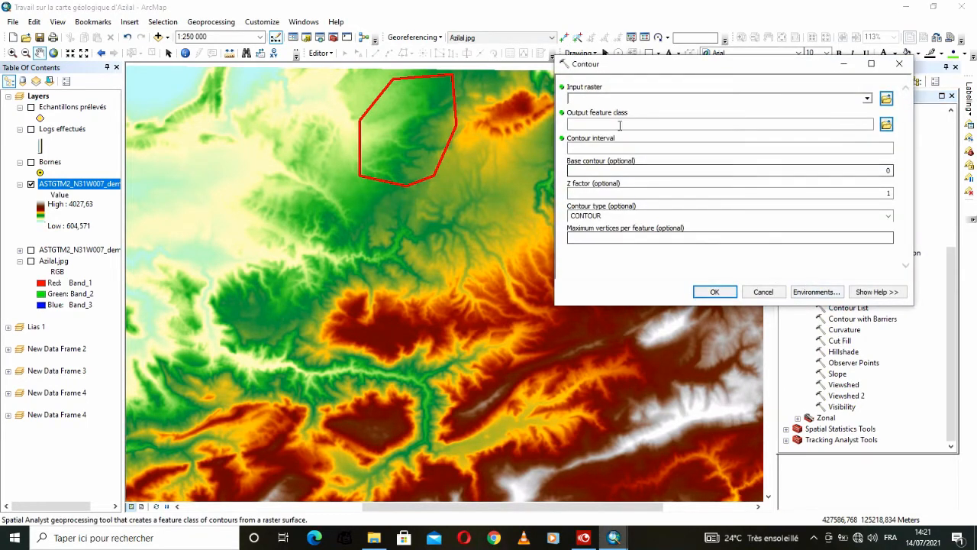
click(867, 98)
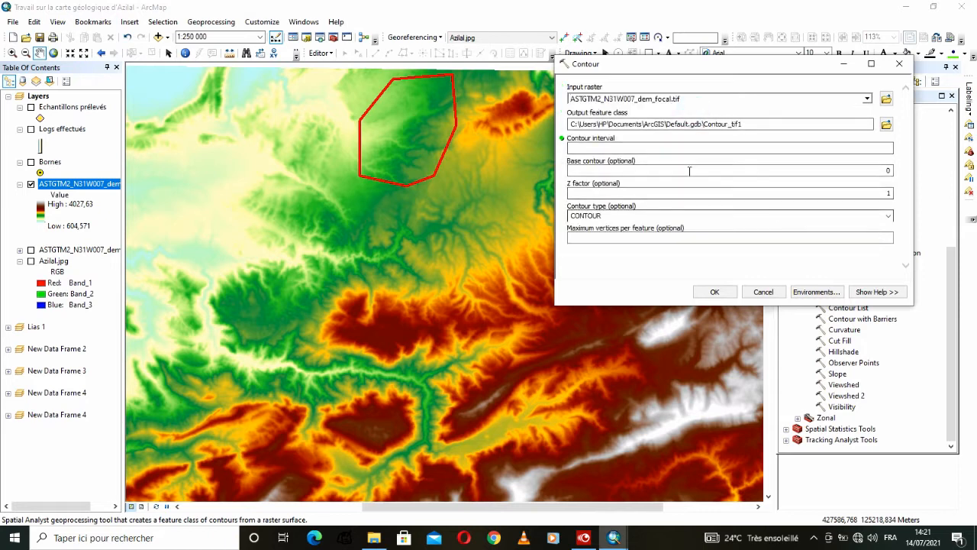
- Set the Contour output feature class to Contours_topographique in the Document Arcgis folder
click(886, 125)
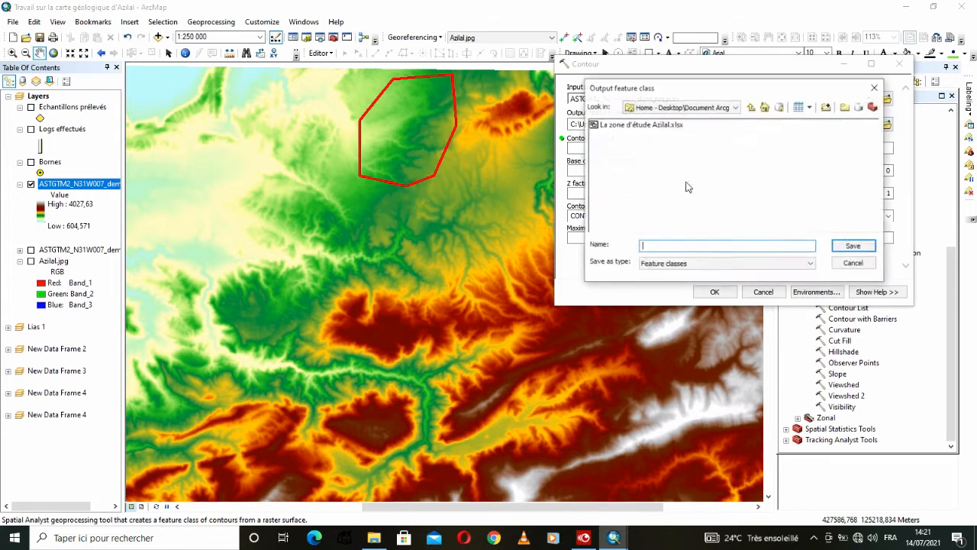
click(751, 108)
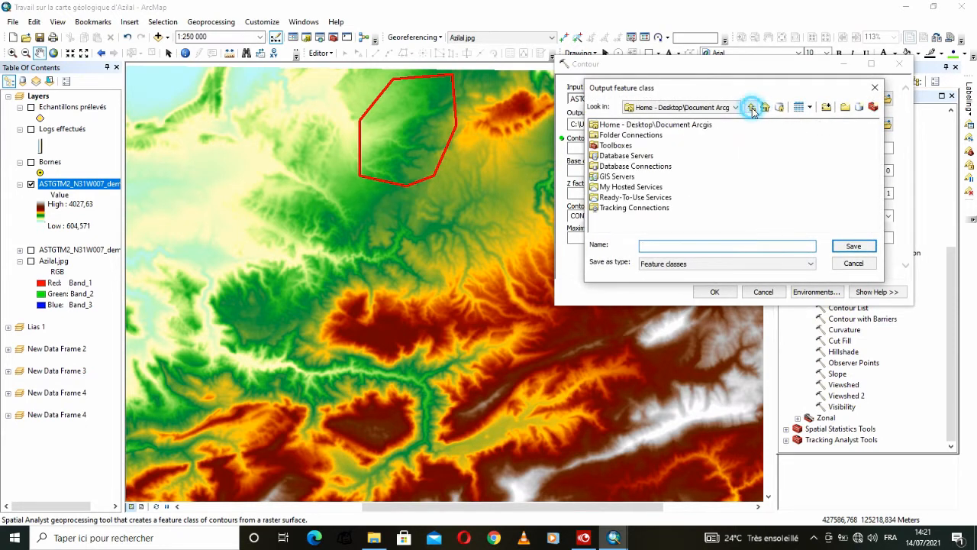
double_click(706, 126)
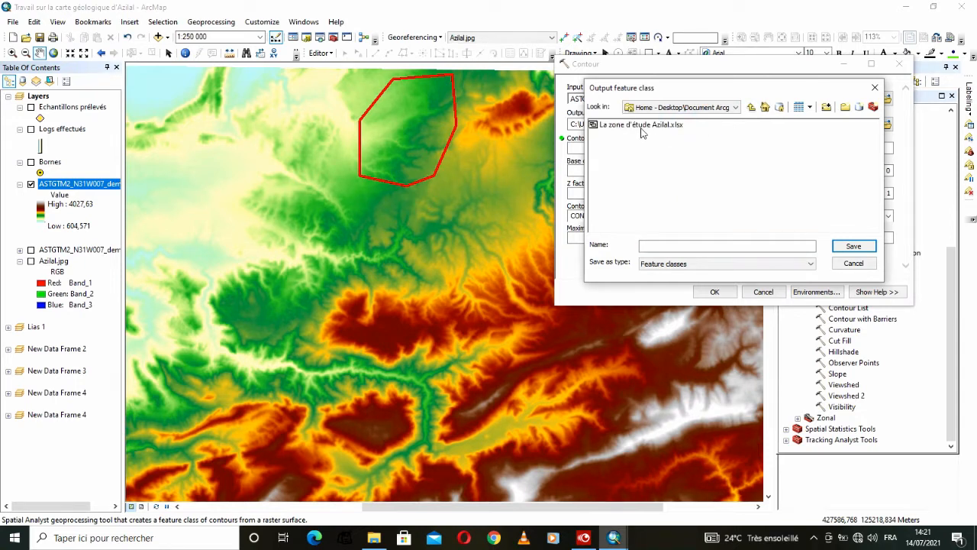
click(678, 246)
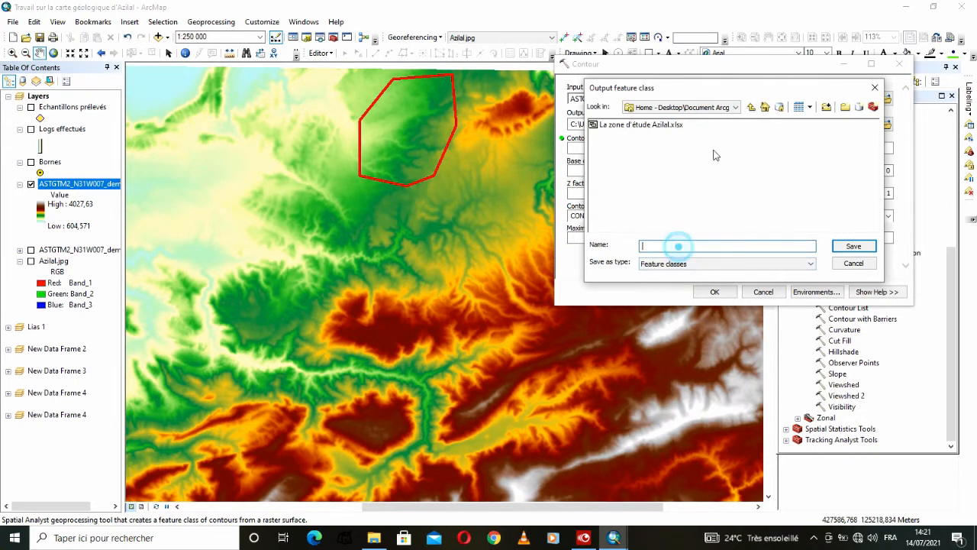
drag(719, 87, 381, 274)
click(329, 424)
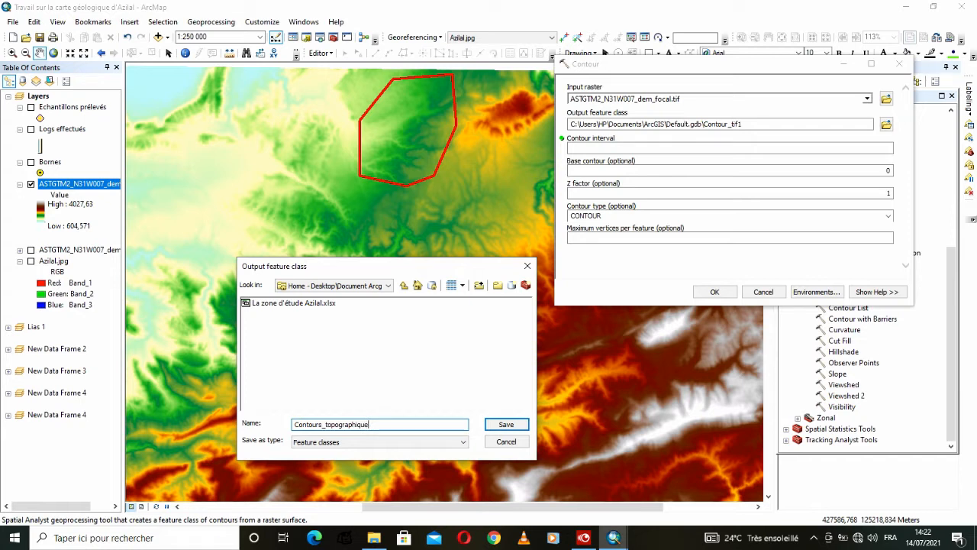
click(505, 425)
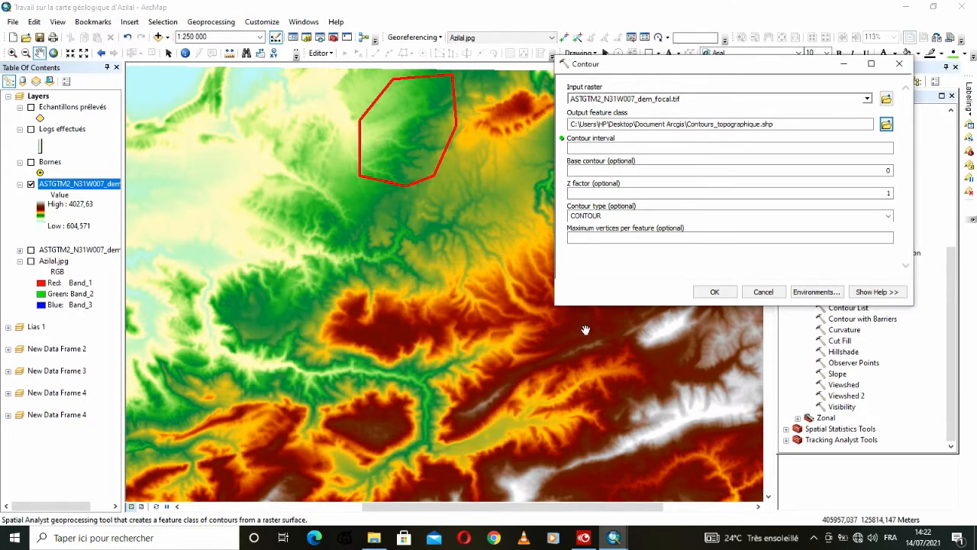
- Set the contour interval to 50 and run the Contour tool
click(627, 149)
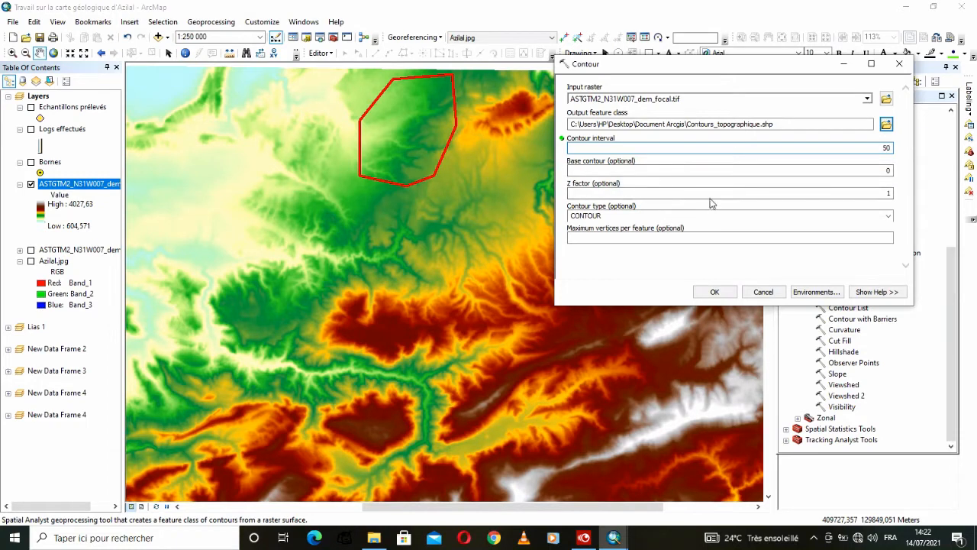
click(715, 292)
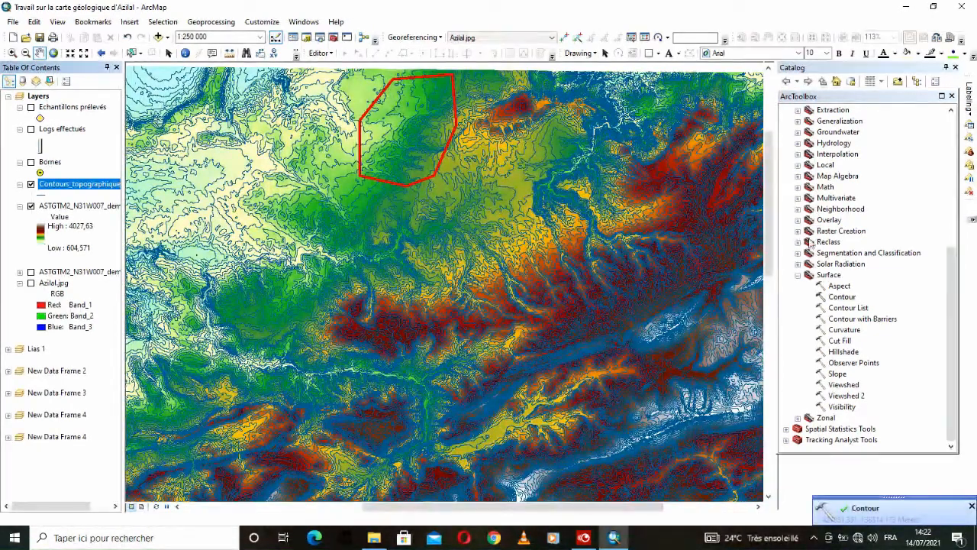
- Hide the focal DEM layer and inspect the topographic contours across the tile and near the study area
click(31, 206)
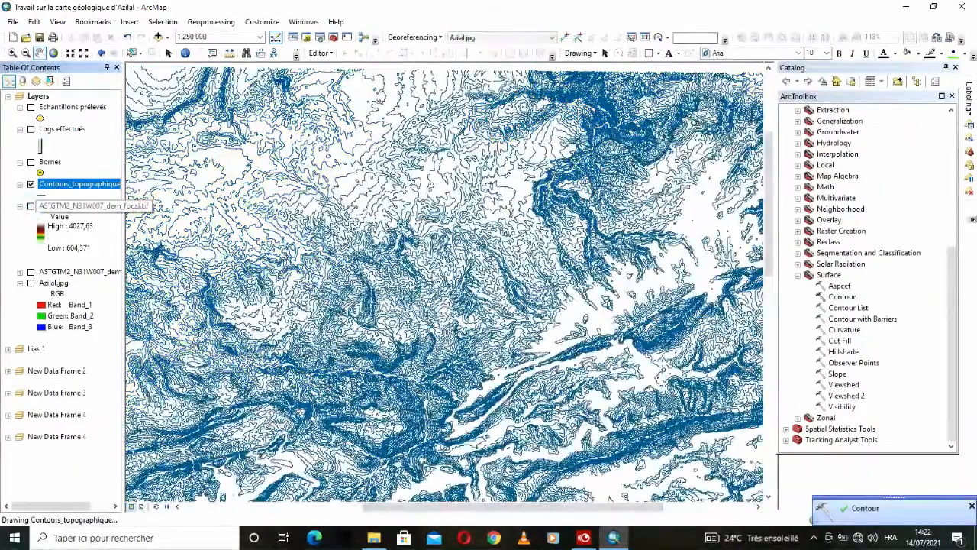
scroll(433, 273, up, 4)
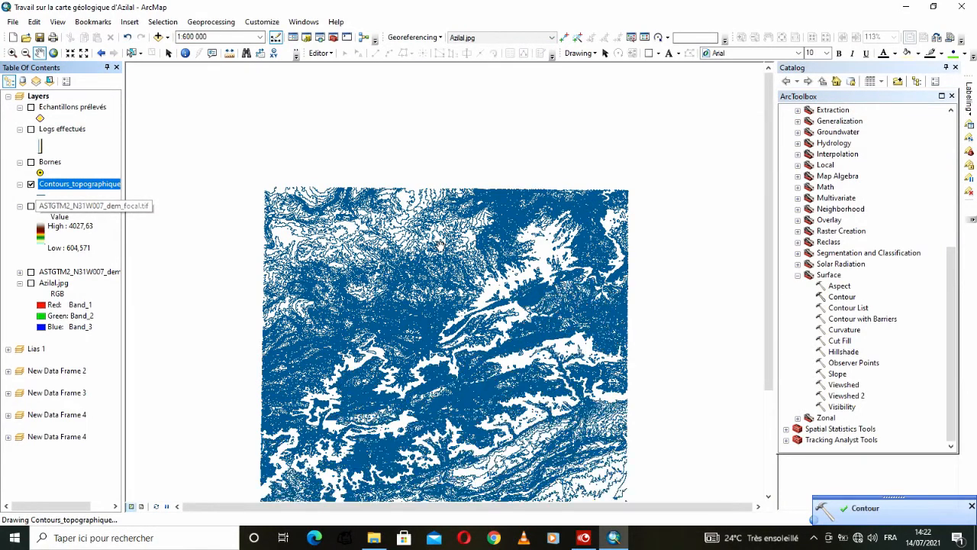
scroll(441, 248, up, 1)
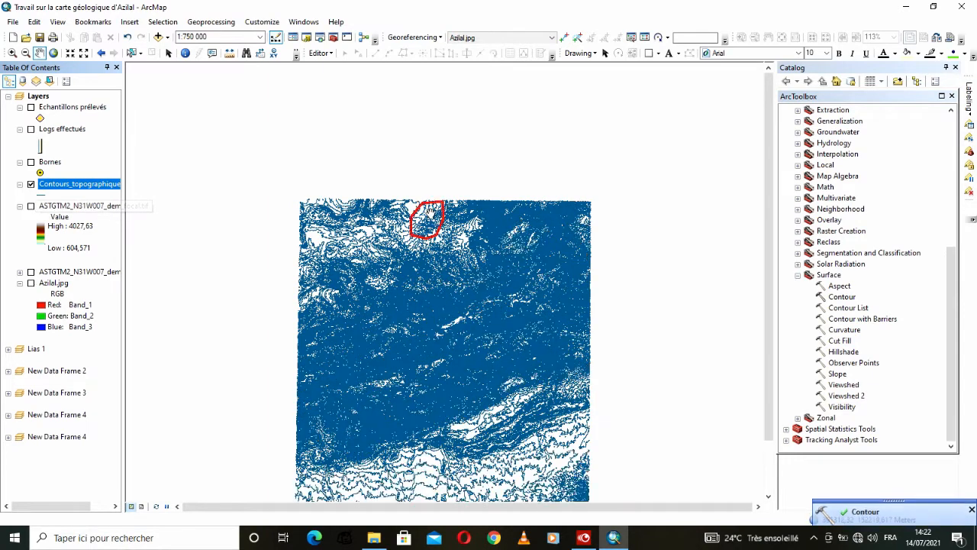
click(31, 206)
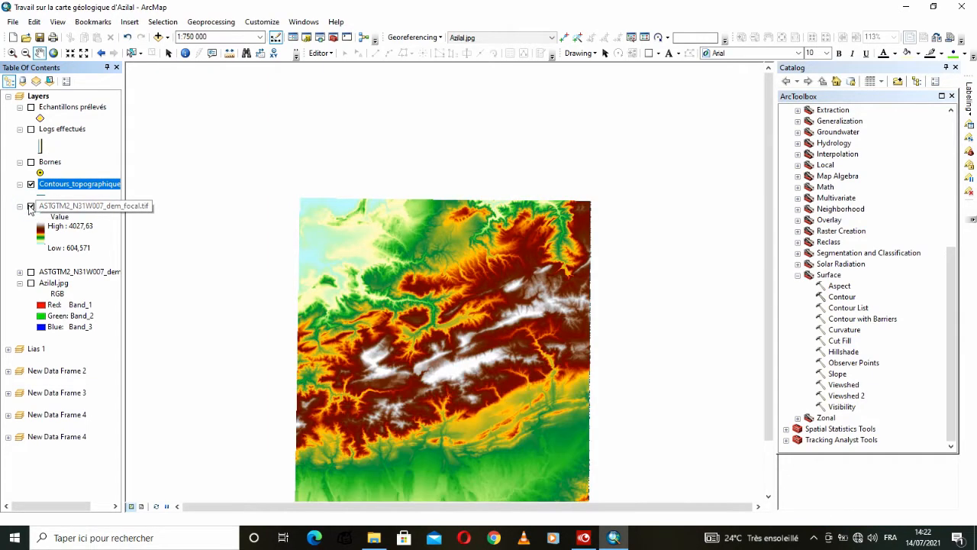
click(30, 206)
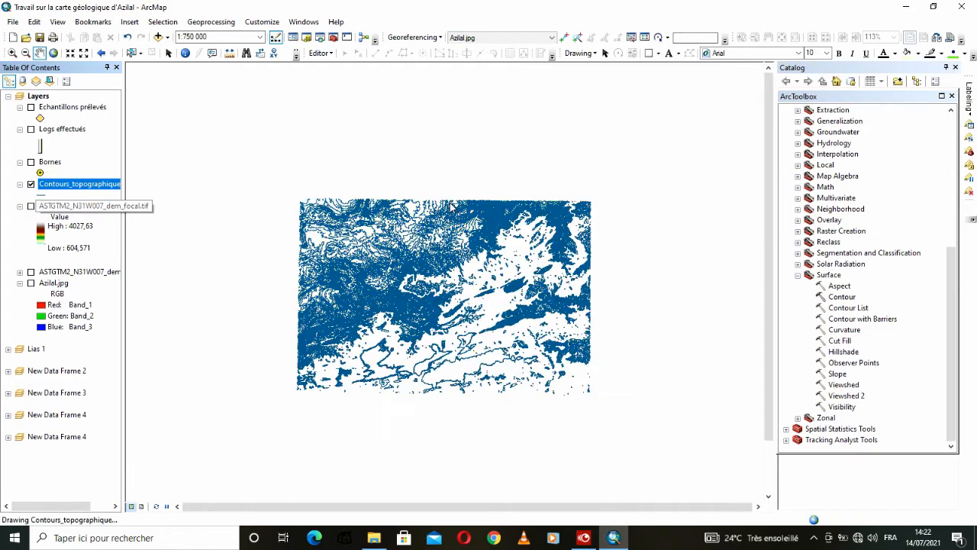
scroll(427, 215, up, 5)
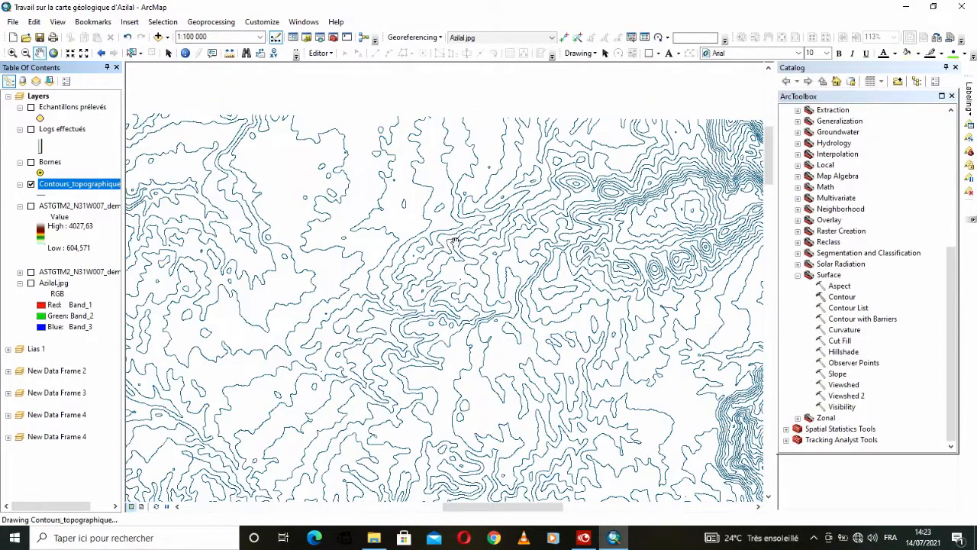
scroll(442, 244, up, 1)
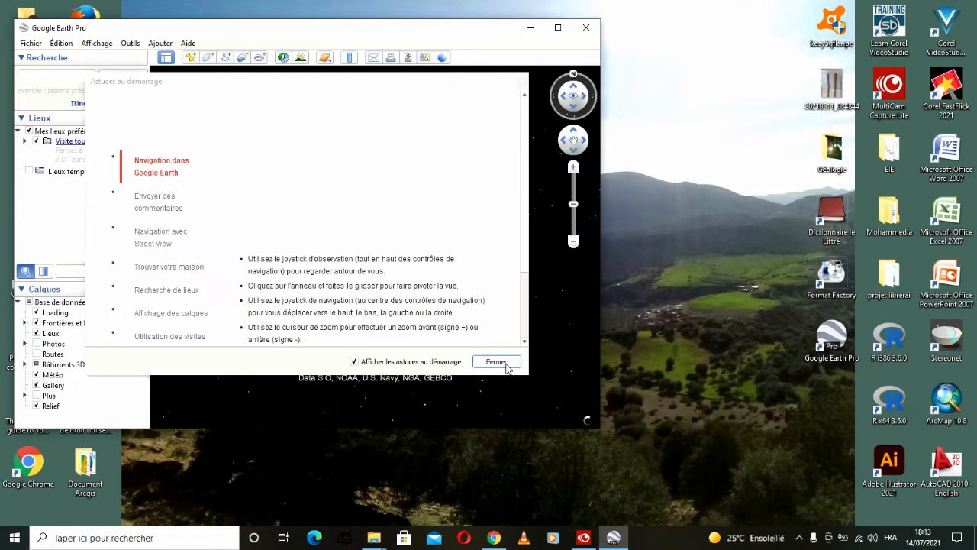
- Dismiss the startup tips and, in the maximized window, bring the globe in to the Tadla-Azilal region of Morocco around Béni Mellal
click(503, 364)
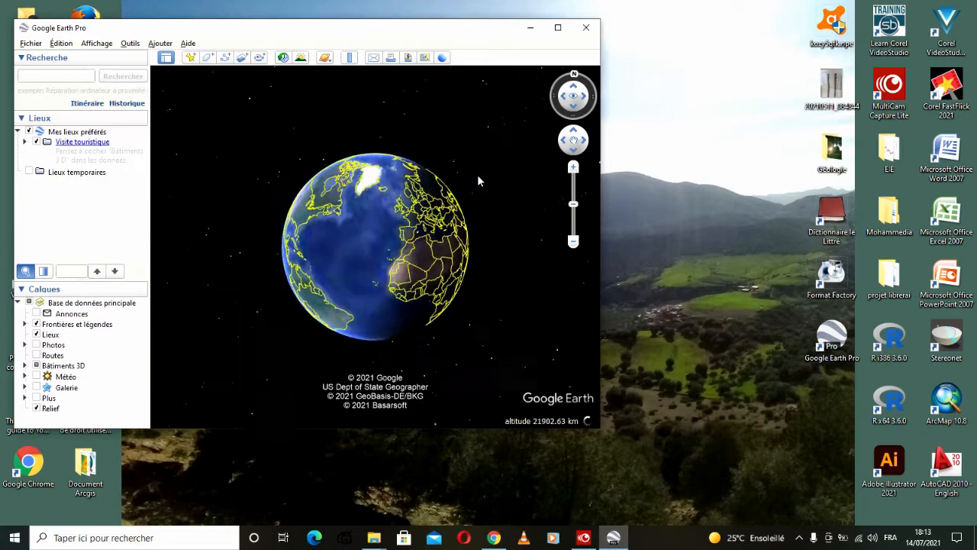
click(557, 28)
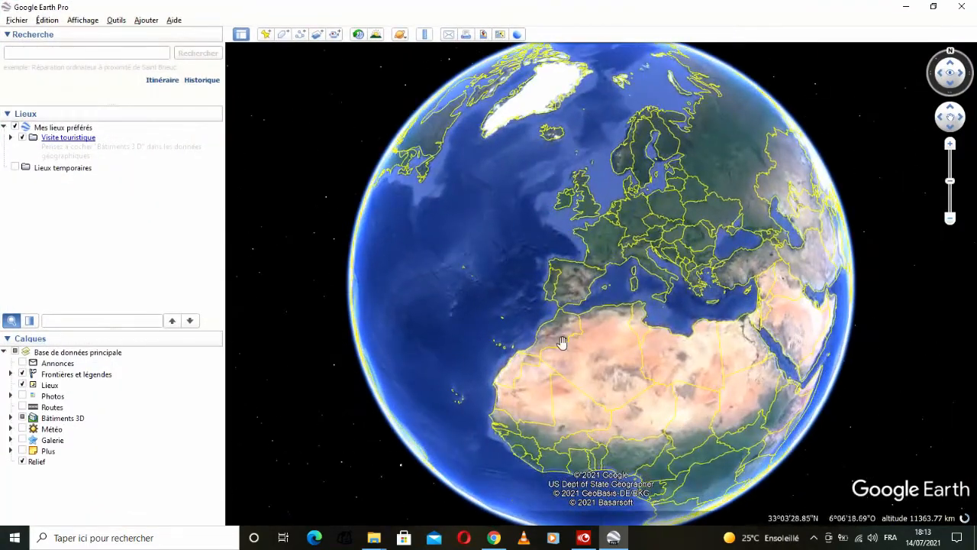
scroll(562, 343, up, 3)
scroll(562, 343, up, 3)
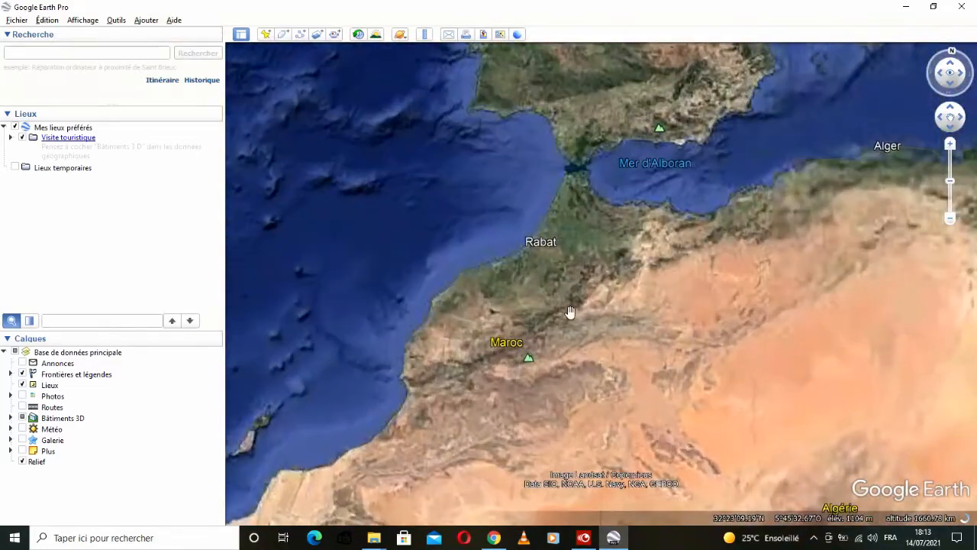
scroll(544, 361, up, 2)
scroll(543, 361, up, 2)
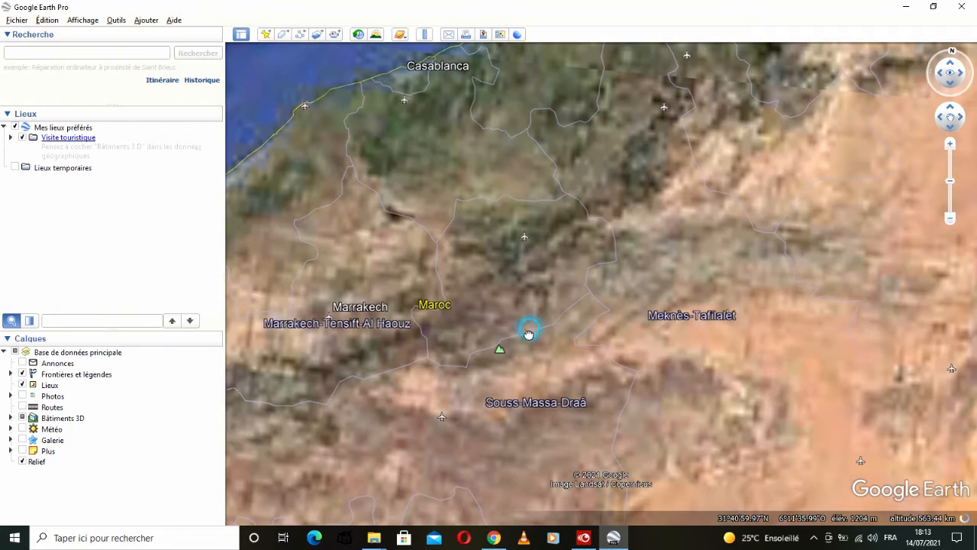
drag(528, 331, 523, 344)
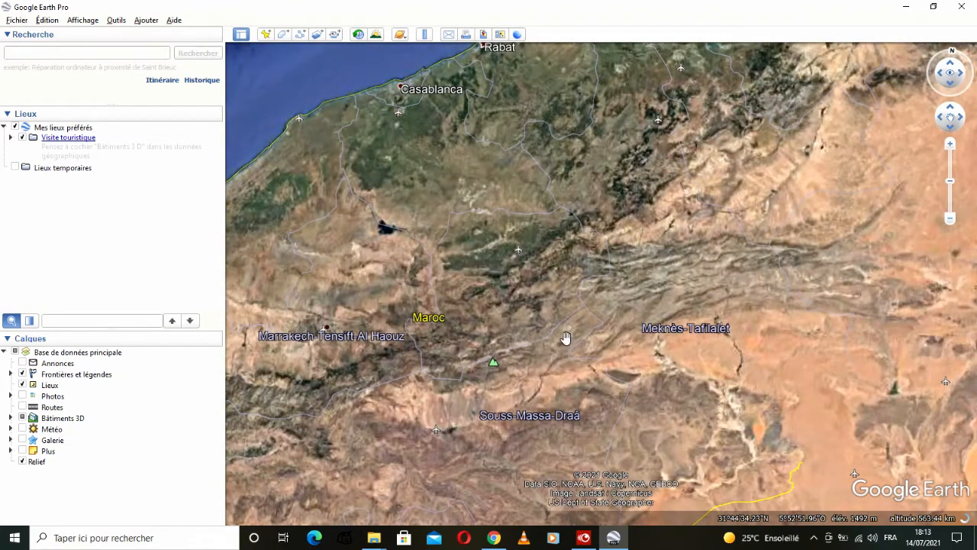
drag(631, 303, 595, 341)
scroll(572, 330, up, 3)
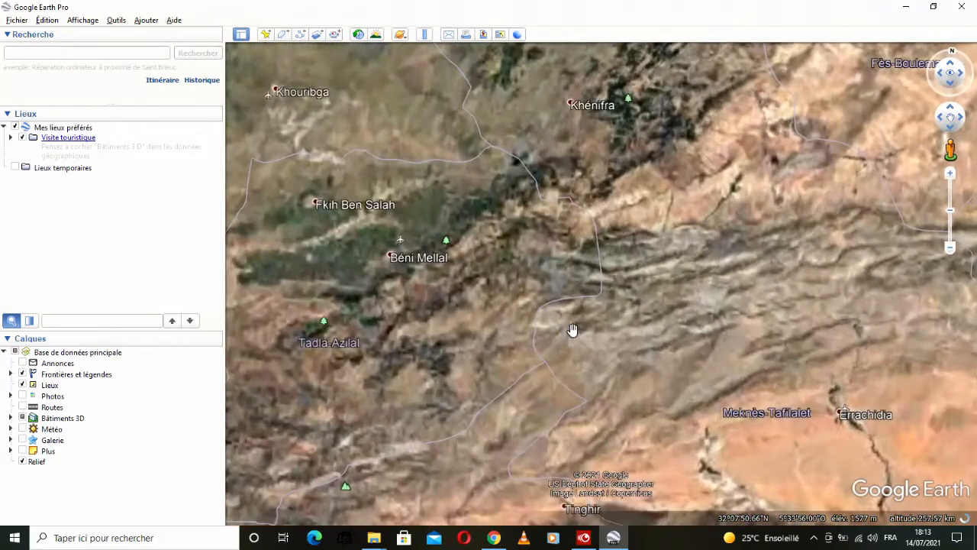
drag(497, 290, 550, 314)
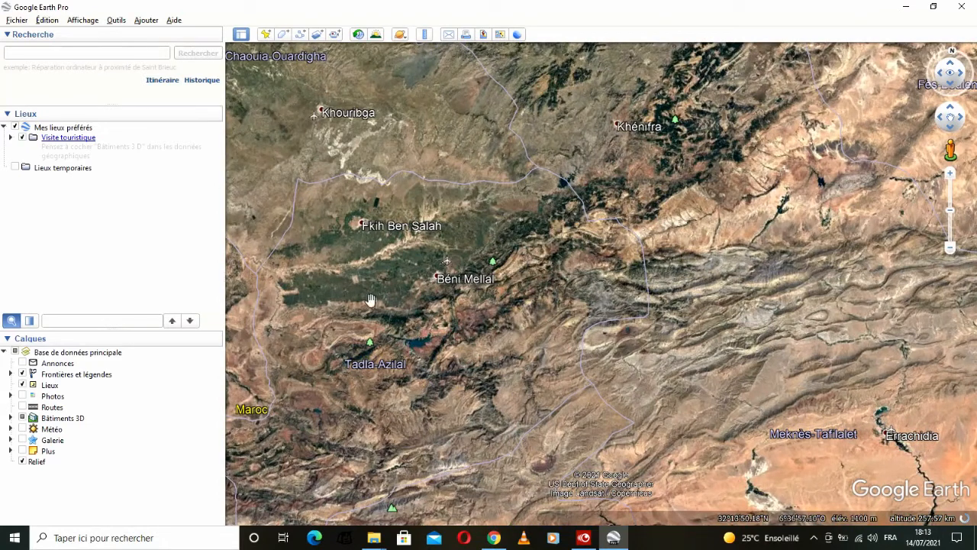
- Hide the Frontières et légendes layer and preview the Routes layer over the region before hiding it again
click(23, 374)
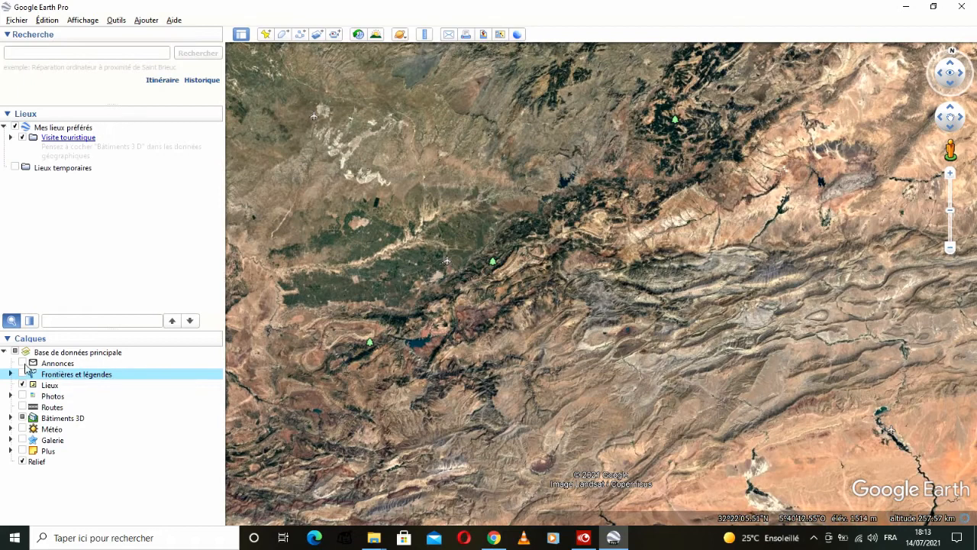
click(22, 408)
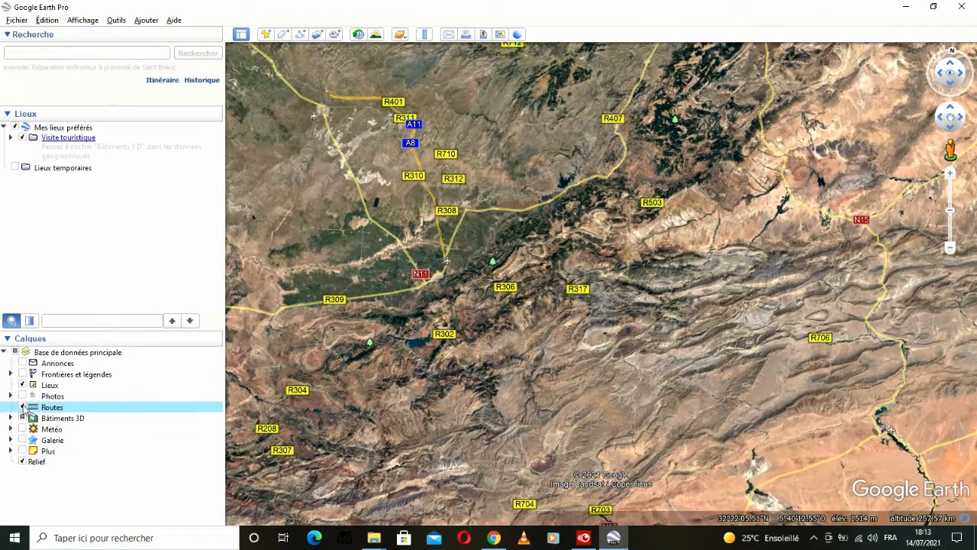
click(22, 408)
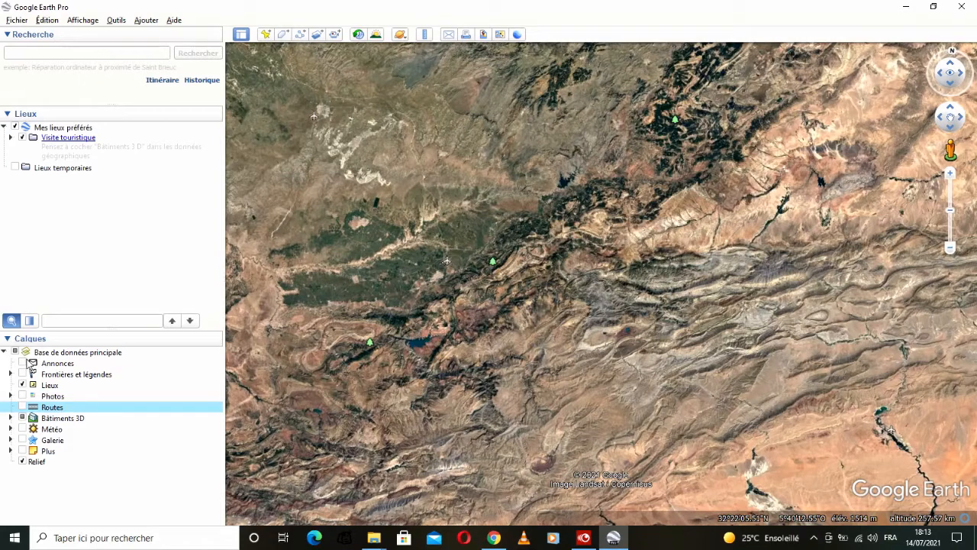
- Within Frontières et légendes, show only the Zones habitées labels and the Nom des pays labels
click(5, 352)
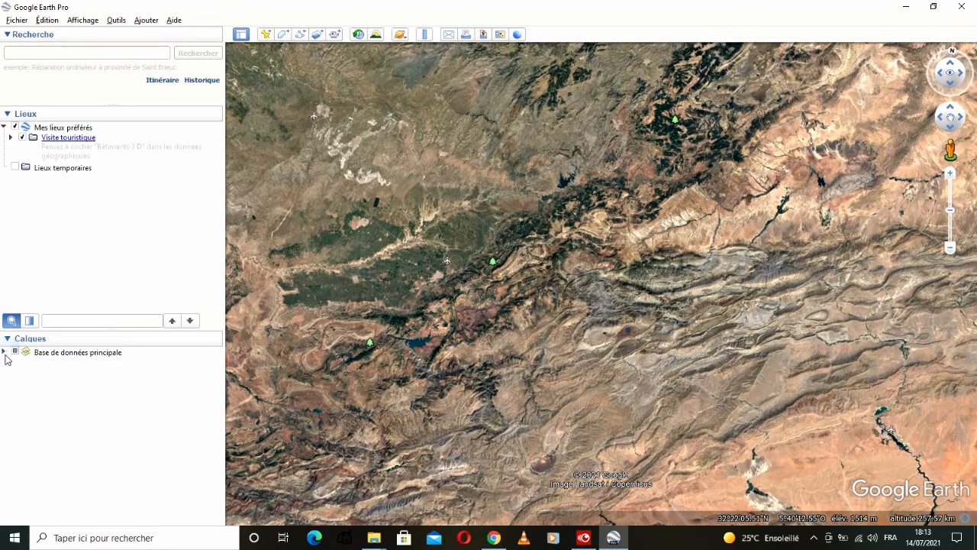
click(5, 353)
click(10, 374)
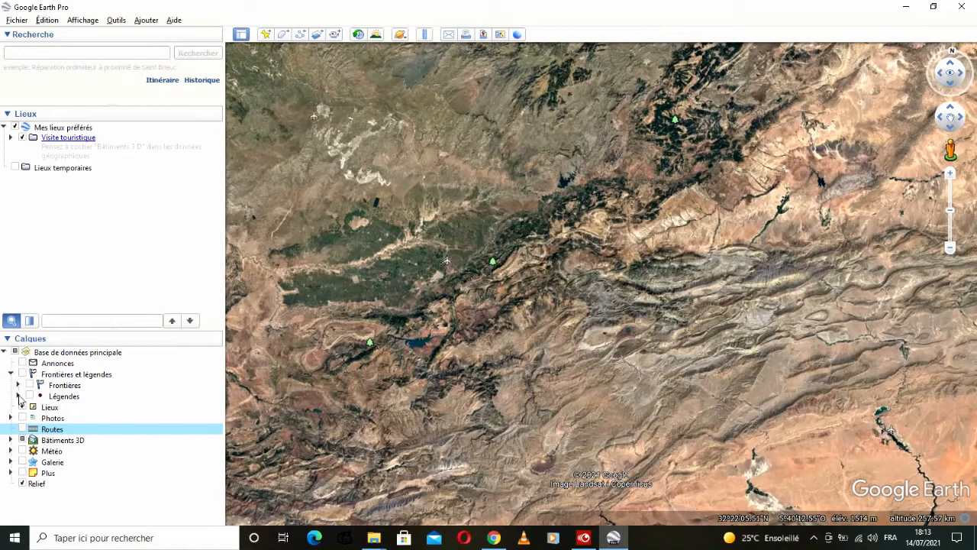
click(18, 396)
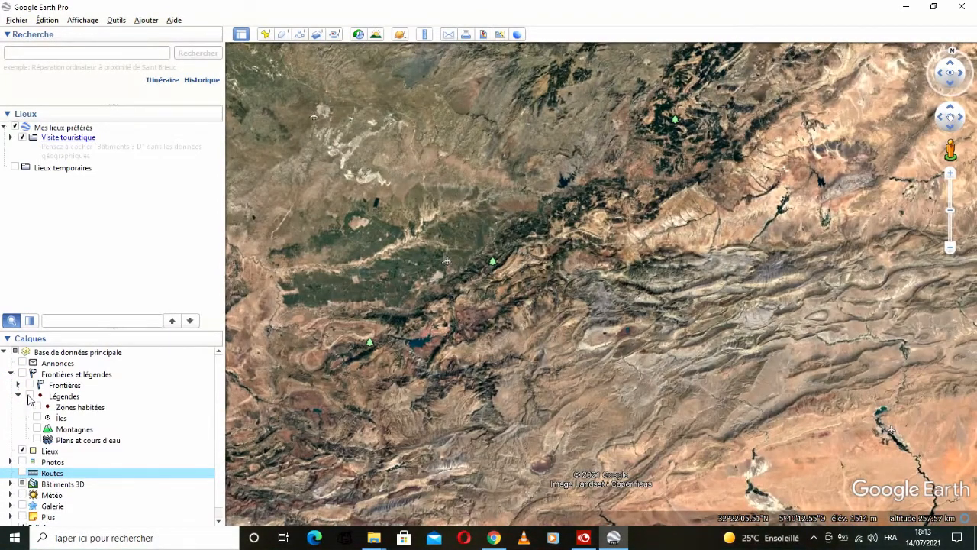
click(37, 407)
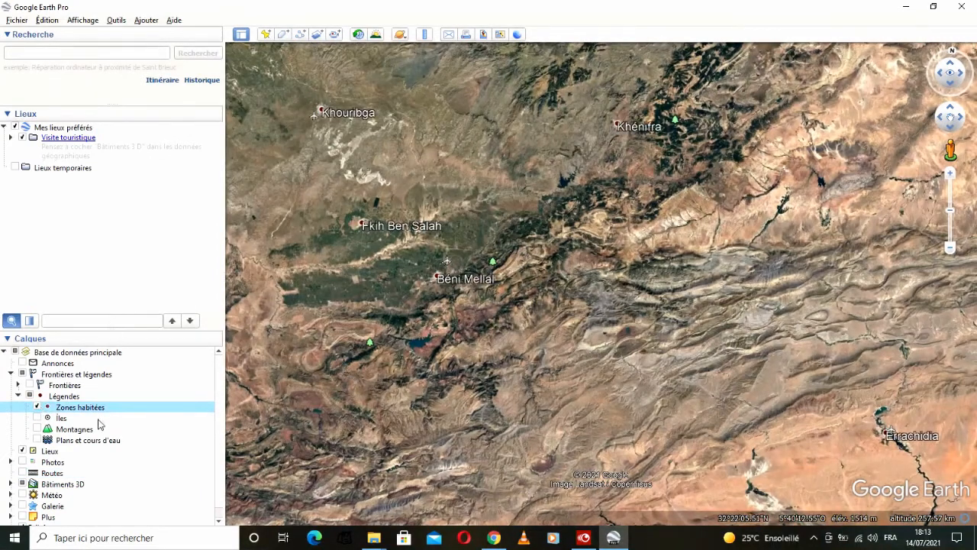
click(18, 385)
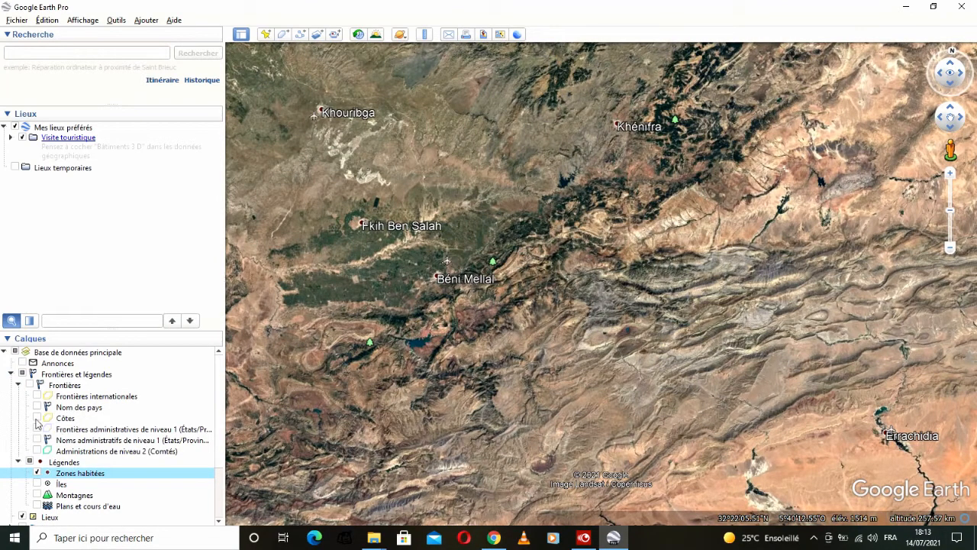
click(38, 407)
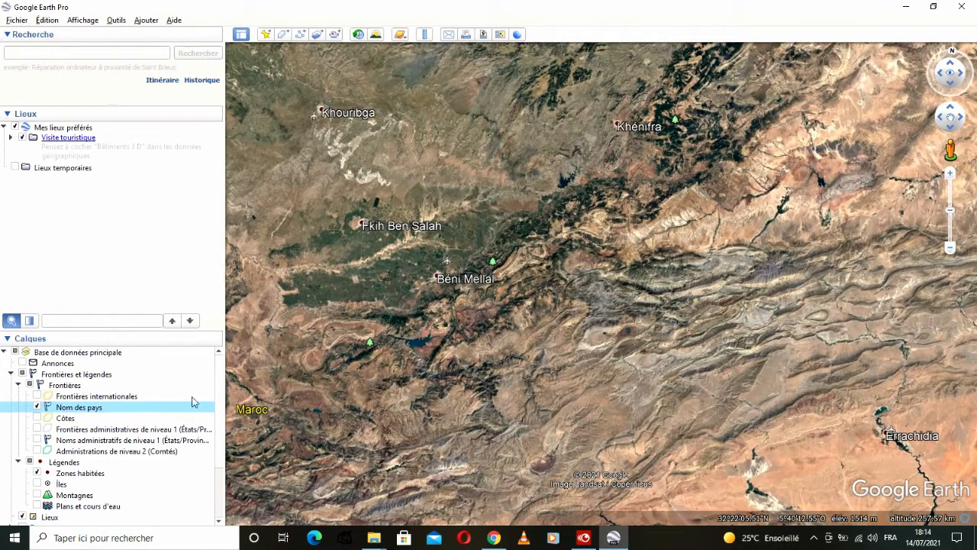
- Examine the mountains south of Béni Mellal for the location of Azilal
drag(410, 320, 434, 390)
drag(587, 279, 554, 247)
drag(497, 329, 571, 240)
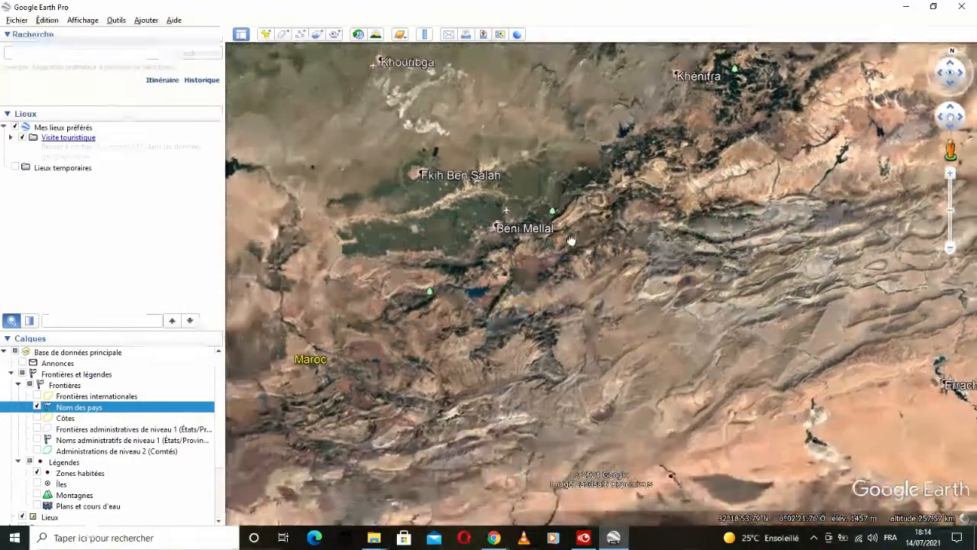
scroll(462, 314, up, 3)
drag(477, 338, 561, 294)
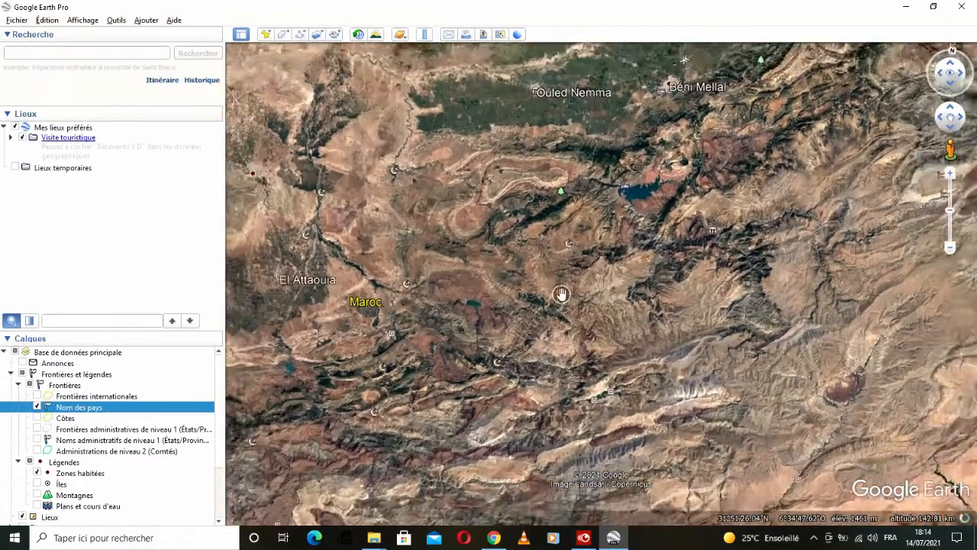
drag(526, 331, 476, 348)
scroll(519, 280, down, 3)
- Search for azilal and frame the surrounding area from Ouzoud and Bin El Ouidane to Aït M'hamed
click(43, 53)
text(azil)
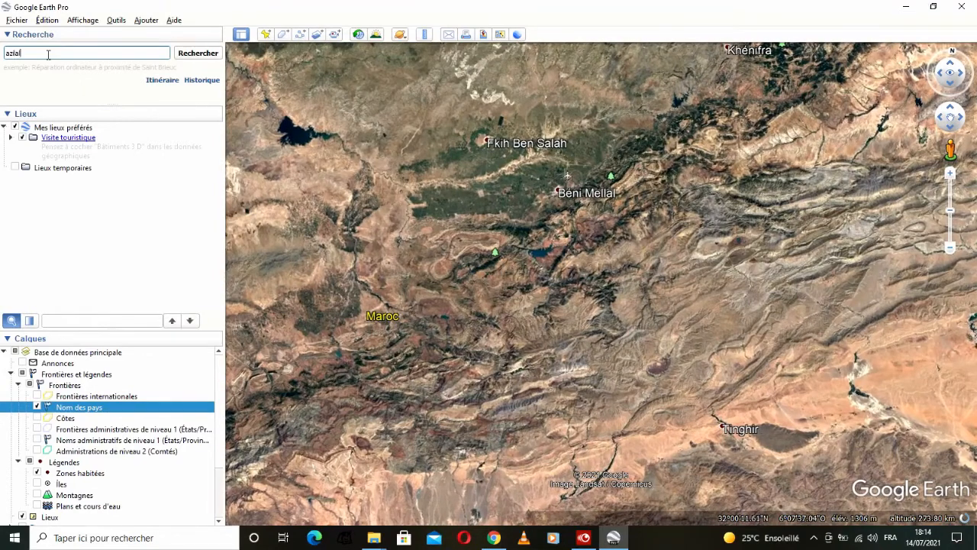
text(al)
click(197, 53)
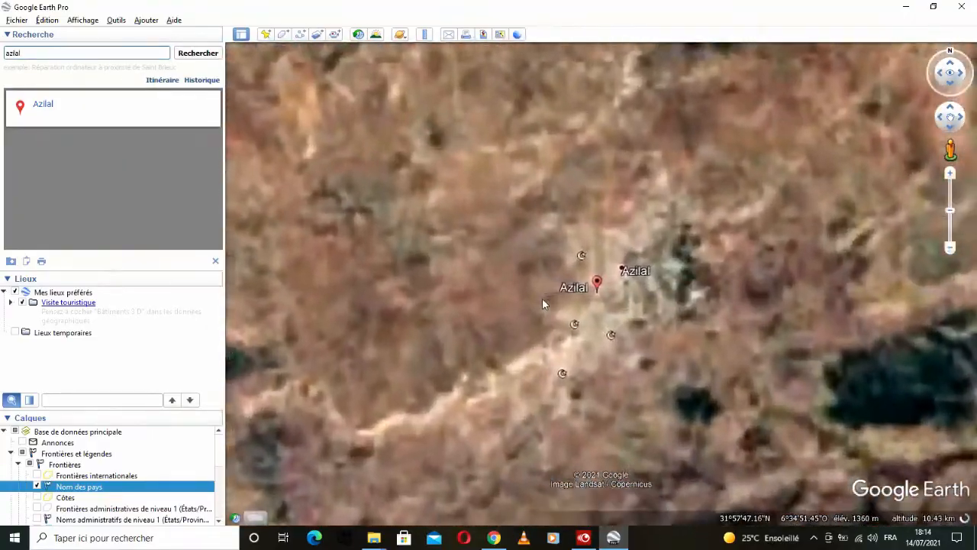
scroll(641, 349, down, 5)
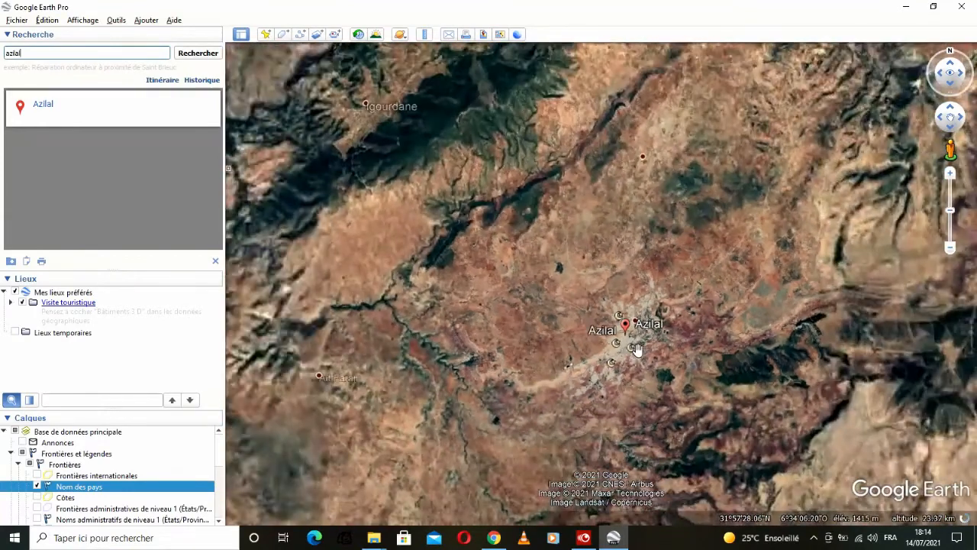
scroll(636, 348, down, 2)
mouse_move(658, 370)
mouse_down()
mouse_move(606, 332)
mouse_move(631, 328)
mouse_move(609, 297)
mouse_up()
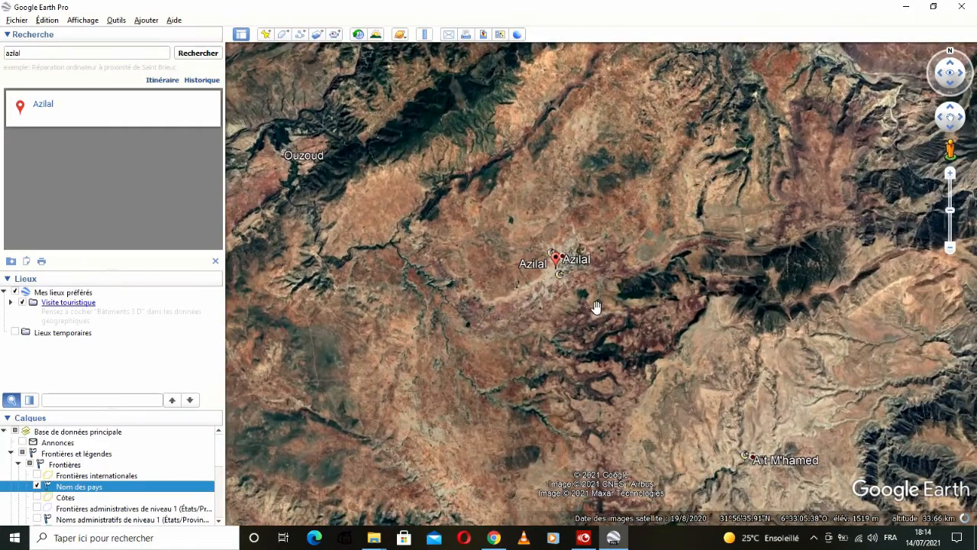
scroll(595, 313, down, 2)
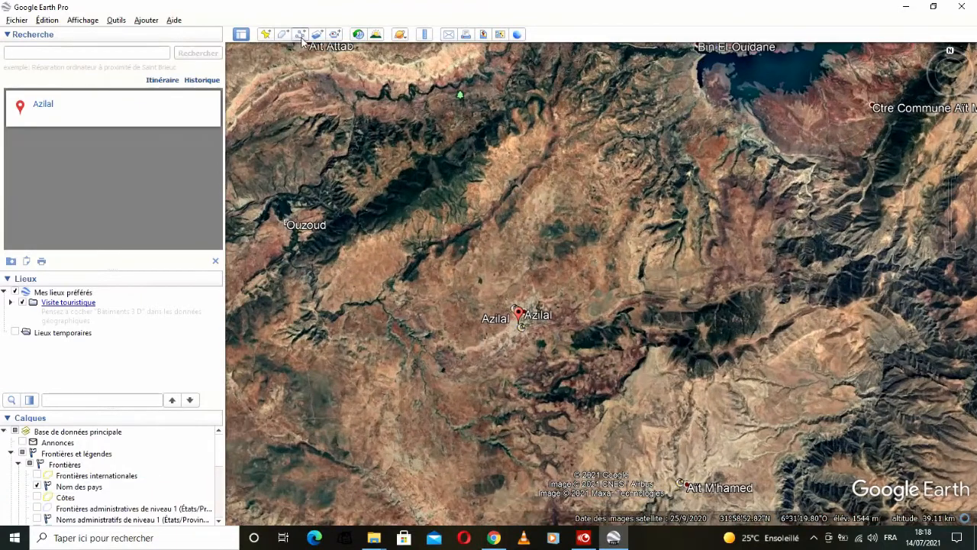
- Start a new path named Profil_d'élévation and keep its line colour yellow (#ffff00)
click(300, 35)
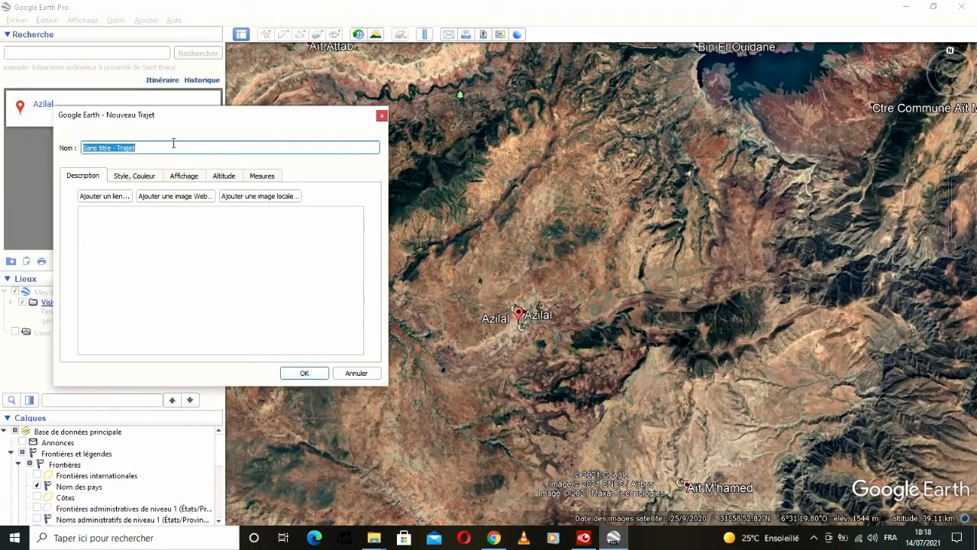
text(p)
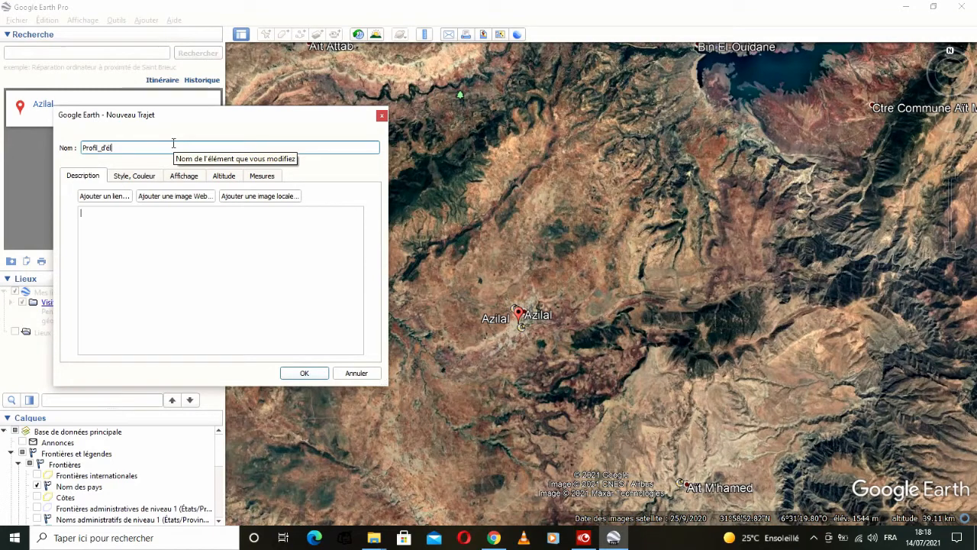
key(Tab)
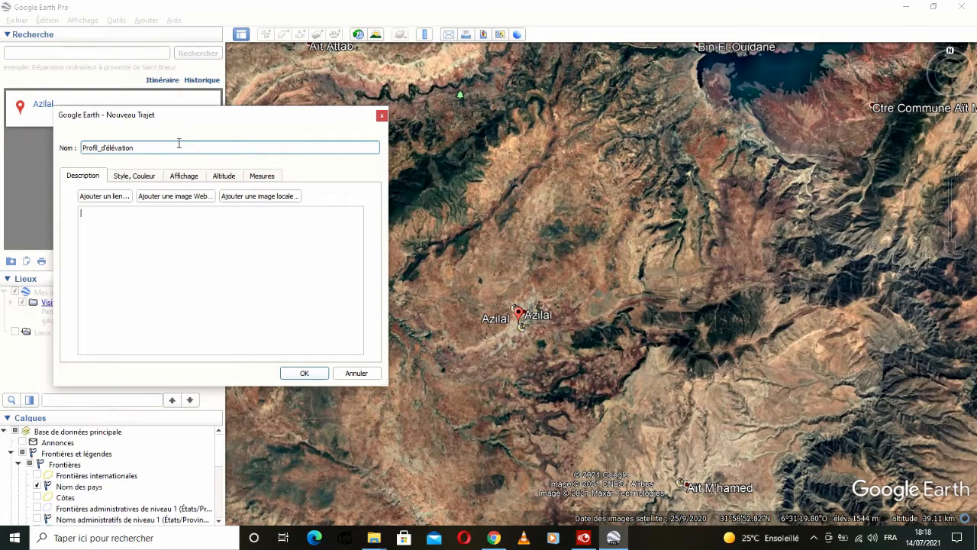
click(137, 177)
click(124, 218)
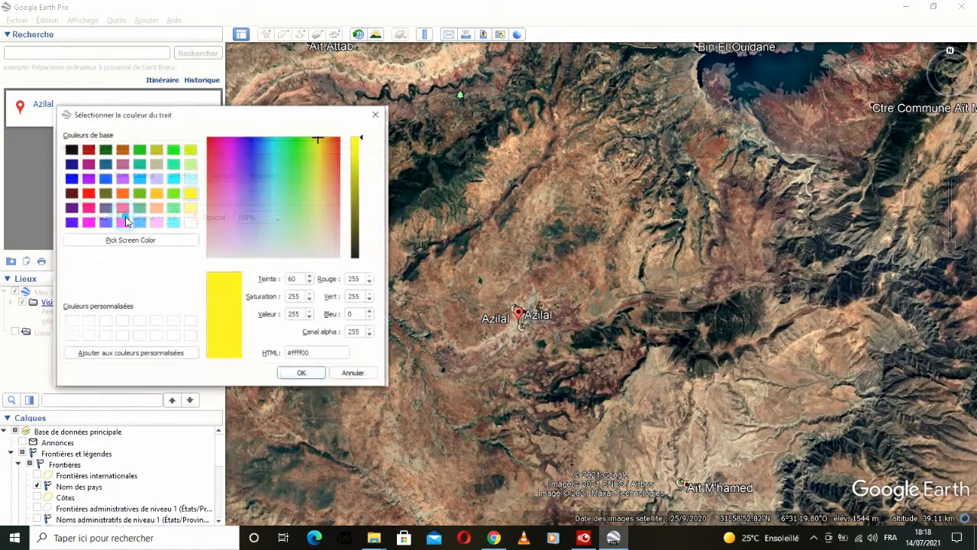
click(303, 373)
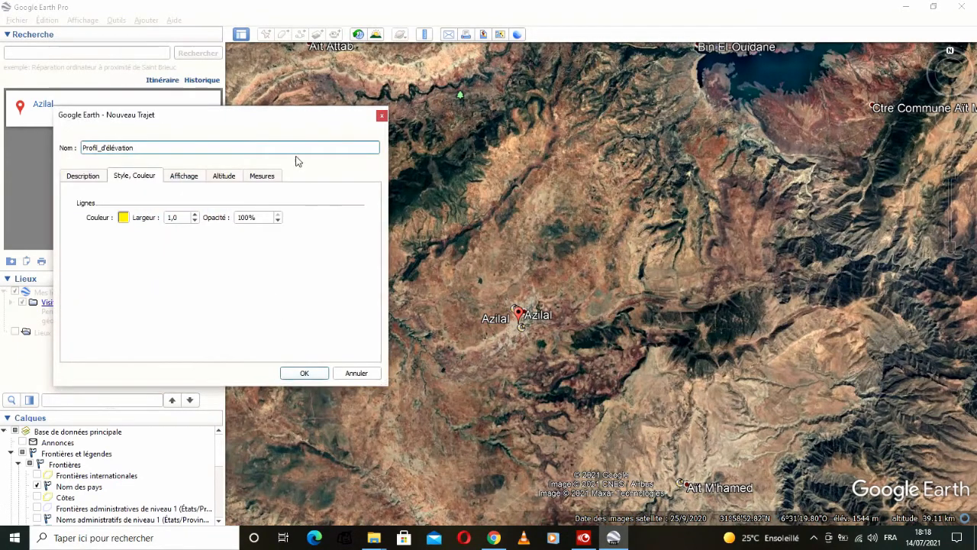
- Draw the path freehand as a dense crisscross of points covering the terrain around Azilal, from near Ouzoud to Aït M'hamed
drag(332, 131, 158, 161)
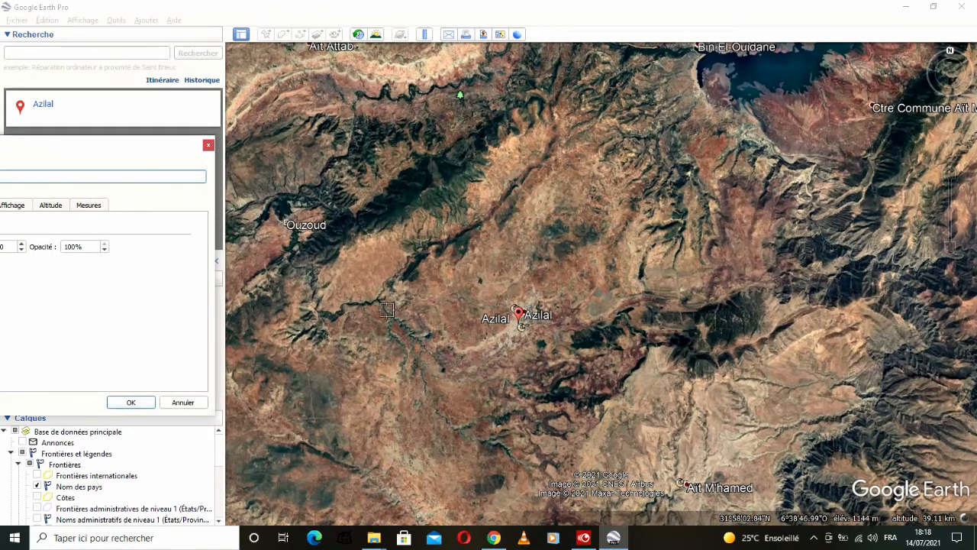
click(363, 297)
mouse_move(363, 297)
mouse_down()
mouse_move(611, 424)
mouse_move(672, 446)
mouse_move(515, 378)
mouse_move(397, 305)
mouse_move(527, 370)
mouse_move(690, 426)
mouse_move(653, 431)
mouse_move(553, 391)
mouse_up()
mouse_move(615, 410)
mouse_down()
mouse_move(710, 433)
mouse_move(634, 385)
mouse_move(425, 307)
mouse_move(406, 283)
mouse_move(713, 416)
mouse_move(612, 369)
mouse_up()
mouse_move(543, 352)
mouse_down()
mouse_move(507, 350)
mouse_move(473, 374)
mouse_move(444, 307)
mouse_up()
mouse_move(436, 265)
mouse_down()
mouse_move(422, 260)
mouse_move(490, 277)
mouse_move(629, 350)
mouse_move(729, 385)
mouse_move(549, 336)
mouse_move(458, 279)
mouse_move(435, 243)
mouse_move(752, 382)
mouse_move(457, 229)
mouse_move(694, 345)
mouse_move(519, 252)
mouse_move(772, 332)
mouse_move(583, 238)
mouse_move(462, 205)
mouse_up()
mouse_move(421, 230)
mouse_down()
mouse_move(402, 215)
mouse_move(457, 191)
mouse_move(374, 254)
mouse_move(374, 281)
mouse_move(356, 253)
mouse_move(421, 189)
mouse_move(523, 197)
mouse_move(733, 301)
mouse_up()
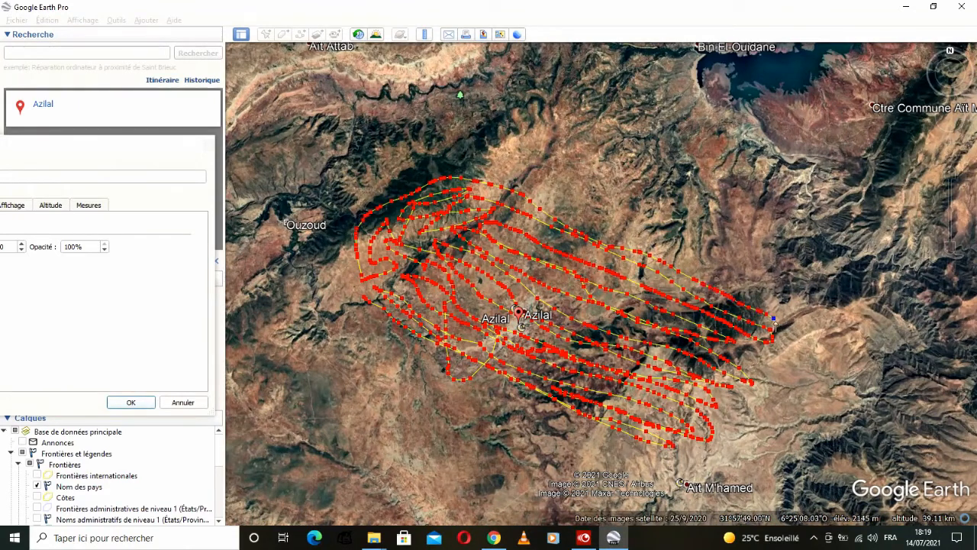
drag(765, 361, 748, 429)
mouse_move(817, 330)
mouse_down()
mouse_move(772, 285)
mouse_move(790, 319)
mouse_move(794, 389)
mouse_up()
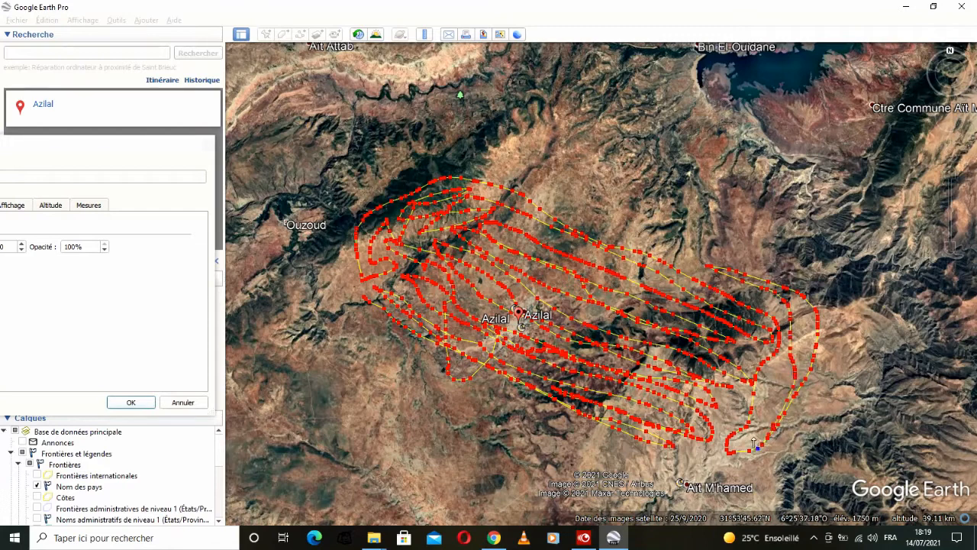
mouse_move(771, 294)
mouse_down()
mouse_move(645, 246)
mouse_move(504, 162)
mouse_move(400, 162)
mouse_move(353, 185)
mouse_up()
mouse_move(440, 177)
mouse_down()
mouse_move(370, 187)
mouse_move(587, 202)
mouse_move(752, 259)
mouse_move(605, 222)
mouse_move(530, 183)
mouse_move(587, 183)
mouse_move(803, 252)
mouse_up()
mouse_move(709, 233)
mouse_down()
mouse_move(569, 159)
mouse_move(427, 113)
mouse_move(408, 114)
mouse_move(340, 231)
mouse_up()
mouse_move(341, 284)
mouse_down()
mouse_move(382, 339)
mouse_move(477, 397)
mouse_move(701, 461)
mouse_move(561, 428)
mouse_move(400, 367)
mouse_move(314, 271)
mouse_move(589, 449)
mouse_move(664, 474)
mouse_move(481, 416)
mouse_move(340, 309)
mouse_move(551, 418)
mouse_move(416, 348)
mouse_move(294, 309)
mouse_move(469, 416)
mouse_move(649, 477)
mouse_move(443, 409)
mouse_move(290, 341)
mouse_up()
mouse_move(437, 425)
mouse_down()
mouse_move(603, 467)
mouse_move(650, 494)
mouse_move(288, 351)
mouse_move(401, 412)
mouse_move(571, 479)
mouse_move(676, 504)
mouse_move(760, 475)
mouse_move(702, 485)
mouse_move(692, 500)
mouse_move(585, 456)
mouse_move(714, 234)
mouse_move(676, 333)
mouse_move(702, 381)
mouse_move(787, 235)
mouse_move(724, 435)
mouse_up()
mouse_move(759, 354)
mouse_down()
mouse_move(716, 450)
mouse_move(783, 352)
mouse_move(802, 368)
mouse_up()
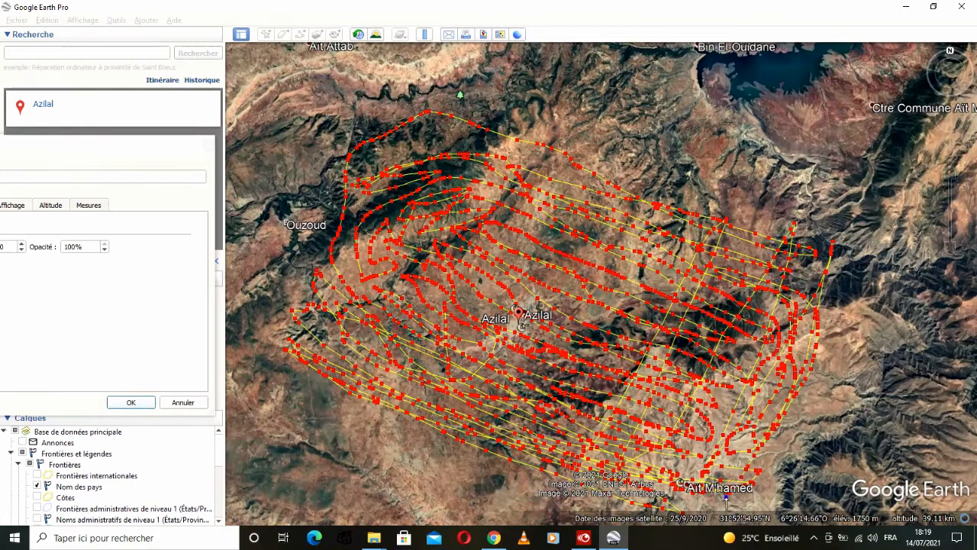
mouse_move(786, 296)
mouse_down()
mouse_move(794, 258)
mouse_move(717, 381)
mouse_move(775, 298)
mouse_move(669, 406)
mouse_move(721, 239)
mouse_up()
mouse_move(711, 309)
mouse_down()
mouse_move(636, 427)
mouse_move(669, 243)
mouse_move(567, 438)
mouse_move(641, 235)
mouse_move(528, 366)
mouse_move(597, 204)
mouse_move(533, 432)
mouse_up()
mouse_move(664, 226)
mouse_down()
mouse_move(645, 229)
mouse_move(577, 325)
mouse_move(603, 229)
mouse_move(577, 191)
mouse_move(538, 207)
mouse_move(527, 172)
mouse_move(534, 204)
mouse_move(563, 183)
mouse_move(541, 250)
mouse_up()
mouse_move(466, 365)
mouse_down()
mouse_move(462, 347)
mouse_move(497, 297)
mouse_move(435, 269)
mouse_up()
mouse_move(492, 141)
mouse_down()
mouse_move(439, 214)
mouse_move(461, 135)
mouse_up()
drag(383, 237, 347, 369)
mouse_move(386, 212)
mouse_down()
mouse_move(424, 124)
mouse_move(373, 181)
mouse_move(339, 293)
mouse_move(398, 145)
mouse_up()
mouse_move(356, 184)
mouse_down()
mouse_move(294, 313)
mouse_move(311, 276)
mouse_move(278, 306)
mouse_move(395, 126)
mouse_move(435, 97)
mouse_move(552, 126)
mouse_up()
mouse_move(674, 162)
mouse_down()
mouse_move(782, 207)
mouse_move(558, 156)
mouse_up()
mouse_move(442, 107)
mouse_down()
mouse_move(631, 152)
mouse_move(791, 217)
mouse_move(603, 168)
mouse_move(779, 228)
mouse_up()
mouse_move(609, 178)
mouse_down()
mouse_move(467, 126)
mouse_move(815, 216)
mouse_move(683, 148)
mouse_up()
mouse_move(810, 193)
mouse_down()
mouse_move(496, 76)
mouse_move(488, 86)
mouse_move(740, 178)
mouse_move(439, 80)
mouse_move(794, 171)
mouse_move(832, 245)
mouse_move(835, 180)
mouse_up()
mouse_move(846, 342)
mouse_down()
mouse_move(851, 202)
mouse_move(828, 370)
mouse_move(833, 267)
mouse_move(864, 305)
mouse_move(801, 458)
mouse_move(783, 425)
mouse_up()
drag(830, 378, 776, 479)
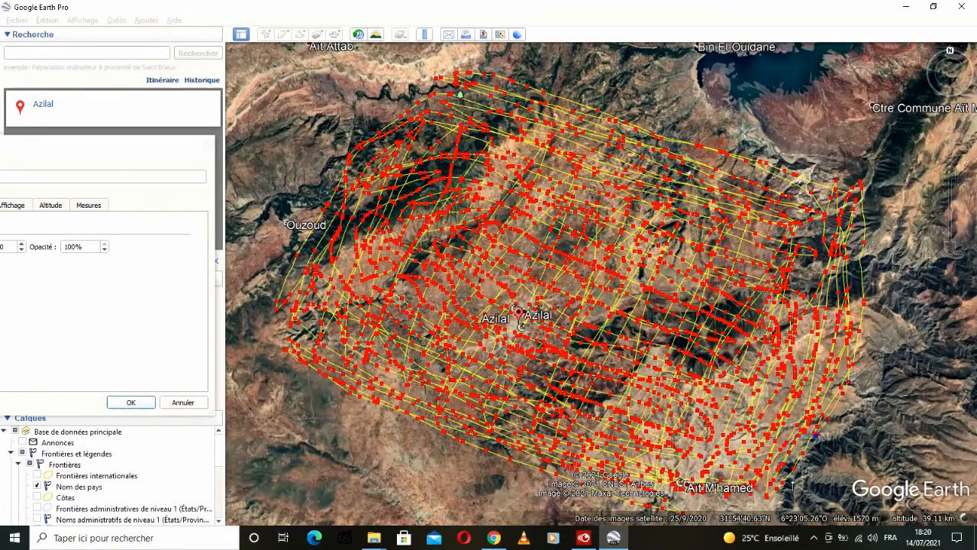
drag(756, 489, 786, 479)
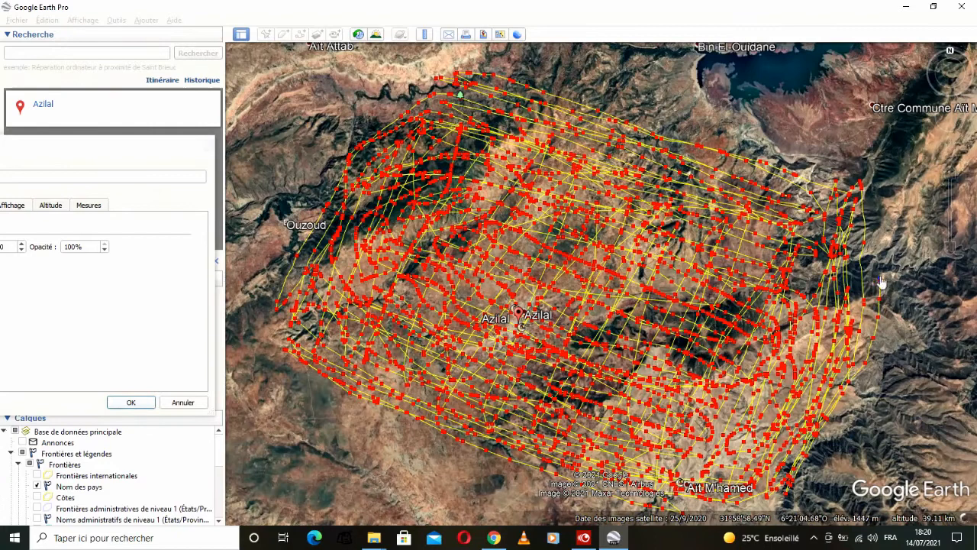
click(158, 146)
drag(174, 152, 499, 185)
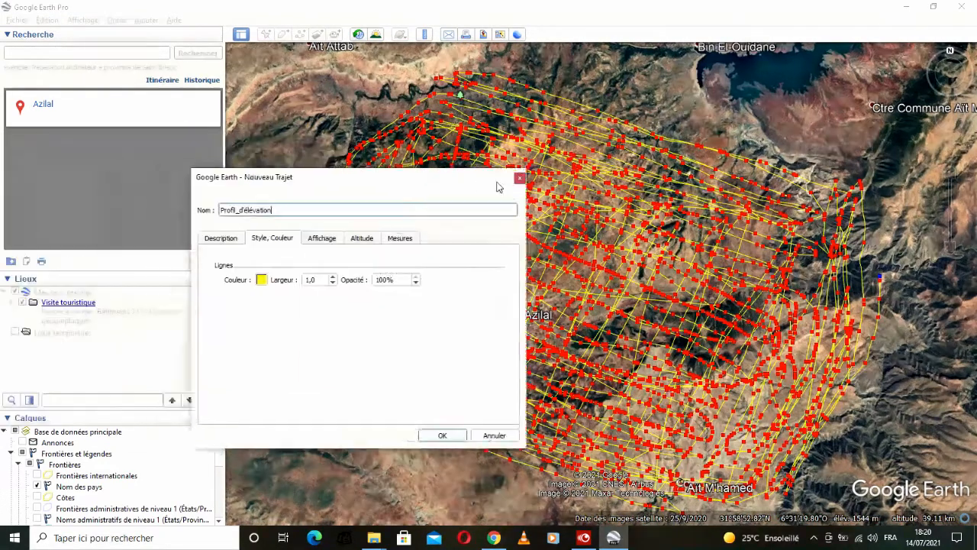
- Finish the path and save it as the KML file Profil_d'élévation in the desktop folder Document Arcgis
click(466, 434)
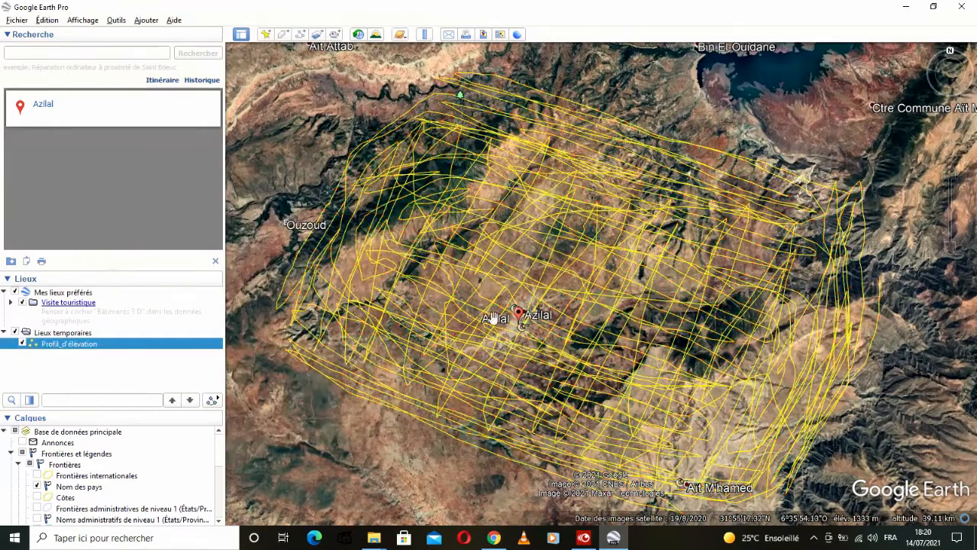
right_click(74, 349)
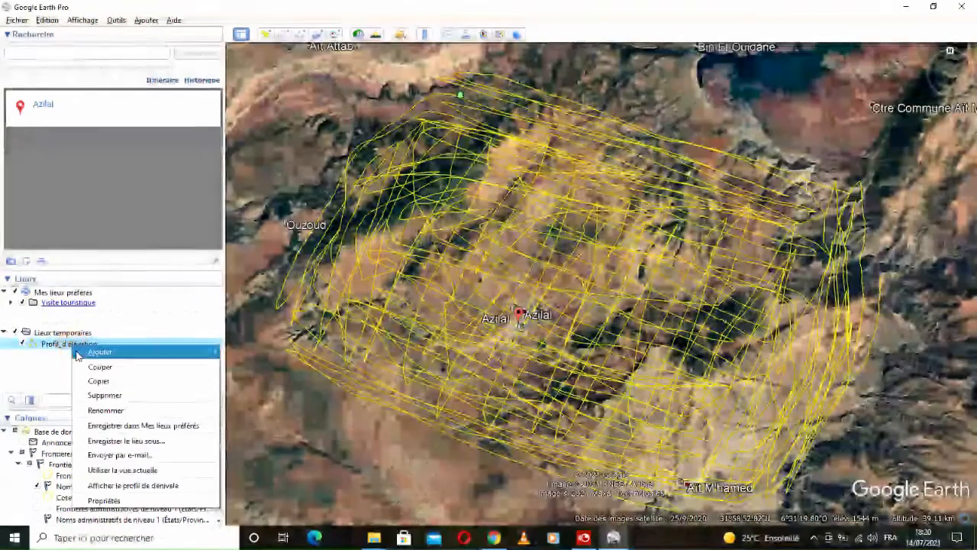
click(130, 441)
click(136, 259)
click(118, 281)
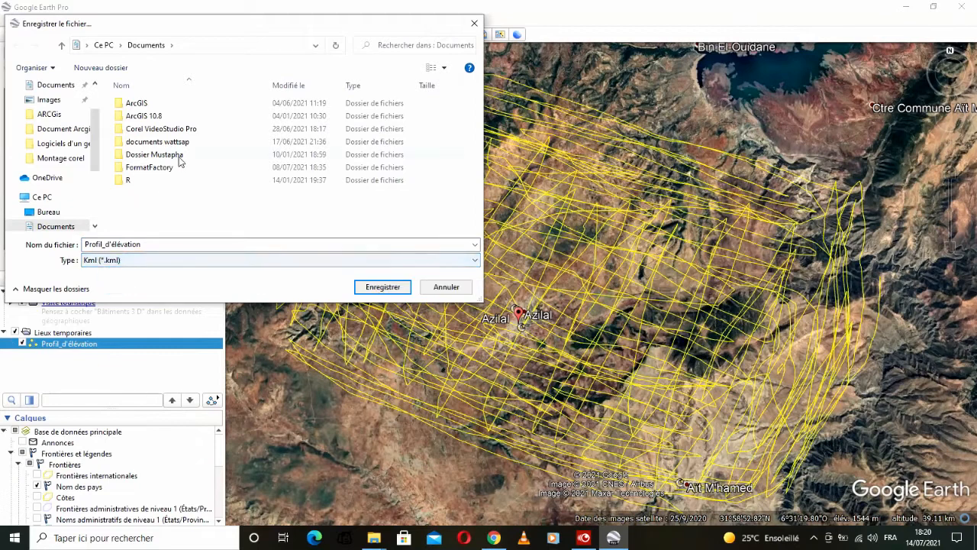
scroll(53, 116, up, 2)
click(49, 110)
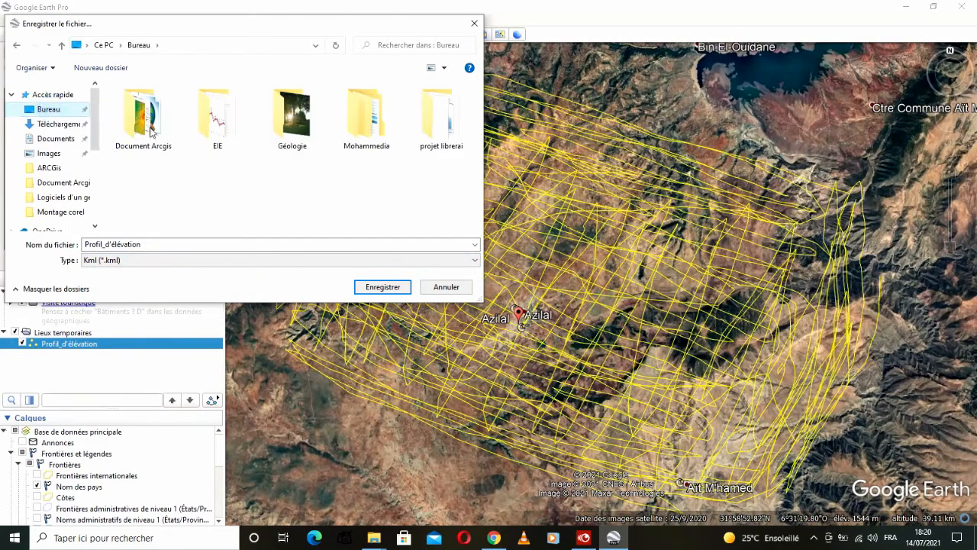
double_click(141, 136)
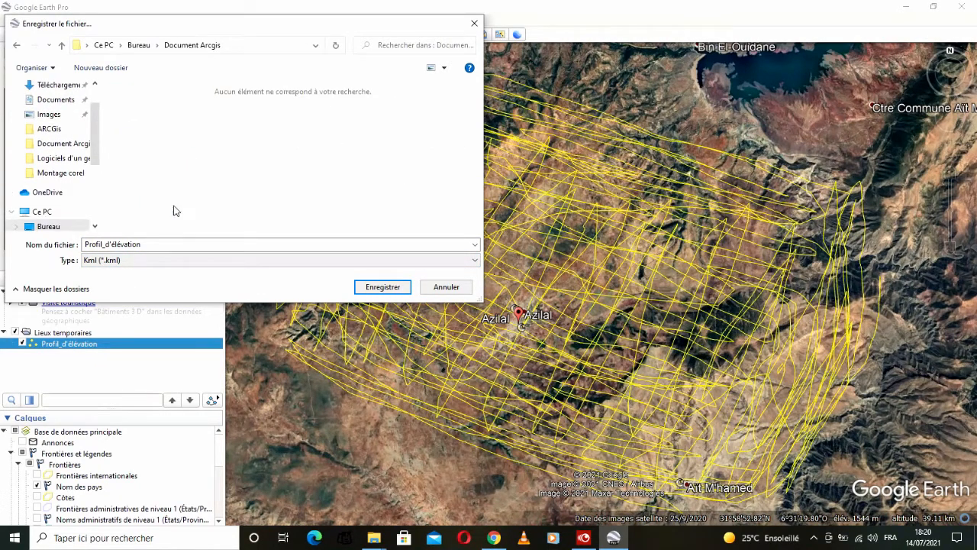
double_click(151, 243)
click(152, 243)
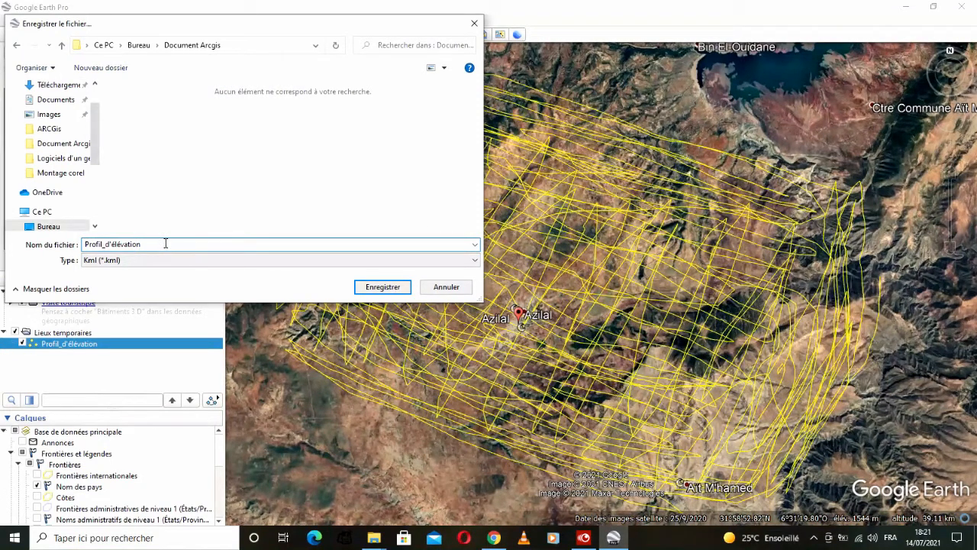
click(154, 245)
click(374, 289)
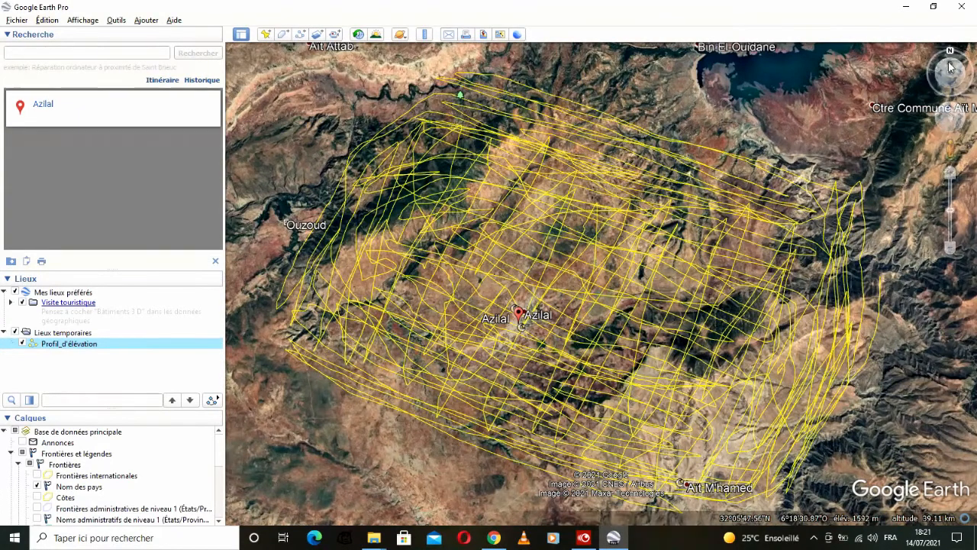
- Close Google Earth Pro, discarding the unsaved temporary places, and refresh the desktop
click(962, 7)
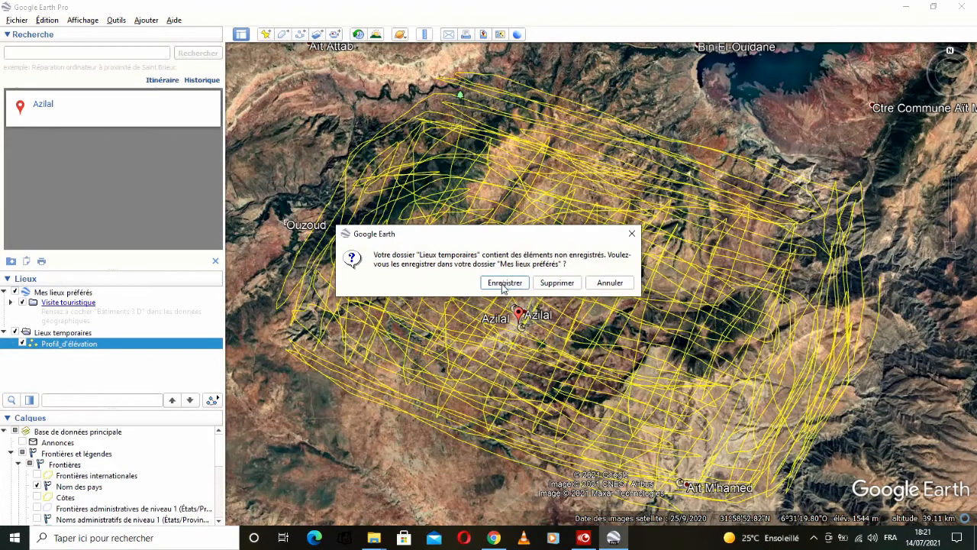
click(553, 283)
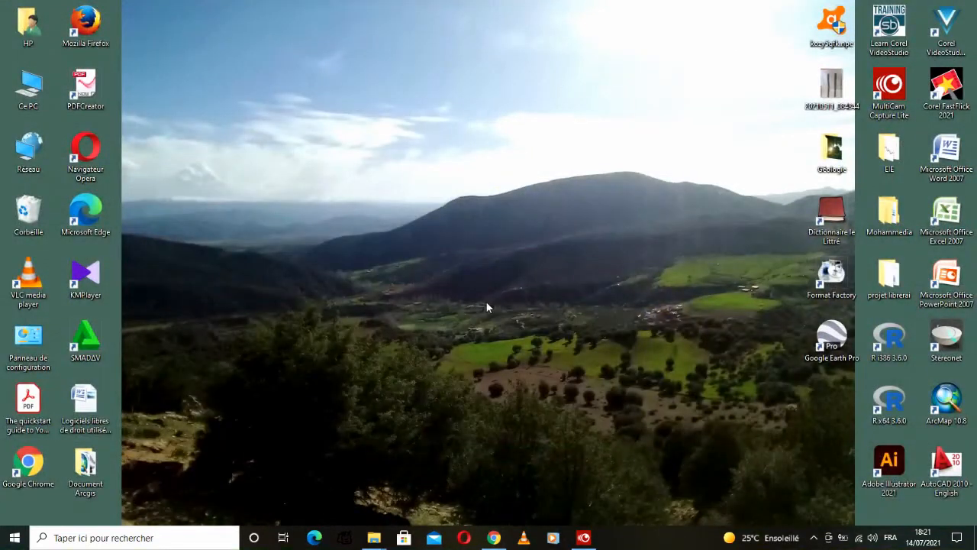
right_click(526, 348)
click(546, 384)
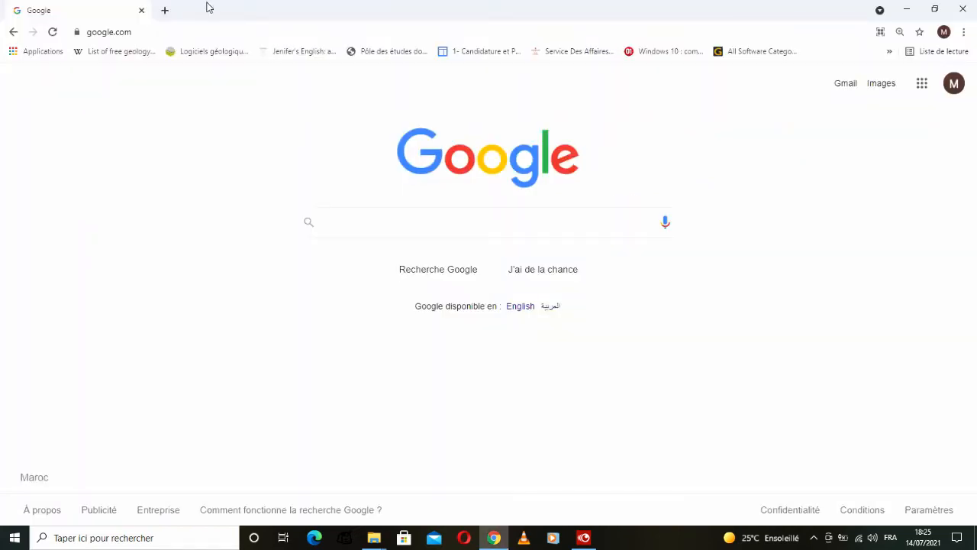
- In Chrome, search for gps visualizer elevation and open GPS Visualizer's page for assigning DEM elevation data to coordinates
click(200, 32)
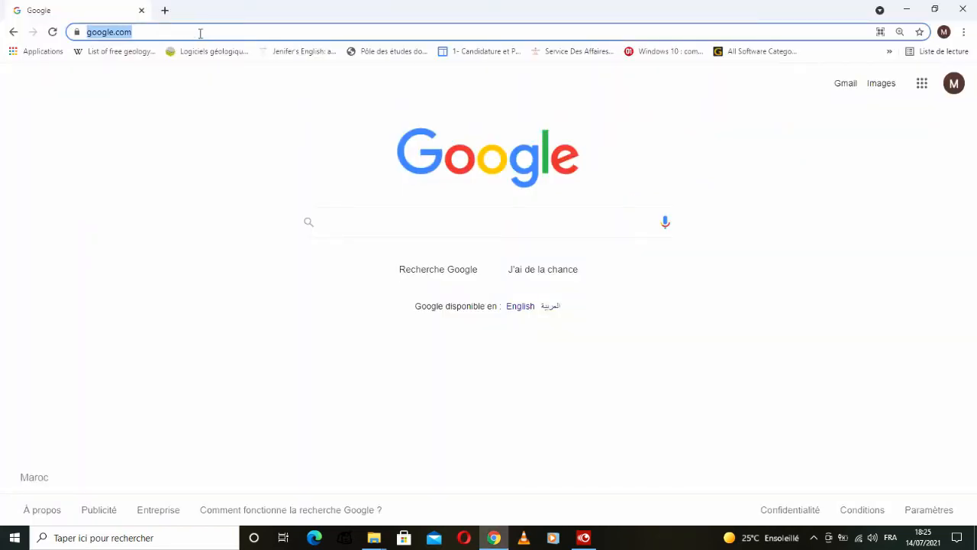
text(gpsviz)
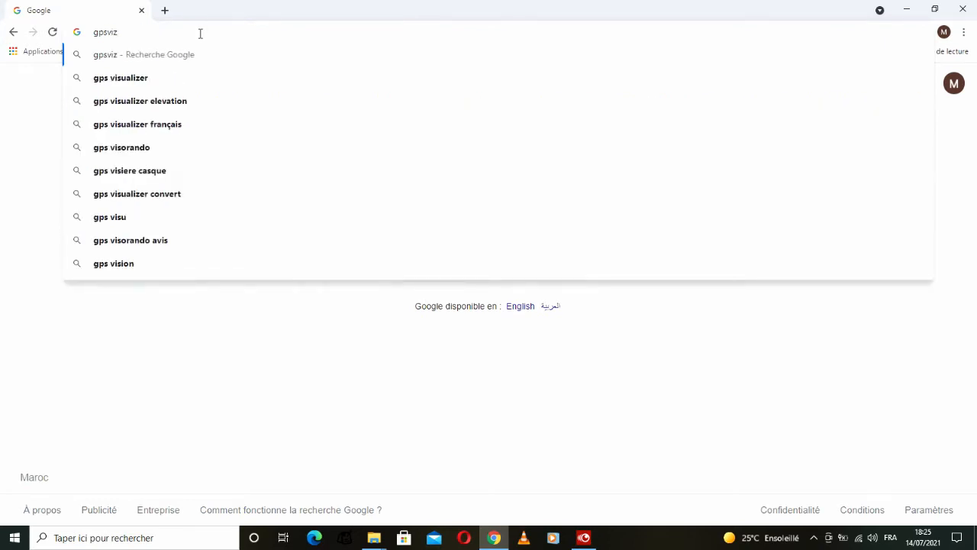
click(145, 111)
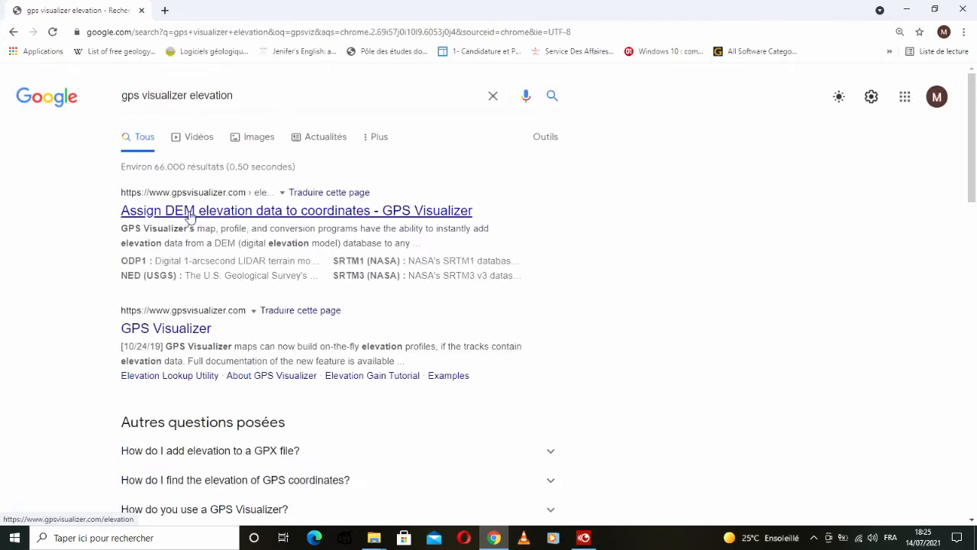
click(221, 217)
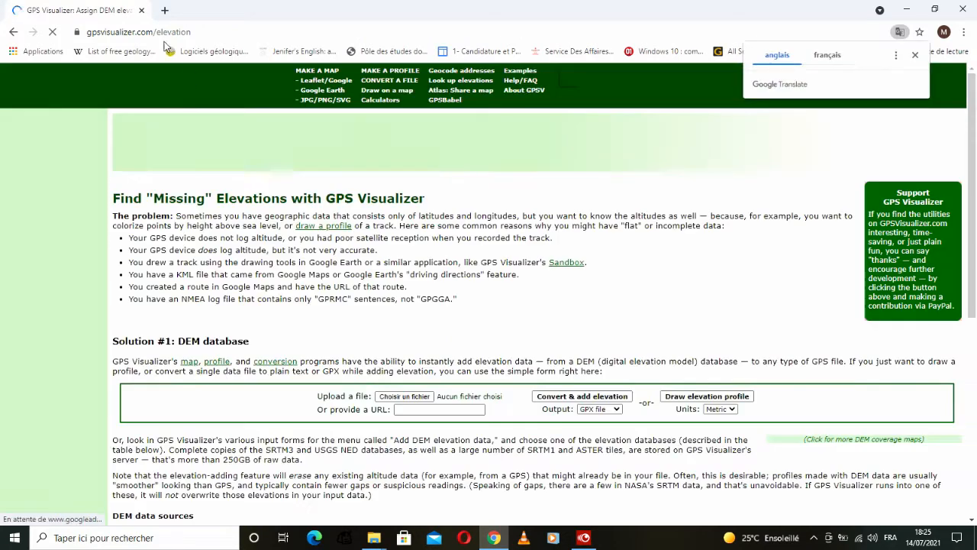
scroll(182, 281, down, 1)
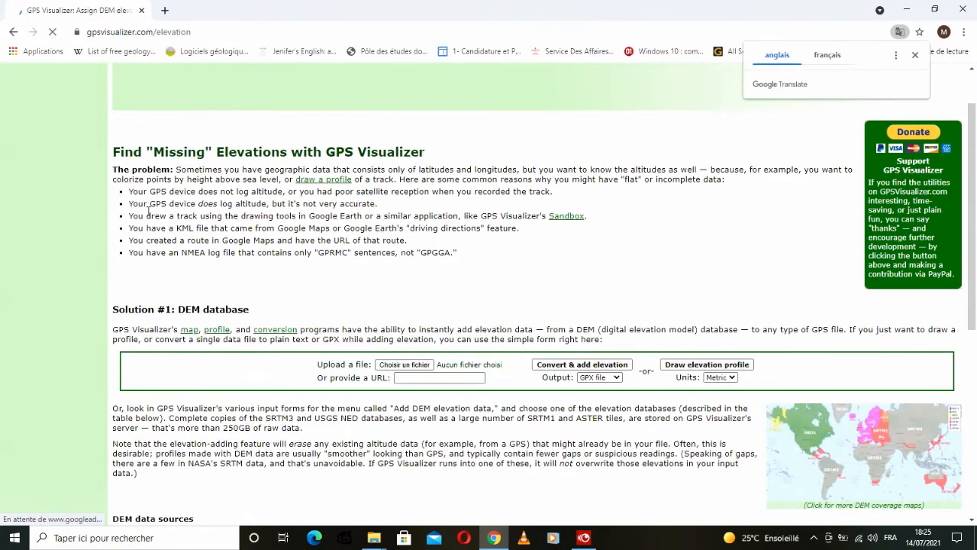
scroll(252, 305, down, 1)
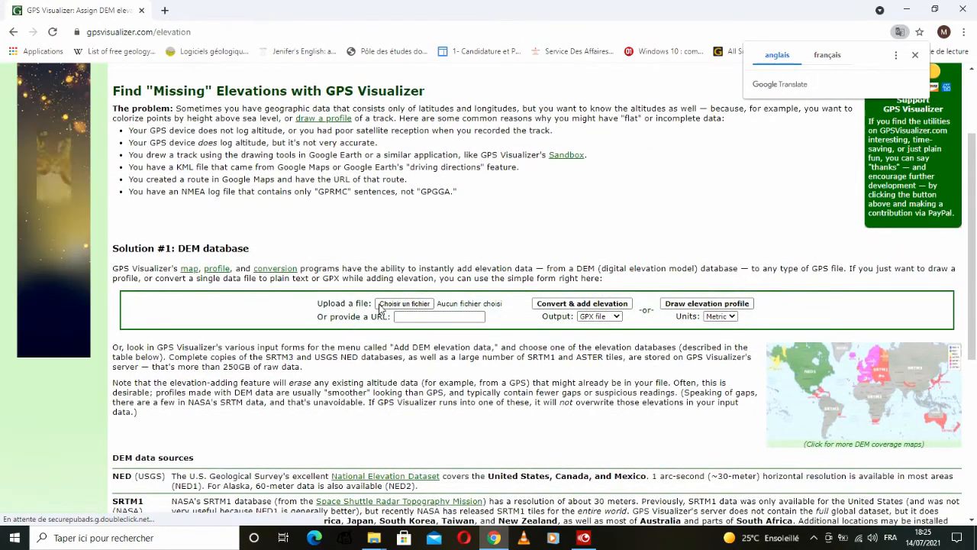
- Choose Profil_d'élévation.kml from the Document Arcgis folder as the file to upload under the DEM database solution
click(402, 305)
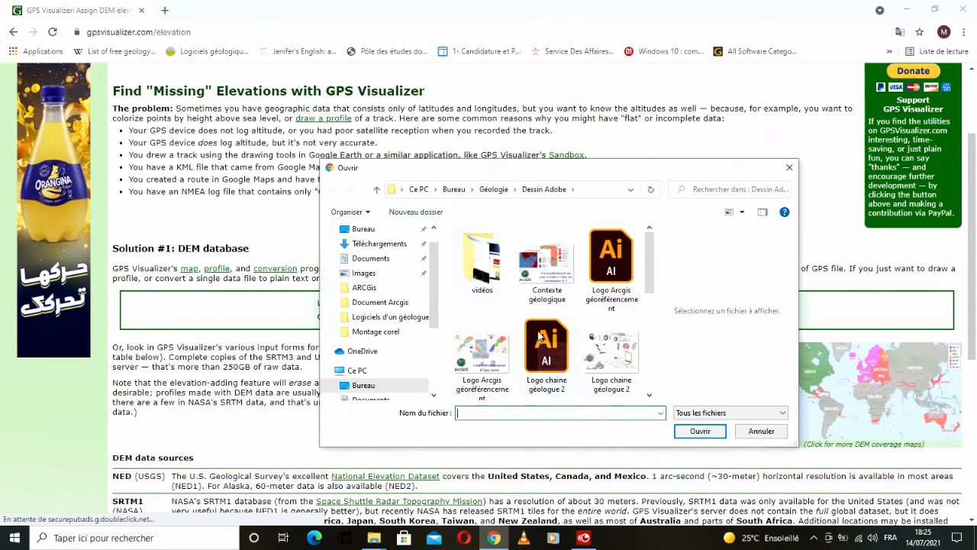
click(380, 301)
scroll(519, 321, down, 5)
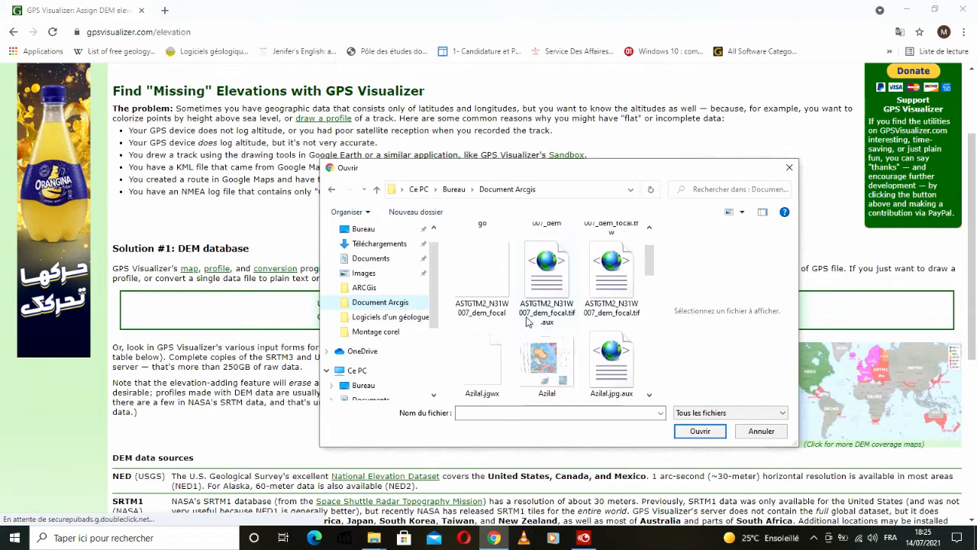
click(729, 412)
click(721, 425)
scroll(565, 378, down, 3)
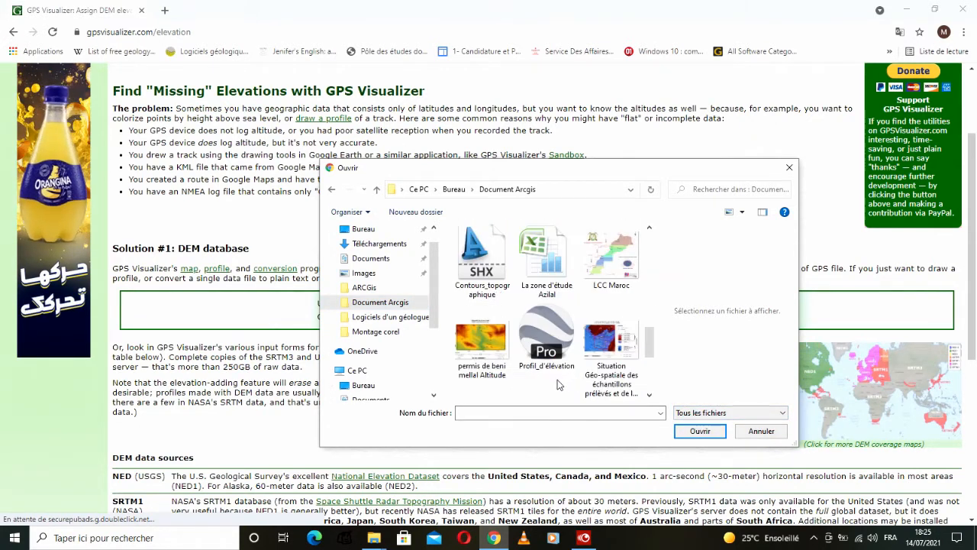
scroll(564, 378, down, 1)
click(546, 256)
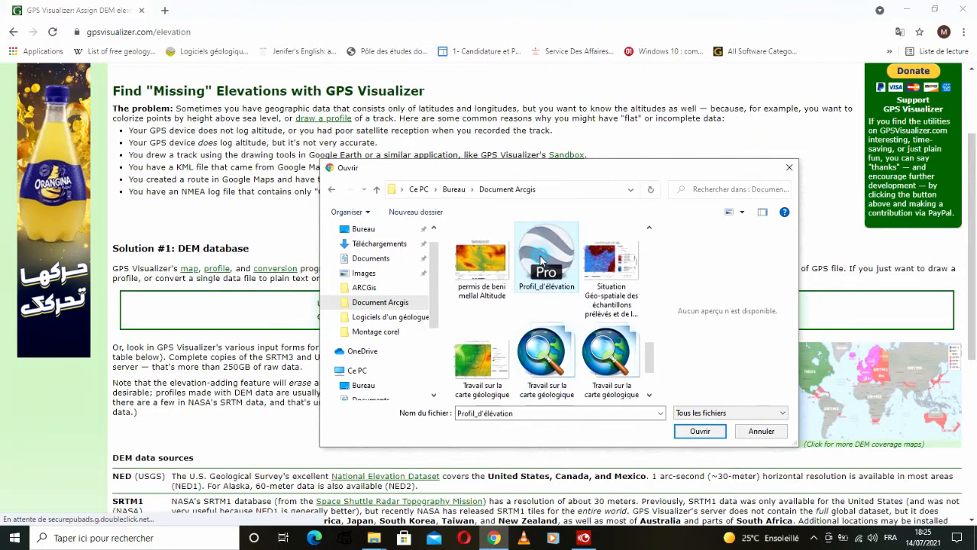
click(699, 431)
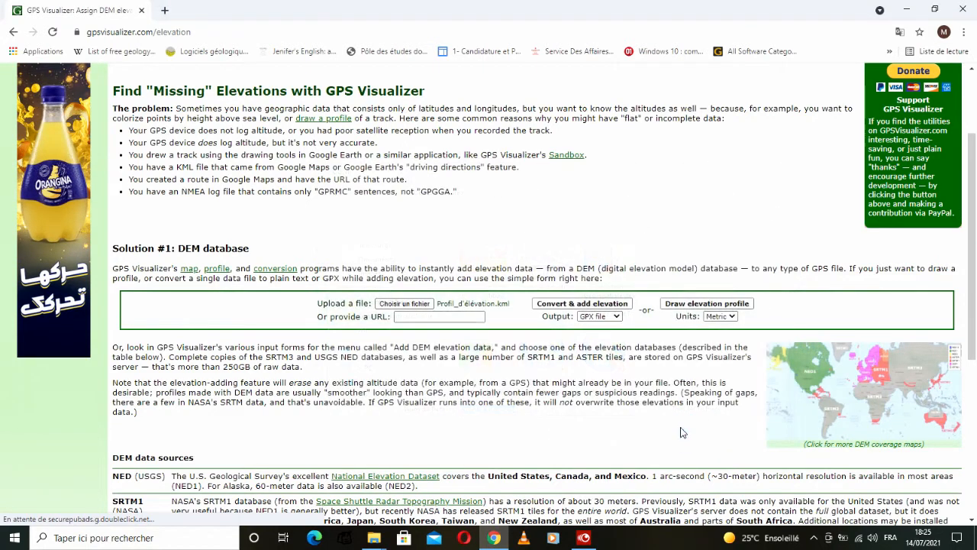
- Convert the uploaded path to a GPX file with elevation added and download the result
click(619, 318)
click(618, 325)
click(572, 305)
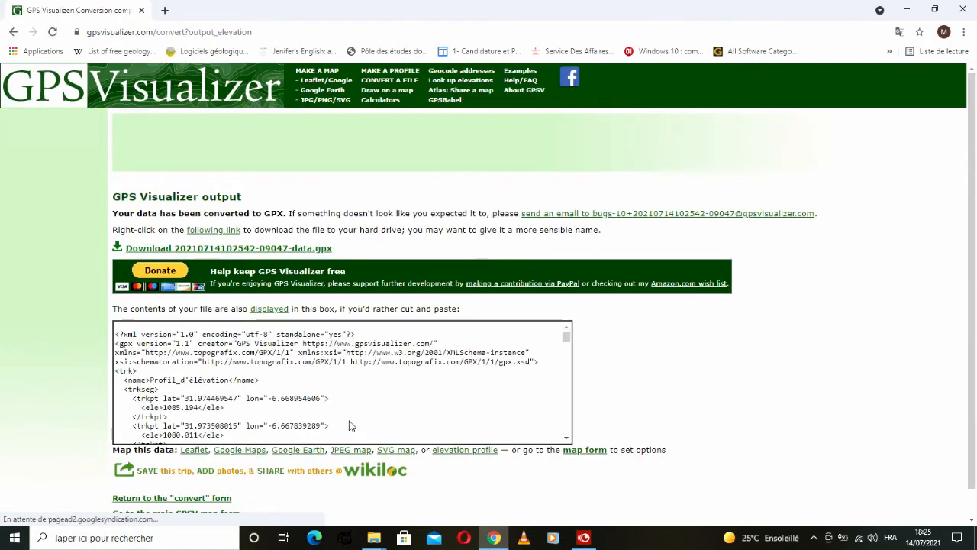
click(282, 250)
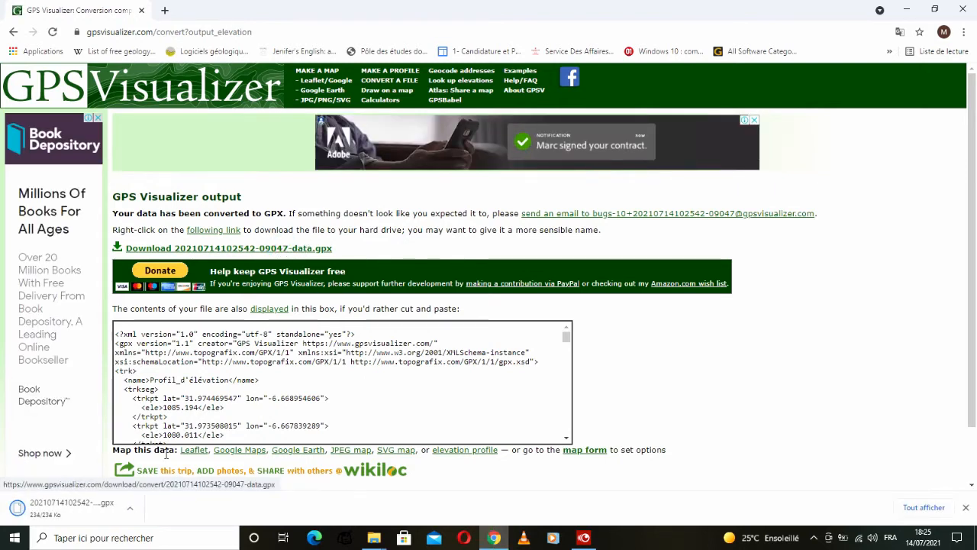
click(130, 509)
click(160, 469)
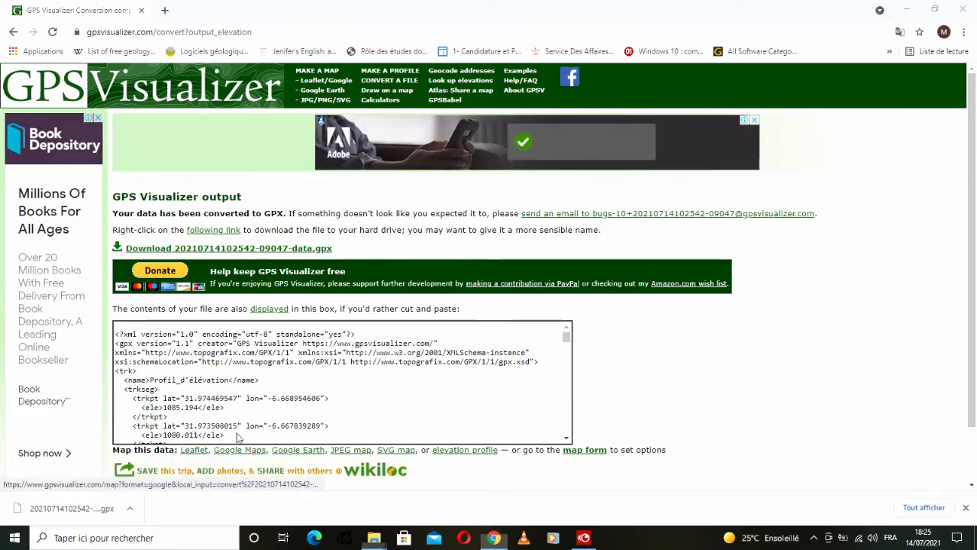
right_click(206, 193)
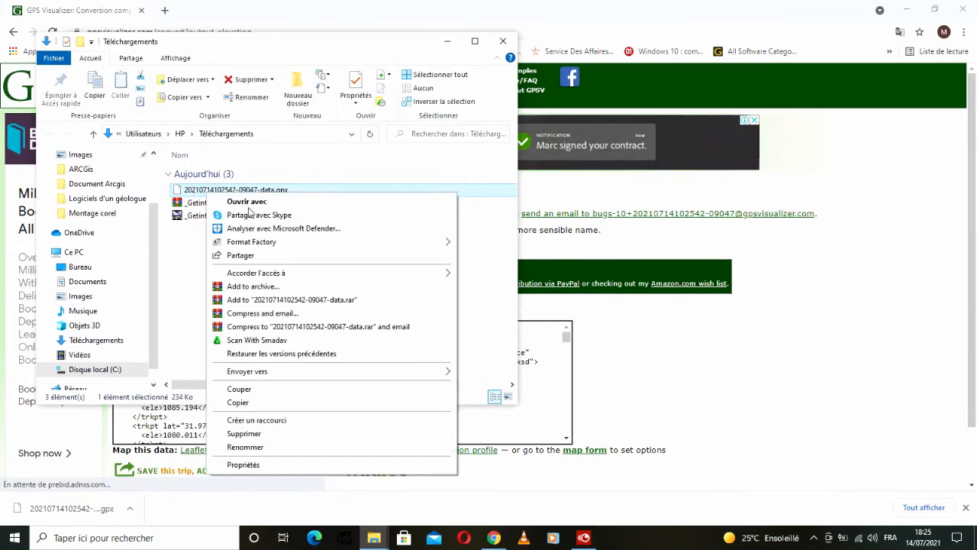
click(239, 389)
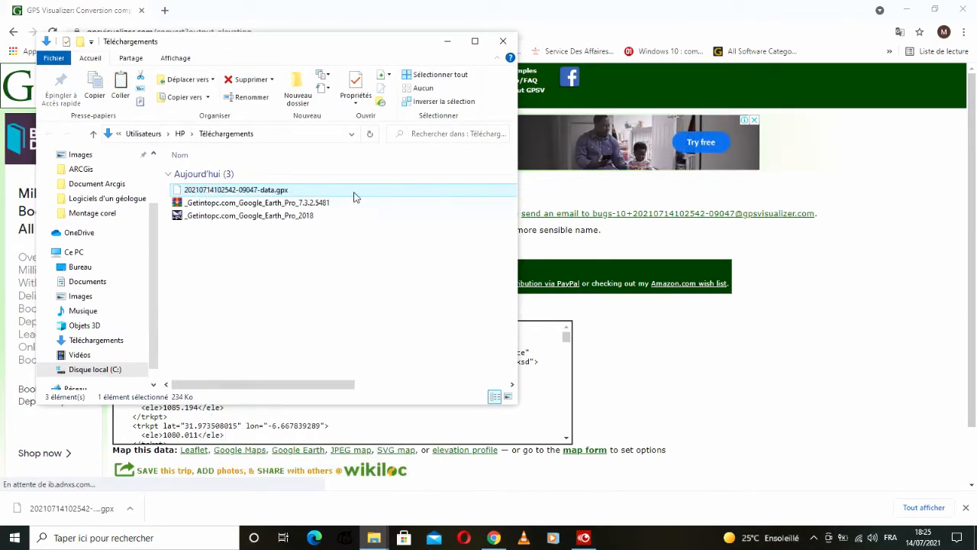
click(501, 41)
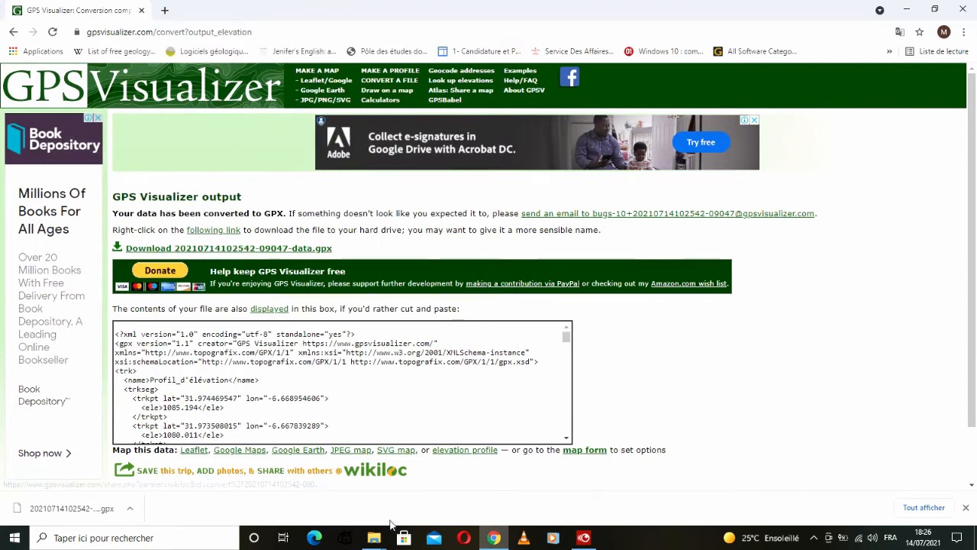
mouse_move(378, 540)
click(446, 475)
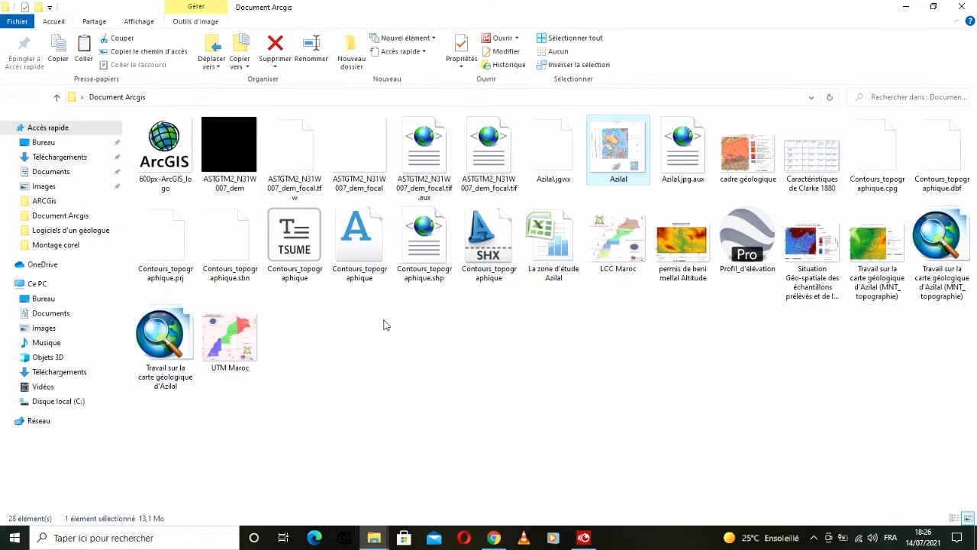
right_click(382, 318)
click(430, 403)
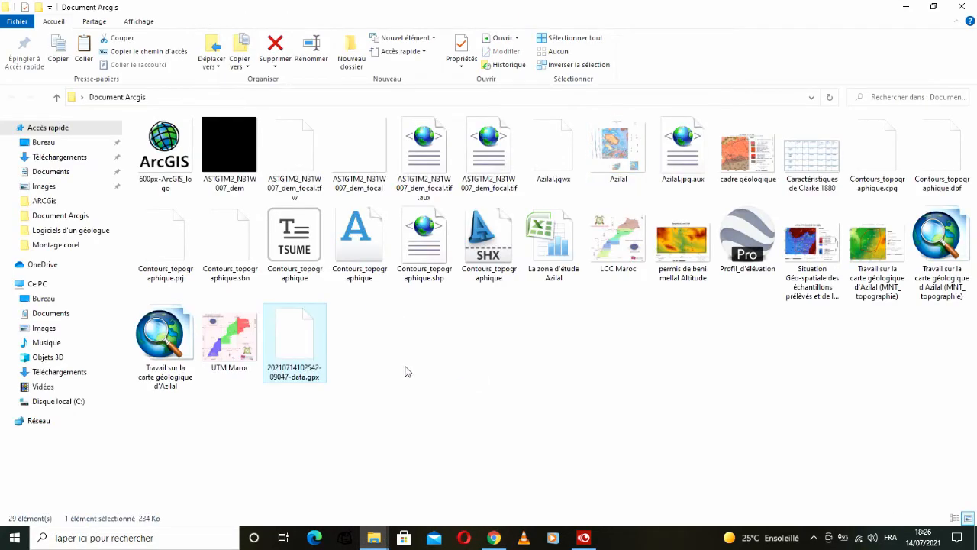
click(321, 399)
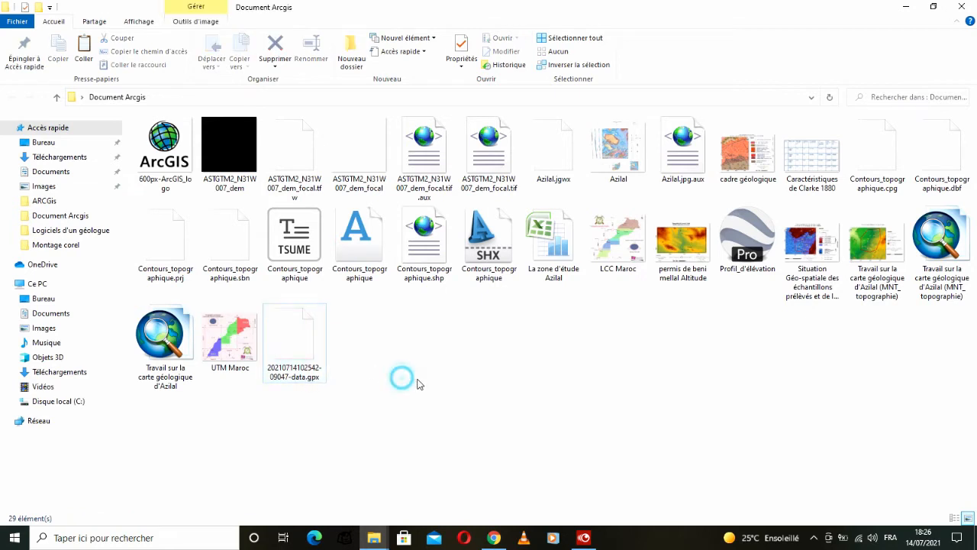
click(906, 9)
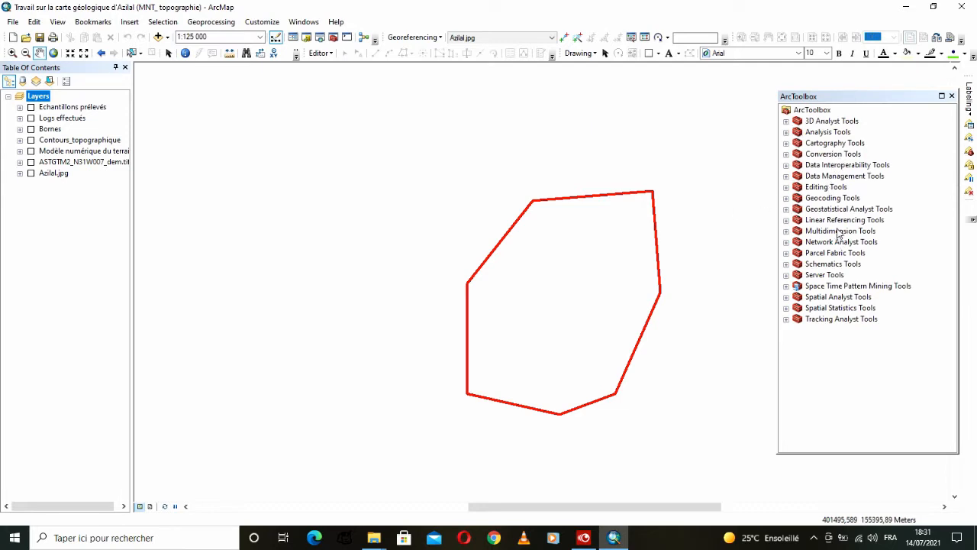
click(787, 154)
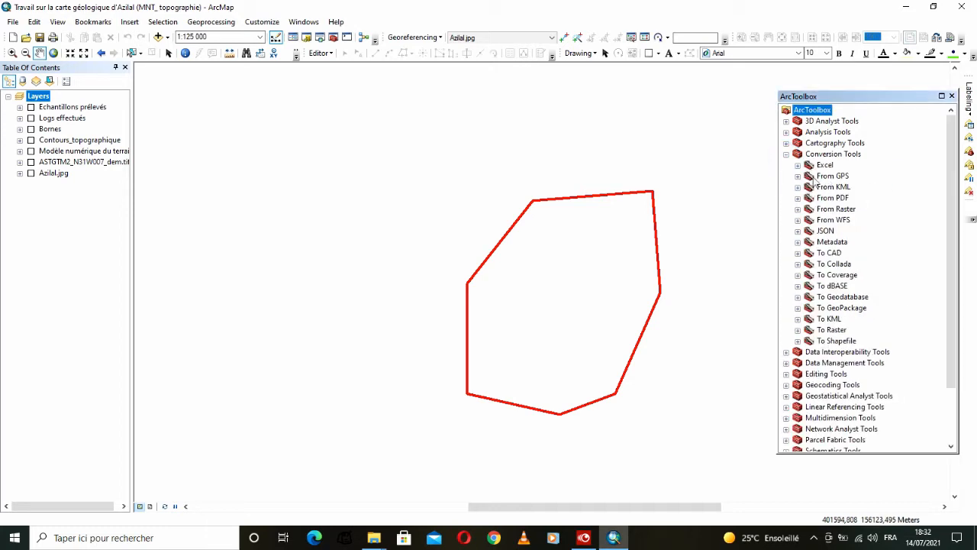
double_click(814, 178)
click(848, 187)
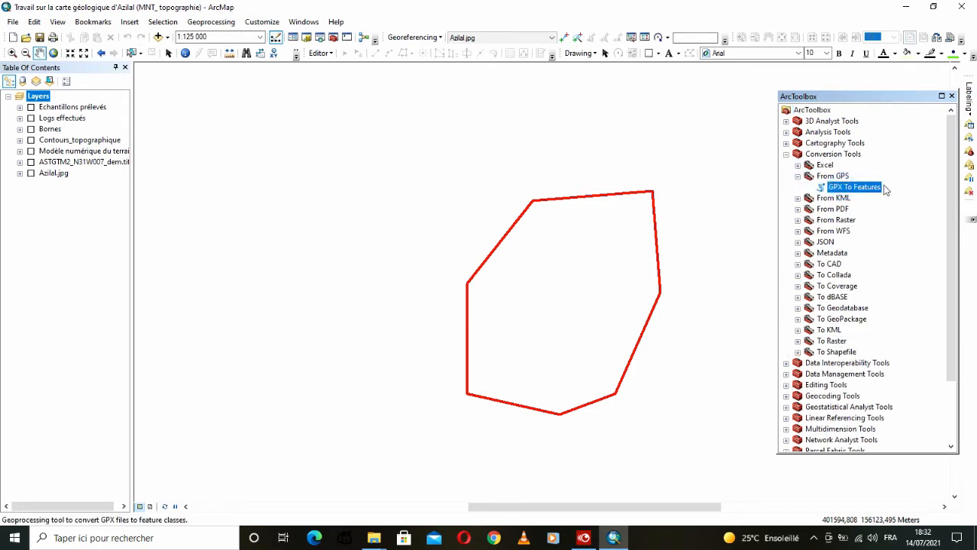
double_click(856, 187)
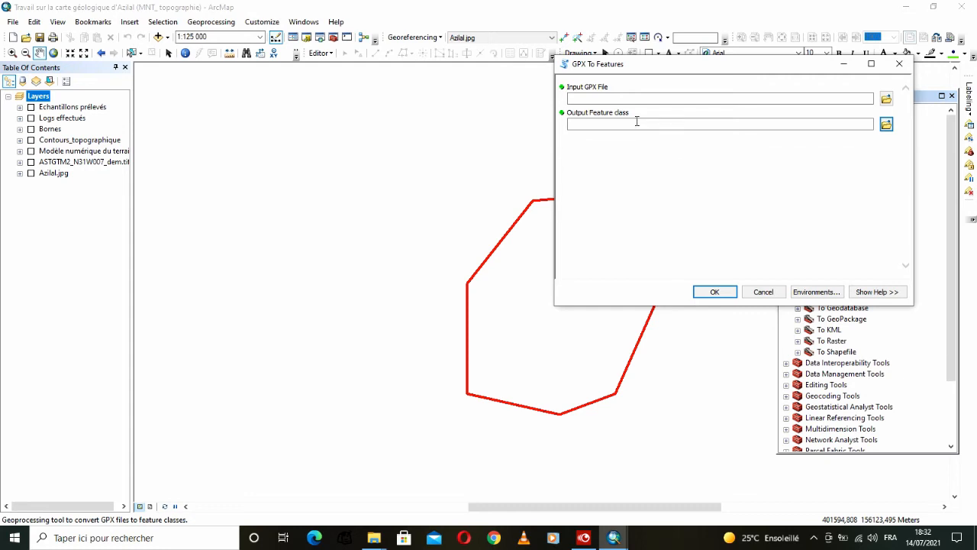
click(885, 99)
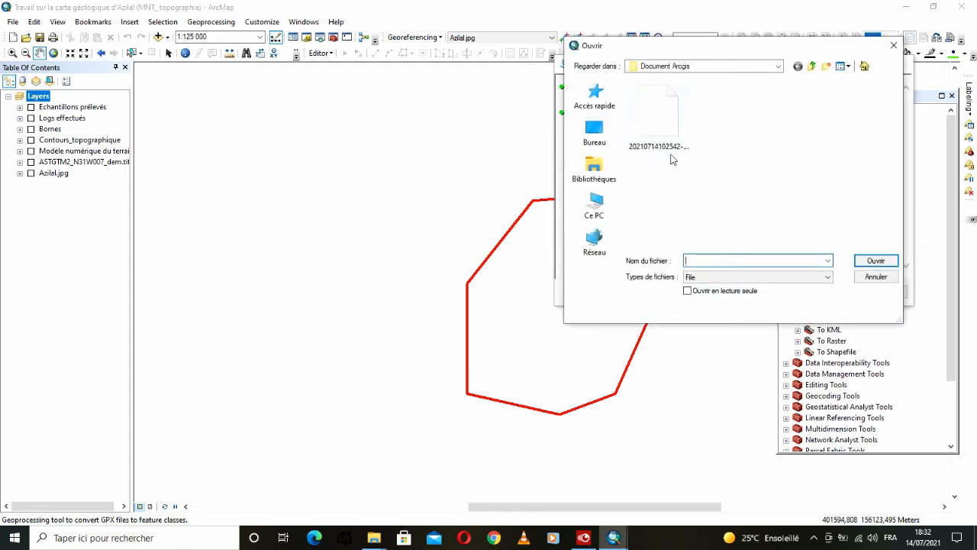
click(671, 128)
click(885, 262)
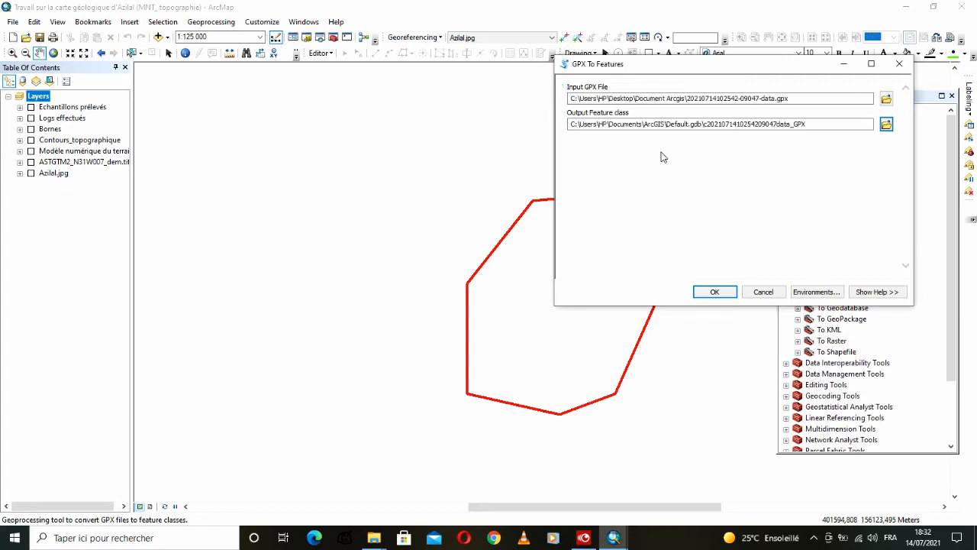
- Set the output feature class to Elévation in the Document Arcgis folder and run the GPX conversion
click(885, 124)
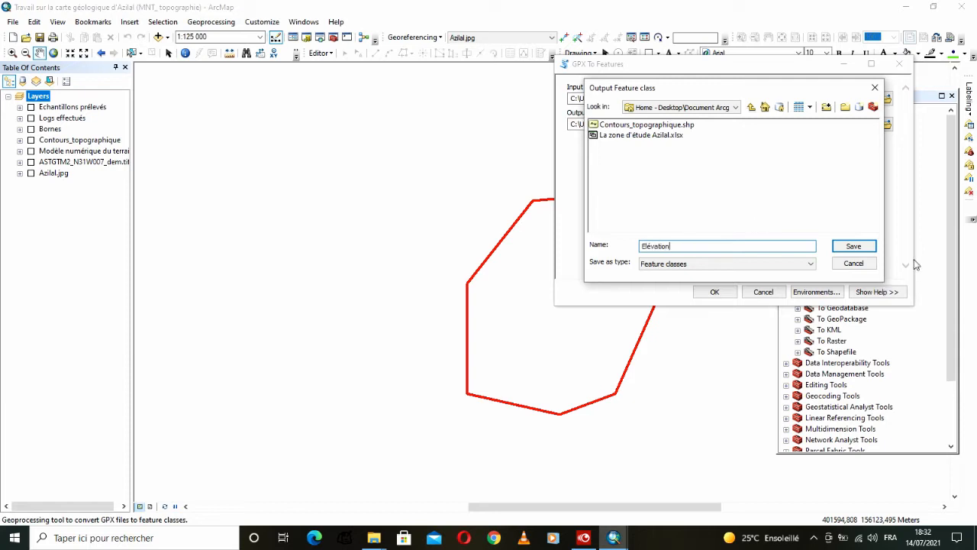
click(853, 247)
click(725, 295)
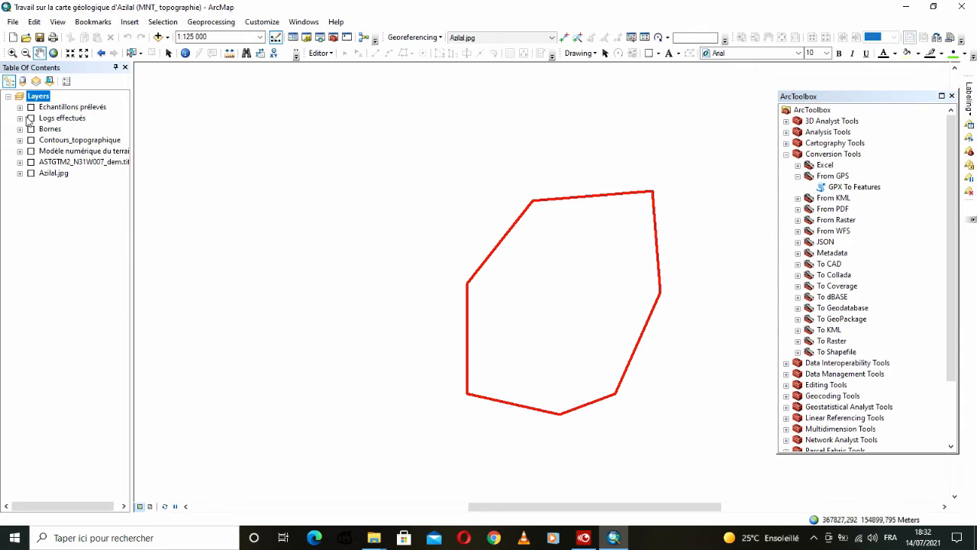
drag(399, 328, 381, 323)
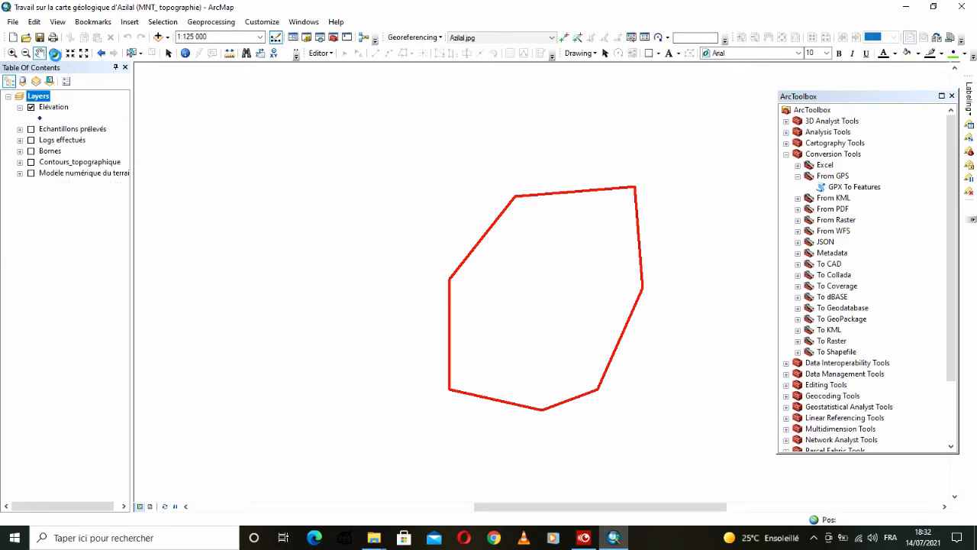
drag(237, 193, 189, 229)
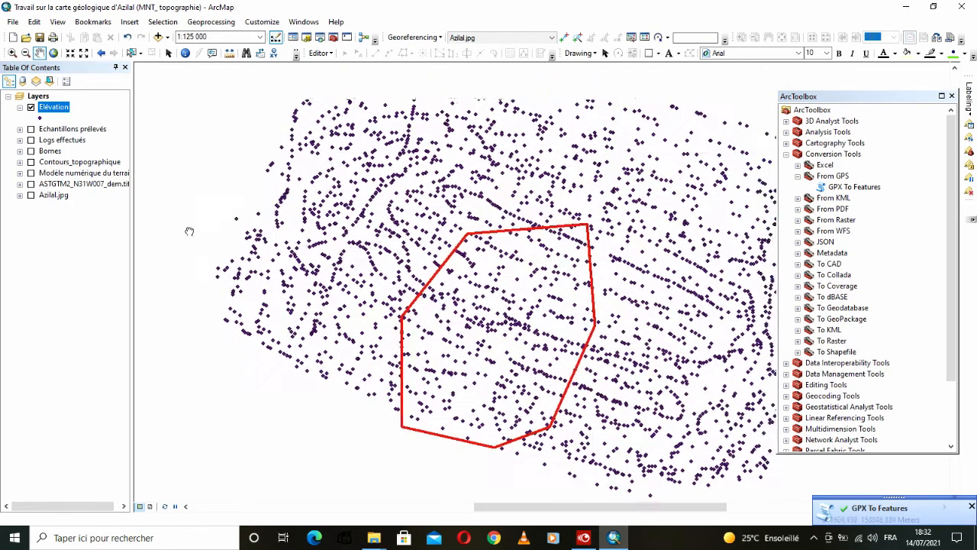
scroll(357, 308, down, 2)
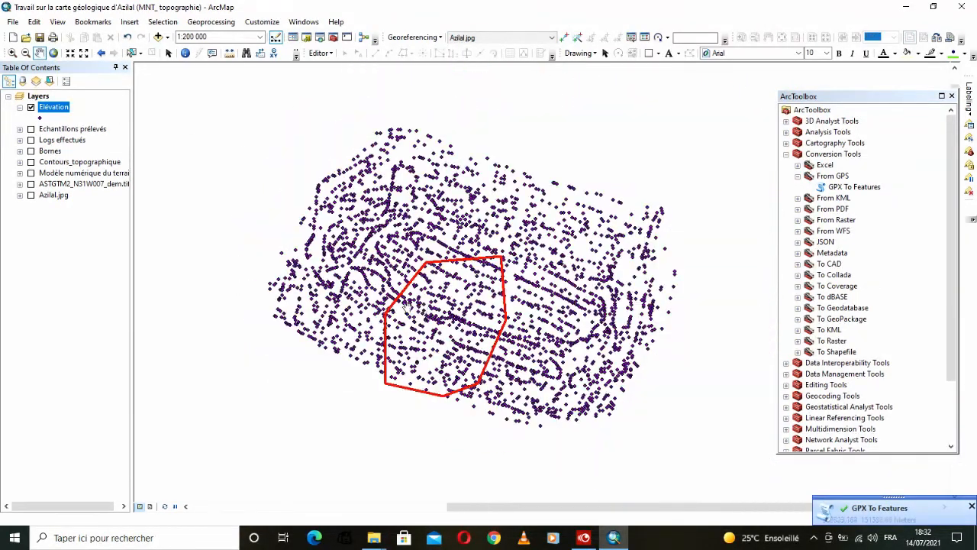
drag(442, 303, 465, 294)
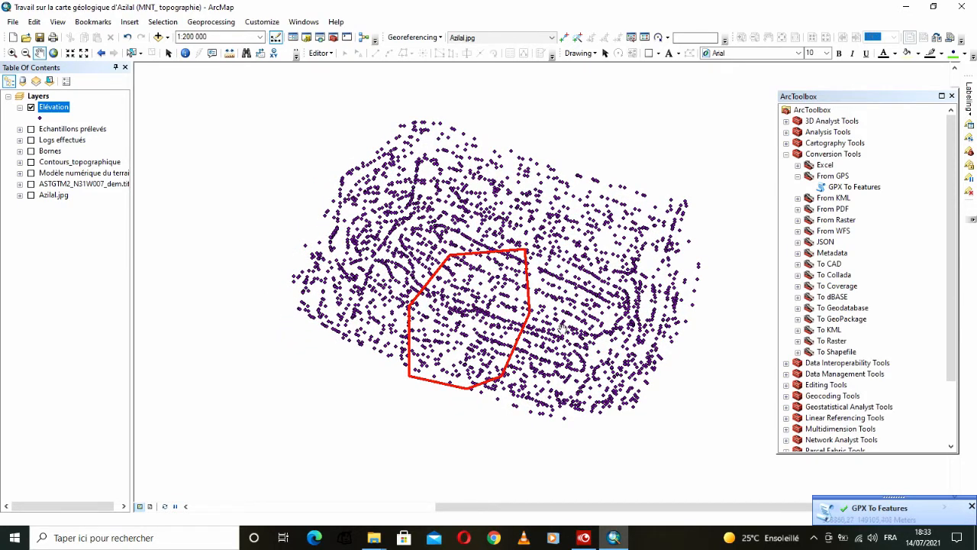
drag(572, 334, 558, 326)
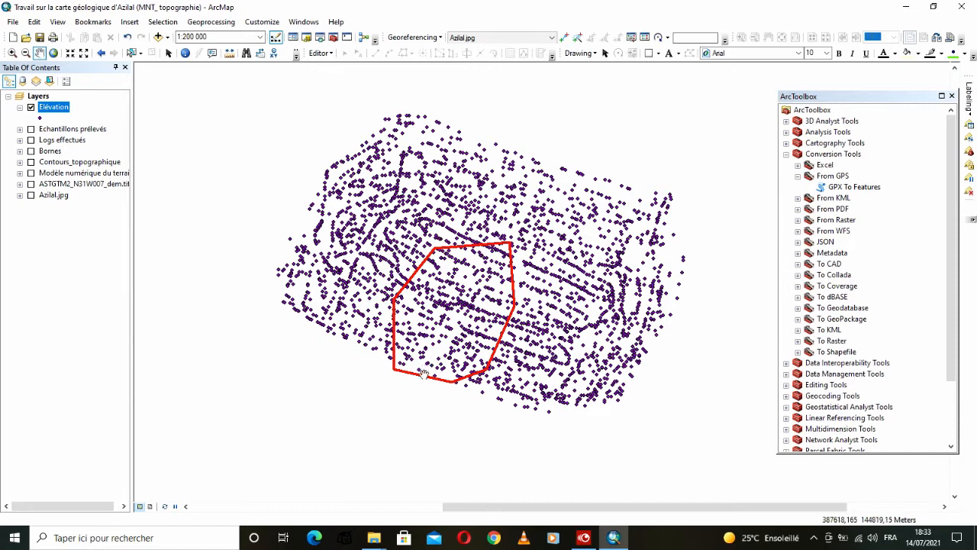
click(797, 176)
click(786, 153)
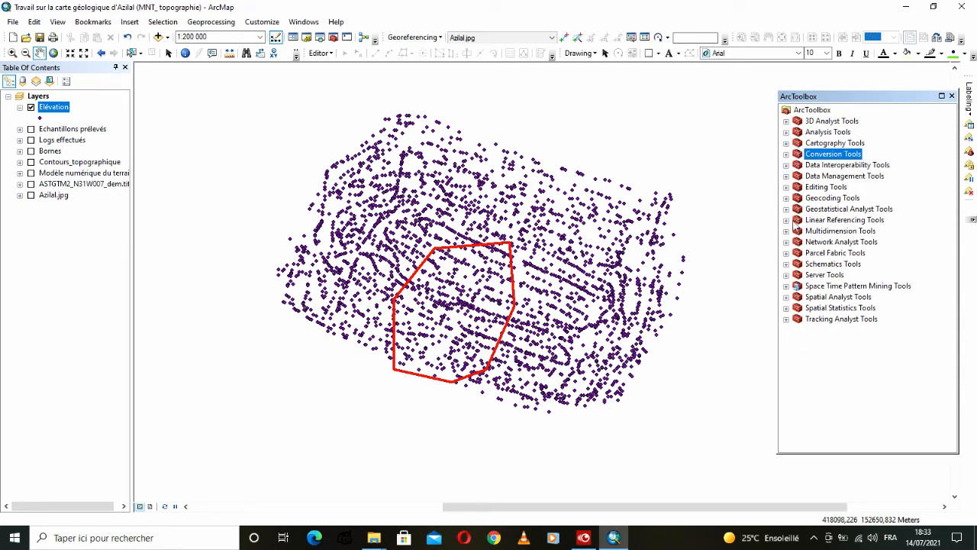
click(786, 297)
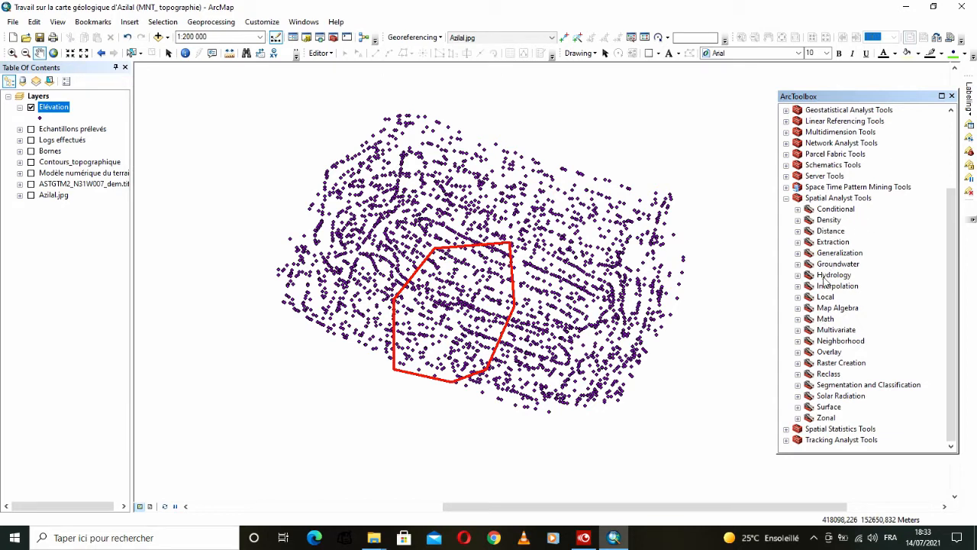
scroll(818, 287, up, 3)
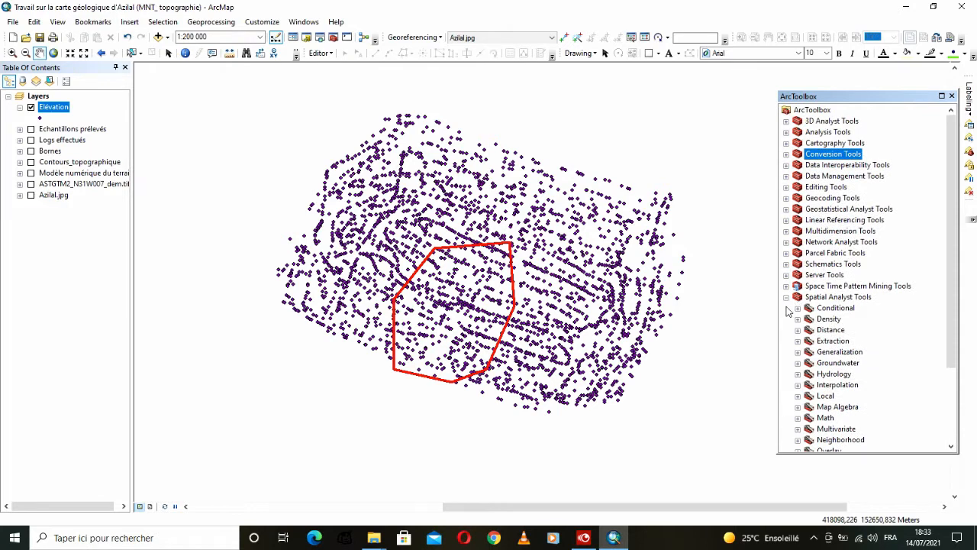
click(786, 297)
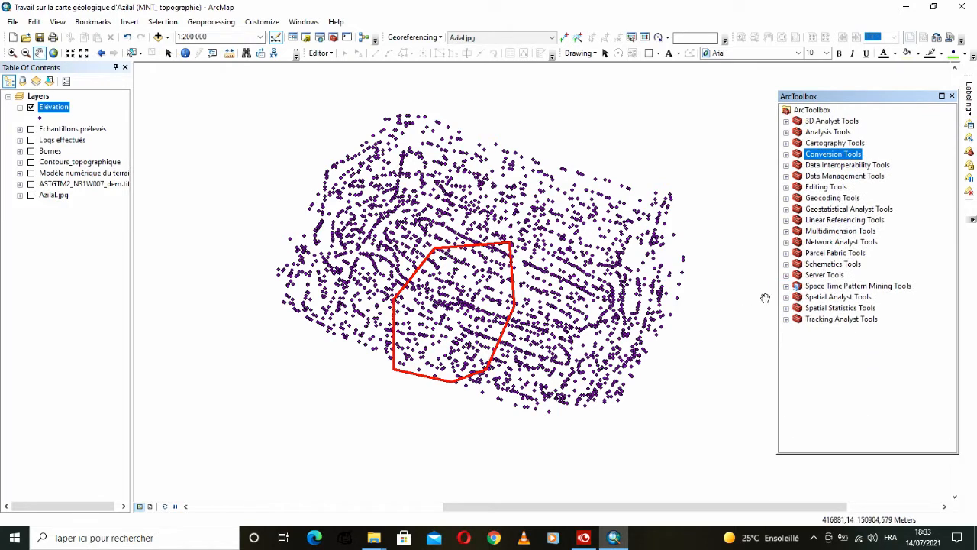
click(607, 540)
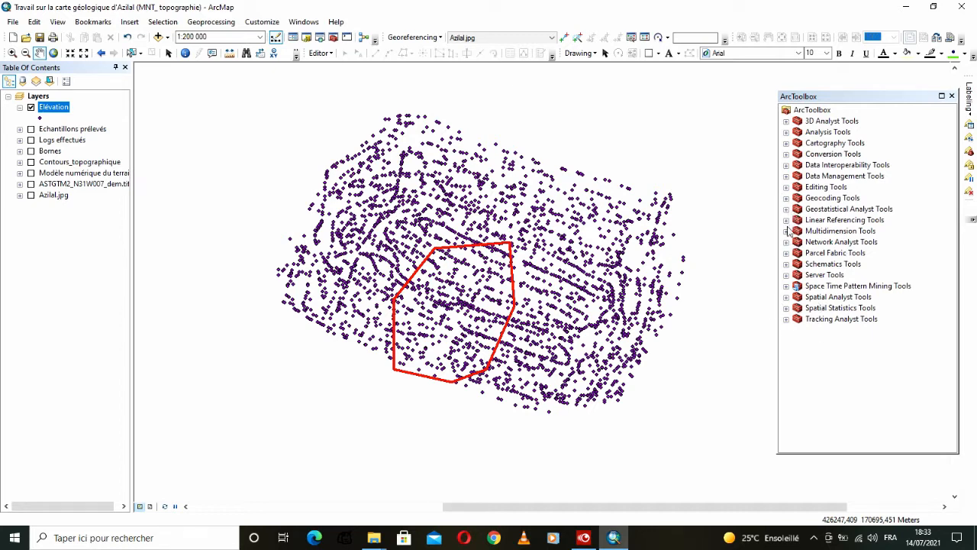
- Start the Spatial Analyst IDW interpolation with Elévation as the input point features and Elevation as the Z value field
click(786, 297)
click(798, 309)
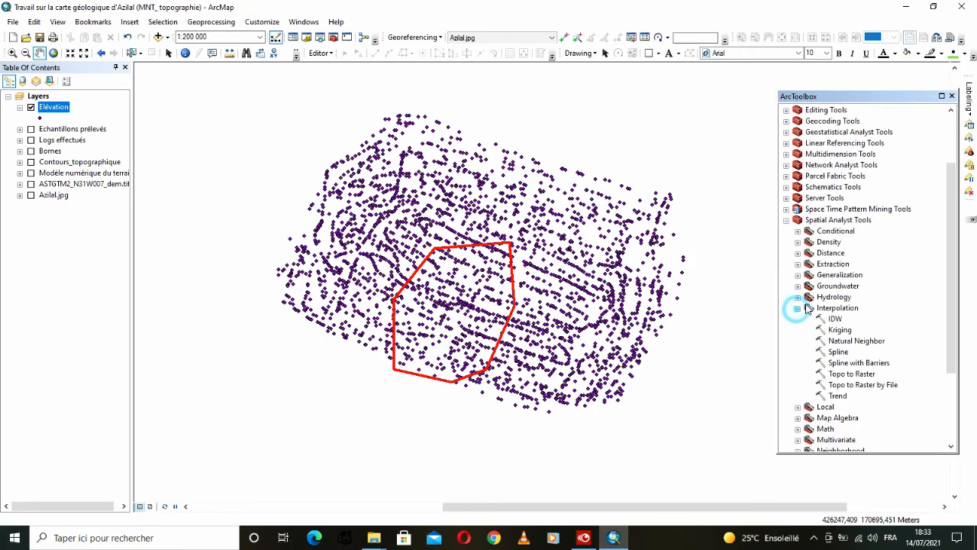
double_click(834, 320)
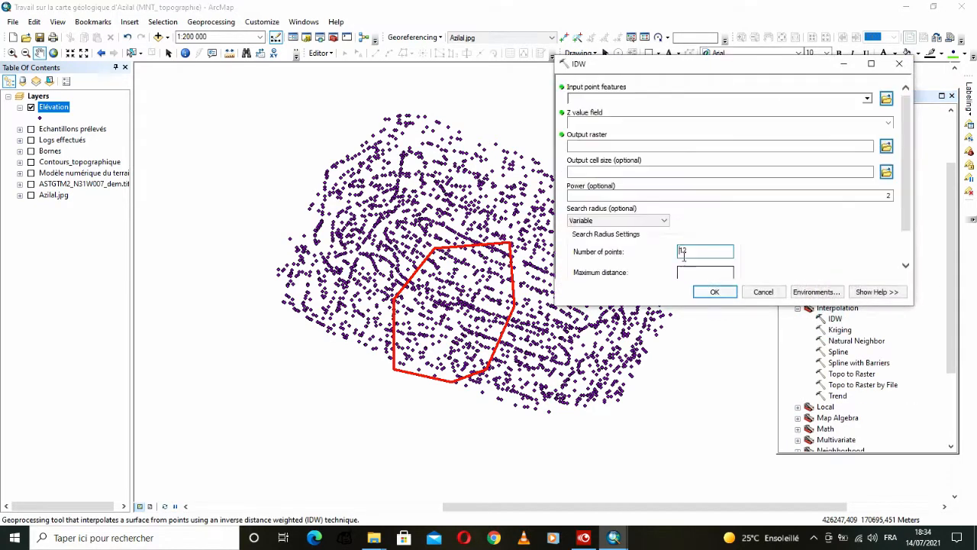
click(868, 99)
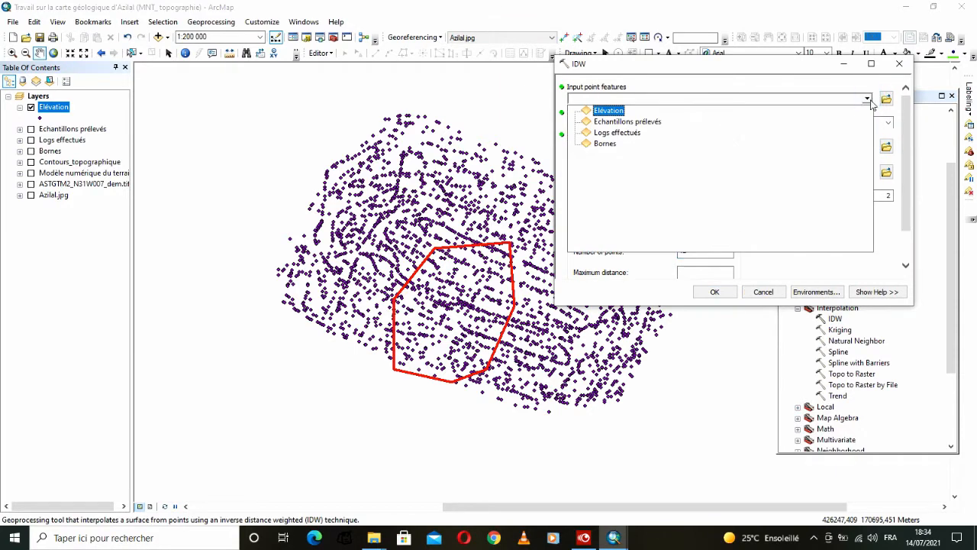
click(617, 114)
click(587, 124)
click(887, 123)
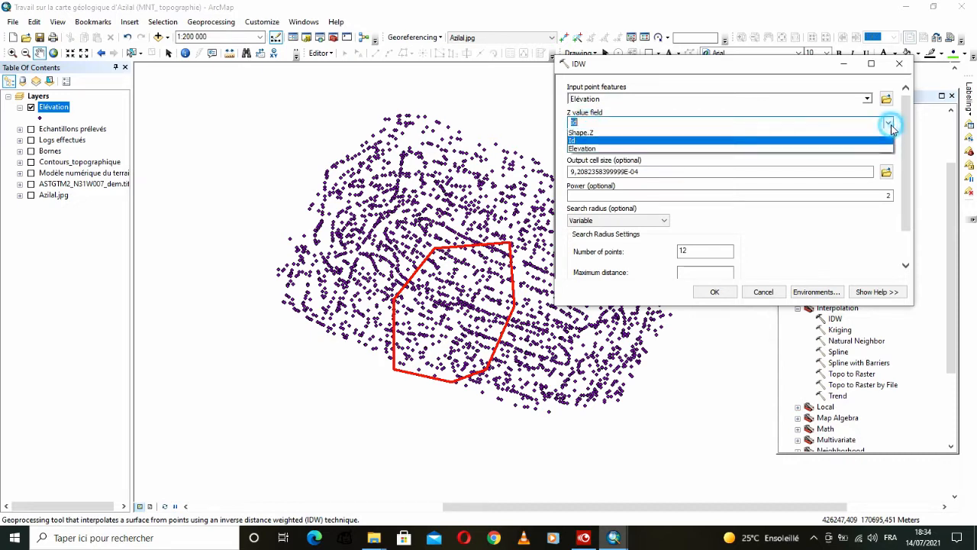
click(583, 151)
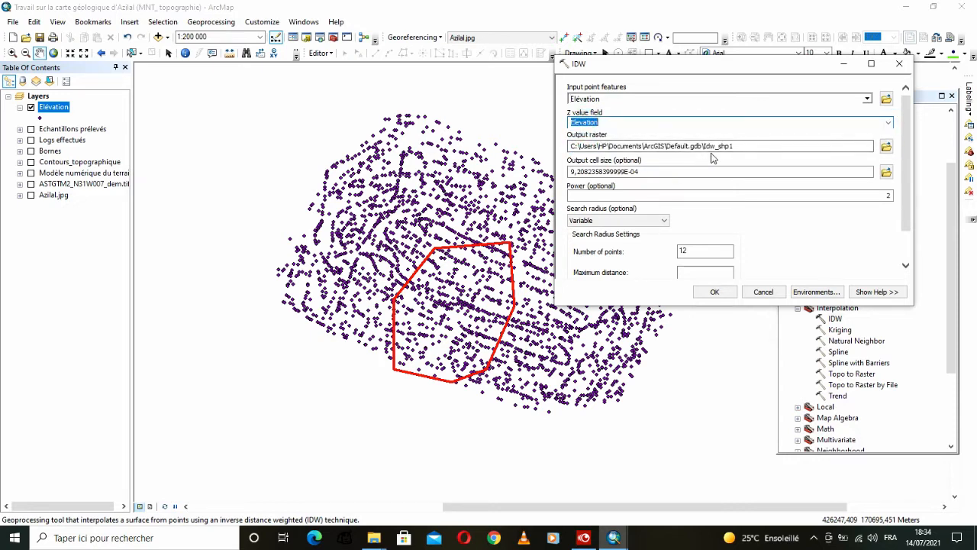
- Name the output raster Elévation_IDW in the Document Arcgis folder and run the IDW interpolation
click(886, 145)
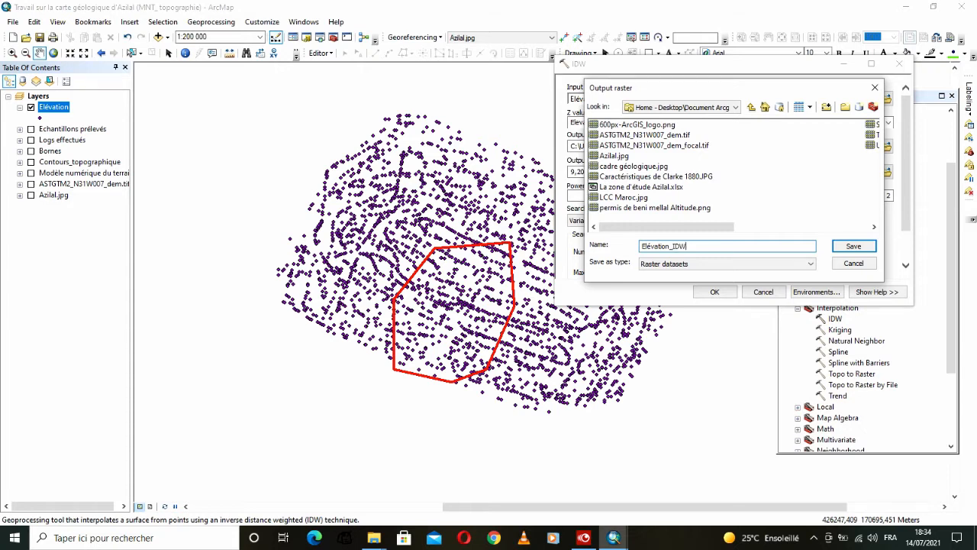
click(852, 245)
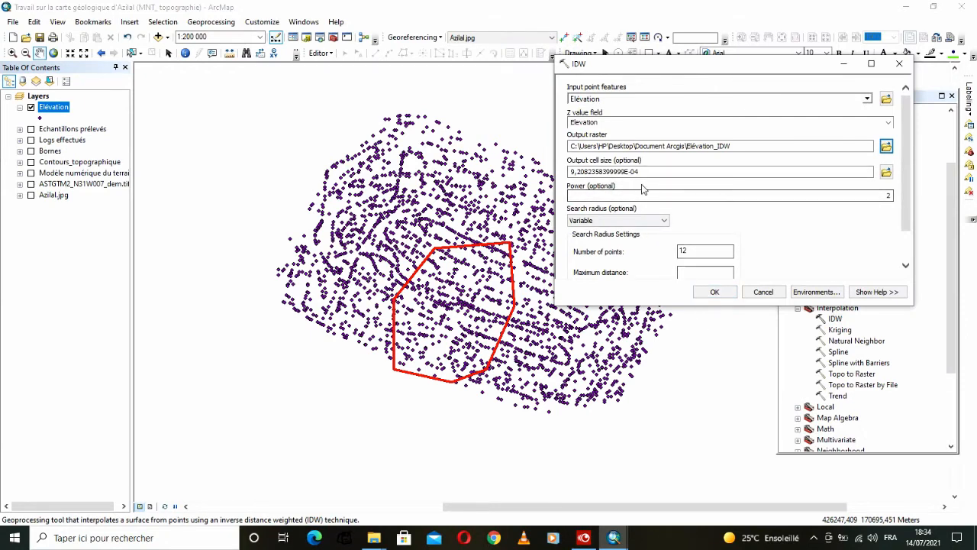
scroll(644, 191, down, 1)
click(710, 292)
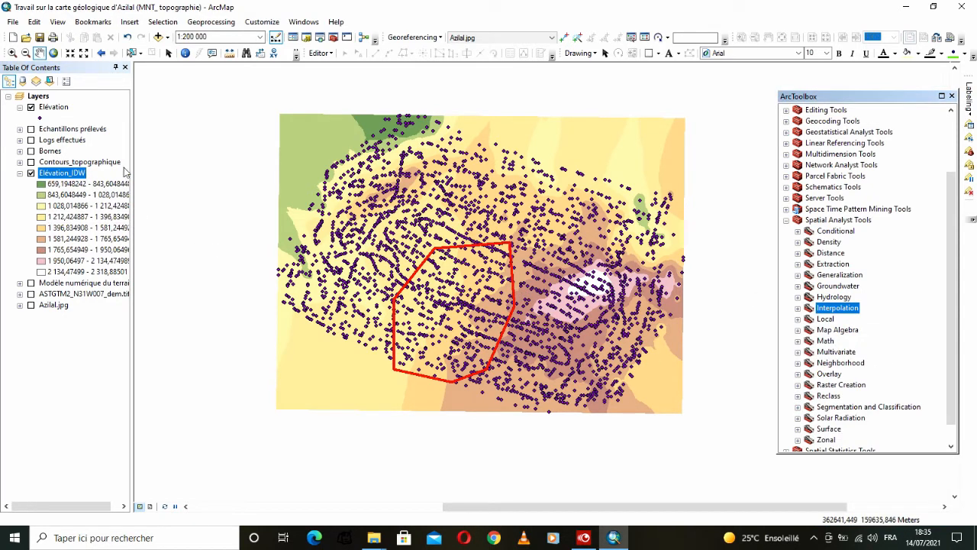
- Examine the Elevation values in the Elévation layer's attribute table and close the table
right_click(48, 108)
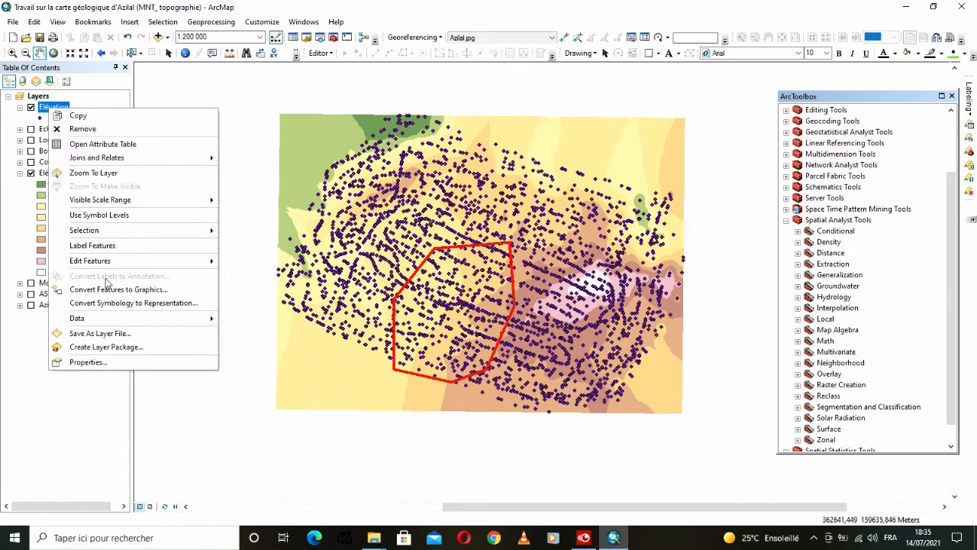
click(115, 144)
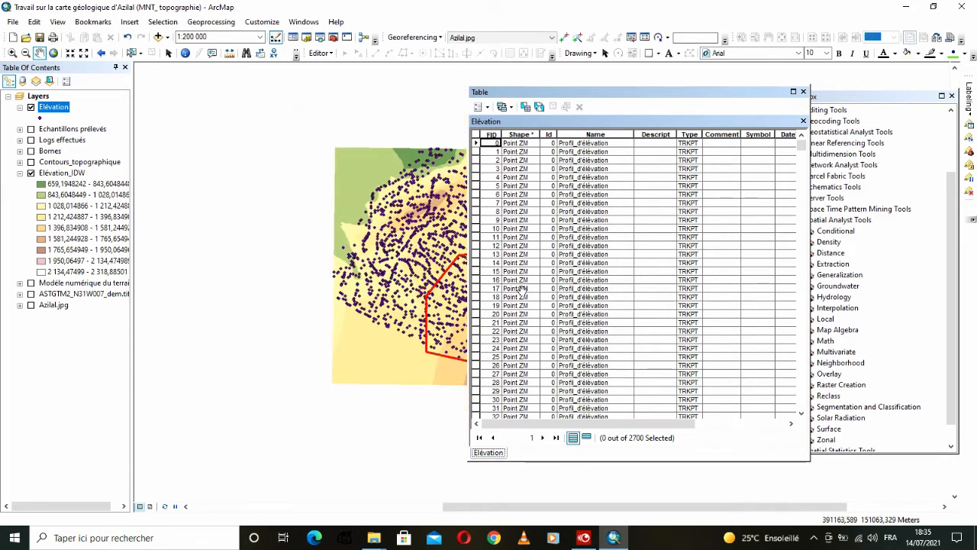
drag(603, 419, 735, 425)
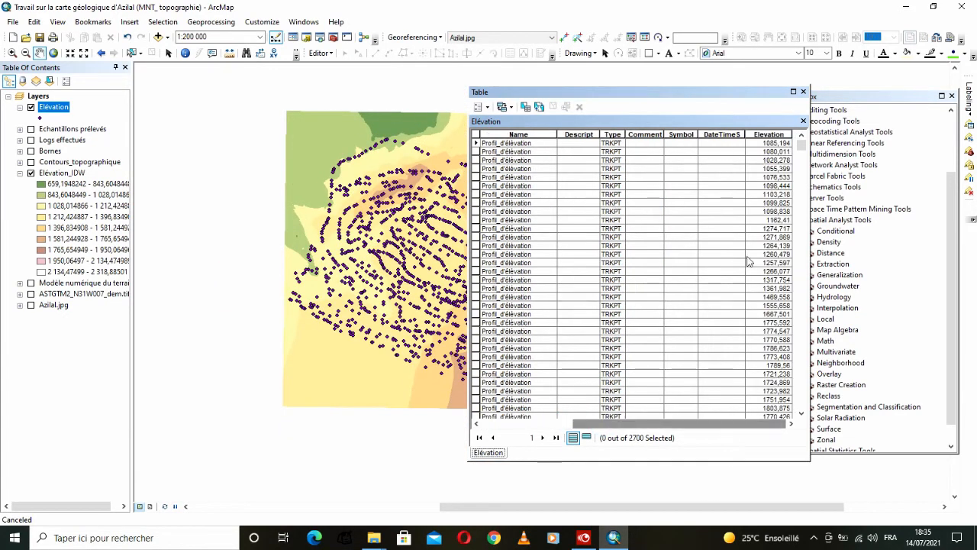
scroll(786, 194, down, 20)
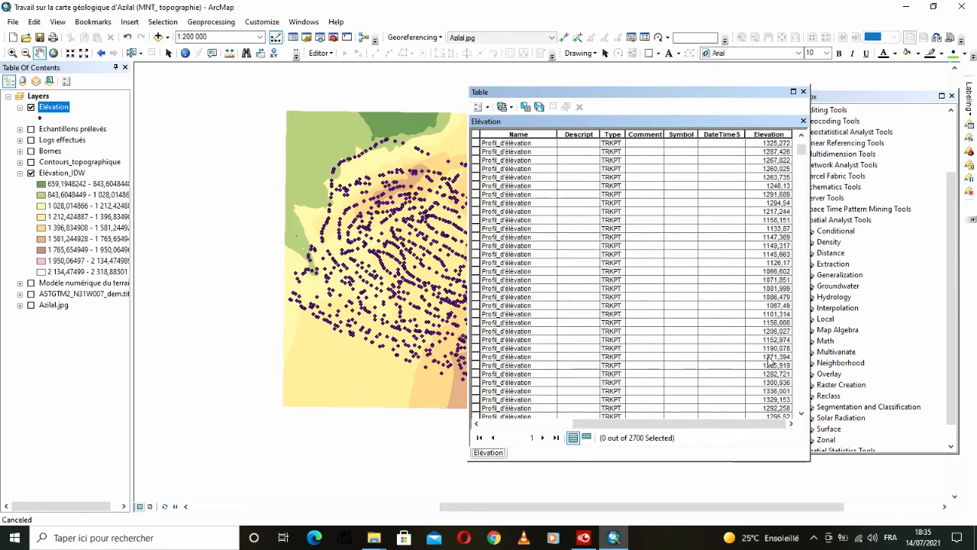
scroll(774, 372, down, 15)
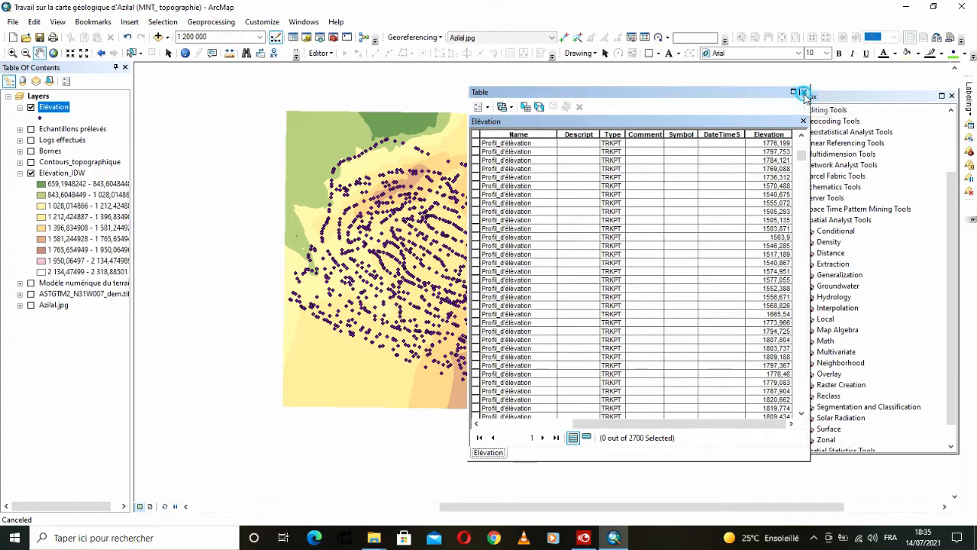
click(803, 90)
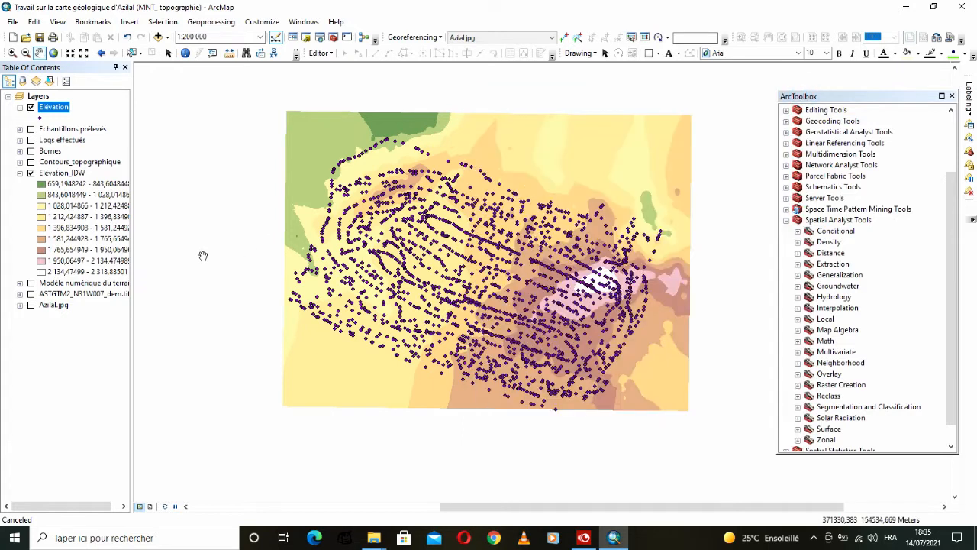
- Set the Elévation_IDW raster's symbology to Stretched with the color ramp running from pale cyan through green, orange and dark red to white
right_click(75, 175)
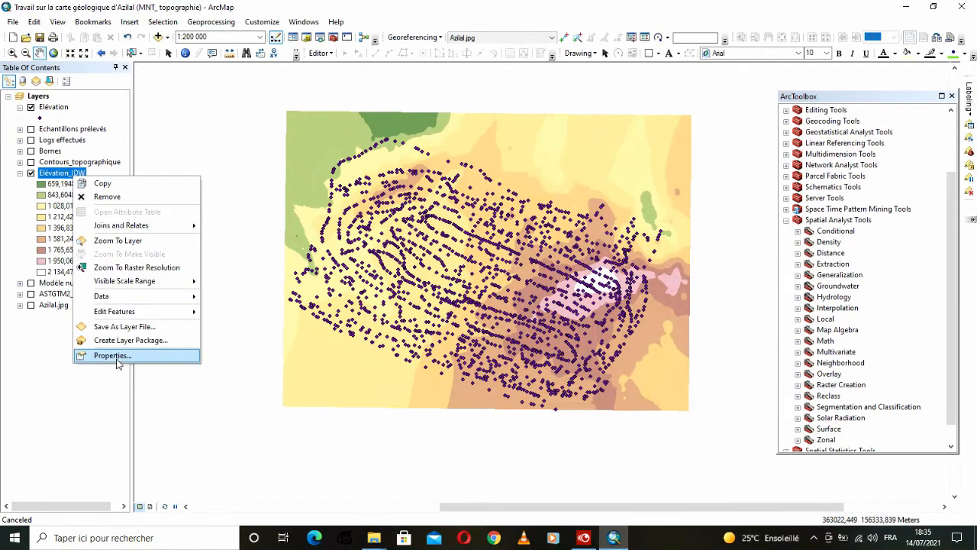
click(115, 356)
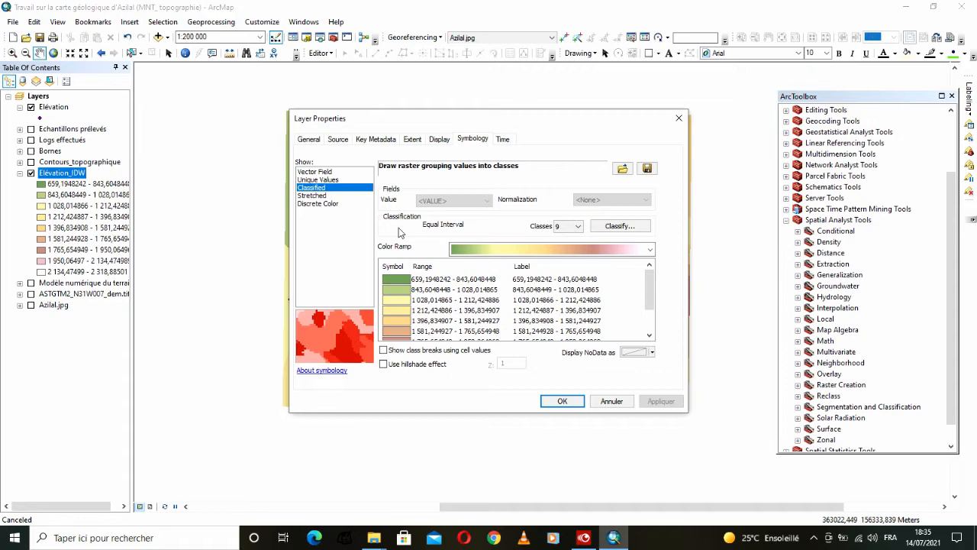
click(321, 196)
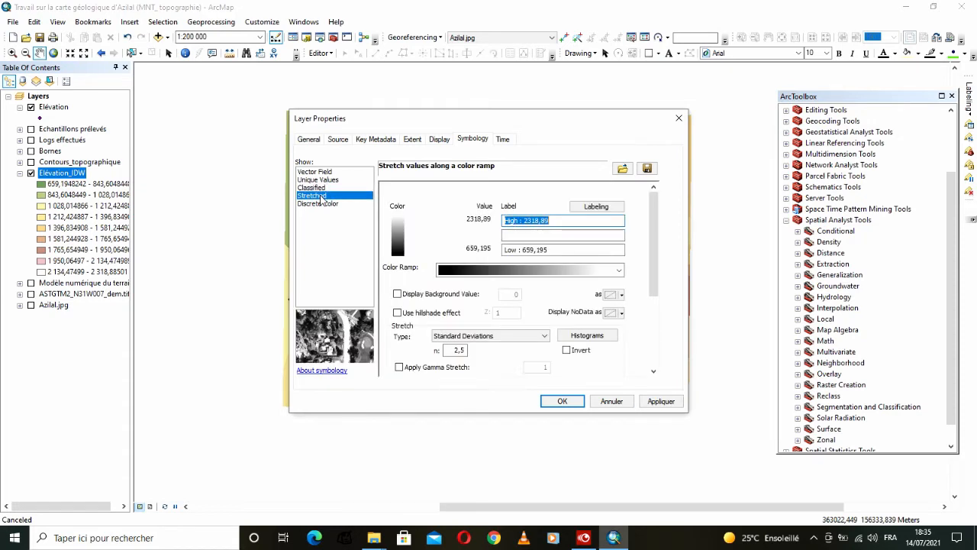
click(488, 275)
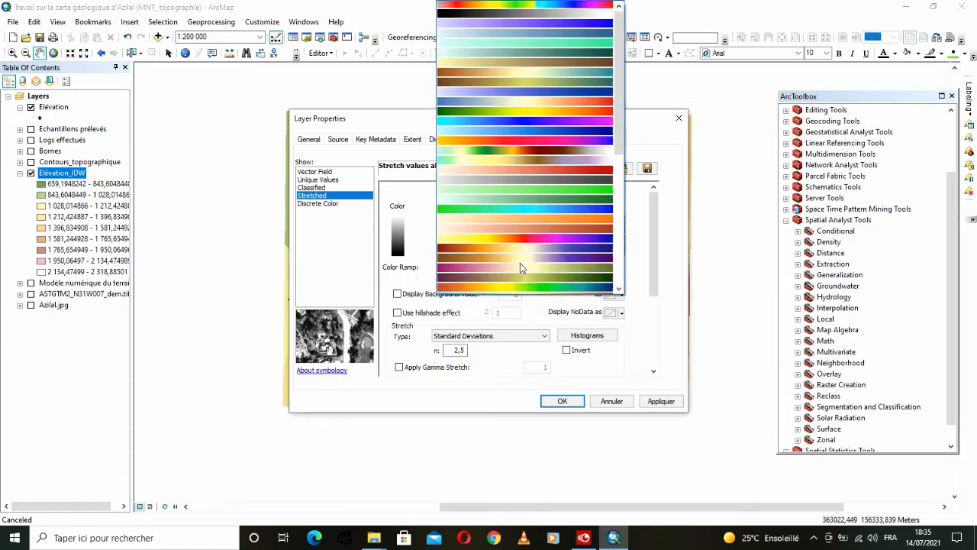
click(540, 158)
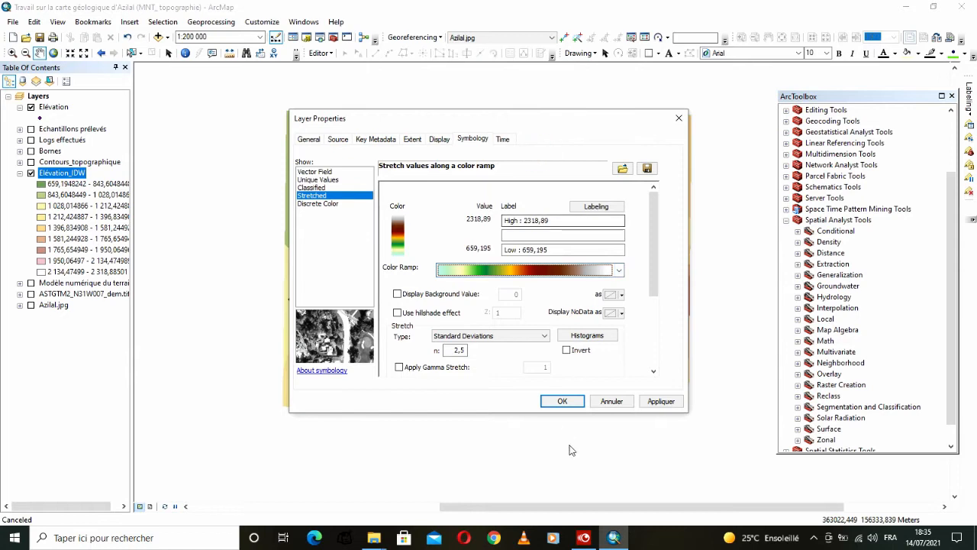
click(563, 401)
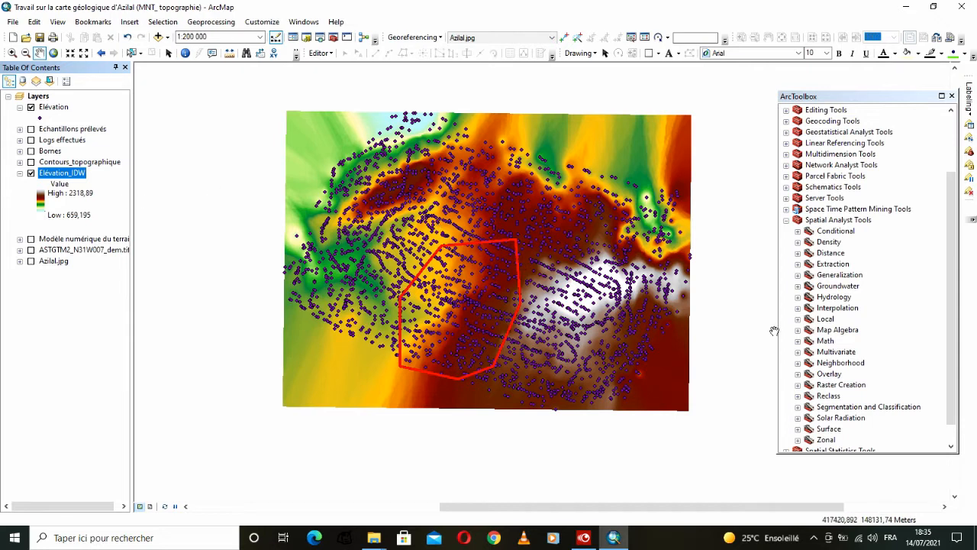
- Locate the Surface toolset within the Spatial Analyst Tools
scroll(824, 420, down, 1)
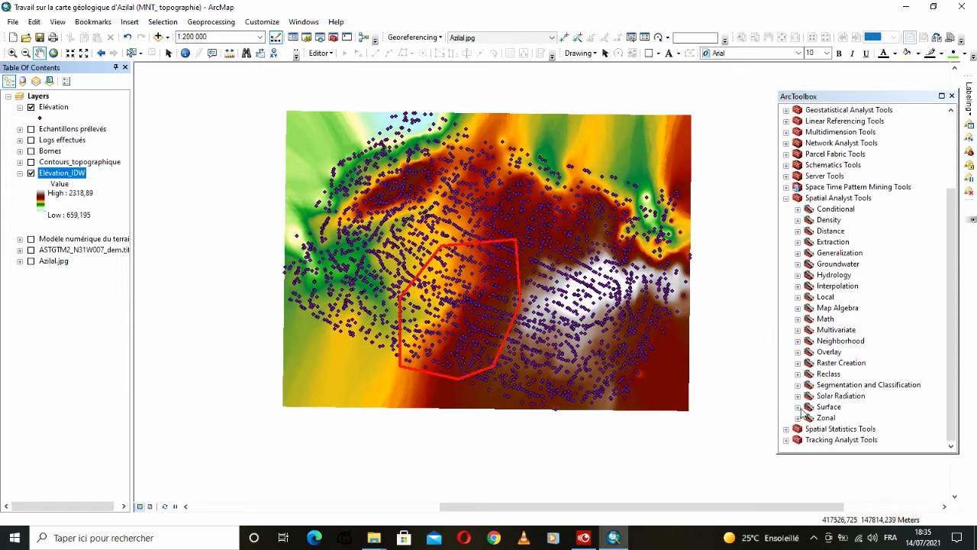
- Generate contours from the Elévation_IDW raster with the Contour tool, using a contour interval of 50
click(798, 407)
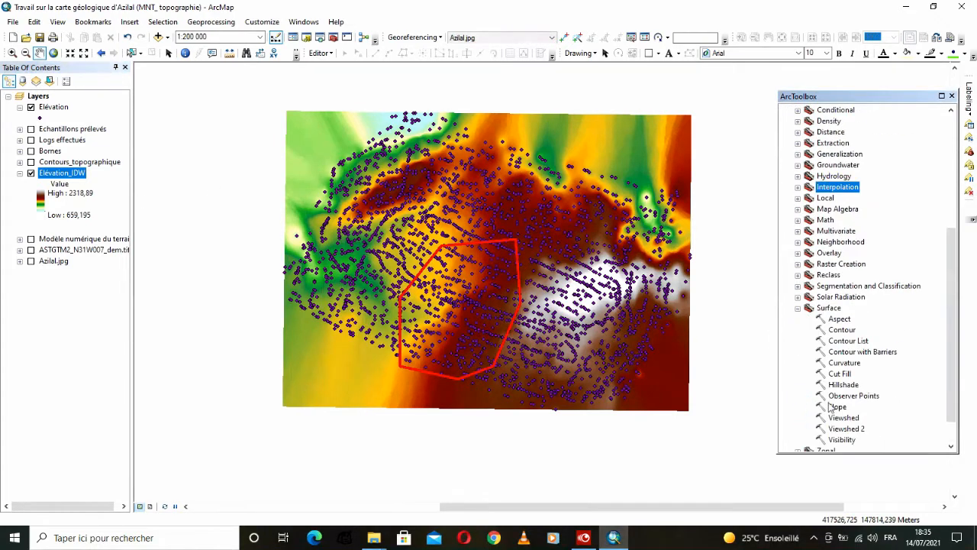
double_click(843, 331)
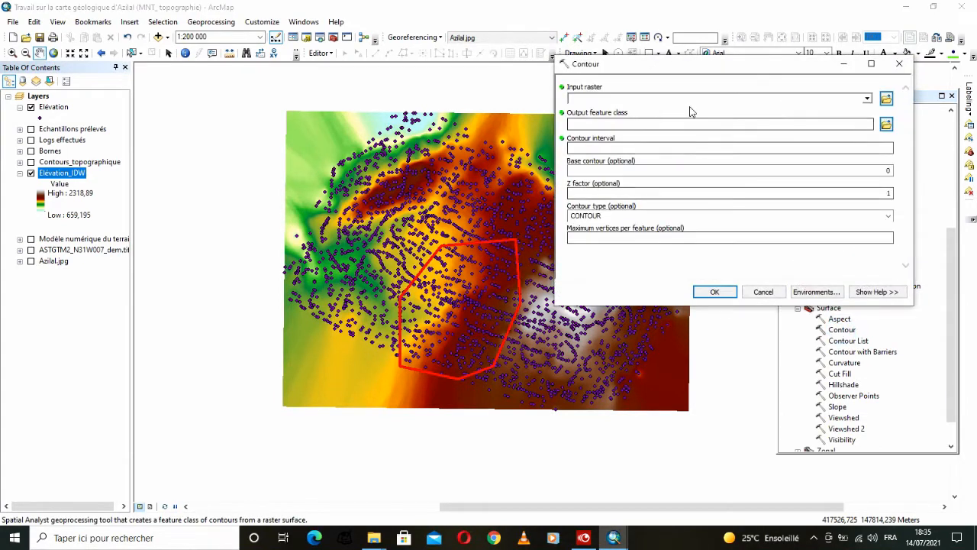
click(867, 99)
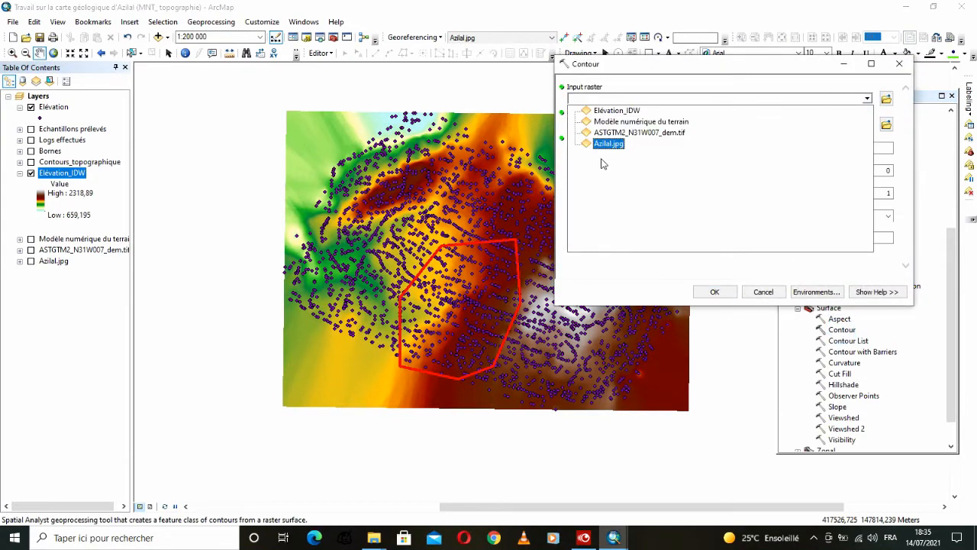
click(616, 110)
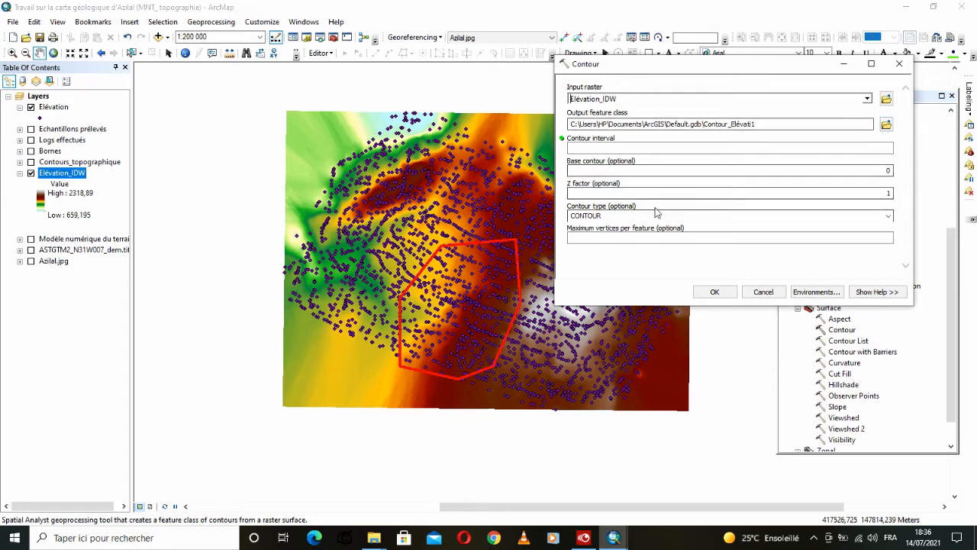
click(852, 150)
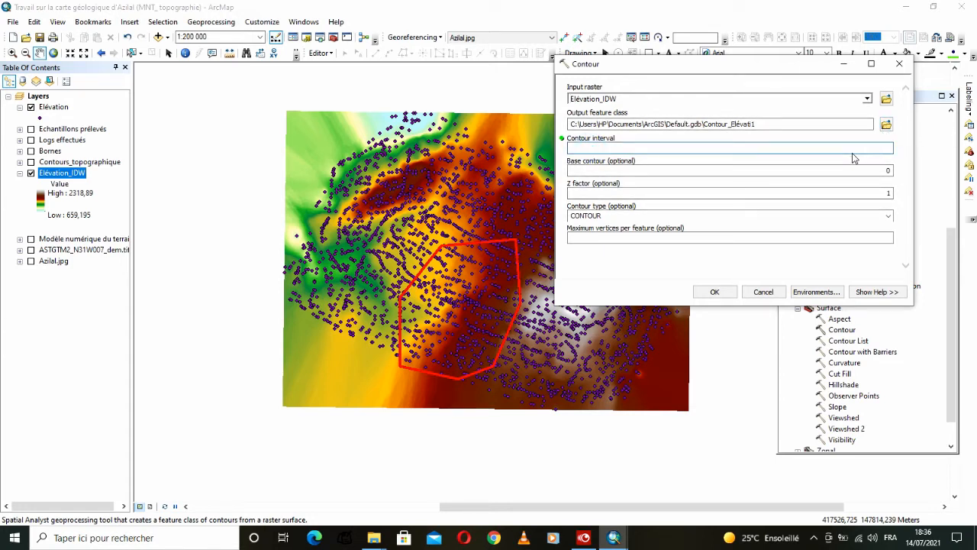
text(50)
click(717, 292)
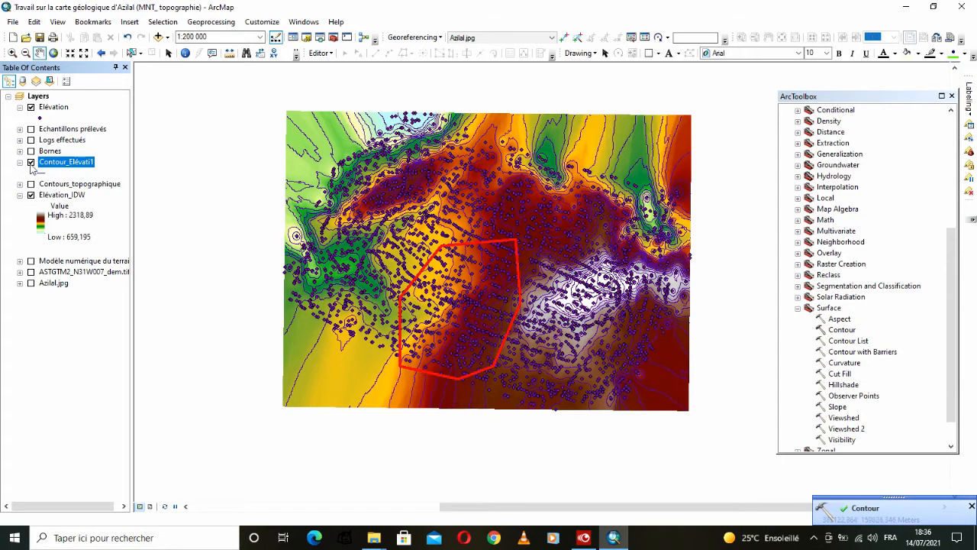
- Hide the Elévation_IDW raster and the Elévation points so only the new contours show, and close ArcToolbox
click(30, 195)
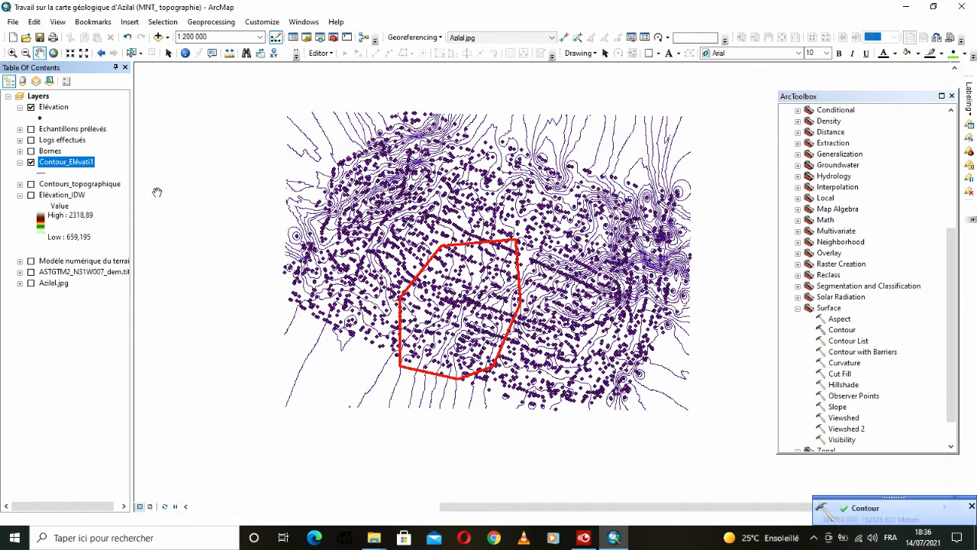
click(31, 107)
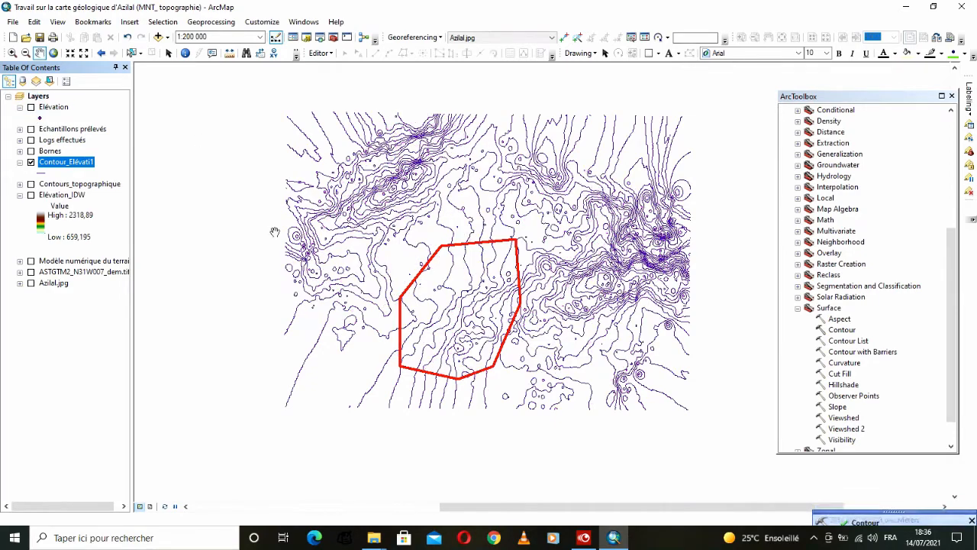
scroll(486, 336, up, 2)
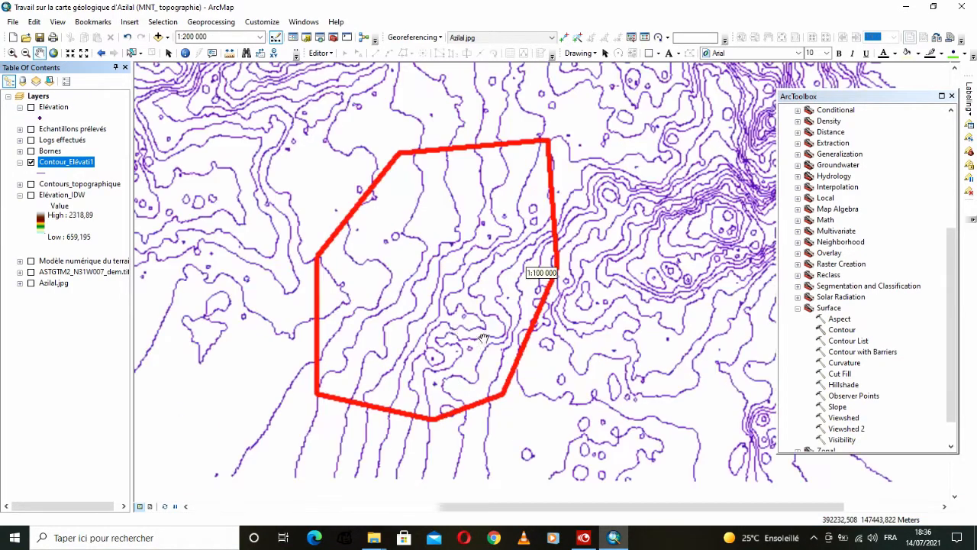
drag(487, 274, 467, 308)
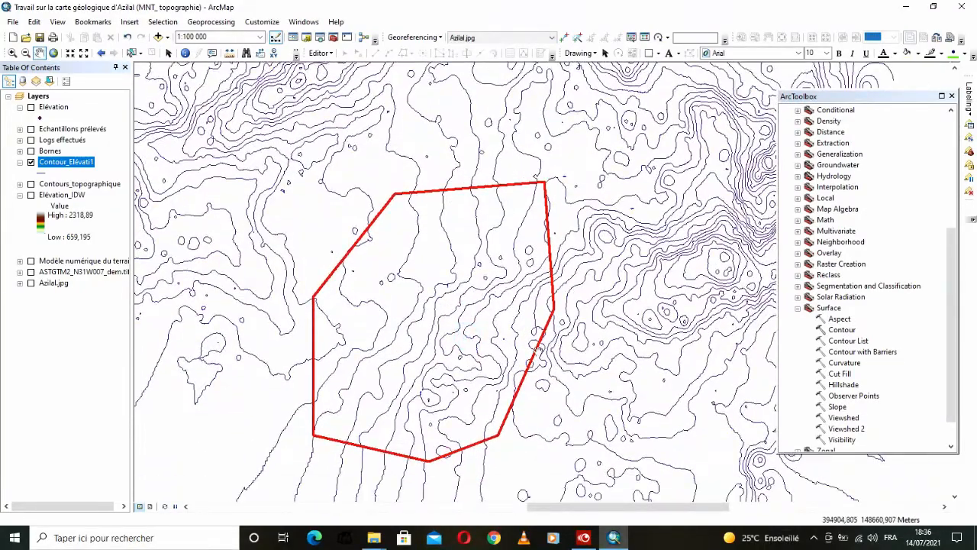
click(951, 95)
drag(512, 301, 557, 270)
scroll(565, 278, down, 1)
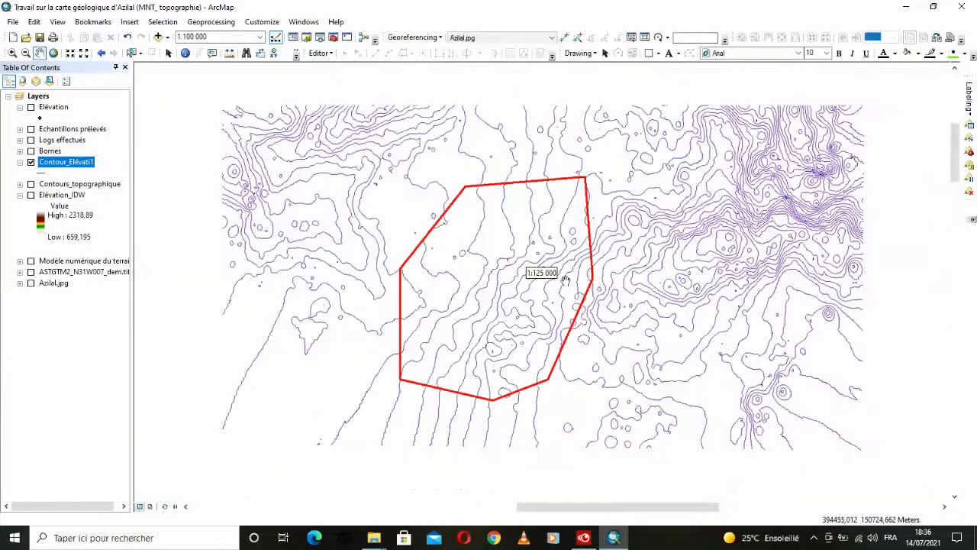
scroll(552, 289, up, 1)
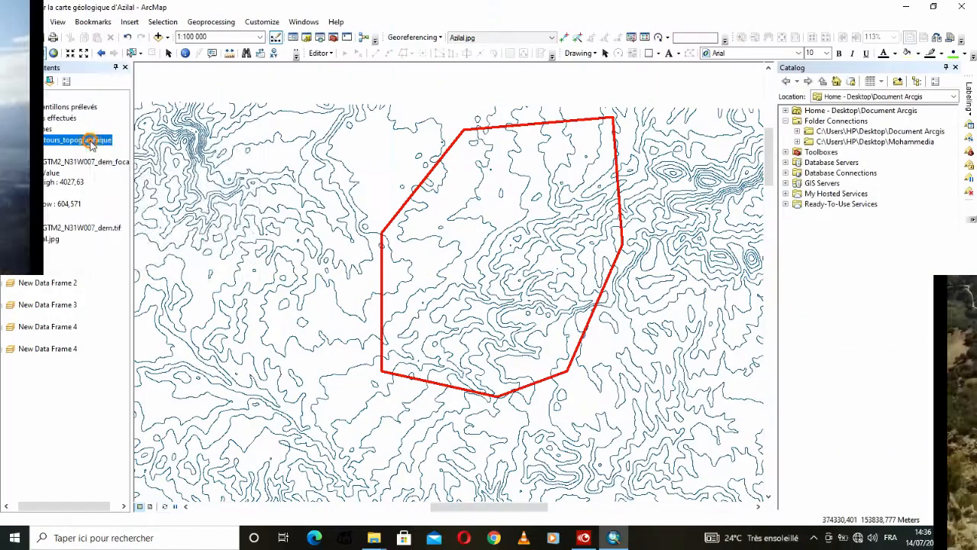
- Open Select By Attributes for the Contours_topographique layer
right_click(84, 143)
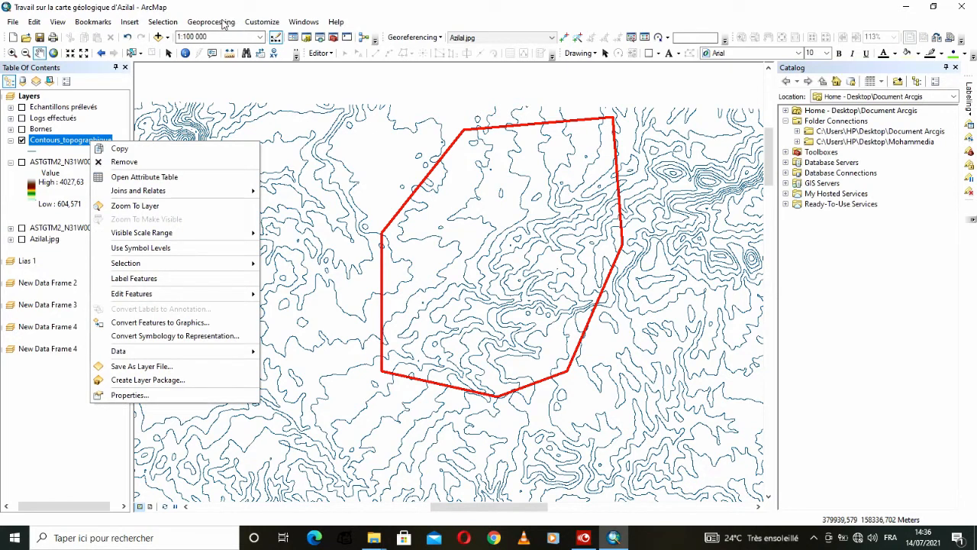
click(165, 22)
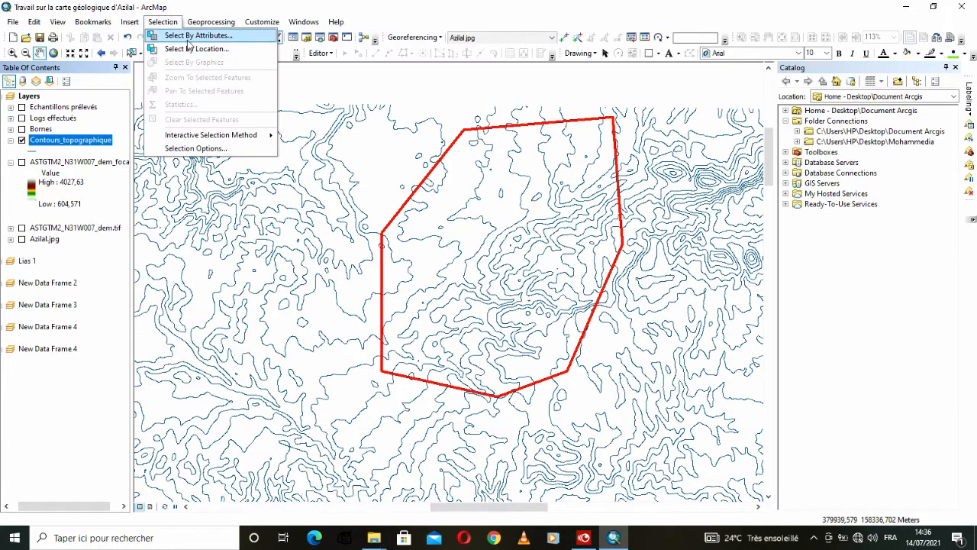
click(188, 44)
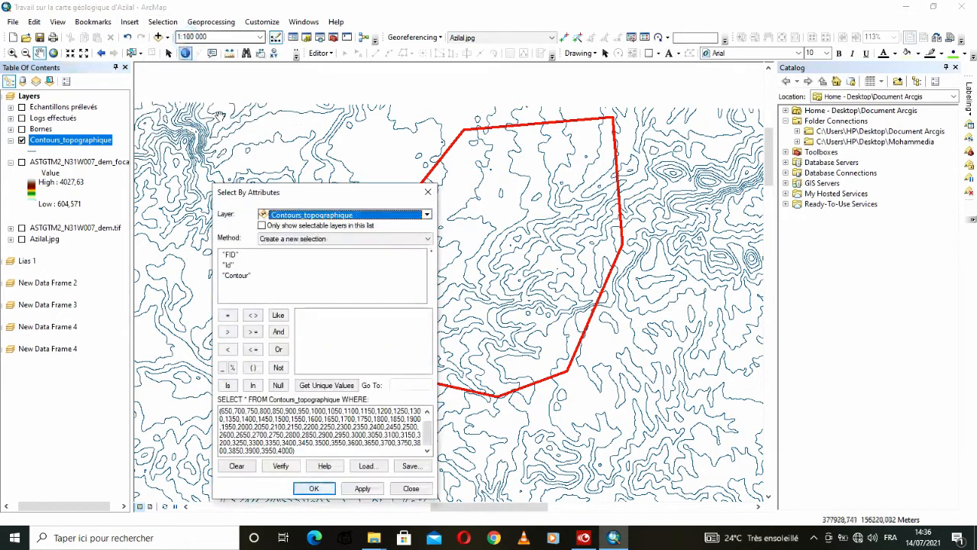
right_click(70, 141)
click(86, 177)
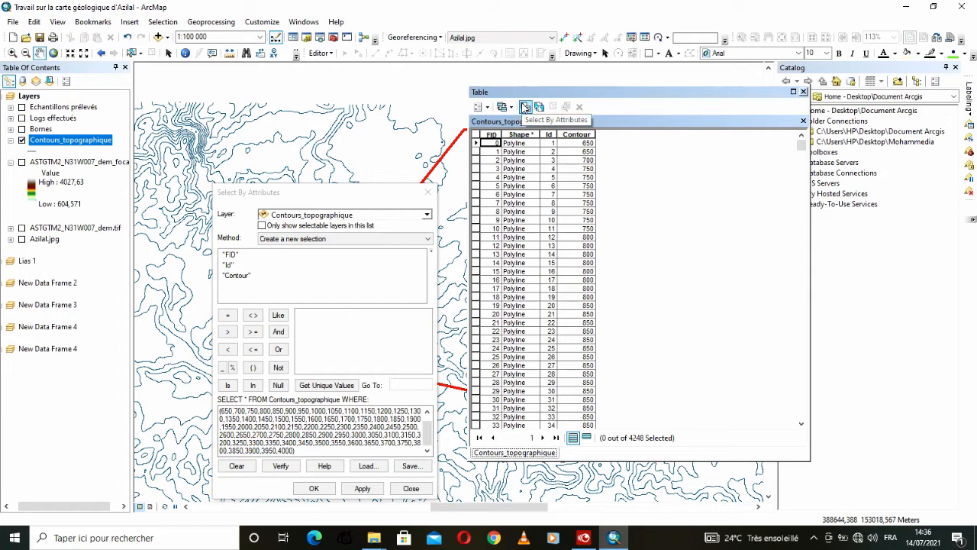
click(534, 107)
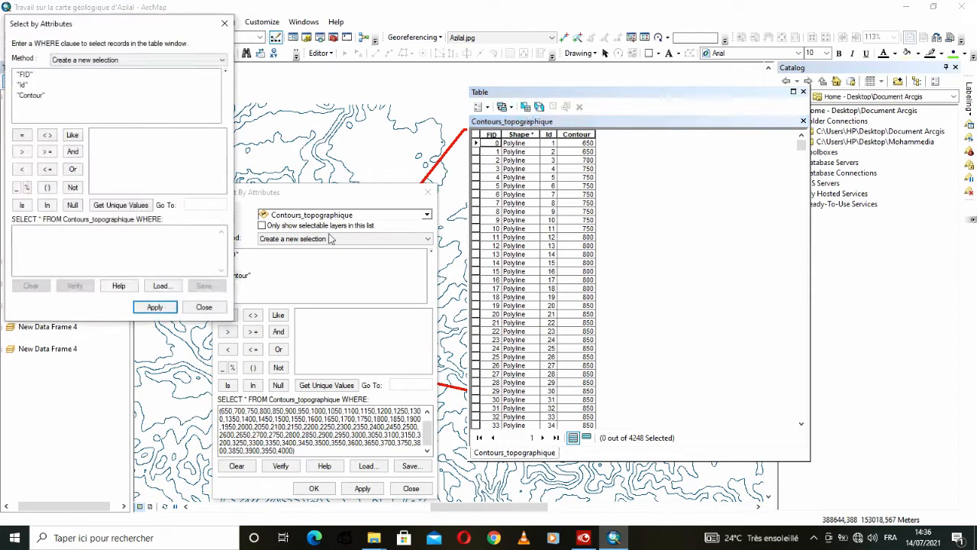
click(224, 24)
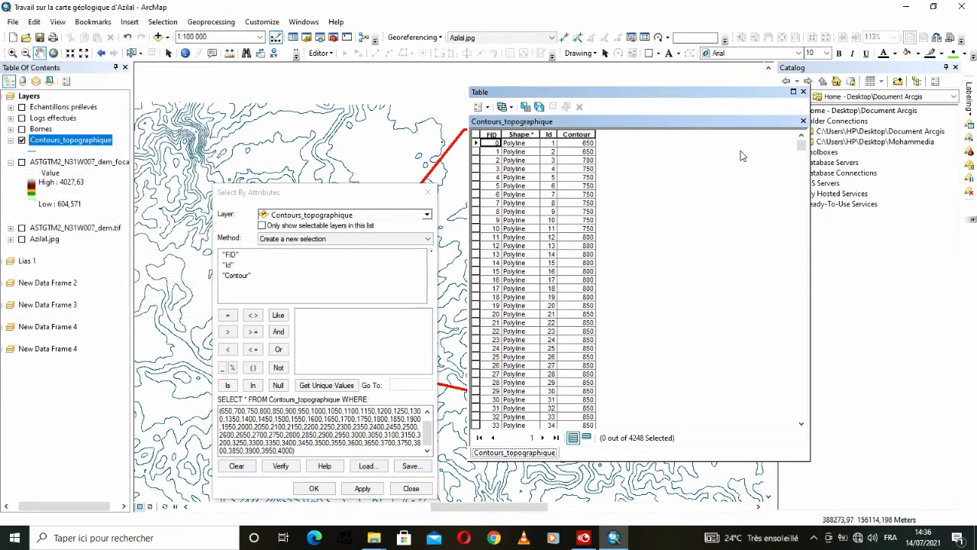
click(804, 92)
- Delete the existing WHERE expression from the Contours_topographique attribute query
drag(395, 197, 422, 134)
click(273, 215)
mouse_move(340, 388)
mouse_down()
mouse_move(248, 348)
mouse_move(336, 390)
mouse_up()
click(249, 348)
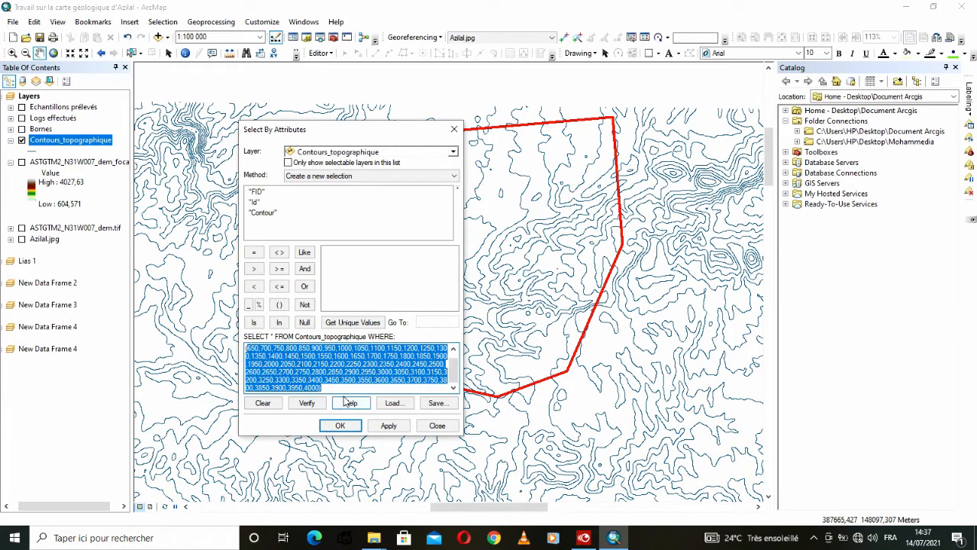
key(BackSpace)
drag(289, 351, 217, 354)
key(BackSpace)
- Select the Contours_topographique lines matching "Contour" IN (750,1000,1250,1500,1750,2000,2250,2500,2750,3000,3250,3500,3750,4000) and inspect them around the red polygon
click(260, 214)
double_click(266, 216)
click(279, 320)
click(279, 306)
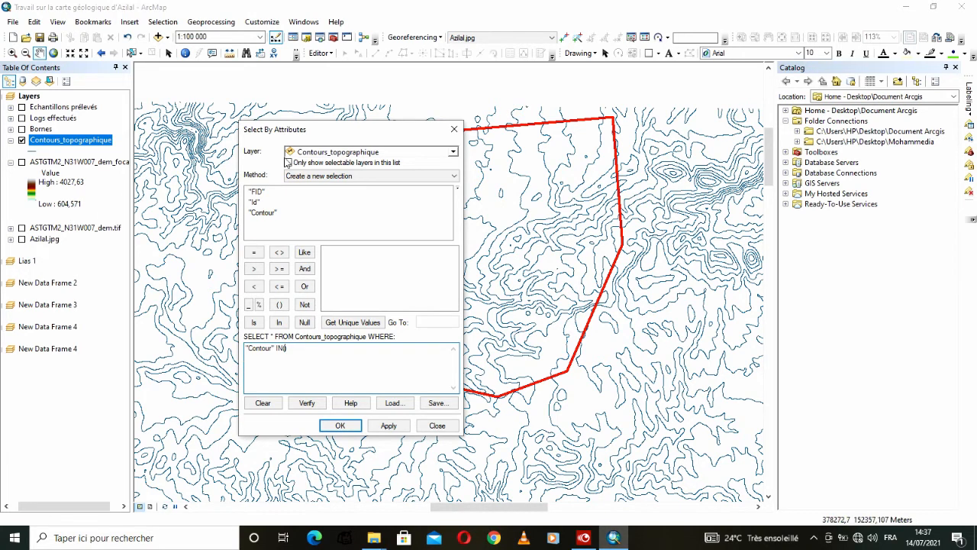
drag(303, 132, 268, 150)
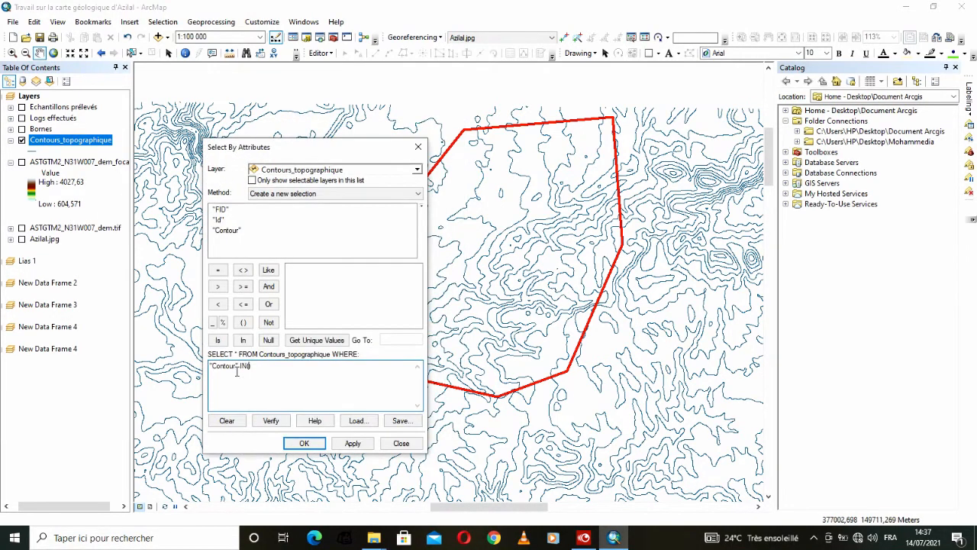
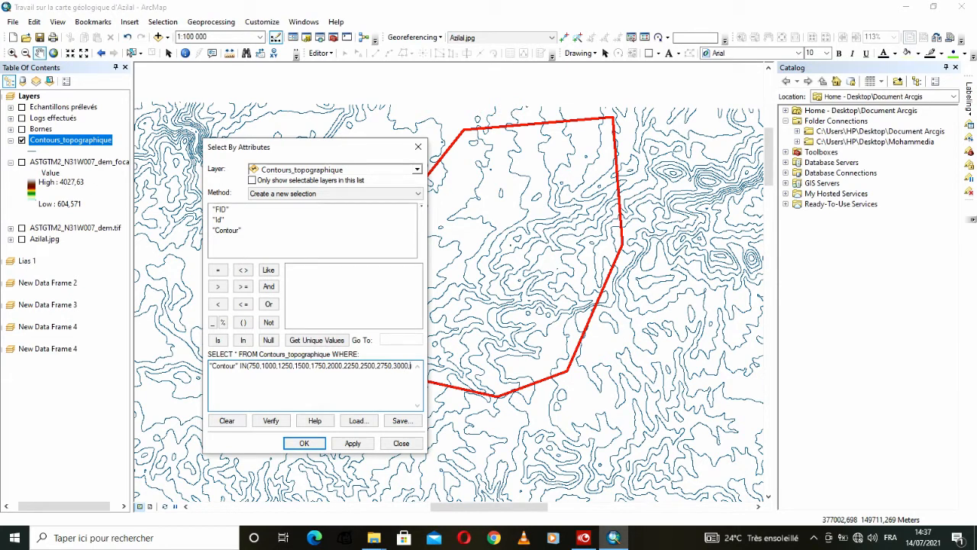
text(3250,3500,3750,4000)
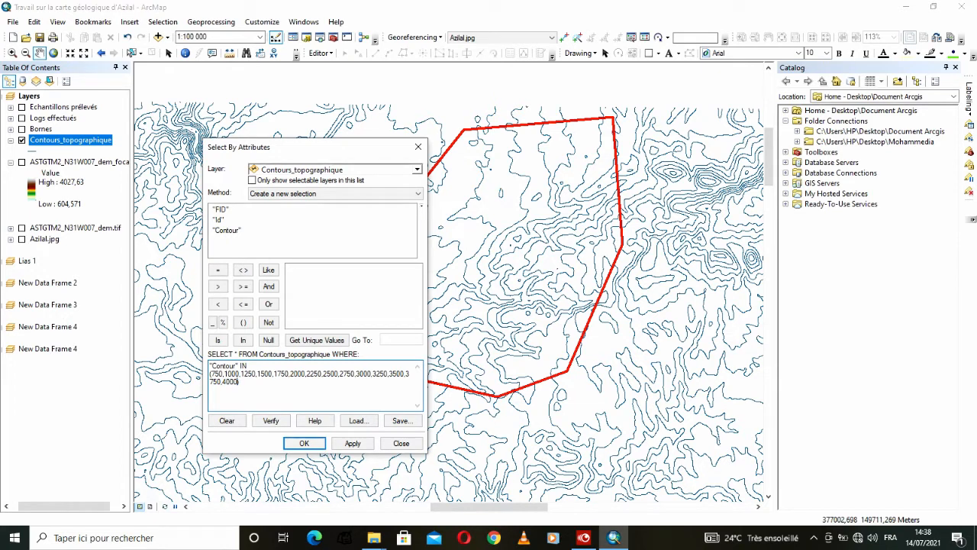
click(300, 443)
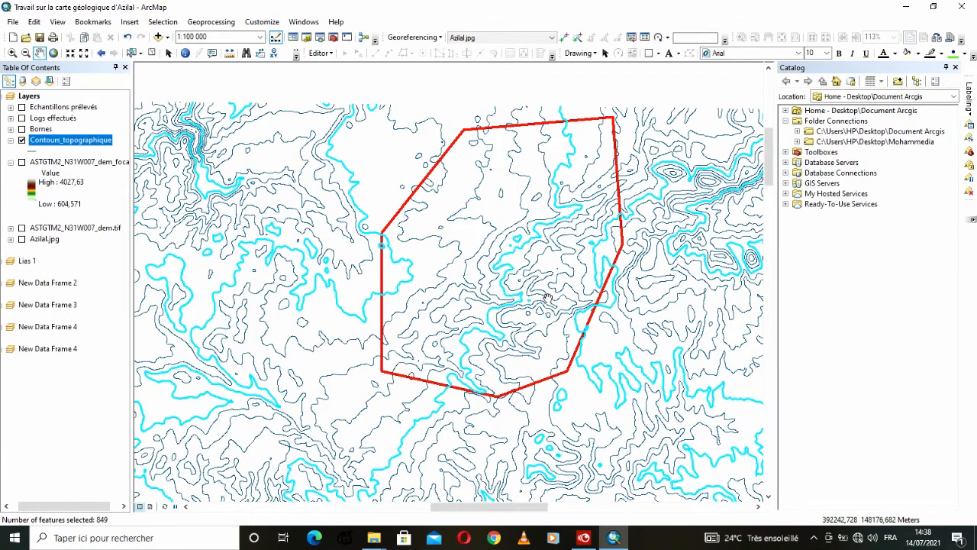
scroll(544, 298, up, 1)
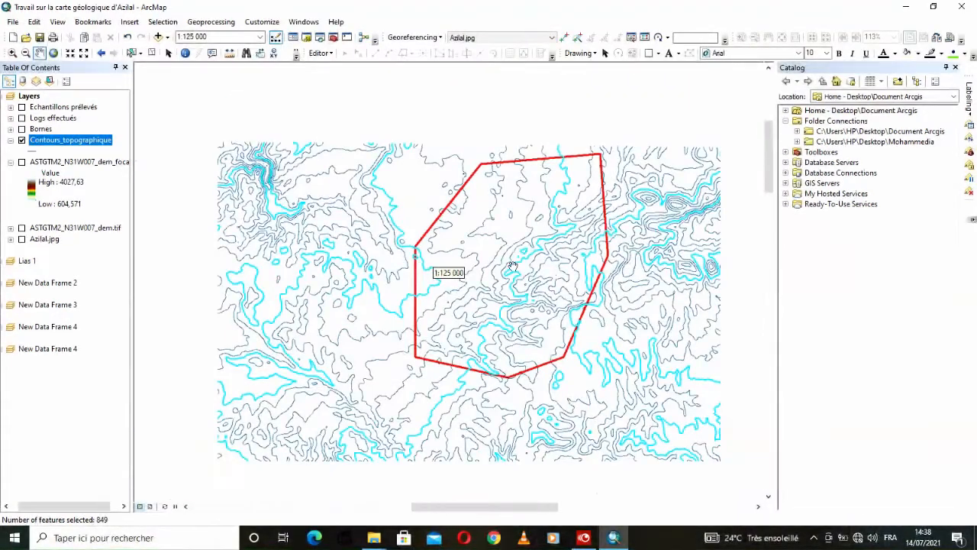
mouse_move(514, 276)
mouse_down()
mouse_move(450, 283)
mouse_move(494, 284)
mouse_move(473, 293)
mouse_up()
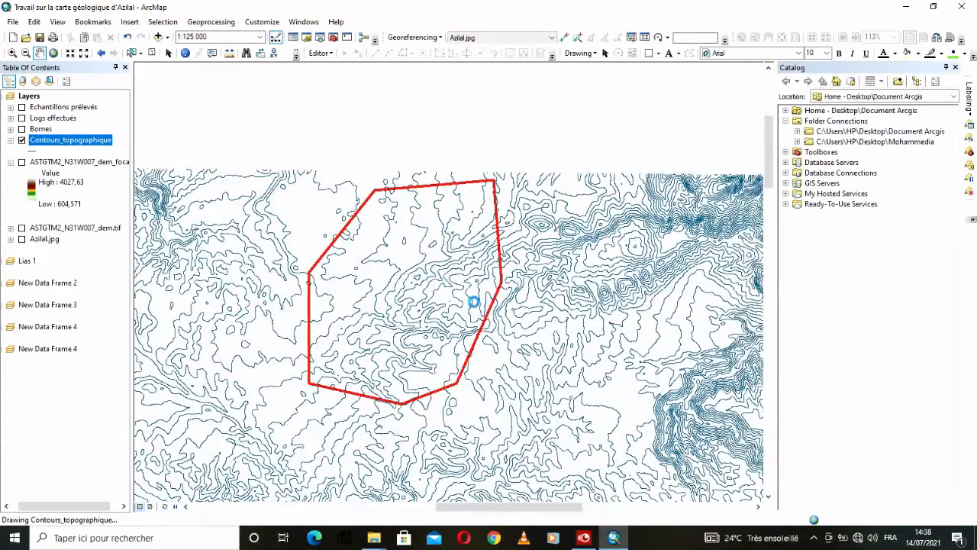
scroll(473, 299, down, 3)
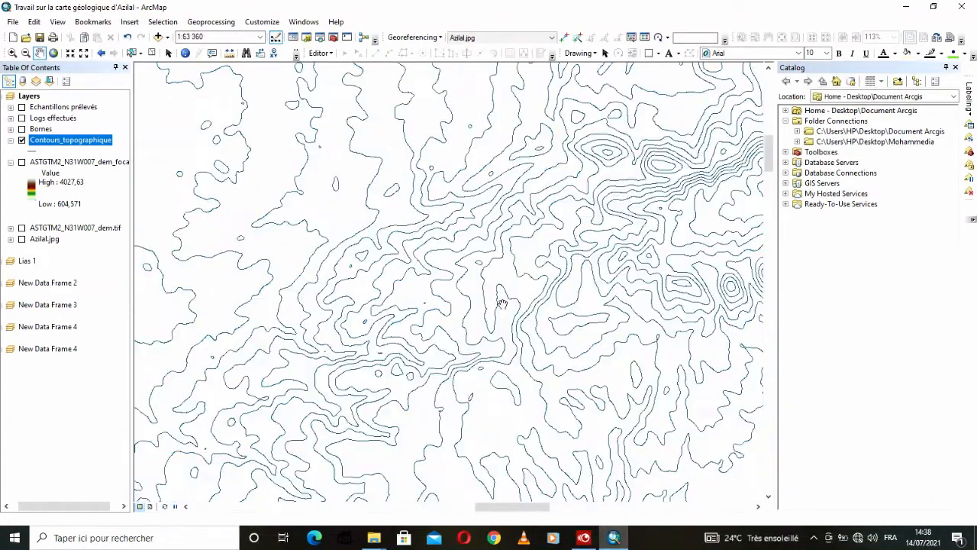
drag(477, 299, 548, 279)
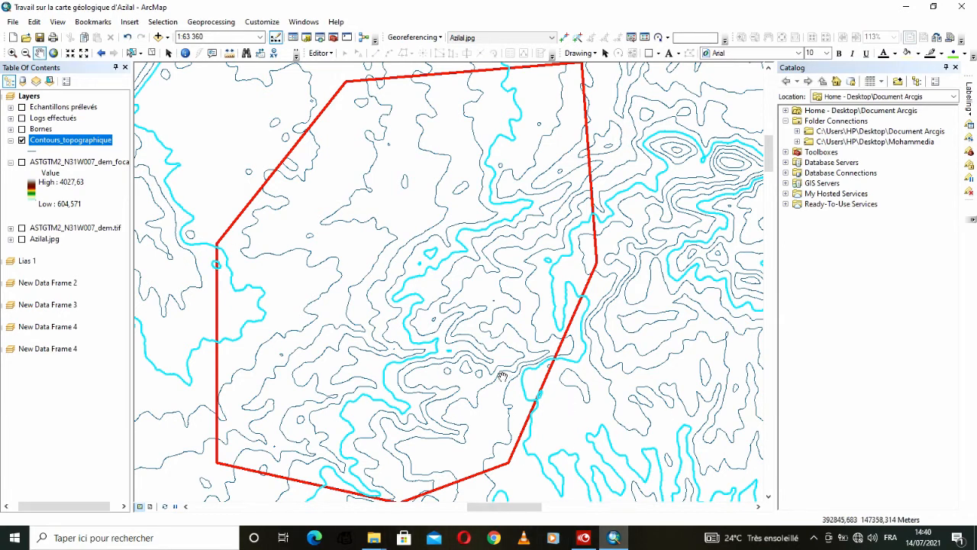
- Open the attribute table of the Contours_topographique layer and look through the selected contour records
right_click(63, 145)
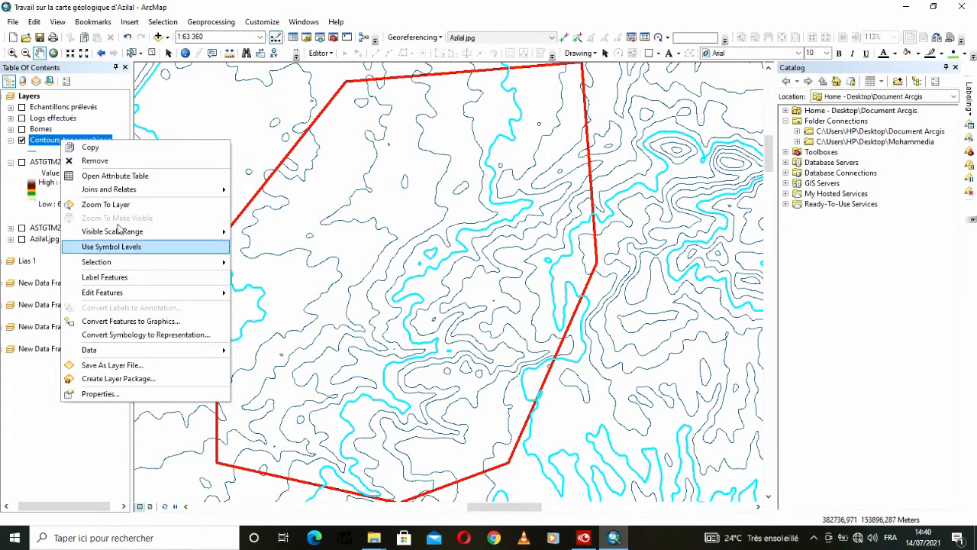
click(114, 175)
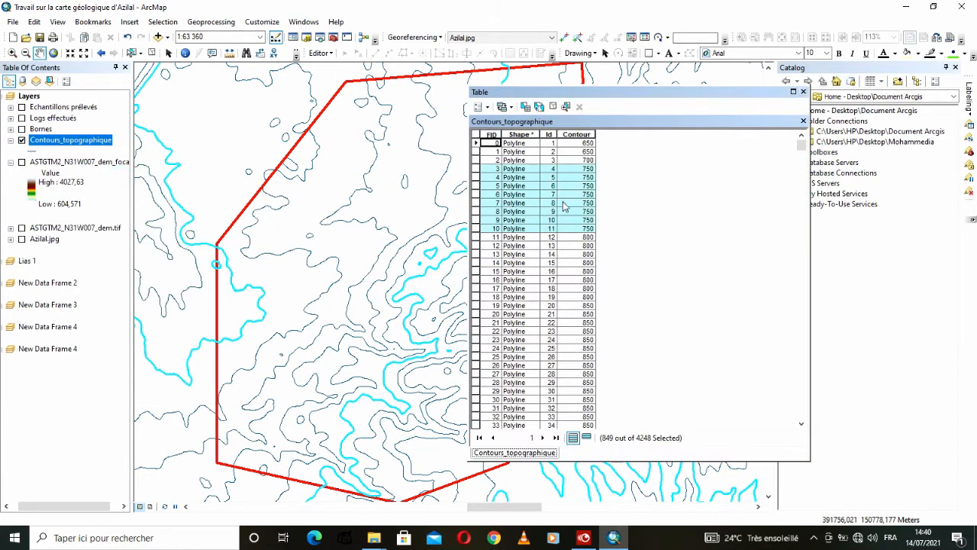
scroll(564, 248, down, 5)
scroll(565, 248, down, 12)
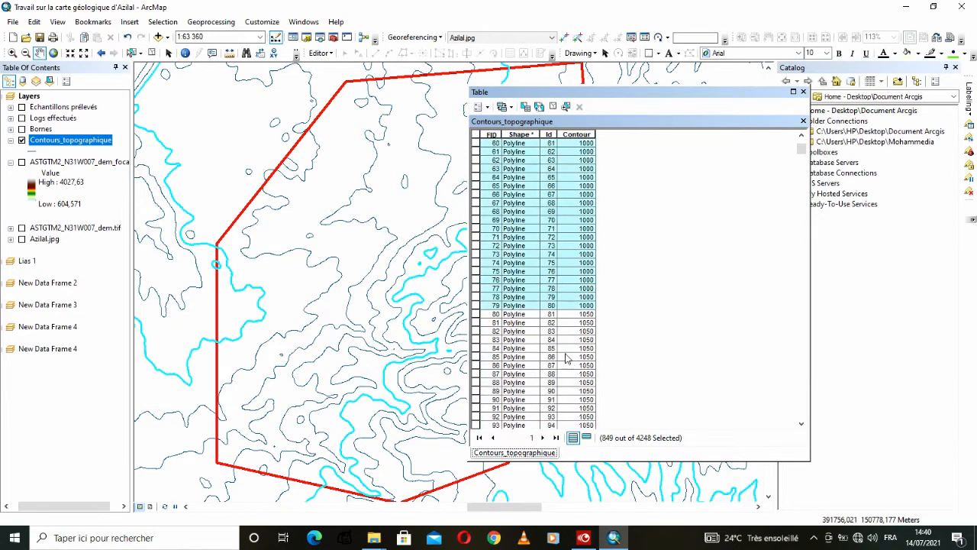
scroll(527, 282, up, 11)
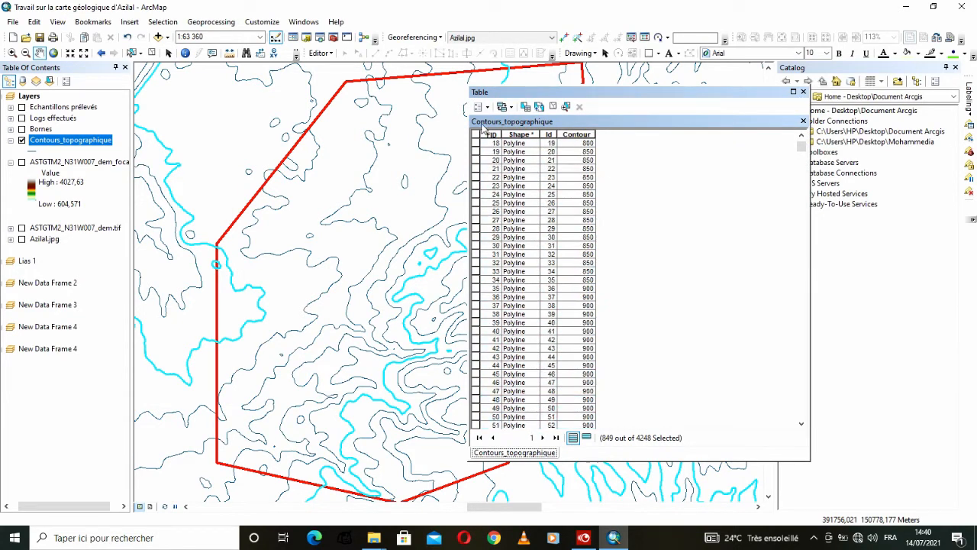
- Add a Short Integer field named Contours_N to the Contours_topographique attribute table
click(485, 107)
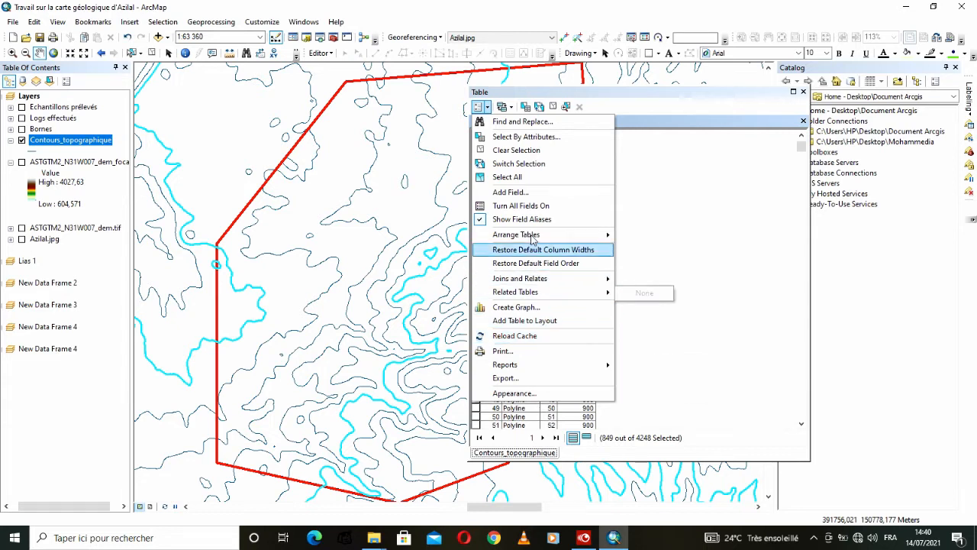
click(518, 196)
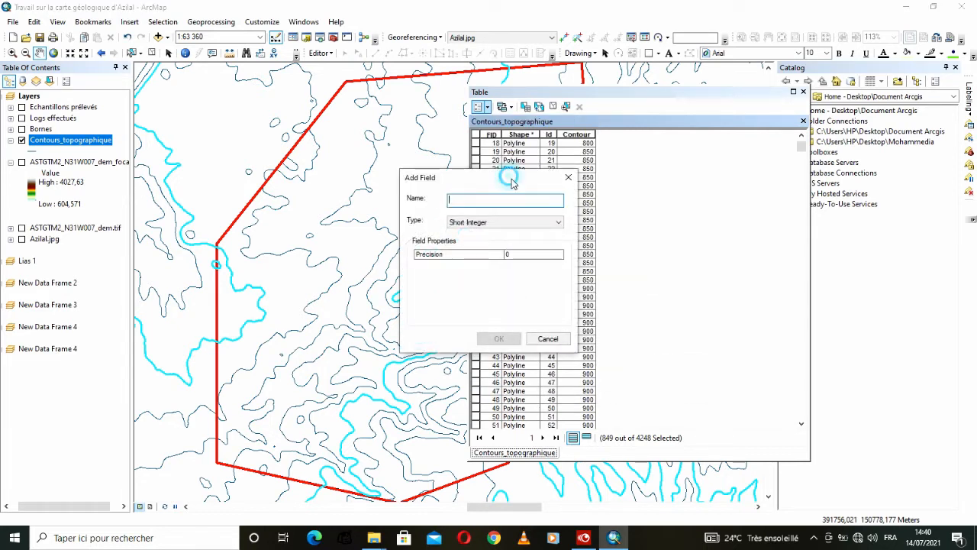
drag(511, 180, 433, 225)
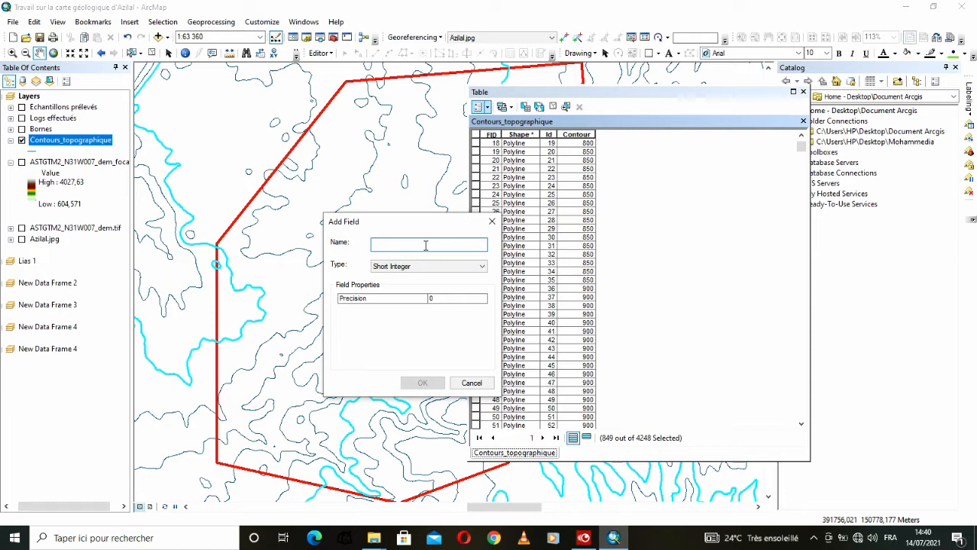
text(Contours_N)
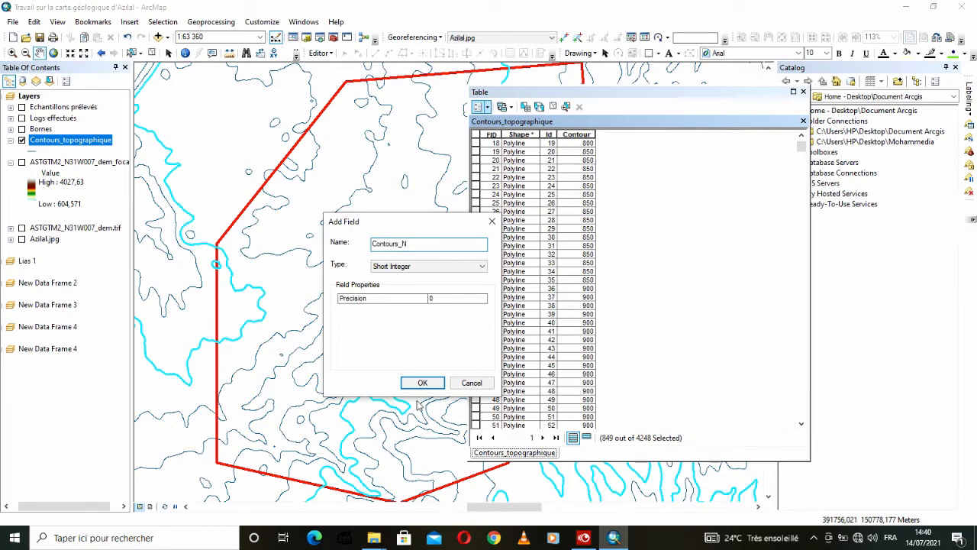
click(422, 383)
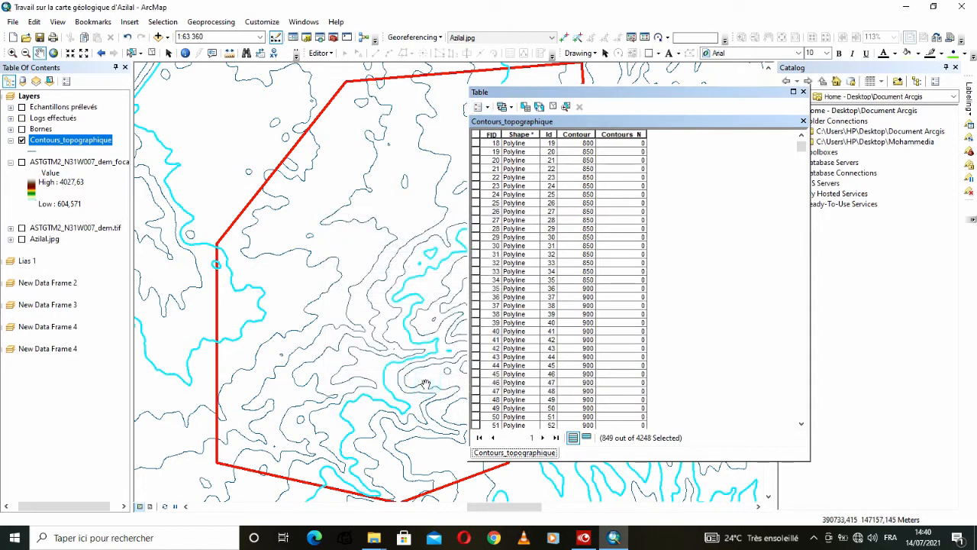
- Calculate the Contours_N field as 1 for the selected contour records with the Field Calculator, outside an edit session
right_click(627, 135)
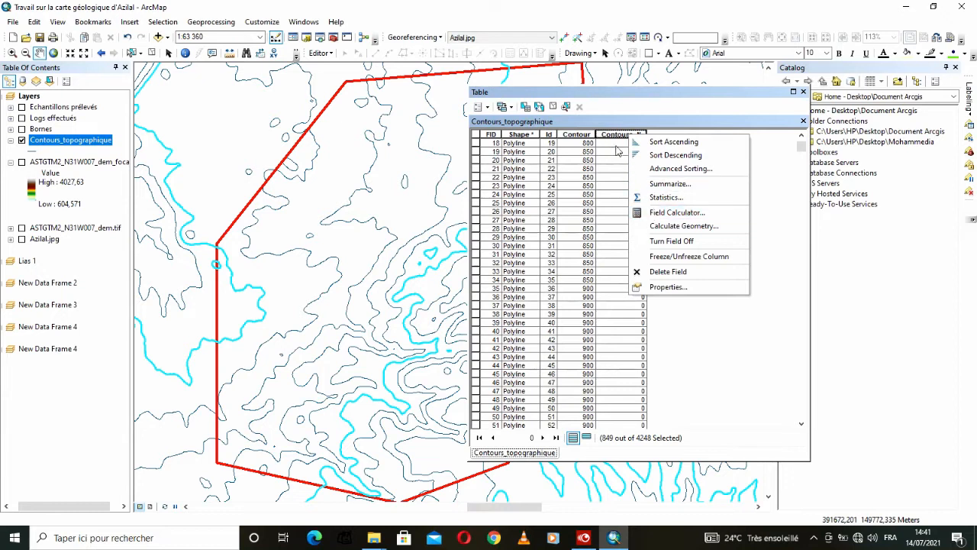
click(617, 135)
right_click(615, 135)
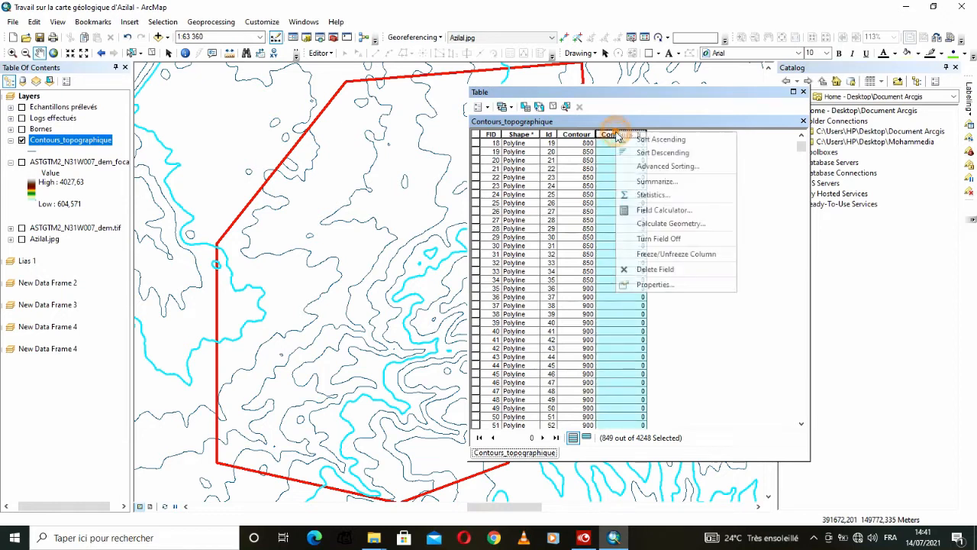
click(673, 213)
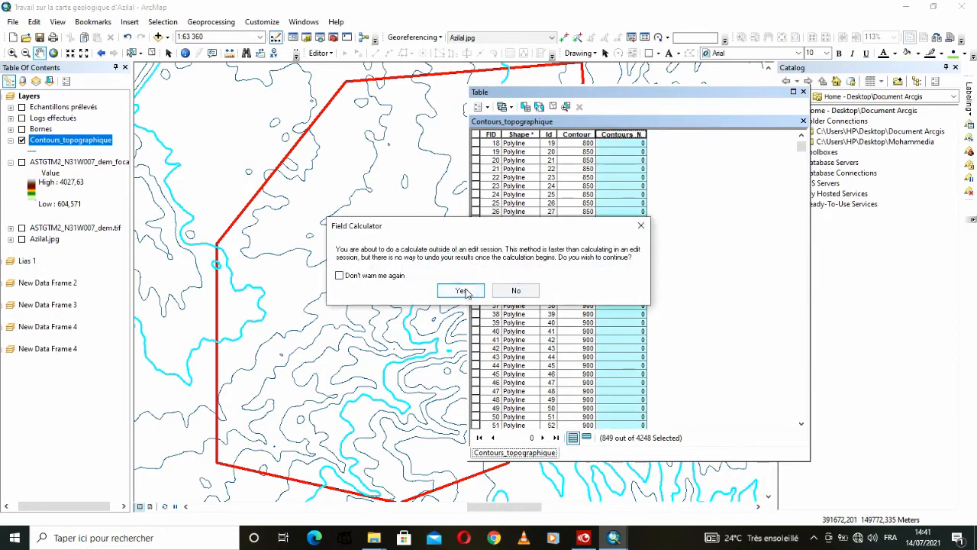
click(463, 291)
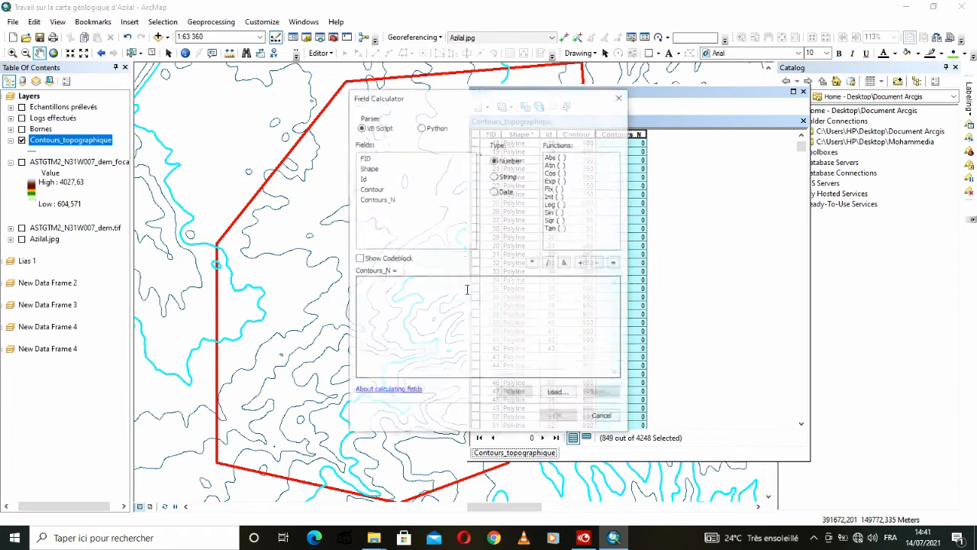
click(378, 294)
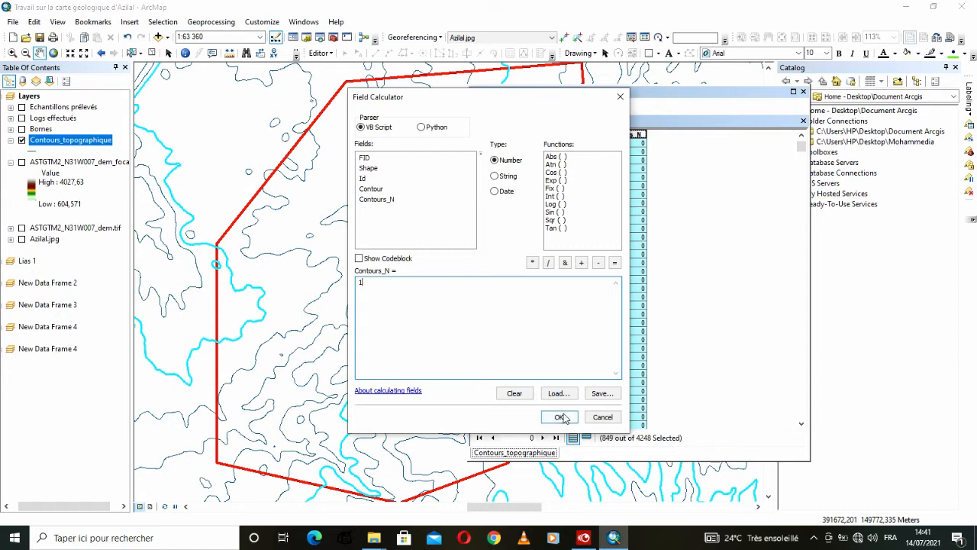
click(561, 416)
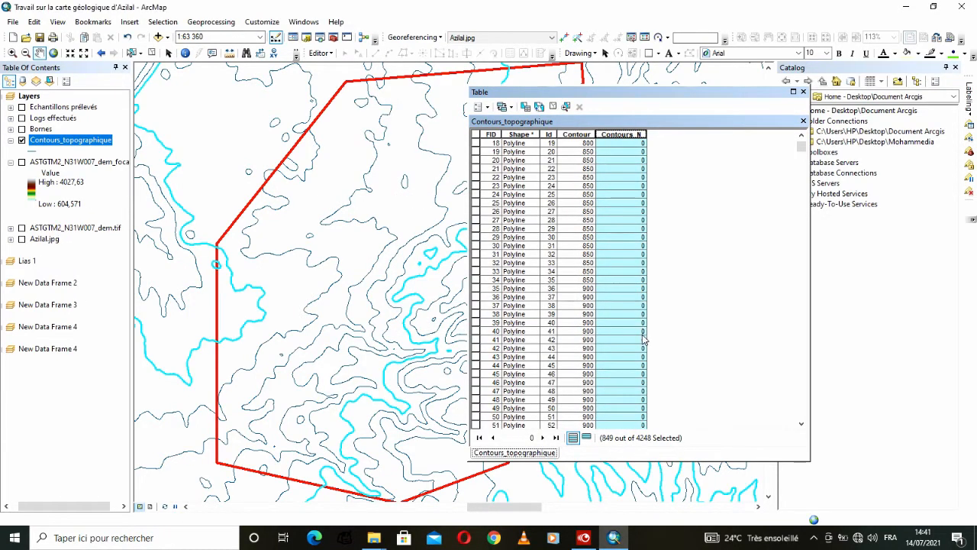
- Check the Contours_N values in the table, clear the contour selection and close the table
scroll(644, 341, down, 13)
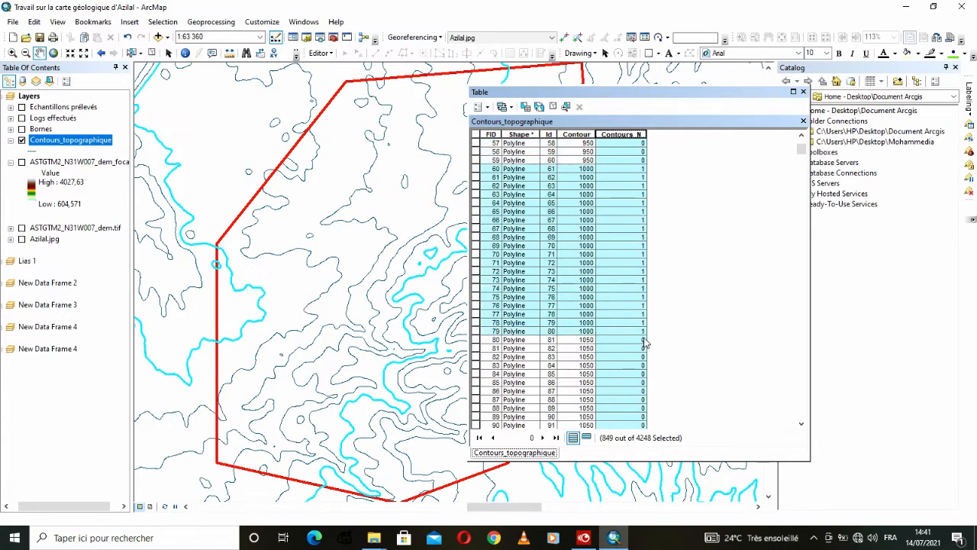
scroll(629, 215, up, 2)
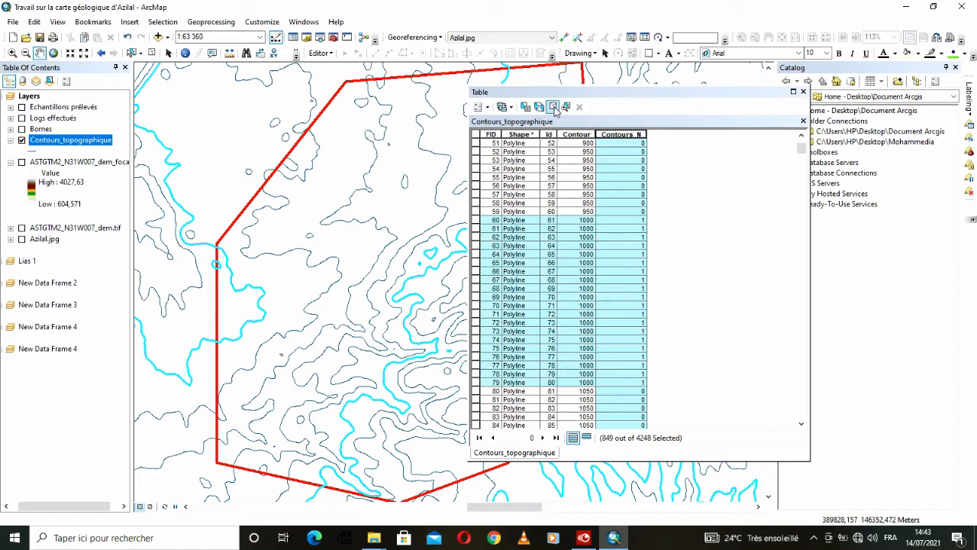
click(554, 106)
click(803, 92)
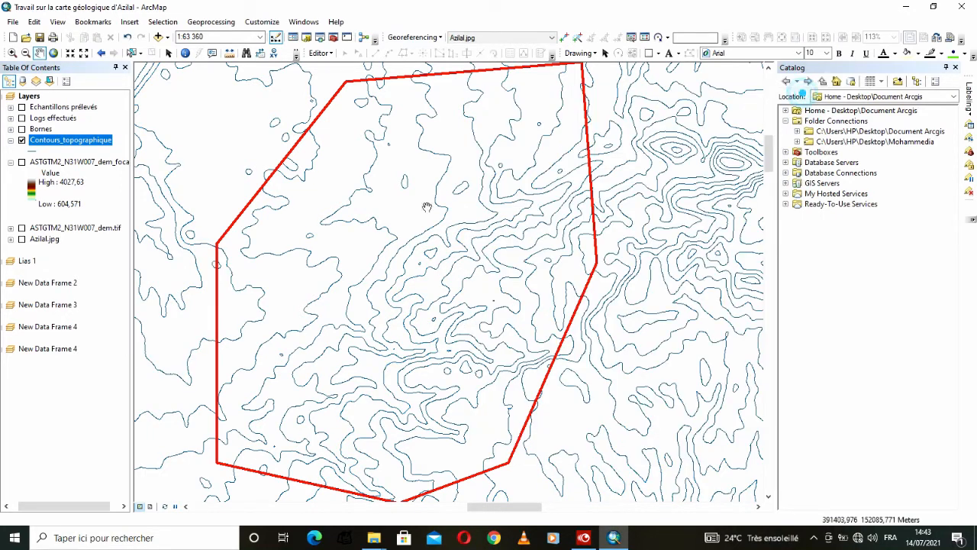
- Set the Contours_topographique symbology to unique values of the Contours_N field and add all its values
right_click(59, 145)
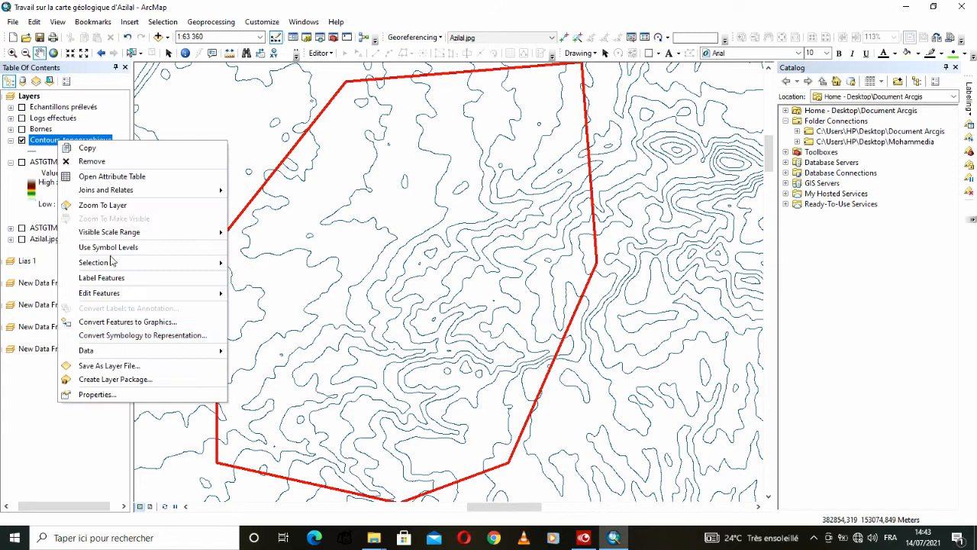
click(101, 394)
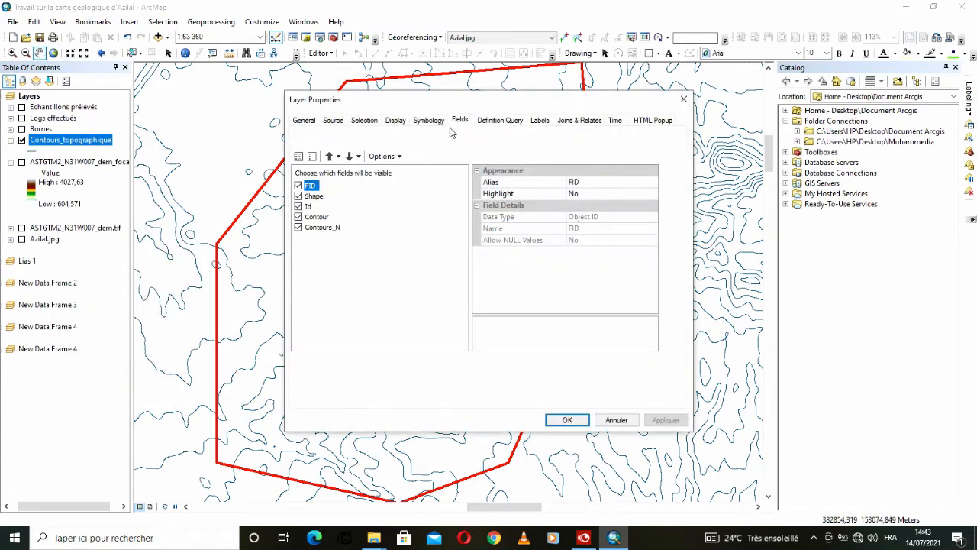
click(425, 121)
click(312, 162)
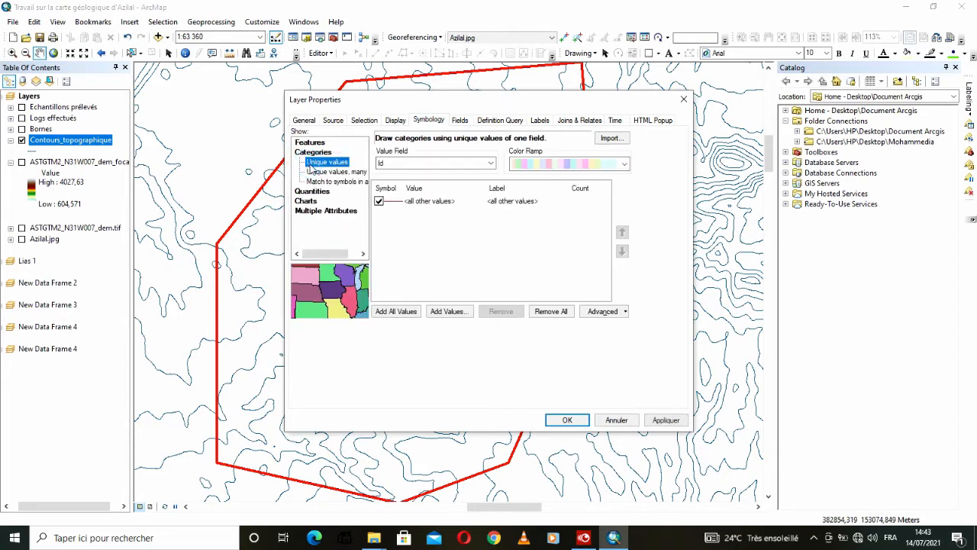
click(431, 163)
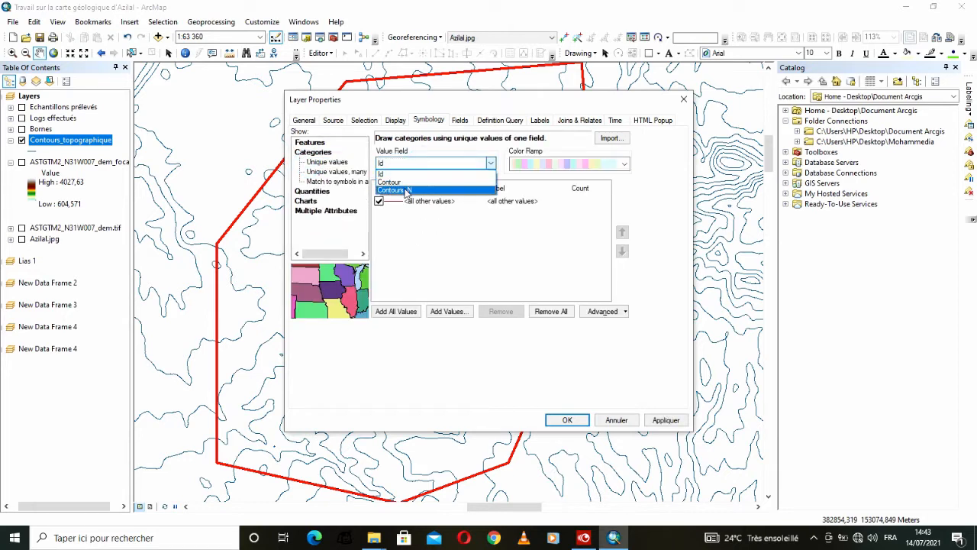
click(407, 191)
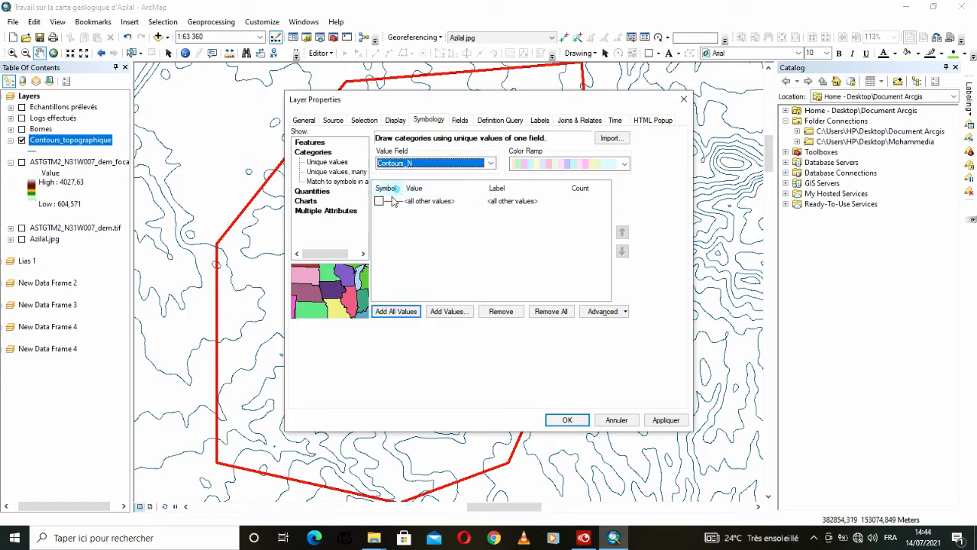
click(393, 312)
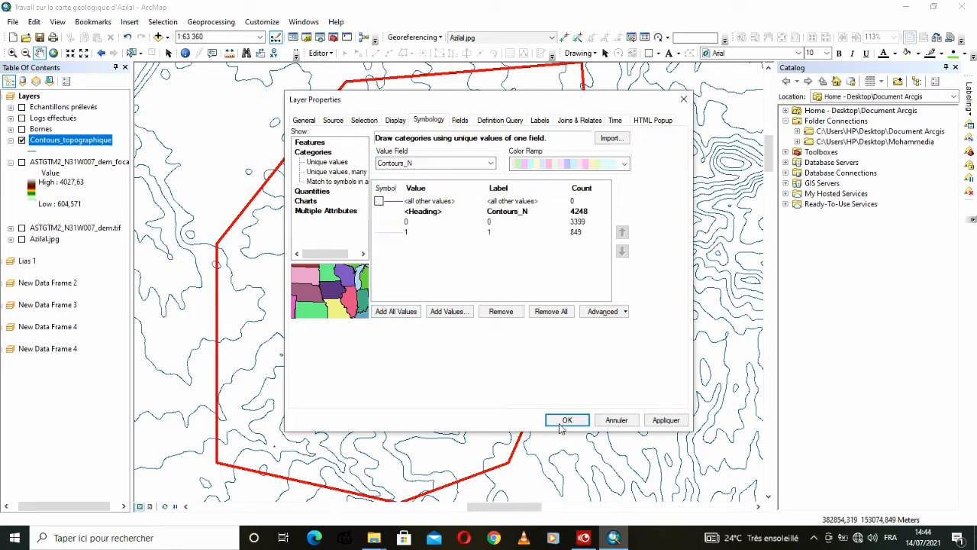
- Assign the "Contour, Topographic, Index" line symbol to the Contours_N value 1
double_click(392, 235)
scroll(671, 320, down, 3)
scroll(670, 329, down, 6)
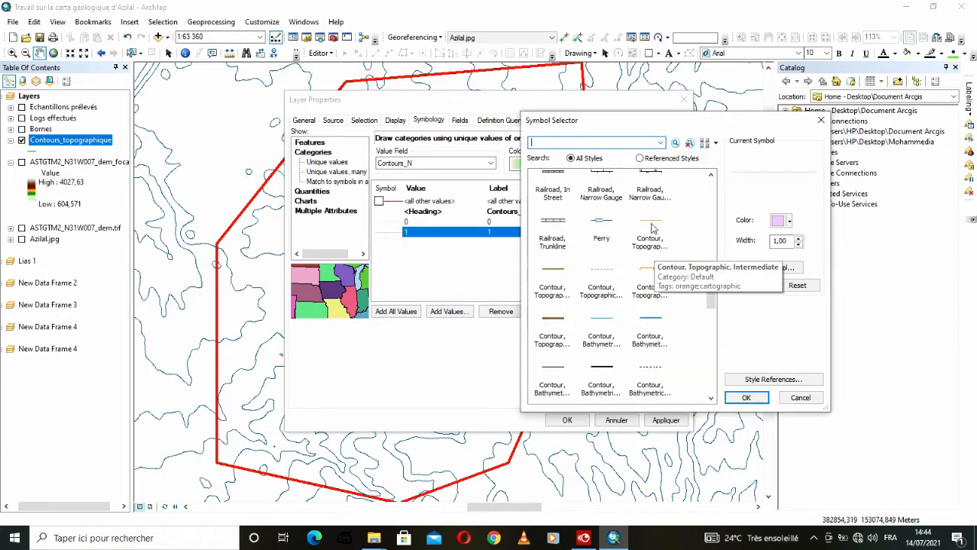
click(552, 290)
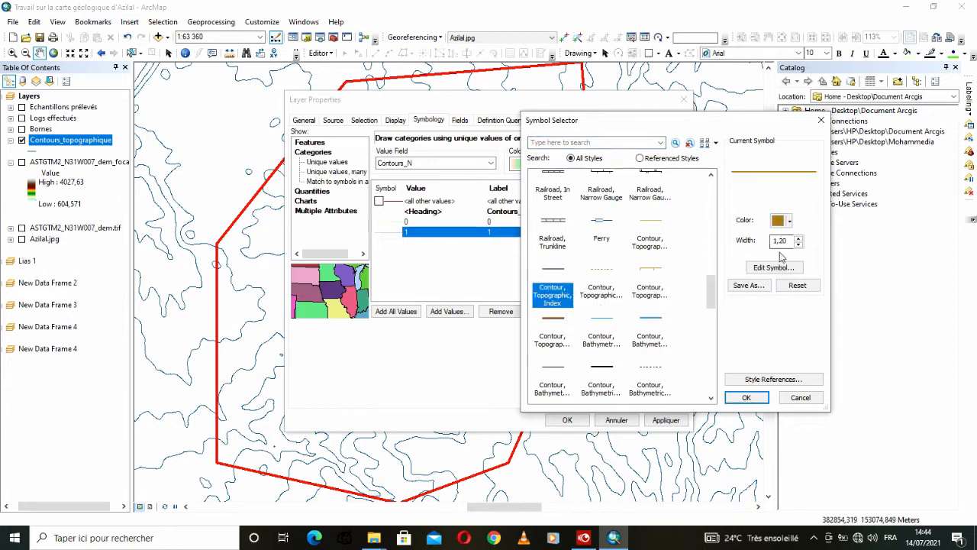
click(746, 397)
- Assign the "Contour, Topographic, Intermediate" line symbol to the Contours_N value 0, apply the layer symbology and inspect the contours on the map
click(404, 222)
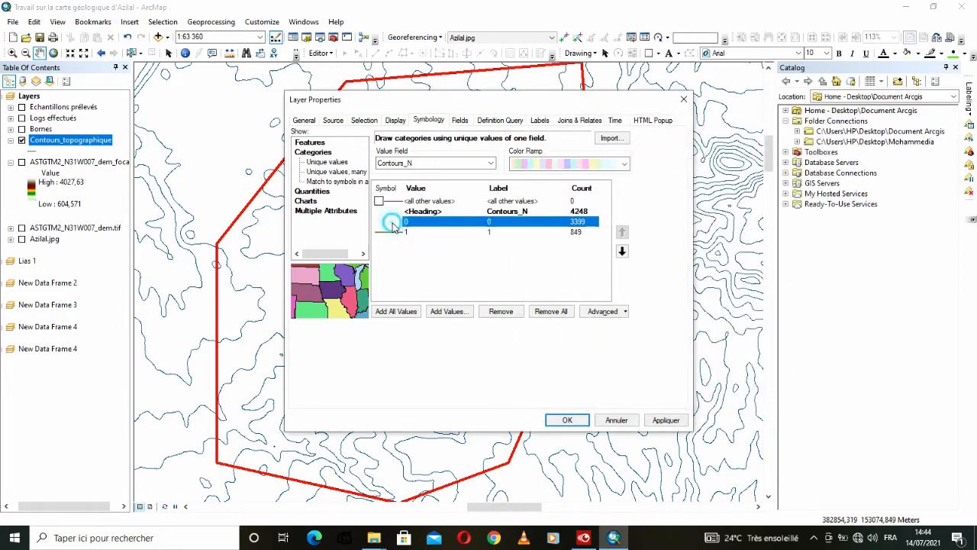
double_click(389, 221)
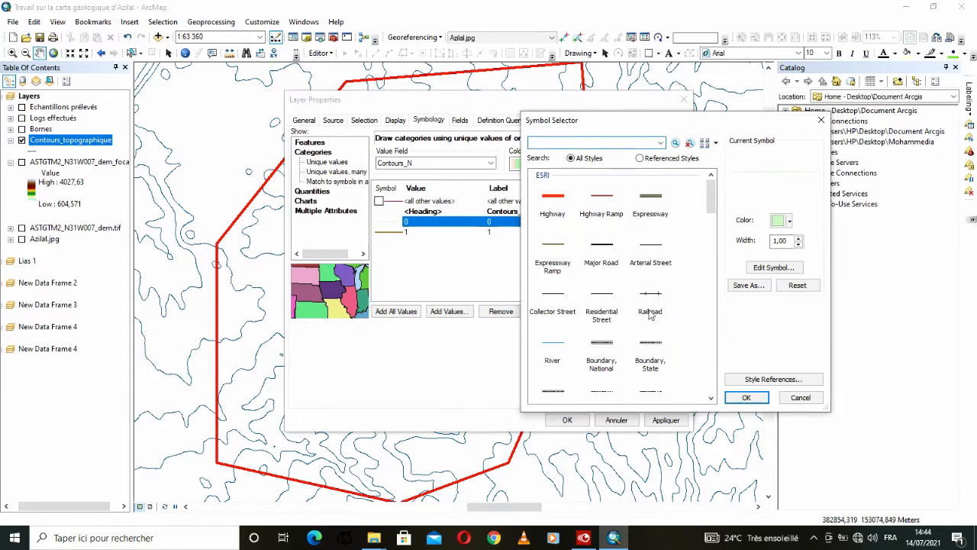
scroll(650, 319, down, 3)
scroll(649, 319, down, 5)
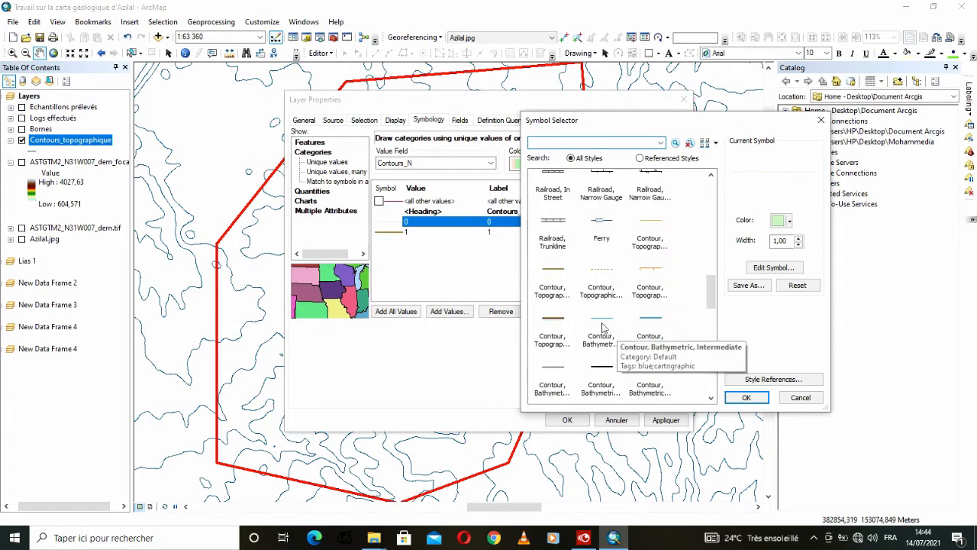
click(659, 241)
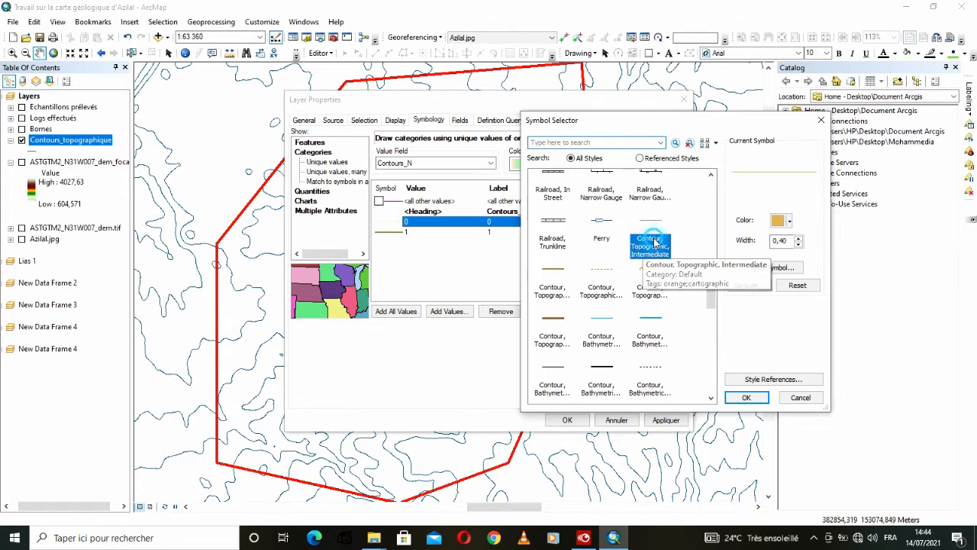
click(748, 398)
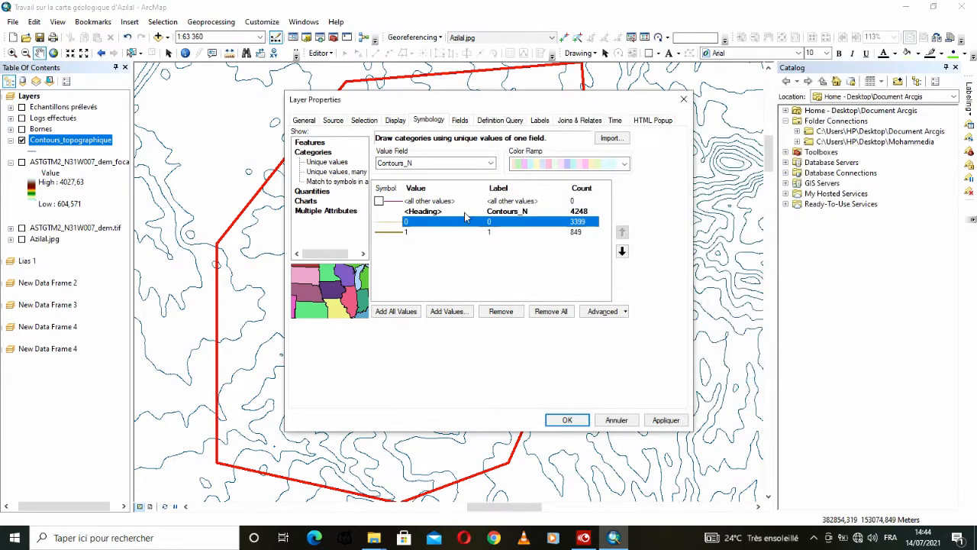
click(584, 420)
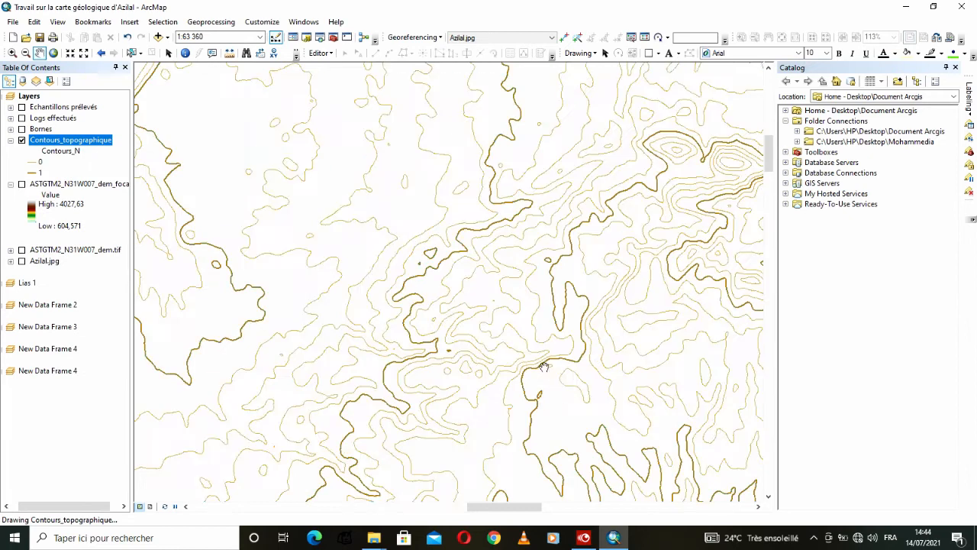
scroll(411, 278, up, 8)
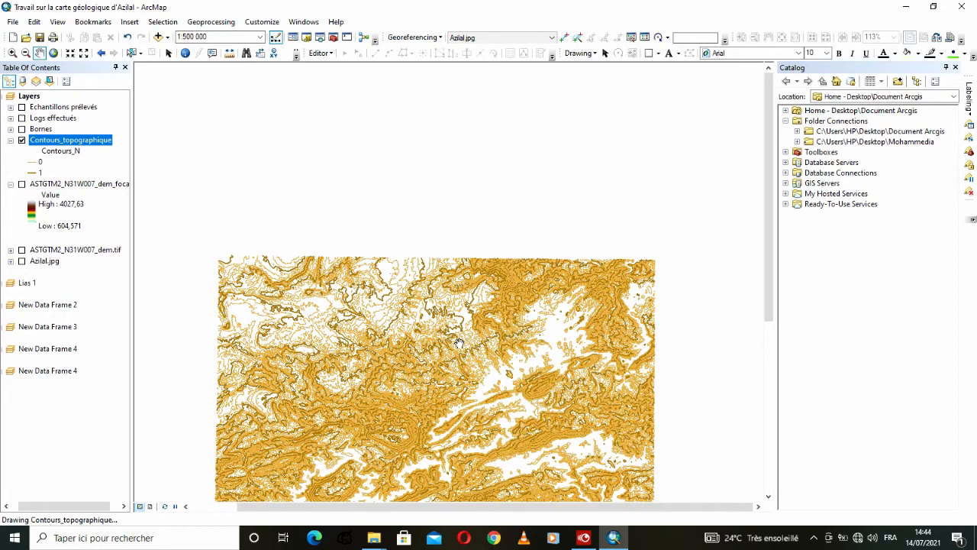
scroll(425, 290, down, 4)
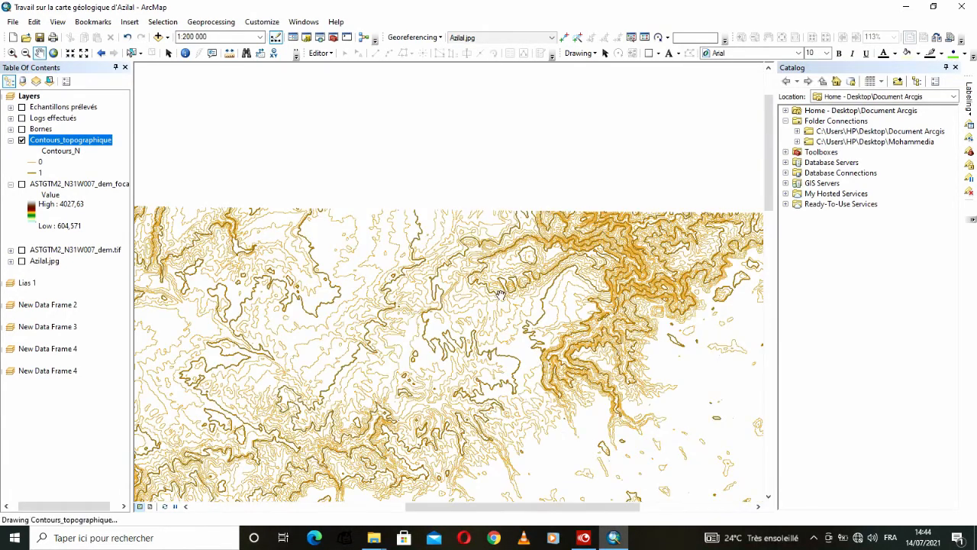
scroll(472, 347, down, 1)
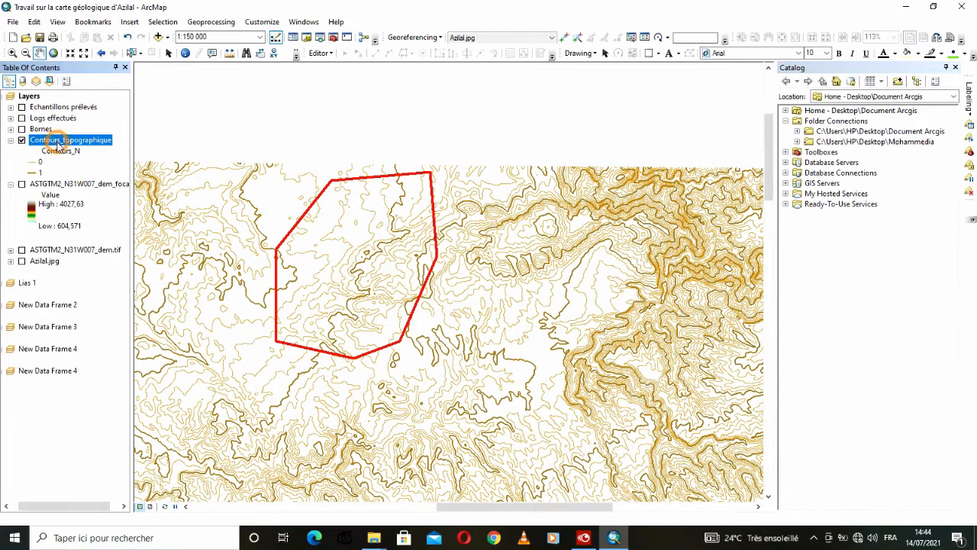
- Turn on the feature labels of Contours_topographique, inspect them around the study area and turn them off again
right_click(58, 143)
drag(335, 270, 384, 273)
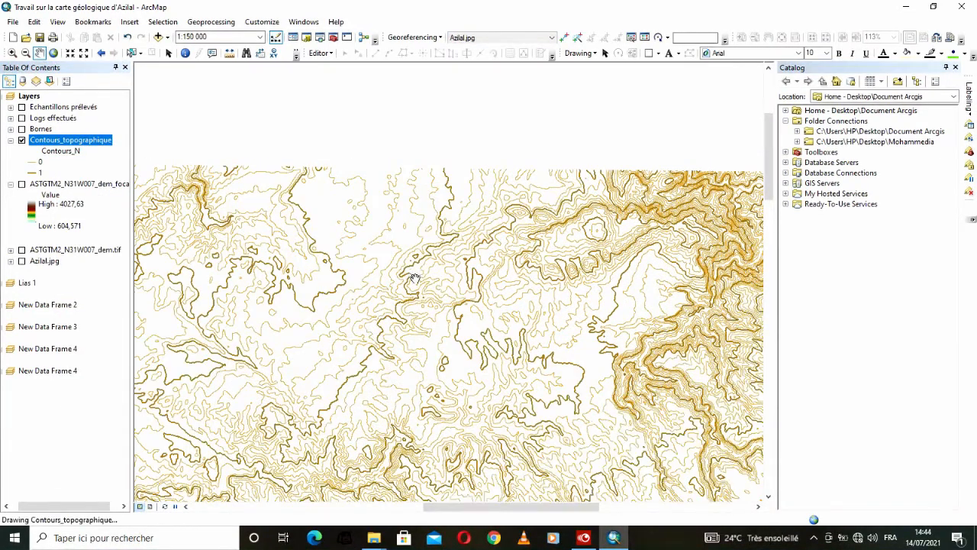
scroll(383, 267, up, 1)
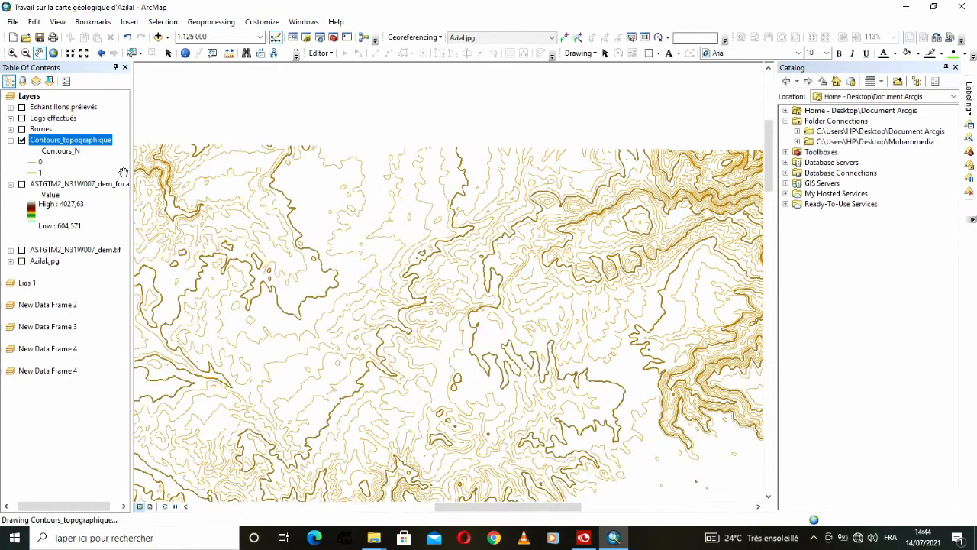
right_click(80, 142)
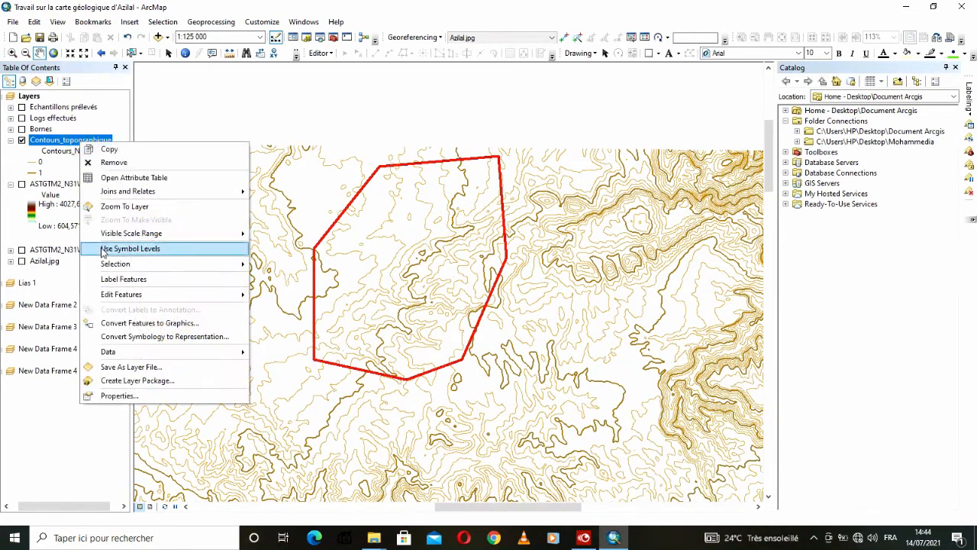
click(137, 283)
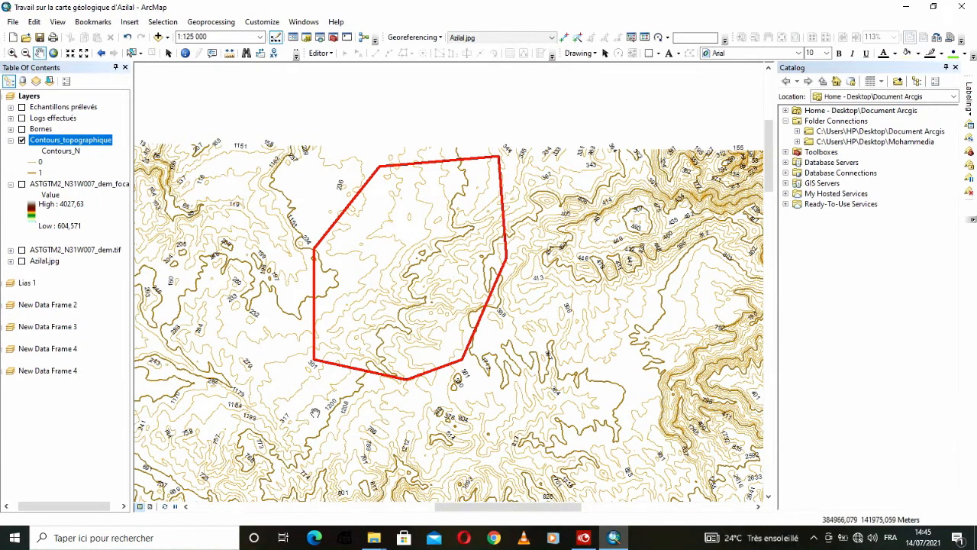
scroll(375, 299, up, 2)
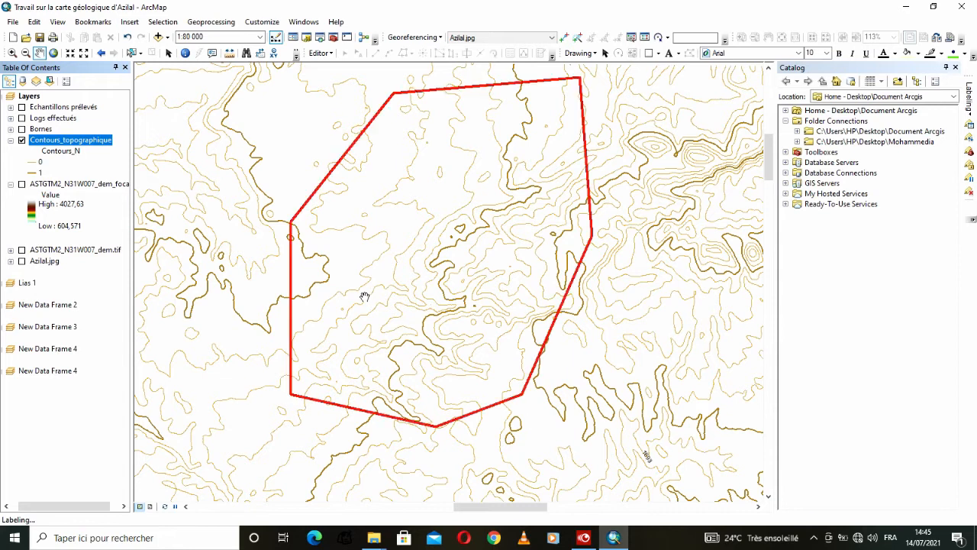
scroll(370, 296, up, 1)
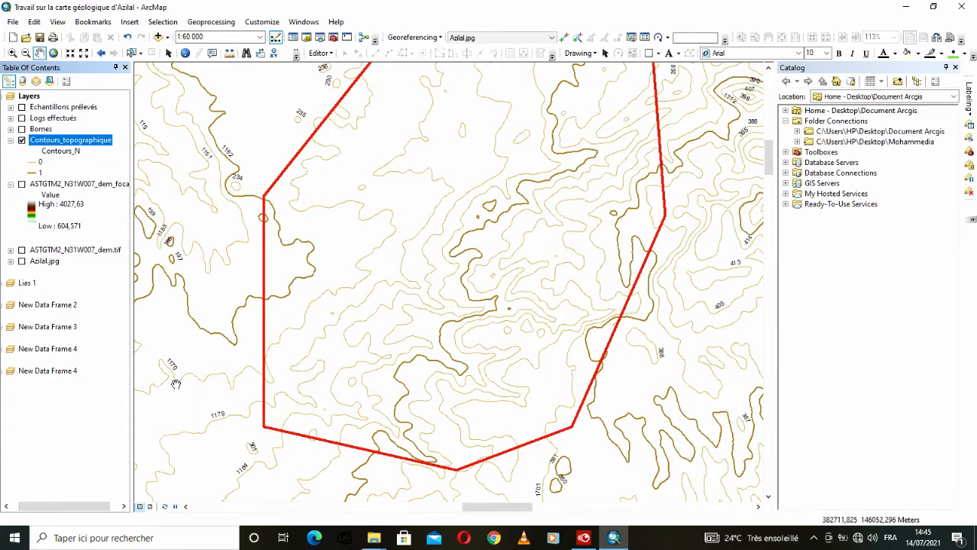
right_click(42, 141)
click(90, 279)
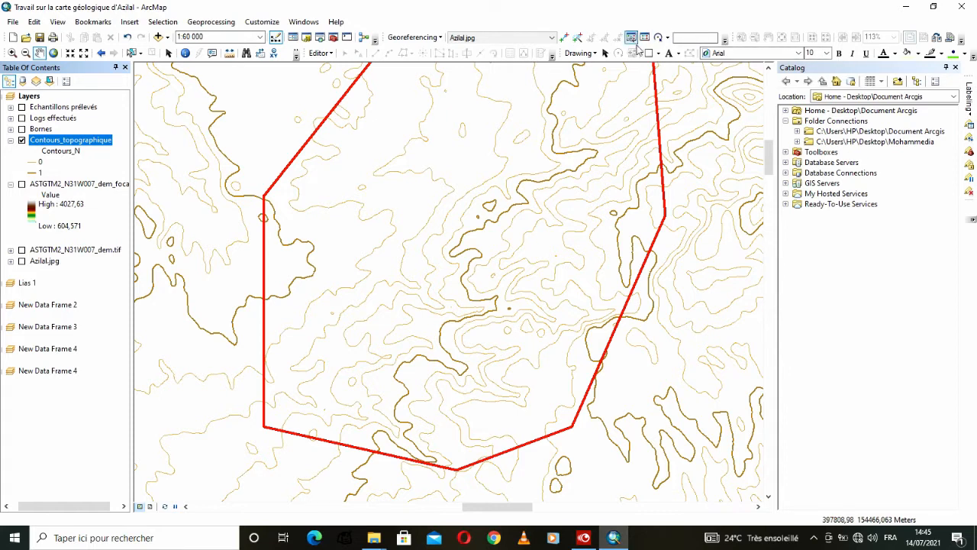
- Close the catalog, enable labelling of Contours_topographique in the Label Manager and set its default class label field to Contours_N
right_click(557, 60)
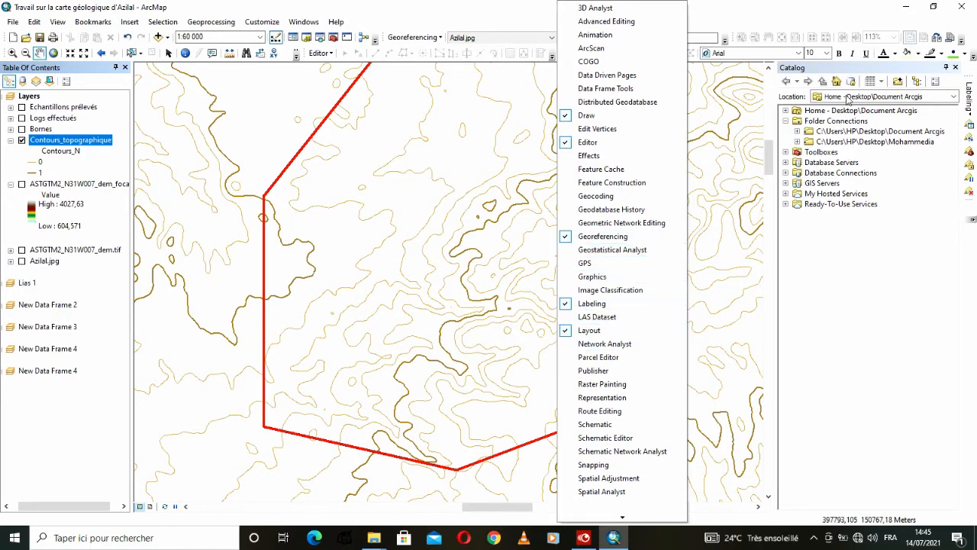
click(815, 6)
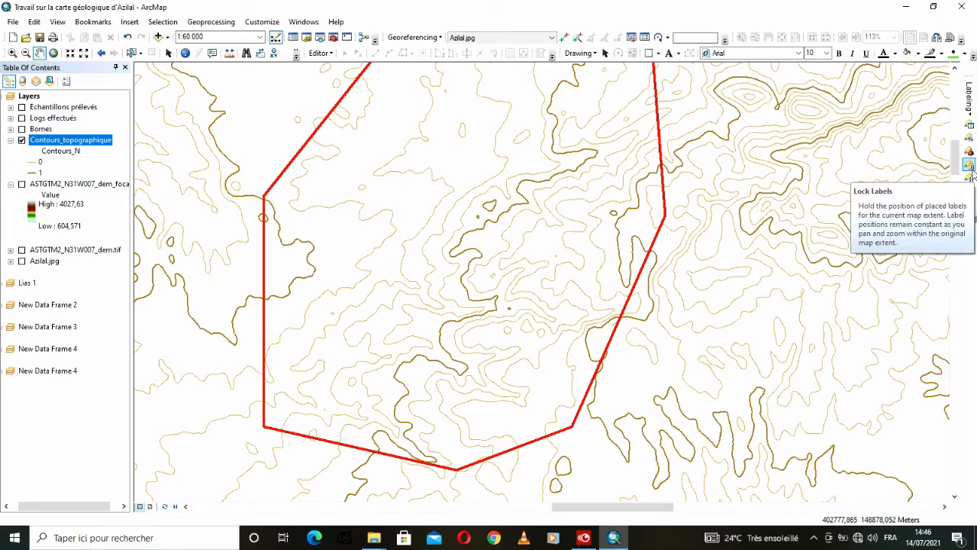
click(969, 124)
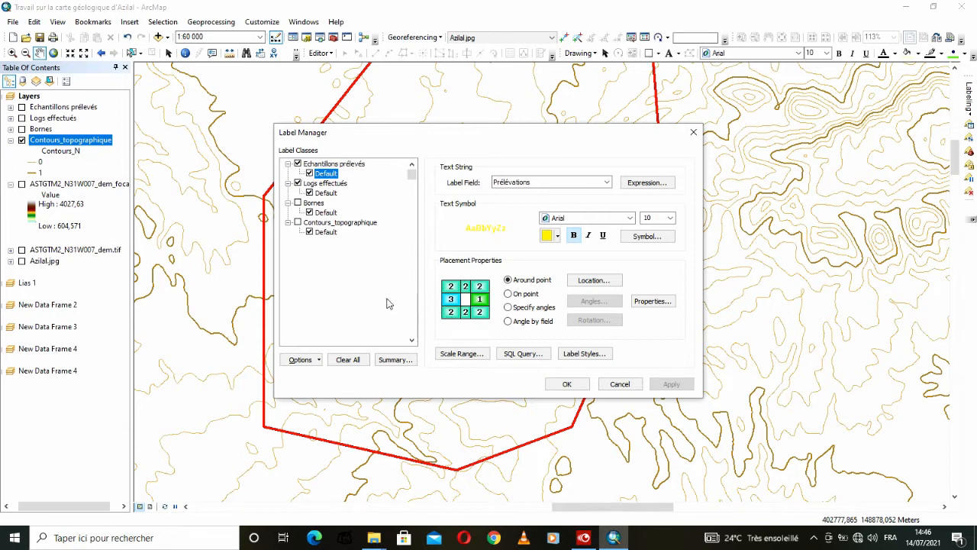
click(298, 222)
click(568, 182)
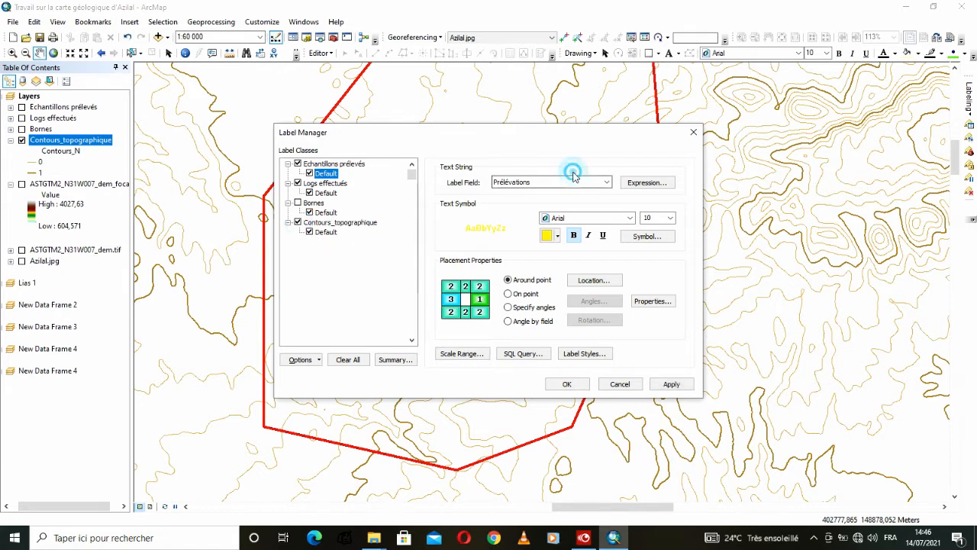
click(319, 223)
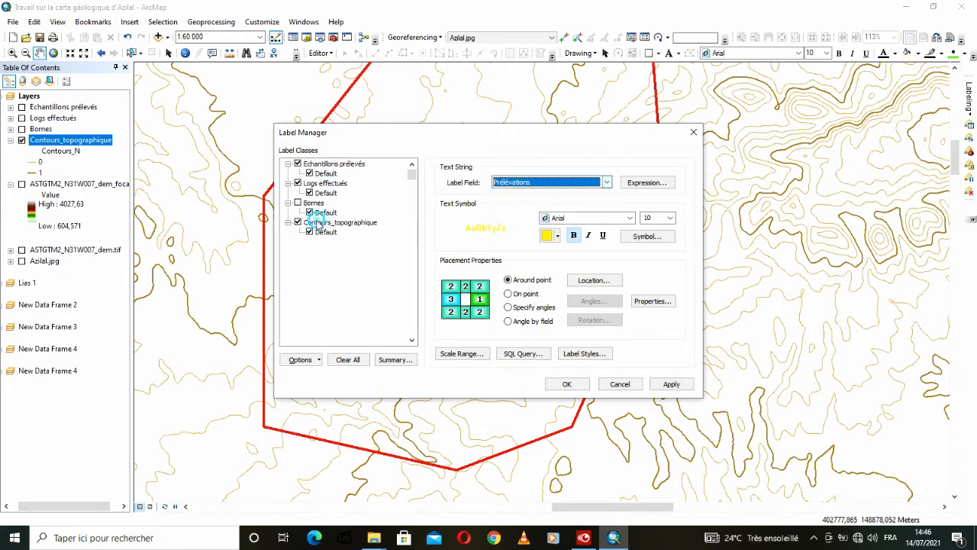
click(326, 224)
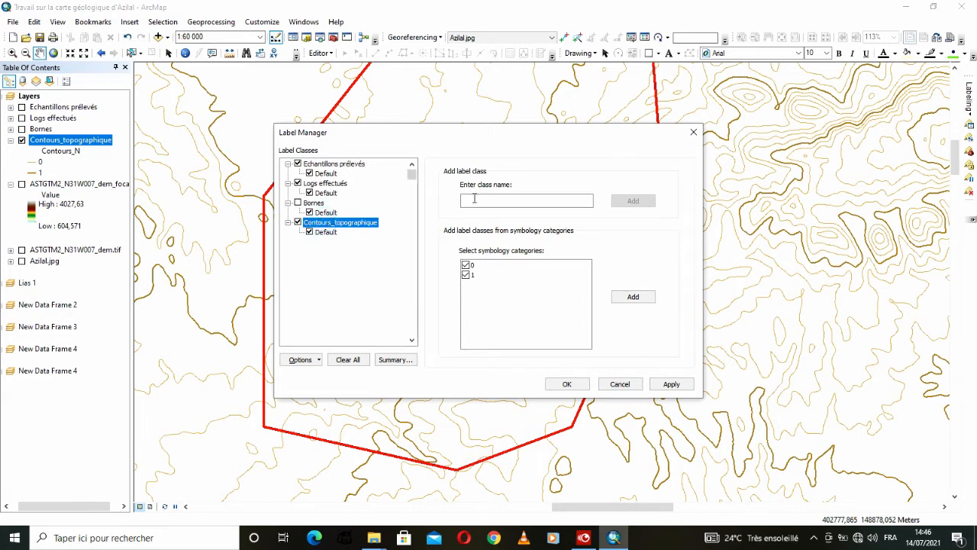
click(324, 232)
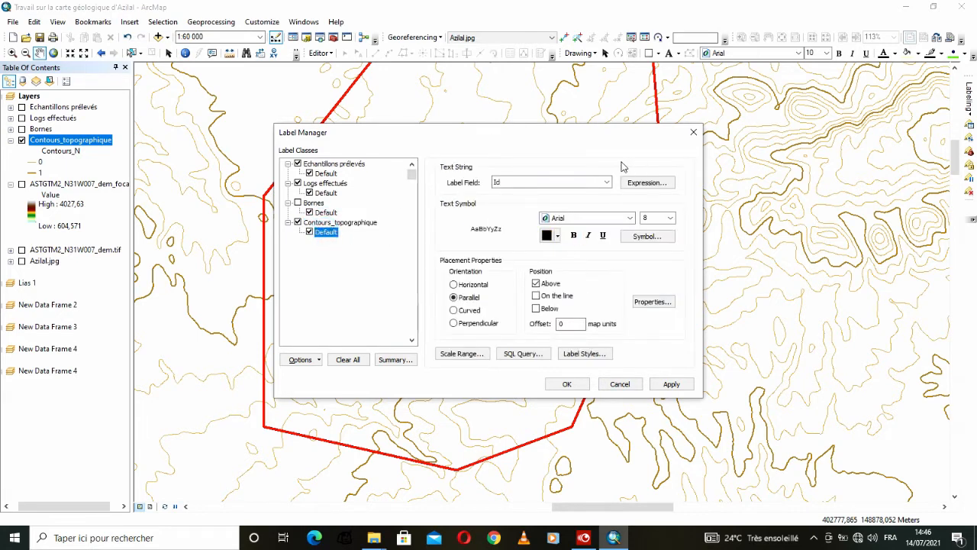
click(605, 183)
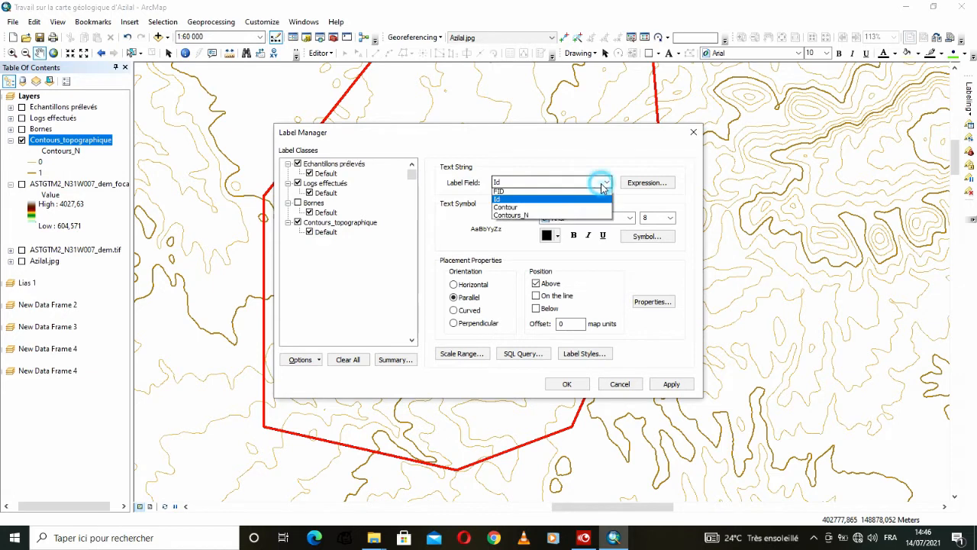
click(541, 216)
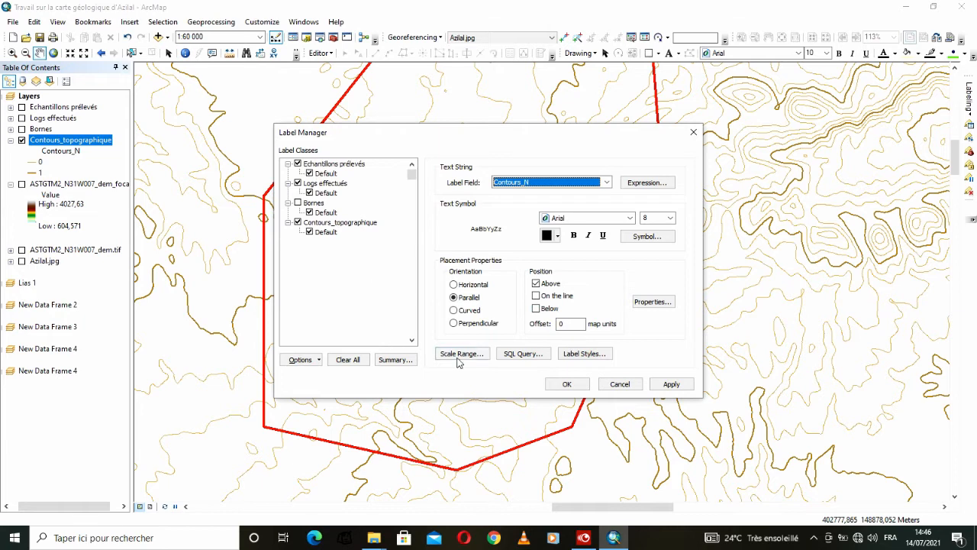
- Restrict the default label class of Contours_topographique with the SQL query "Contours_N" = 1
click(521, 356)
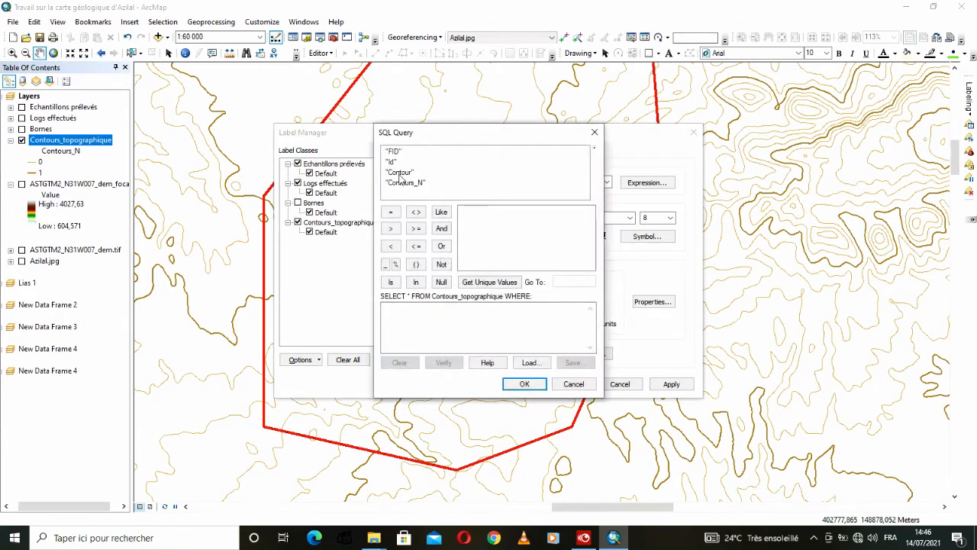
click(404, 183)
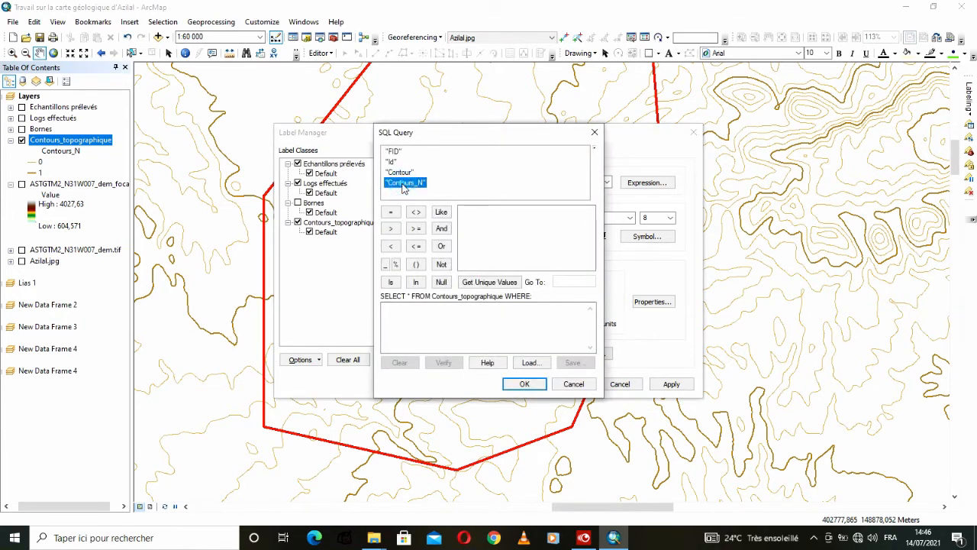
double_click(409, 184)
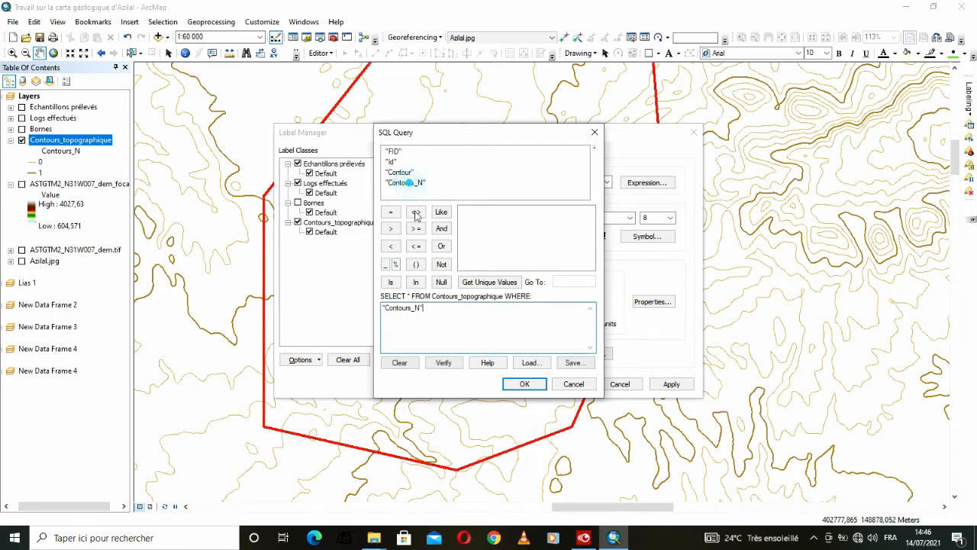
click(390, 211)
click(489, 282)
click(464, 221)
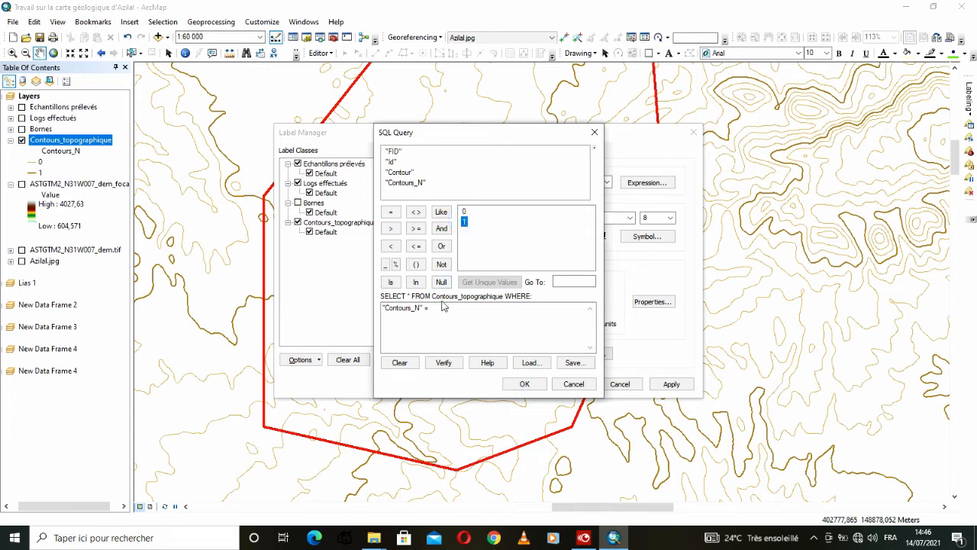
double_click(465, 221)
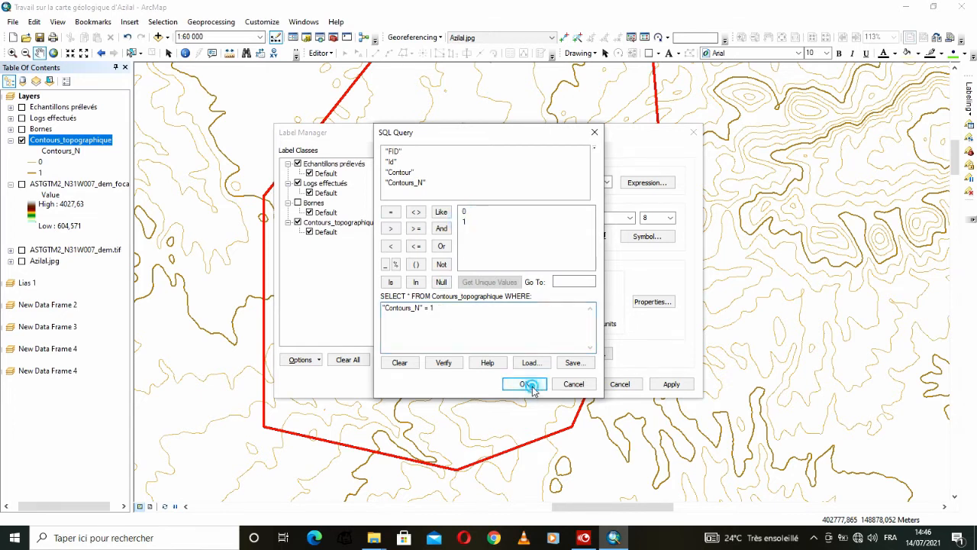
click(527, 384)
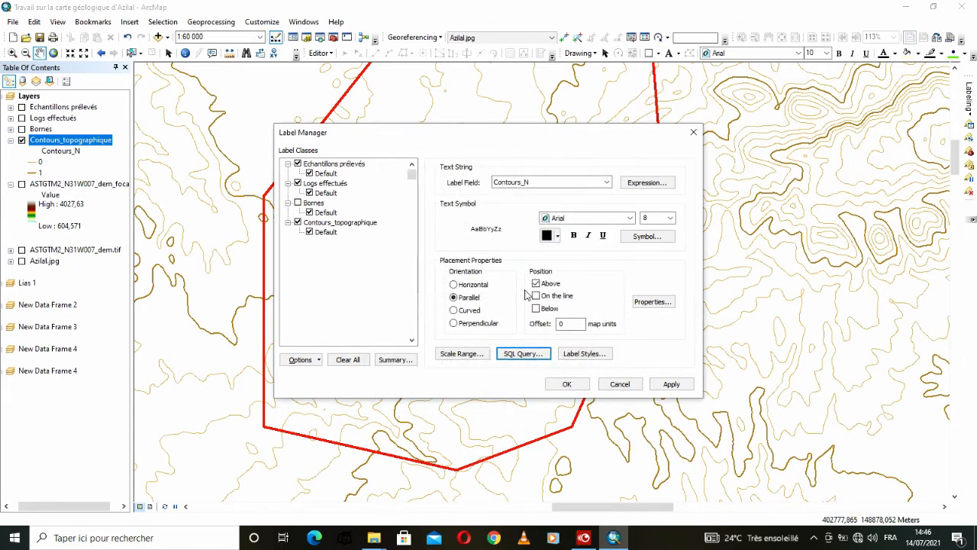
- Position the contour labels on the line instead of above it and accept the label settings
drag(532, 143, 460, 158)
click(465, 312)
click(469, 301)
click(464, 311)
click(467, 314)
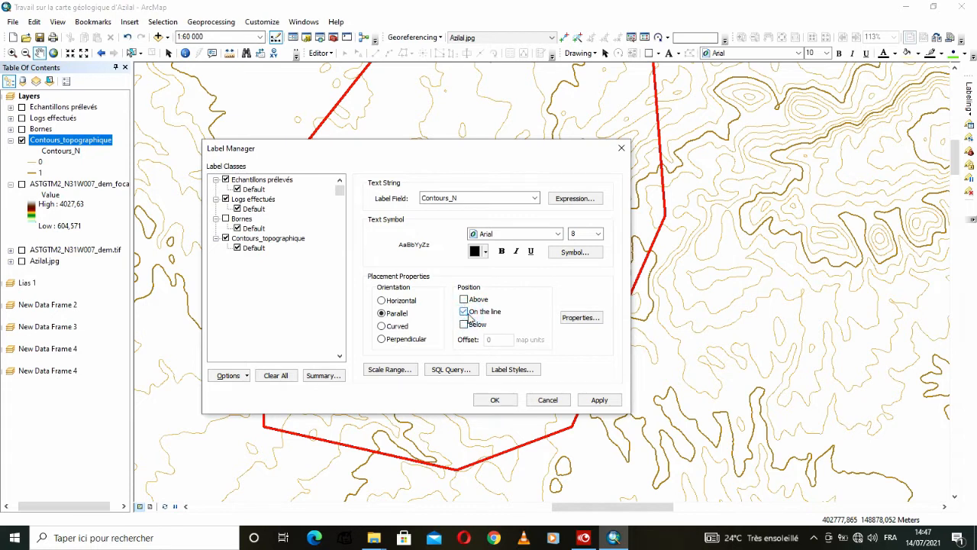
click(495, 400)
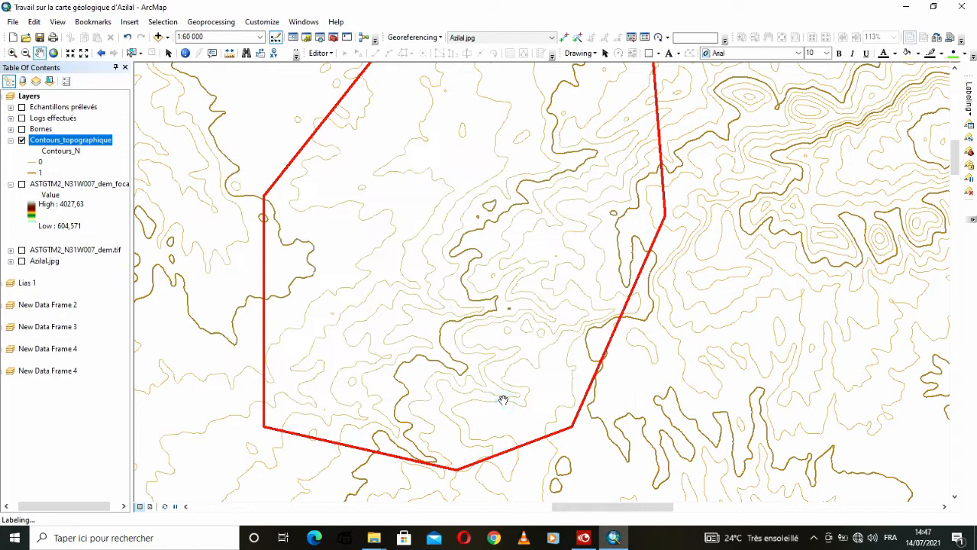
- Switch the Contours_topographique labels off and back on
right_click(81, 148)
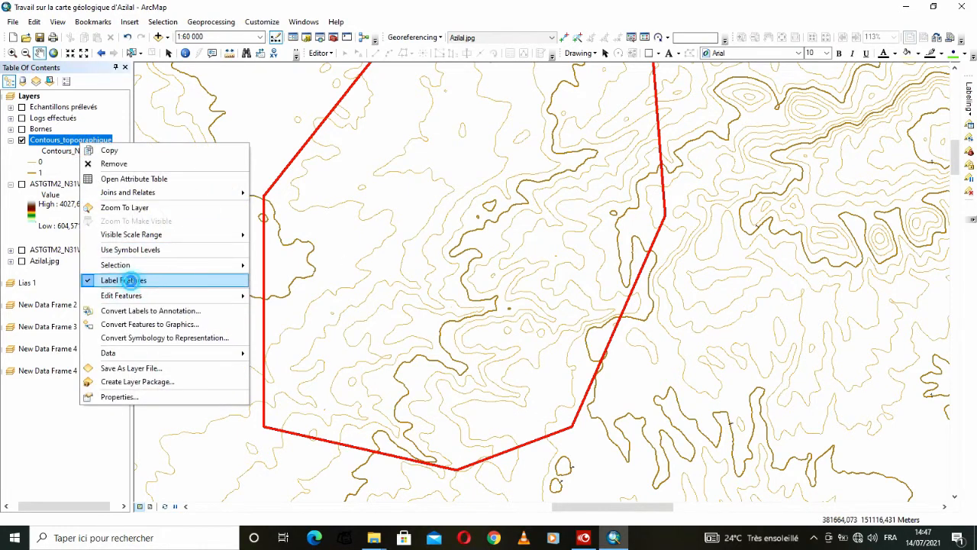
click(129, 281)
right_click(48, 143)
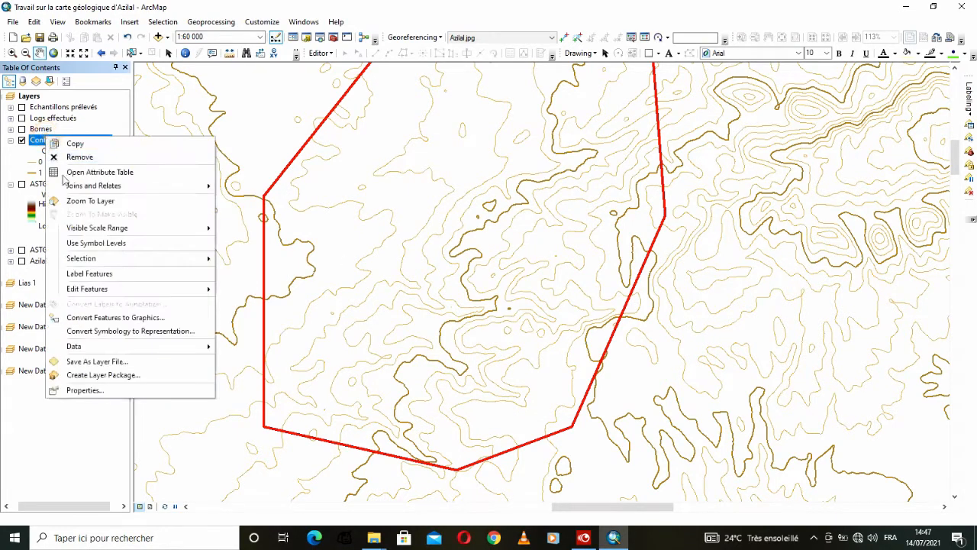
click(90, 275)
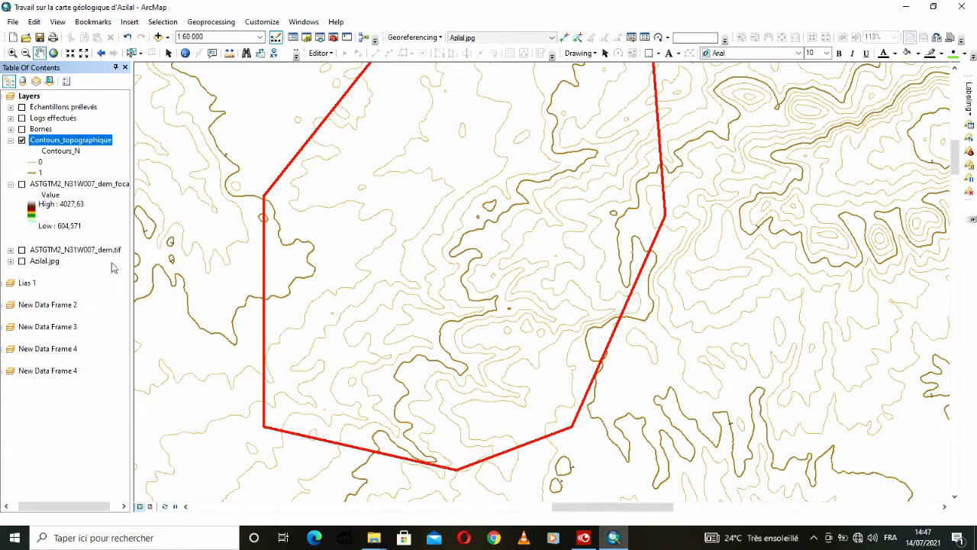
- Set the label field to Id in the Contours_topographique layer properties, apply it and inspect the labels across the map
right_click(57, 145)
click(93, 394)
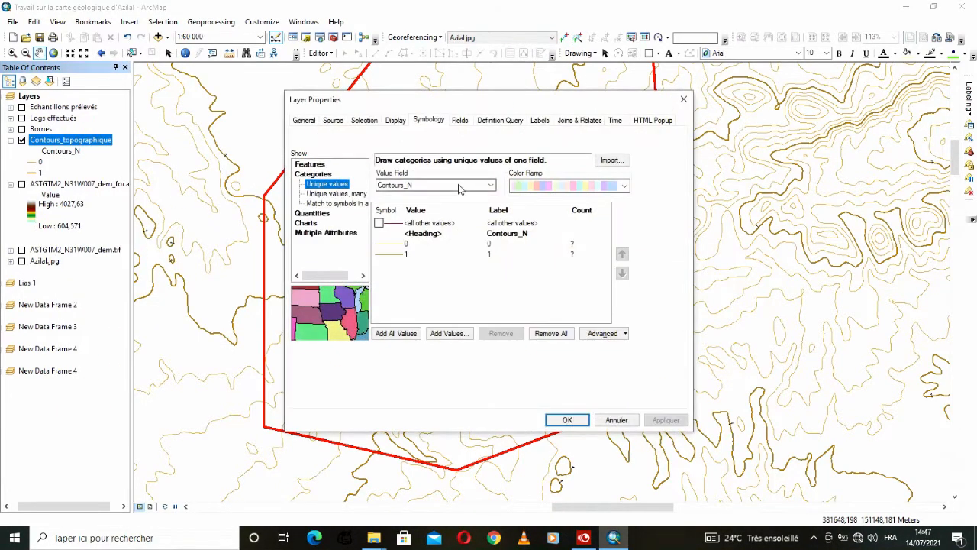
click(537, 121)
click(417, 216)
click(403, 235)
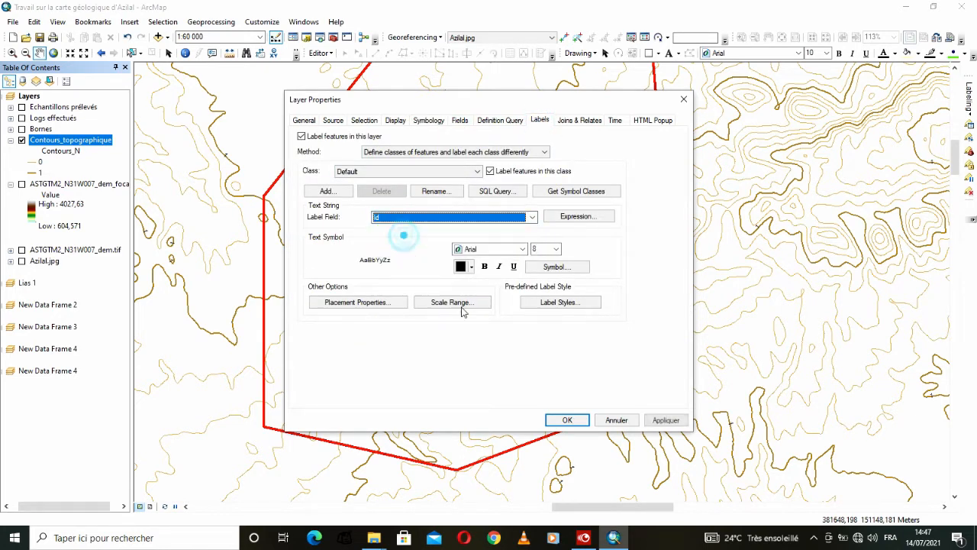
click(650, 418)
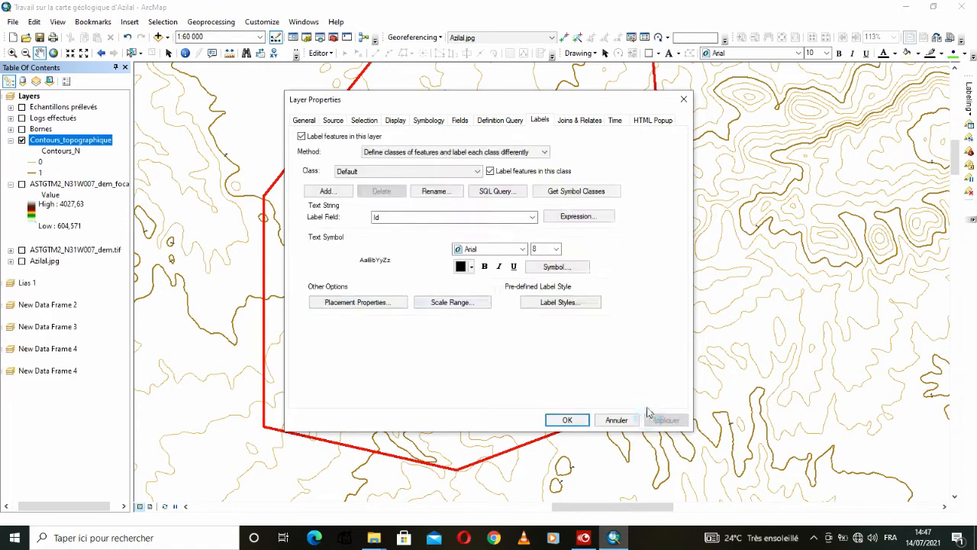
drag(527, 99, 766, 152)
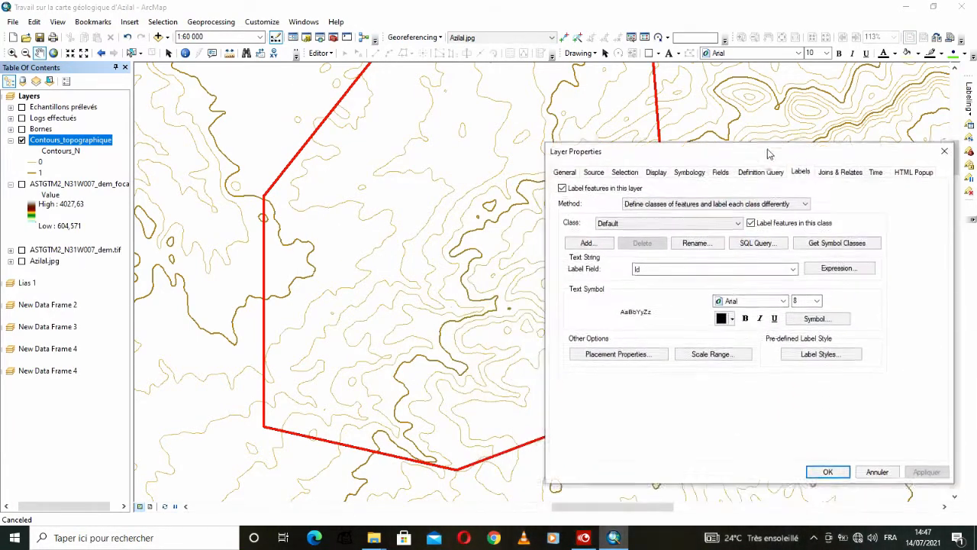
click(731, 265)
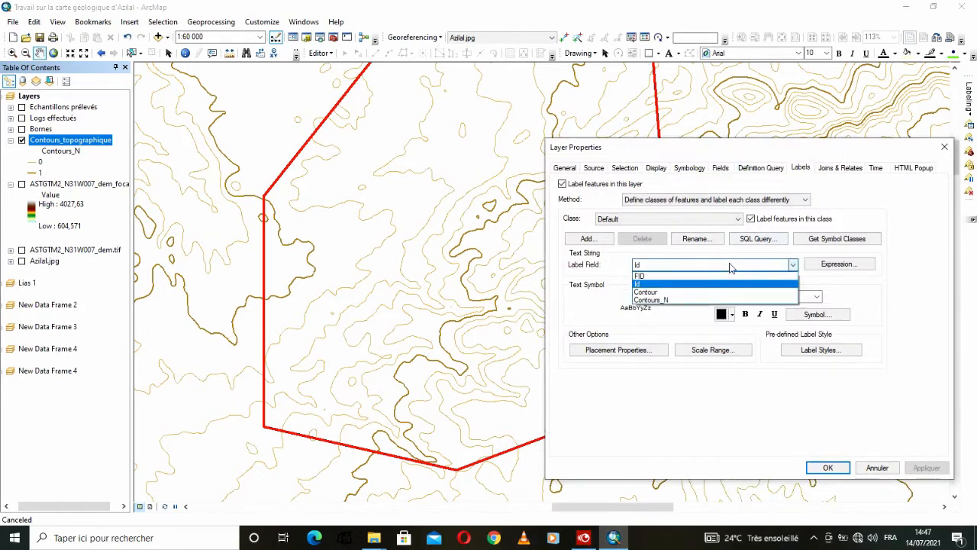
click(666, 277)
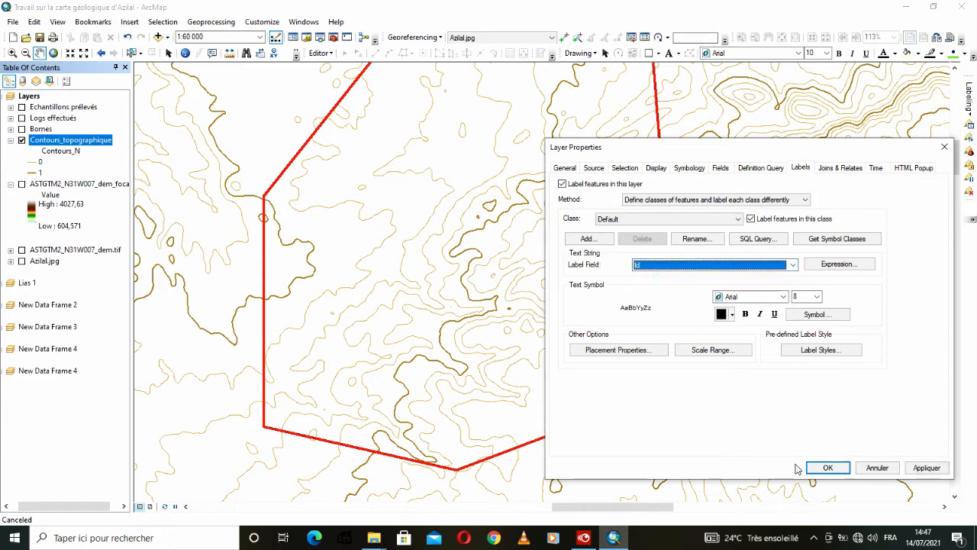
click(827, 468)
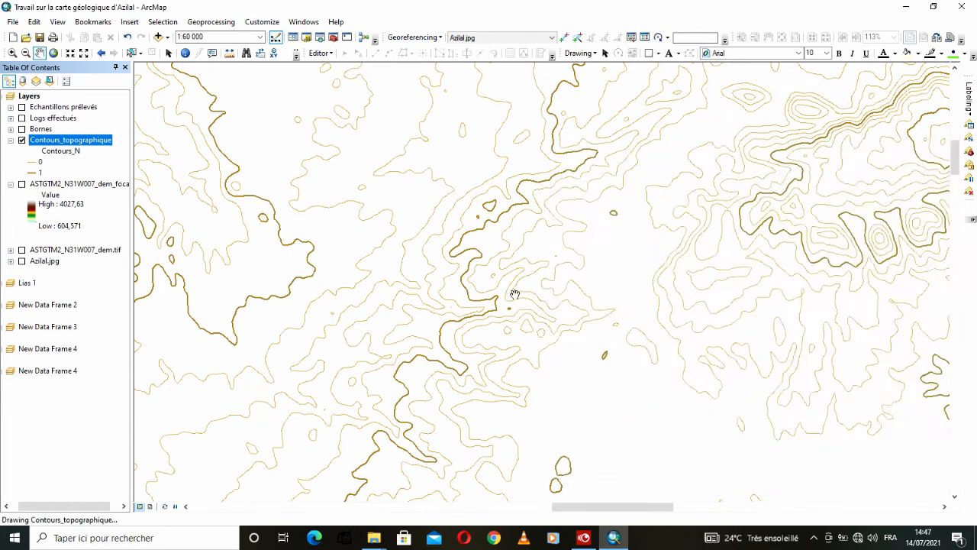
scroll(515, 294, up, 5)
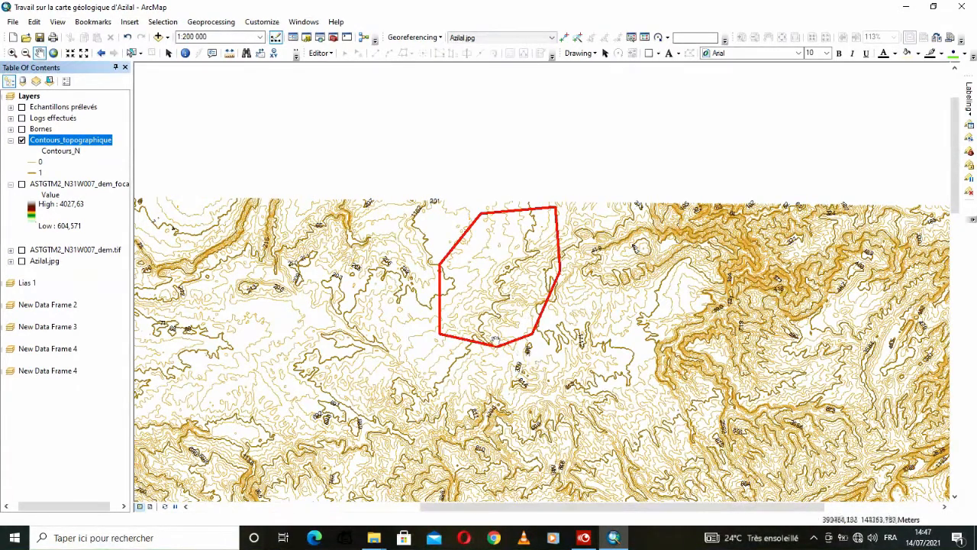
- Examine the topographic contours on their own and over the Azilal.jpg geological map around the red study area
scroll(544, 378, down, 2)
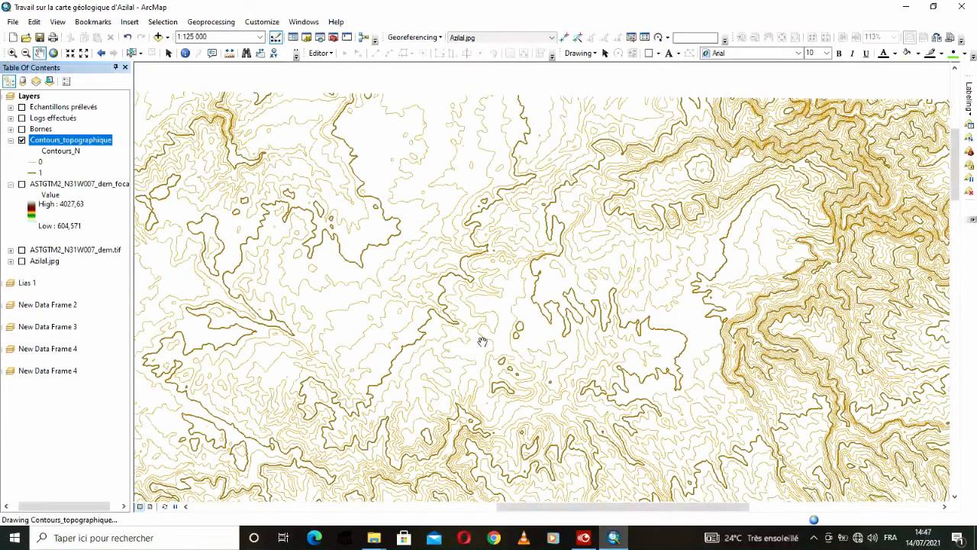
drag(474, 239, 469, 290)
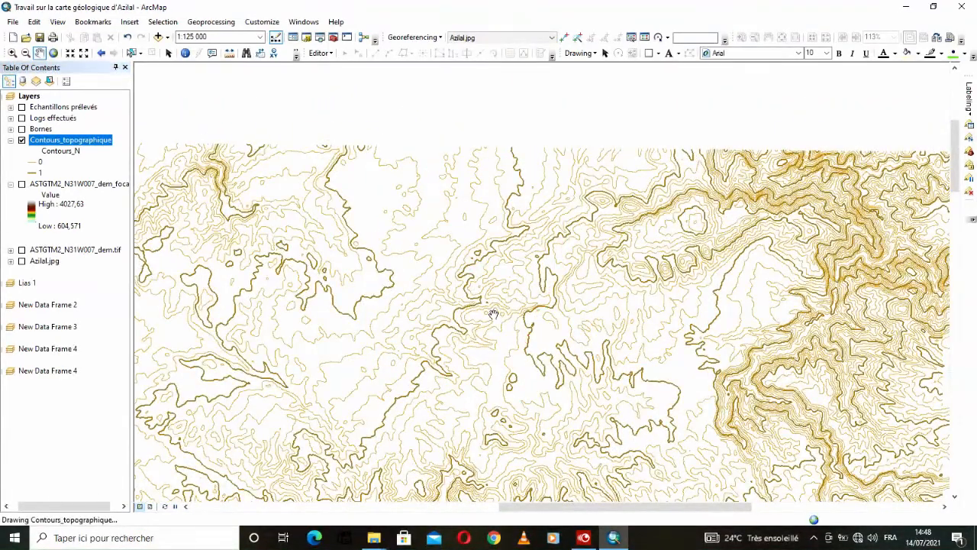
scroll(366, 321, up, 2)
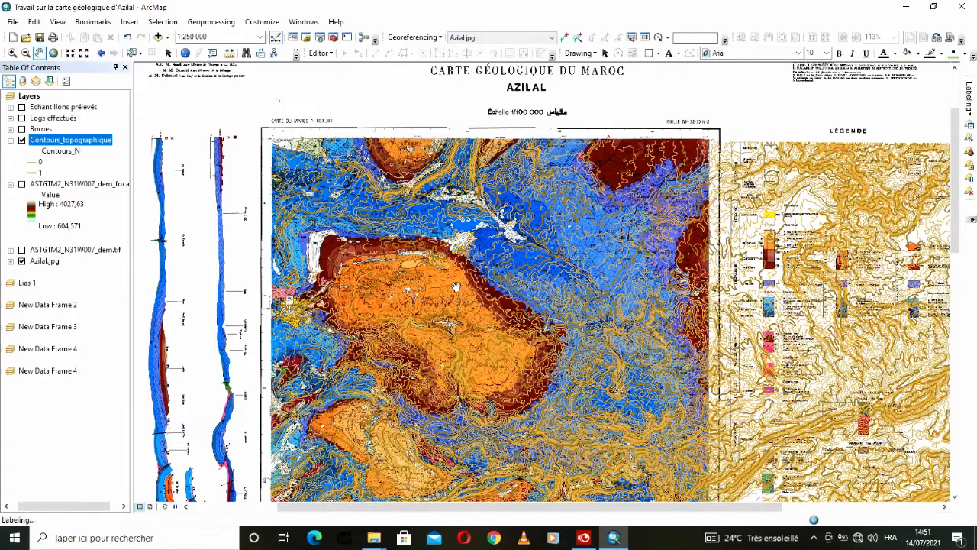
scroll(457, 287, up, 1)
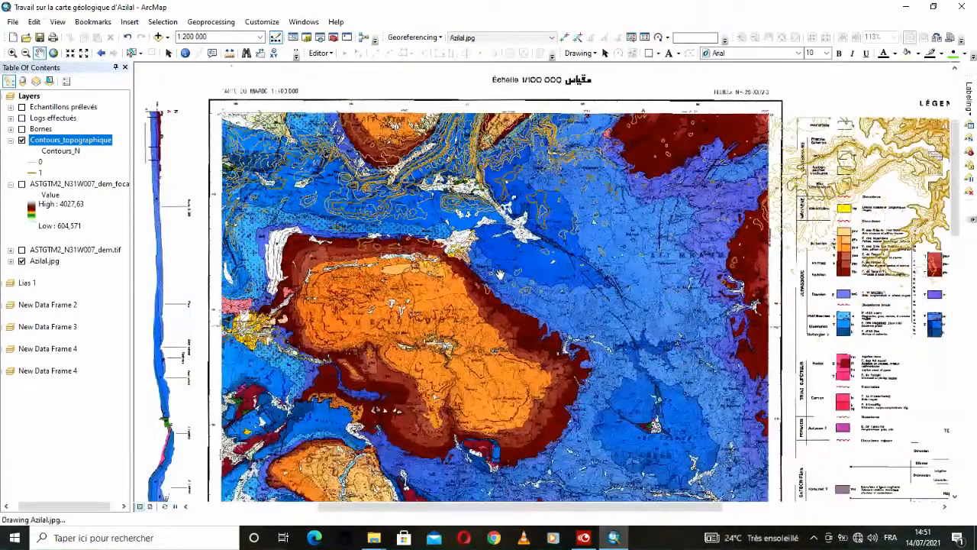
drag(499, 273, 490, 305)
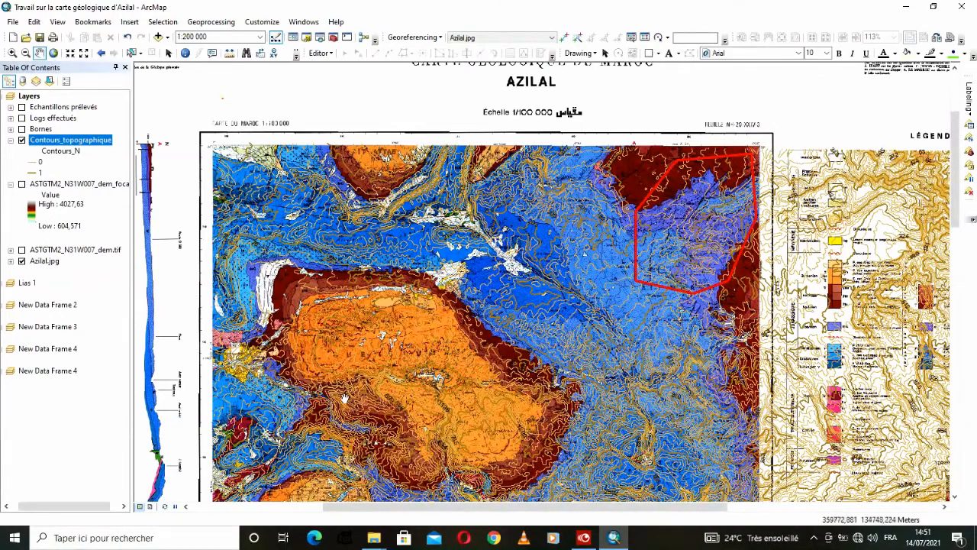
drag(679, 287, 541, 390)
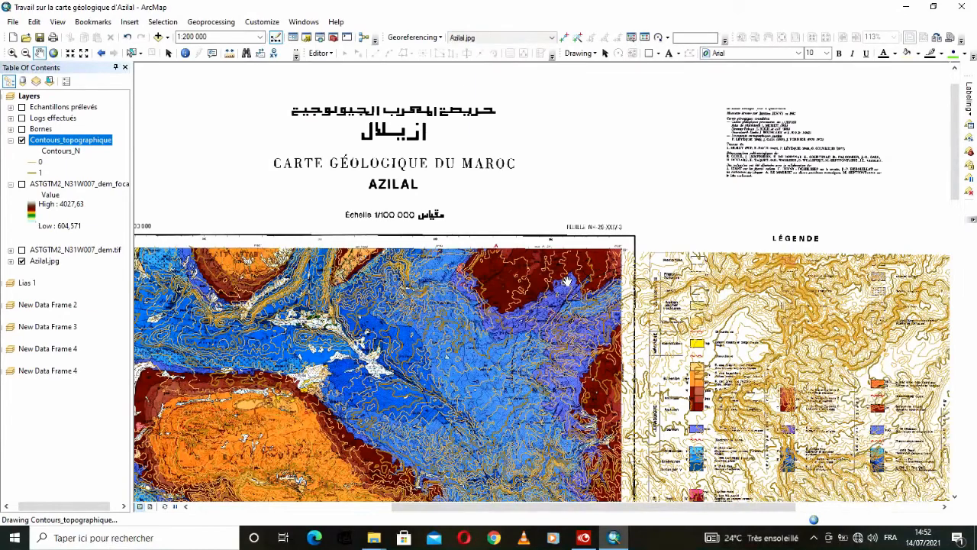
scroll(566, 281, up, 3)
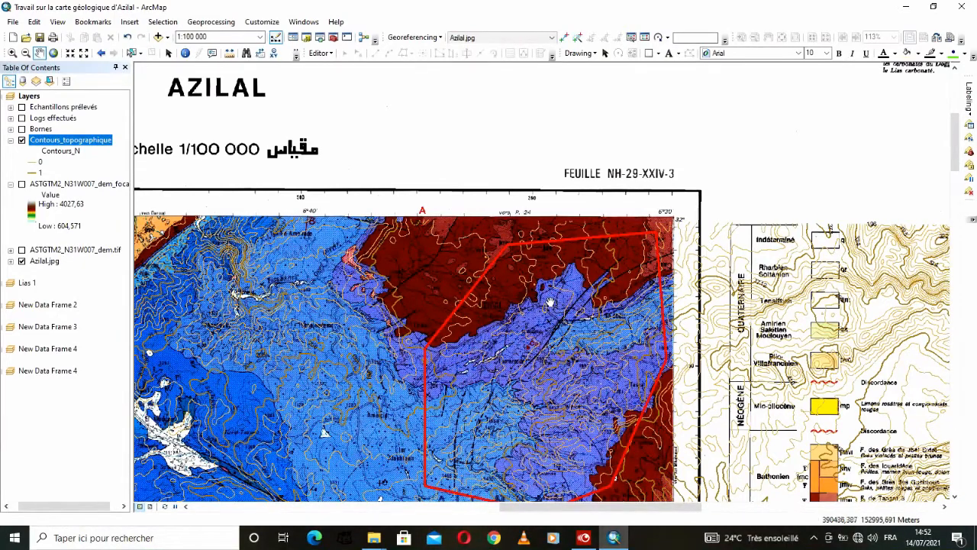
drag(548, 299, 516, 246)
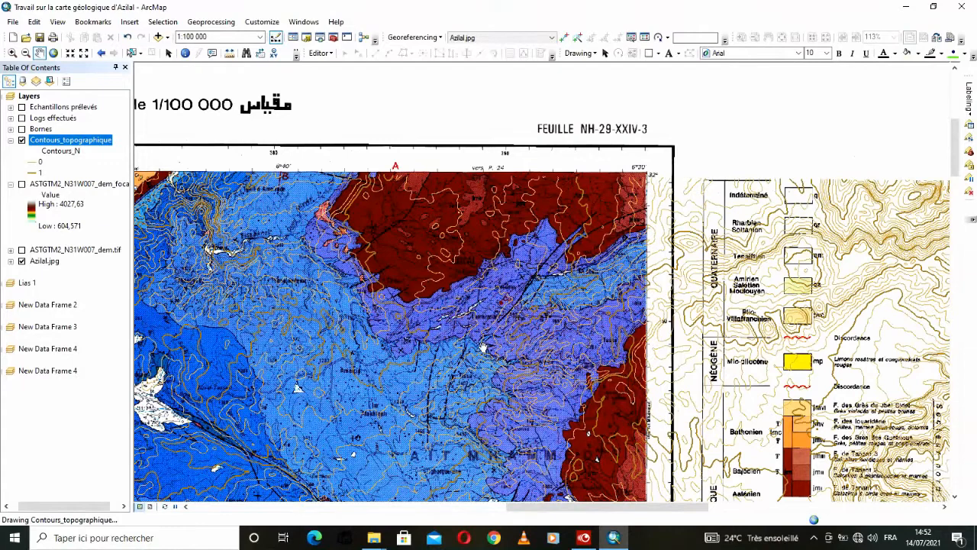
drag(517, 316, 485, 298)
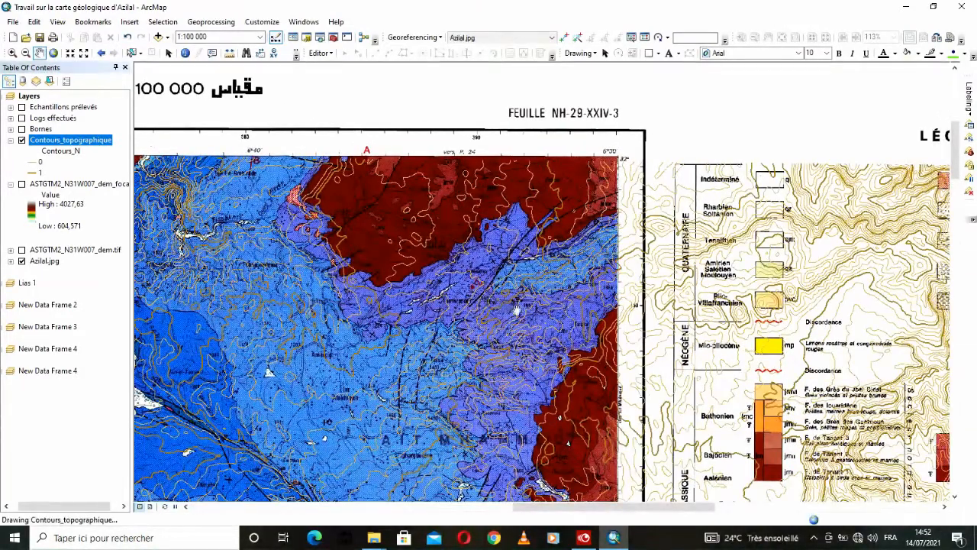
scroll(519, 309, up, 2)
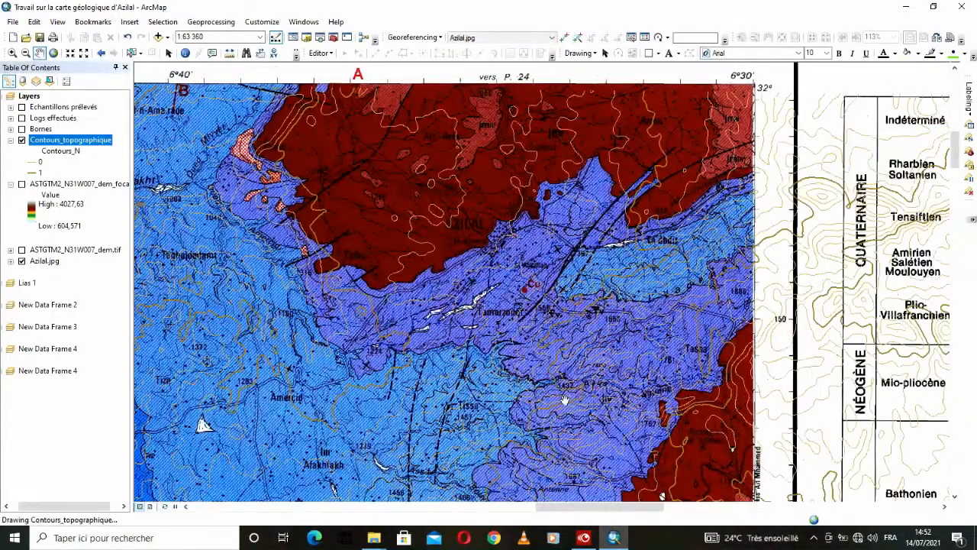
scroll(550, 366, down, 3)
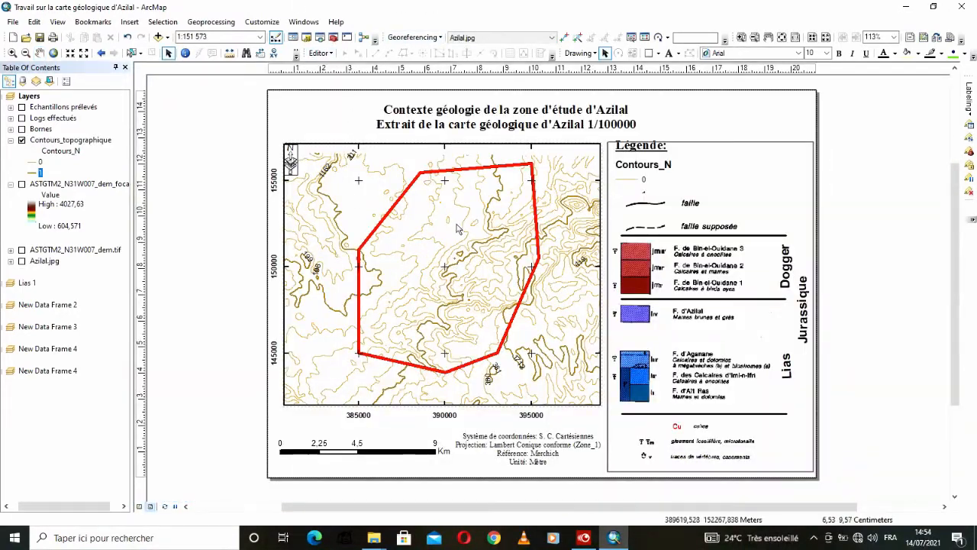
- Save the map document under the new name "Travail sur la carte géologique d'Azilal (MNT_ topographie)" in the Document Arcgis folder
click(658, 253)
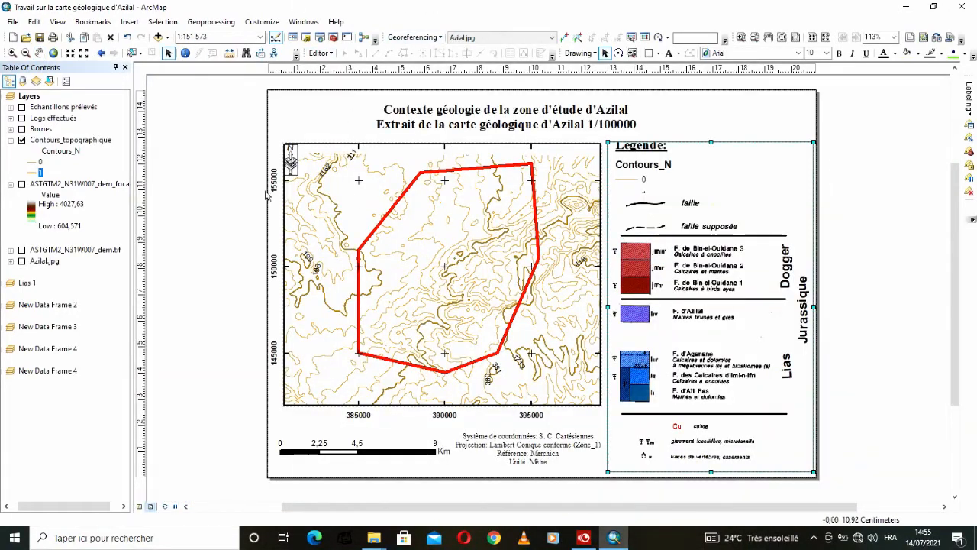
click(13, 21)
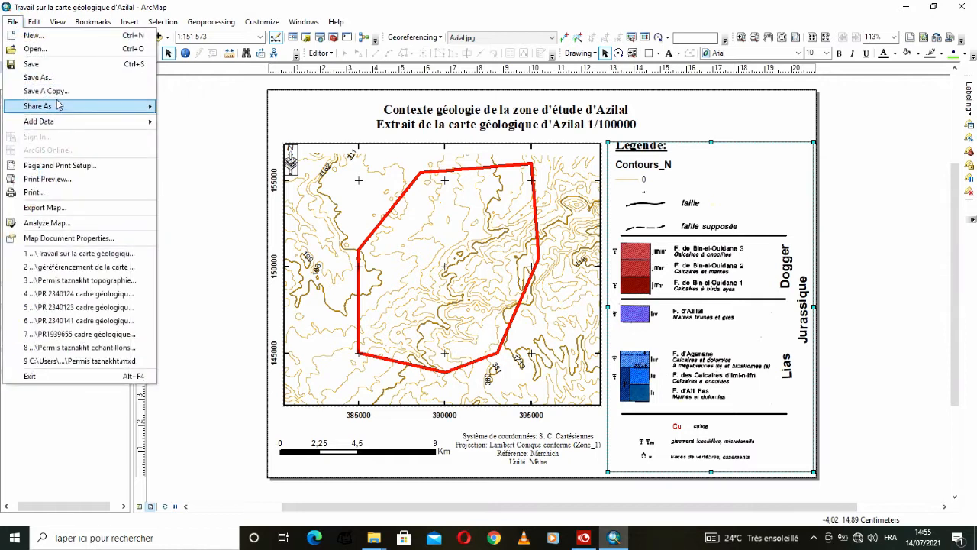
click(55, 80)
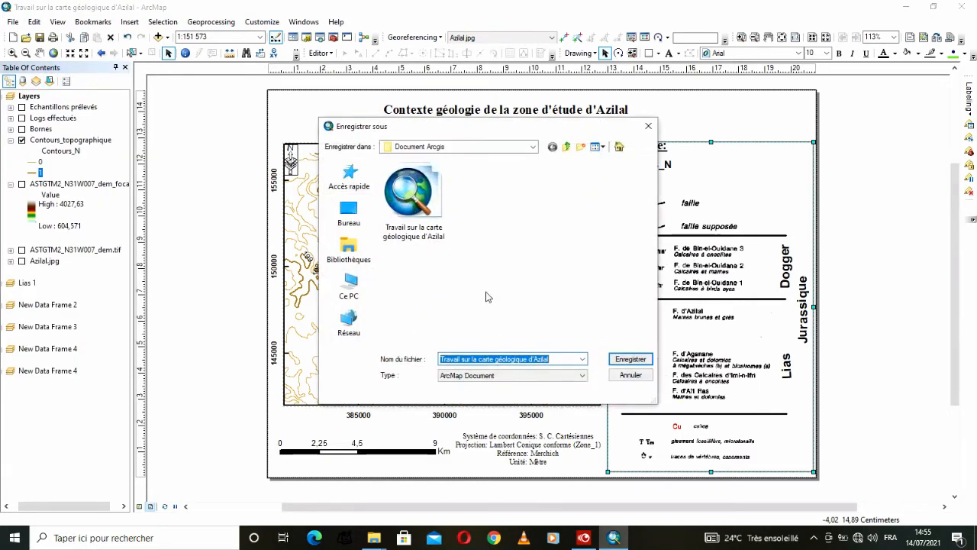
click(516, 358)
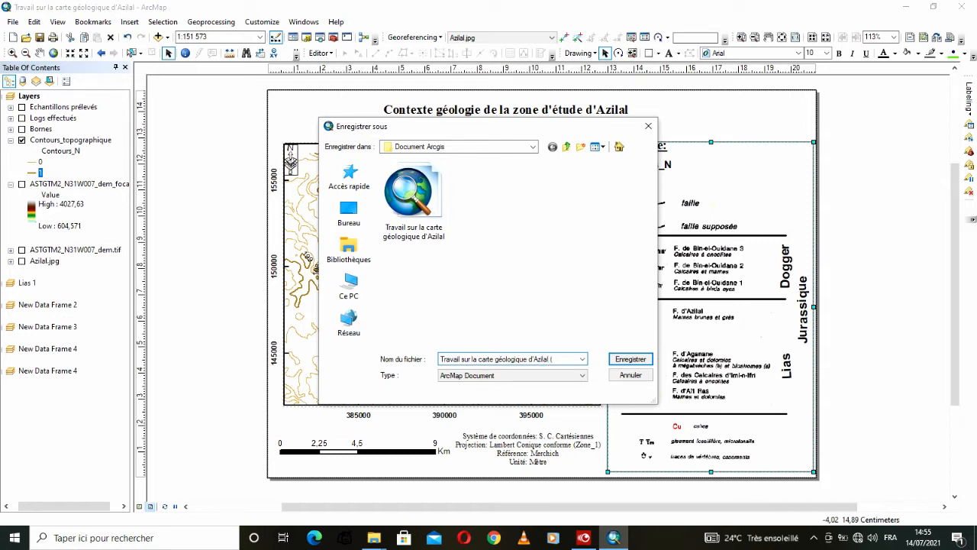
text((Contexte)
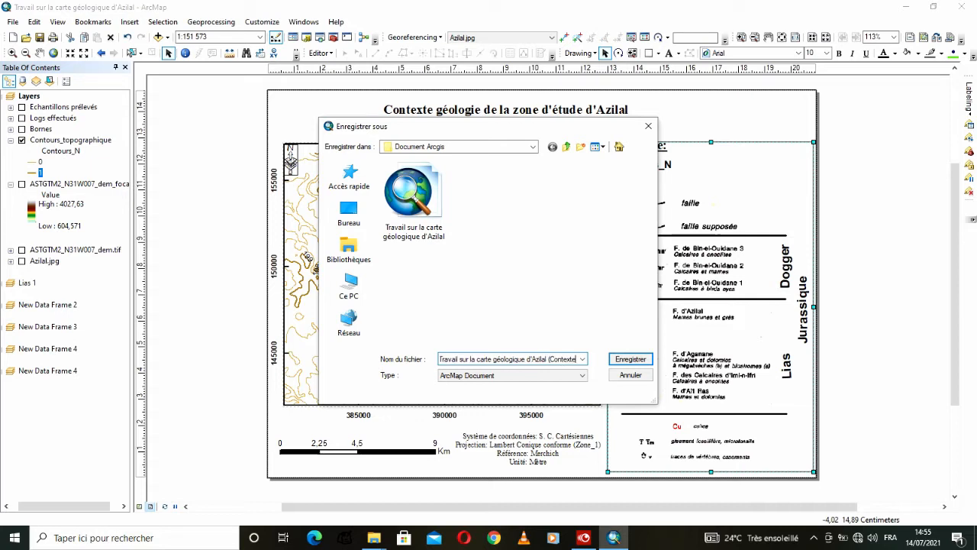
text( ()
text(opographique)
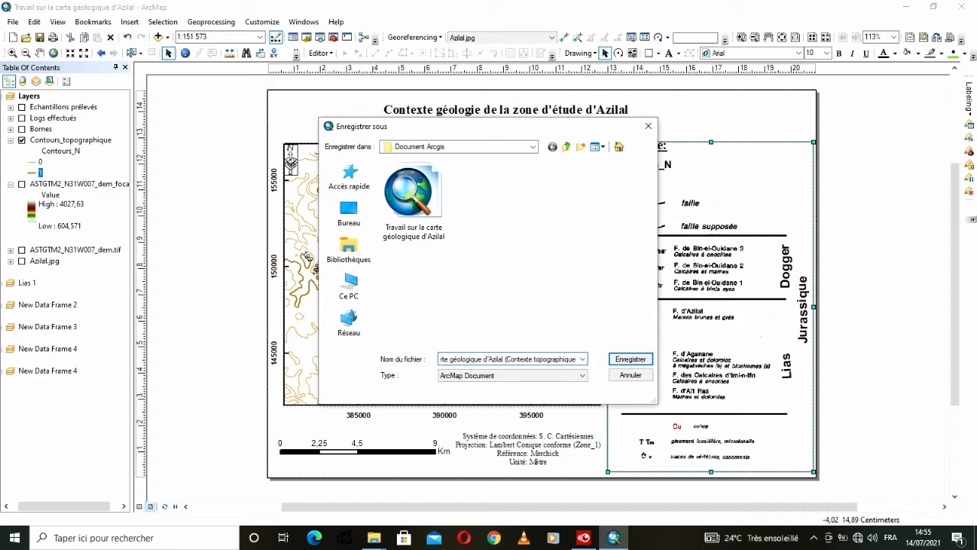
text())
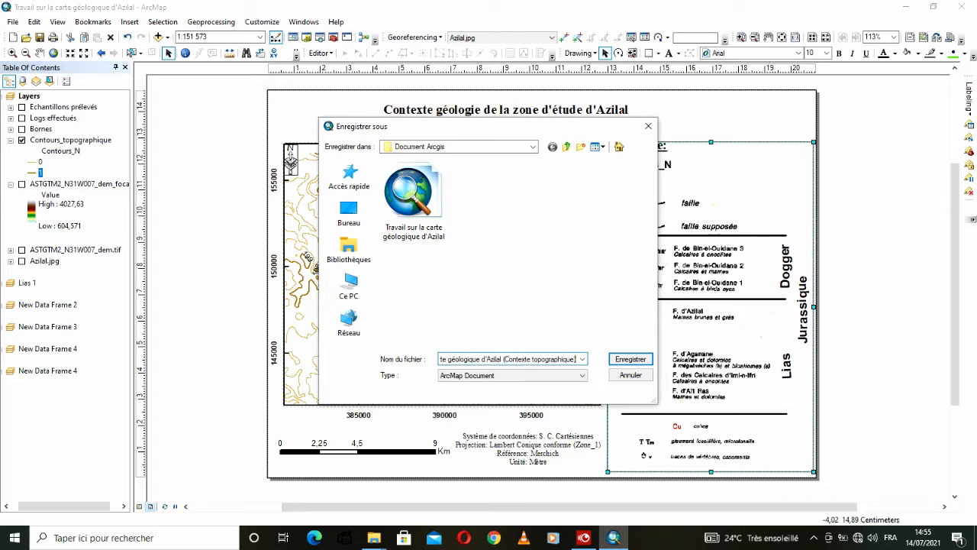
key(BackSpace)
key(BackSpace)
key(BackSpace)
key(BackSpace)
key(BackSpace)
key(BackSpace)
key(BackSpace)
key(BackSpace)
key(BackSpace)
key(BackSpace)
key(BackSpace)
key(BackSpace)
key(BackSpace)
key(BackSpace)
key(BackSpace)
key(BackSpace)
key(BackSpace)
key(BackSpace)
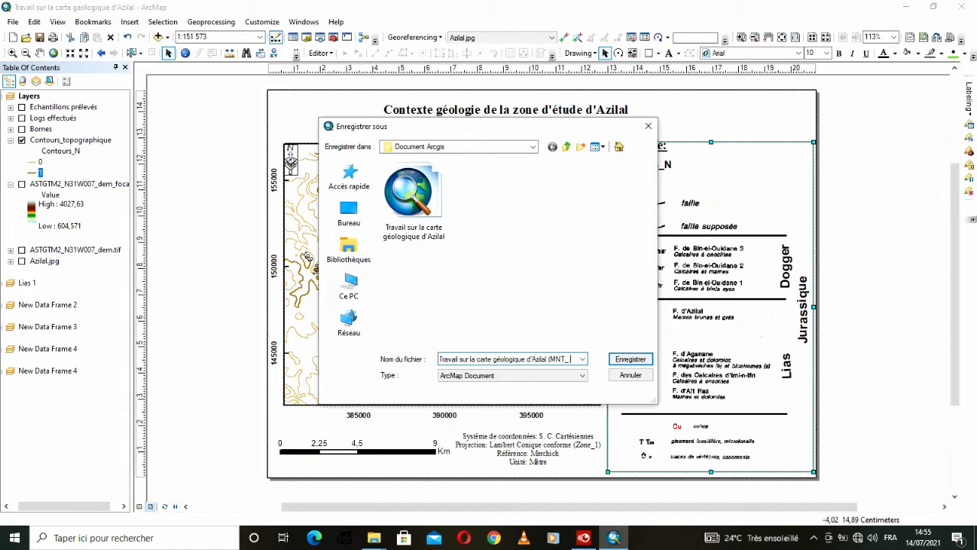
text(opog)
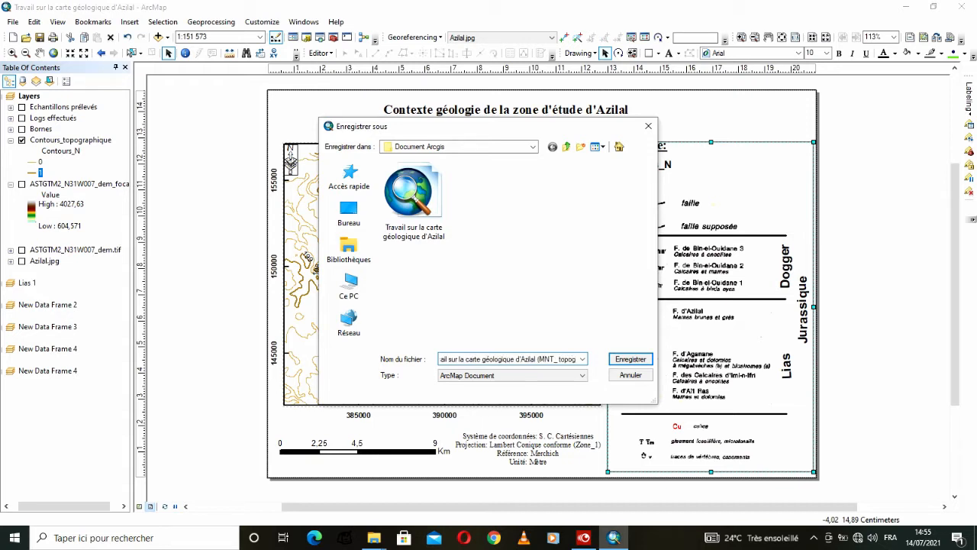
text(raphie)
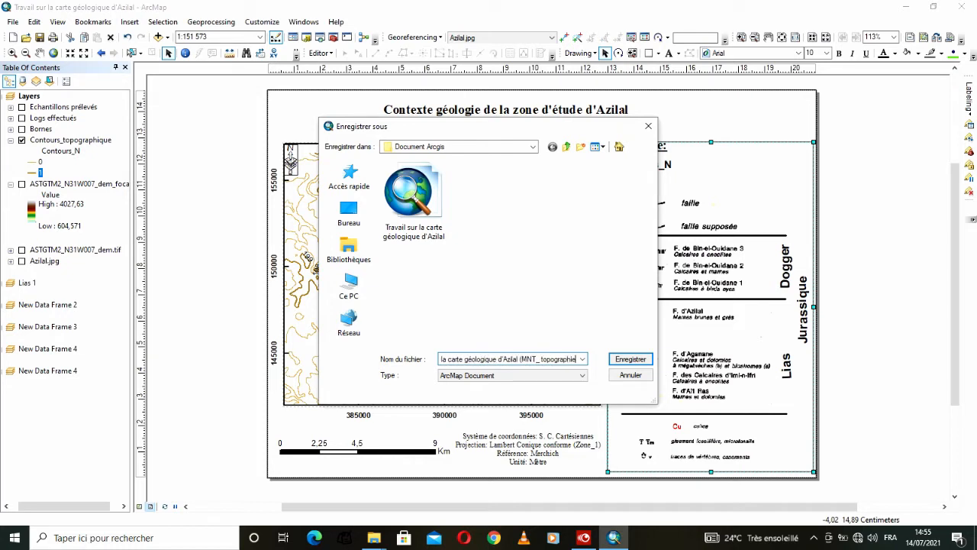
key(BackSpace)
key(BackSpace)
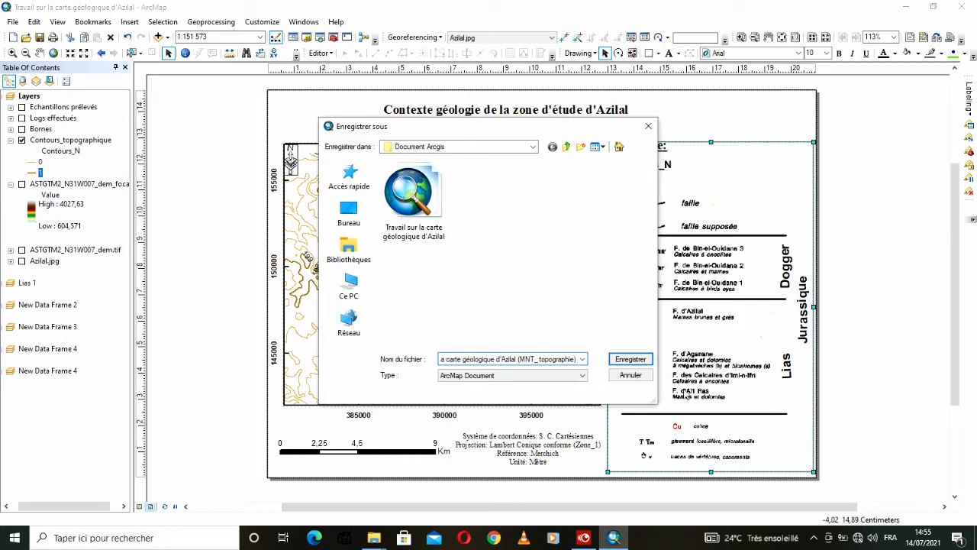
click(628, 358)
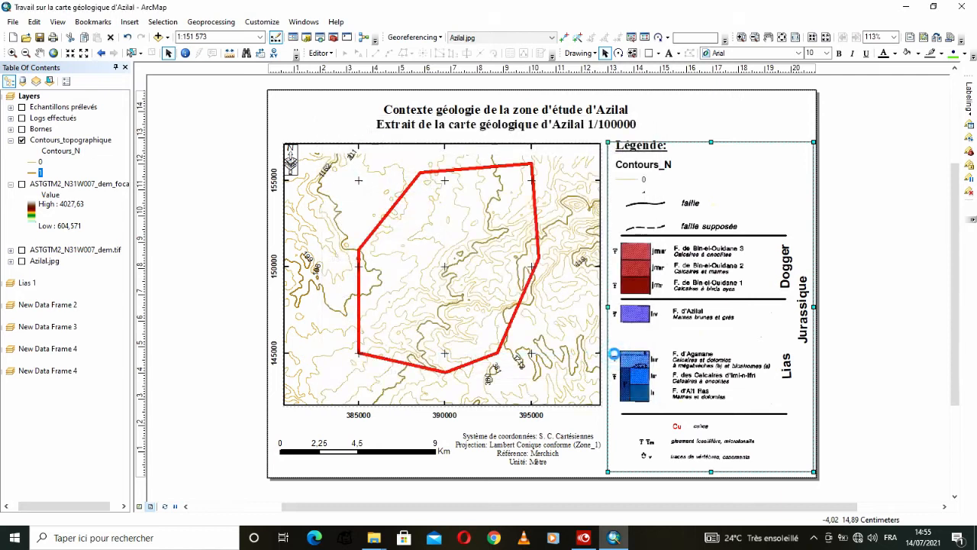
- Delete the fault symbols (faille, faille supposée) and the border rectangle of the legend from the layout
click(676, 211)
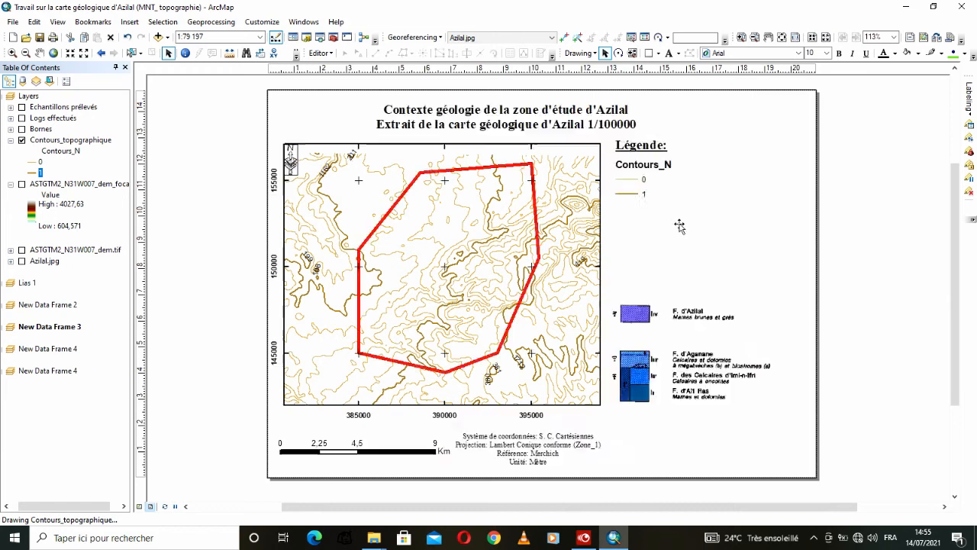
key(Delete)
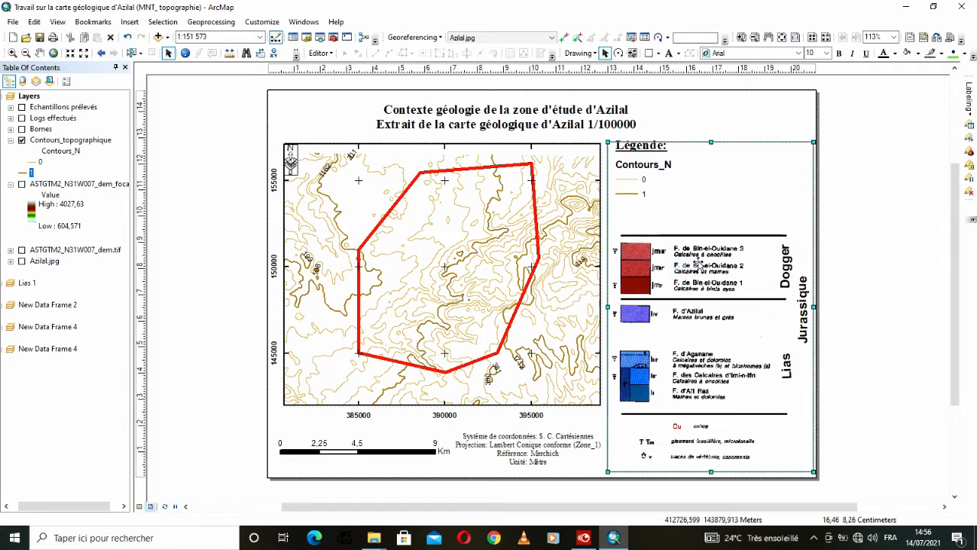
key(Delete)
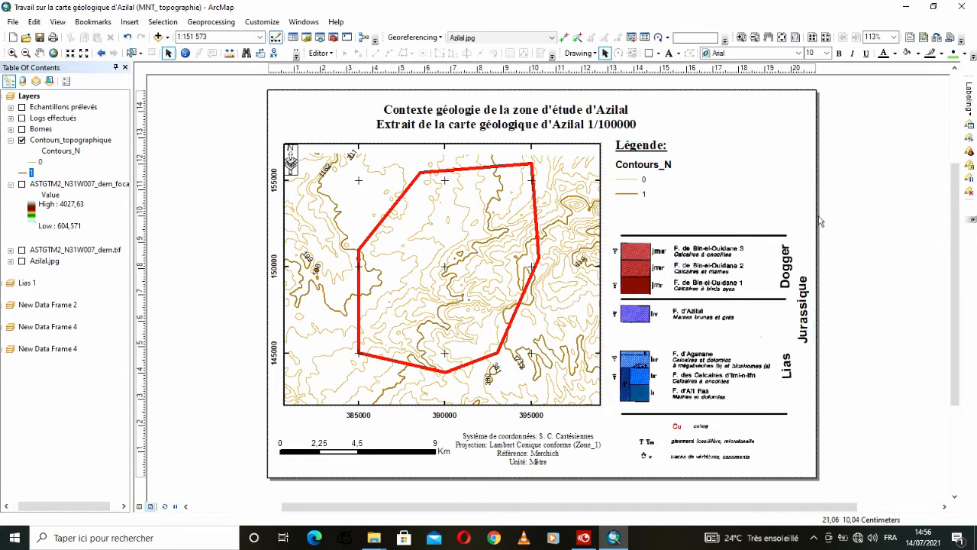
- Delete the vertical Dogger, Jurassique and Lias text labels beside the geological legend
click(787, 256)
key(Delete)
click(801, 294)
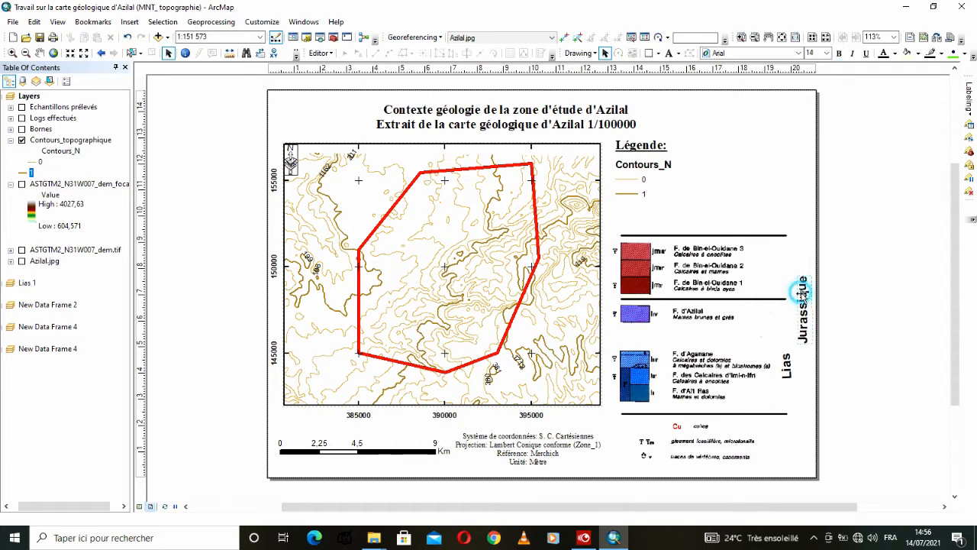
key(Delete)
click(786, 365)
key(Delete)
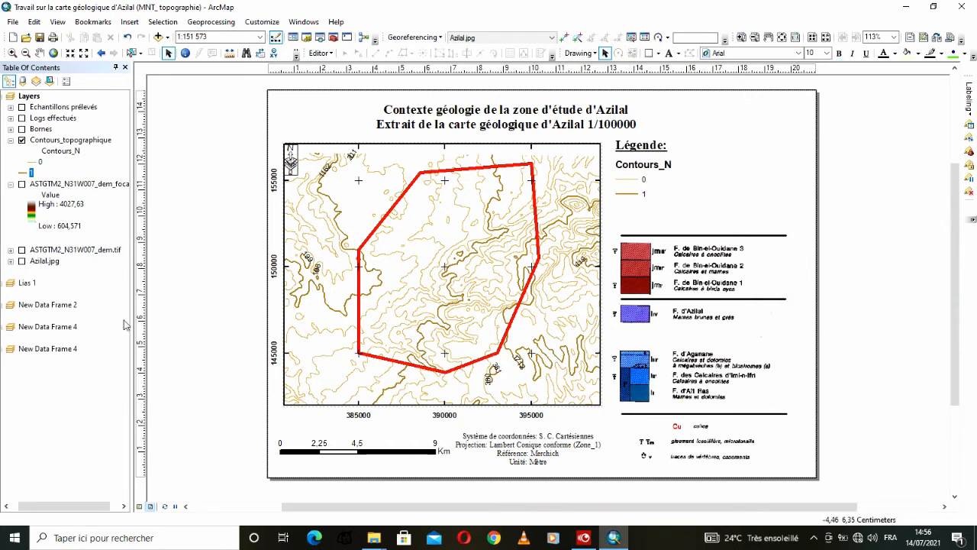
- Remove the data frames Lias 1, New Data Frame 2 and both New Data Frame 4 from the map document
right_click(23, 285)
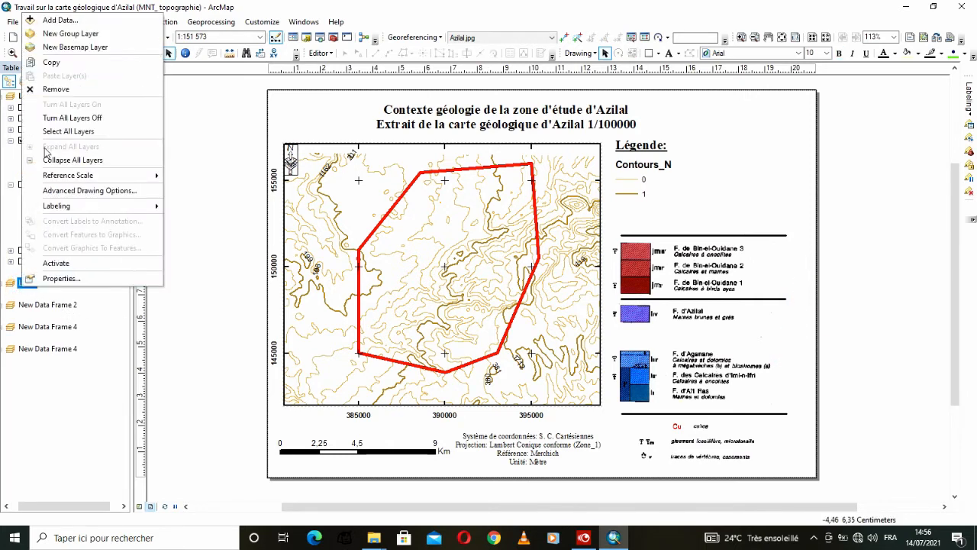
click(56, 89)
right_click(57, 284)
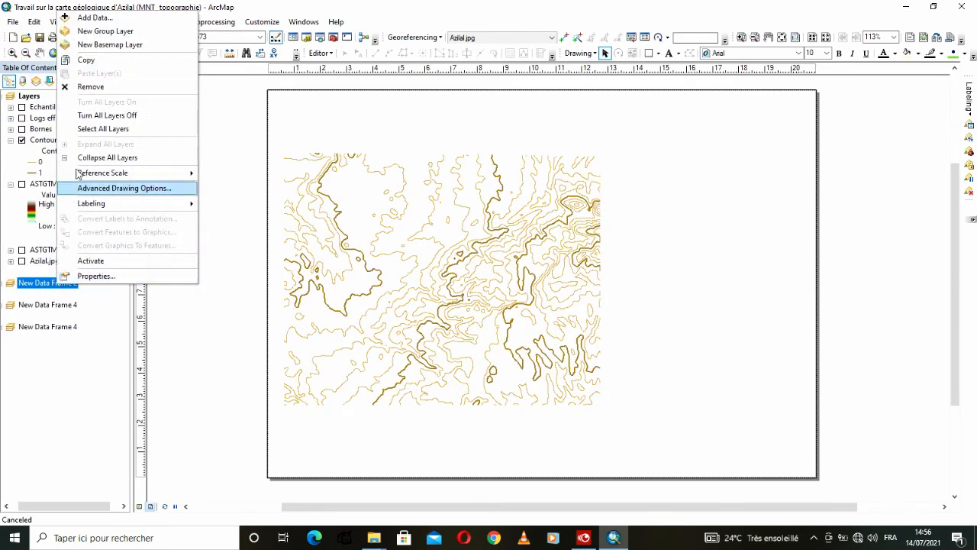
click(84, 86)
right_click(74, 283)
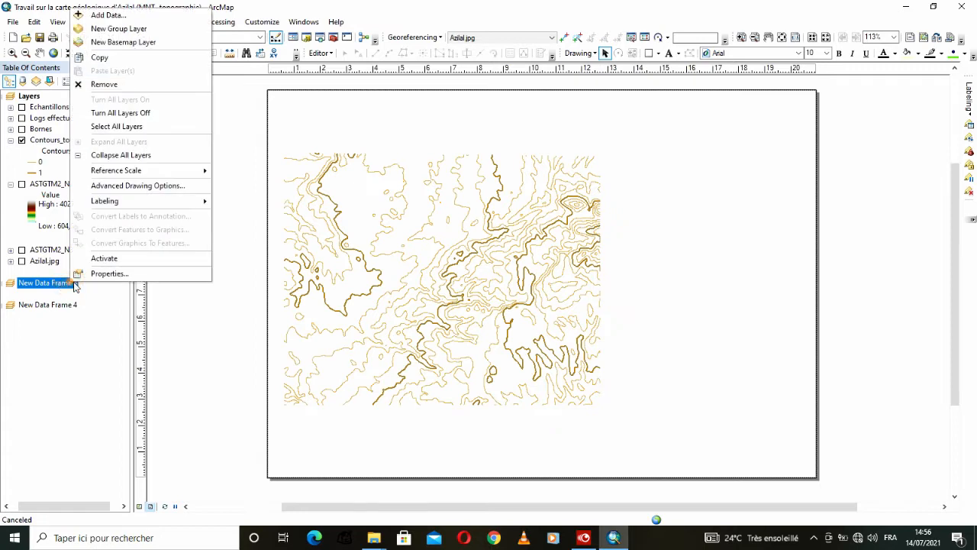
click(101, 85)
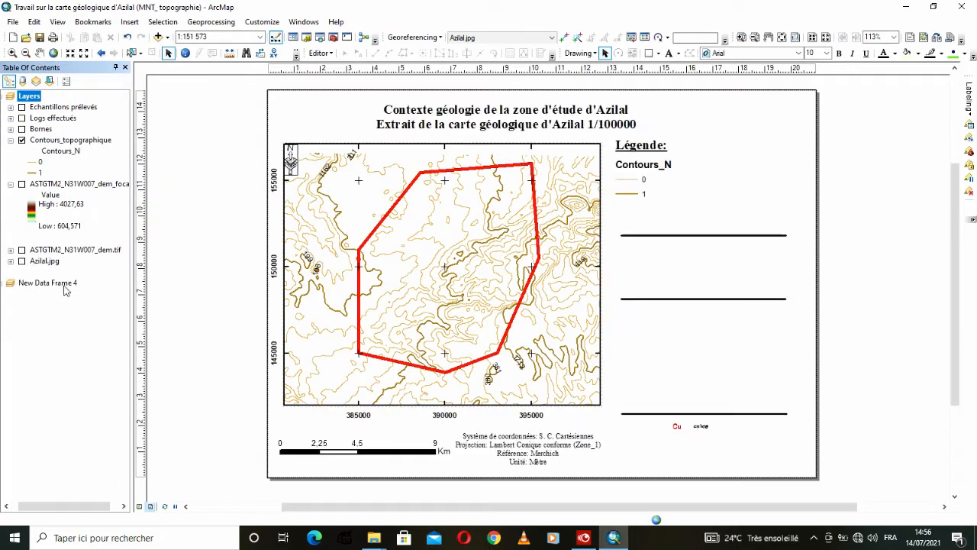
right_click(65, 284)
click(96, 85)
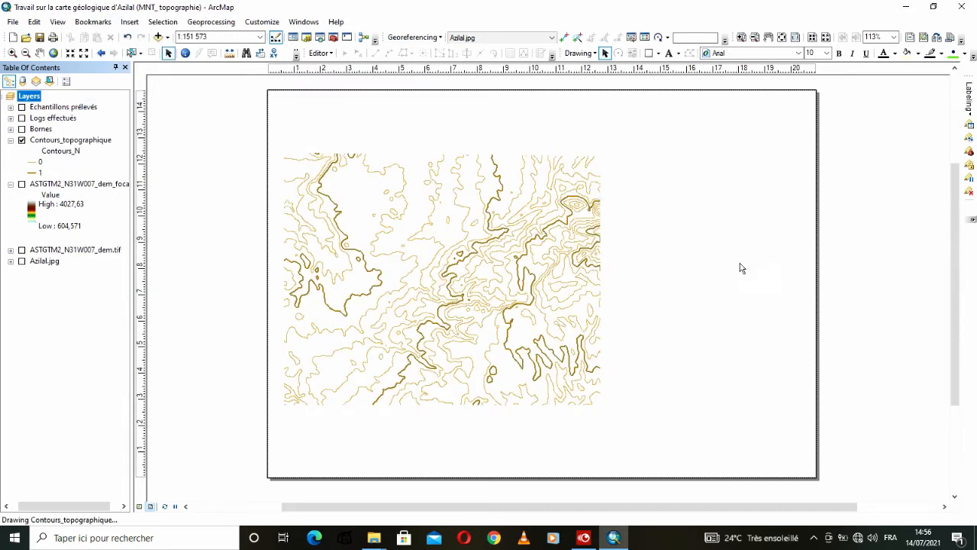
- Delete the three remaining black divider lines and move the Contours_N legend toward the middle of the emptied legend area
drag(857, 191, 596, 446)
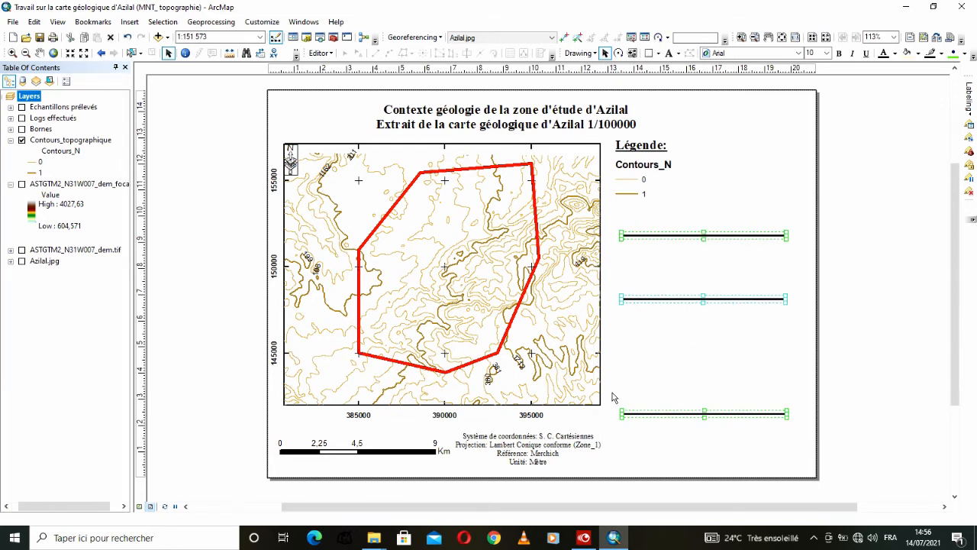
key(Delete)
drag(650, 167, 704, 224)
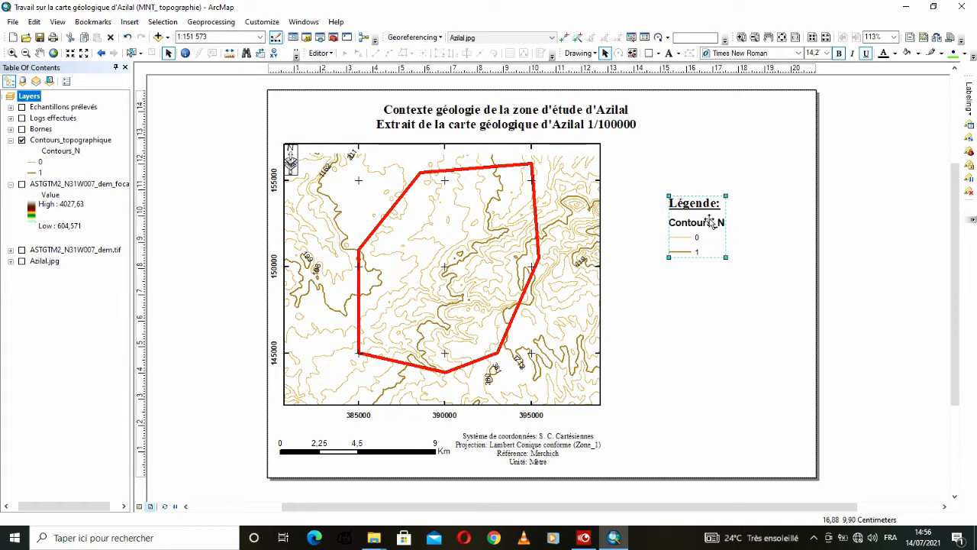
- Rename the Contours_N heading under the Contours_topographique layer as "Contours topographiques"
click(70, 150)
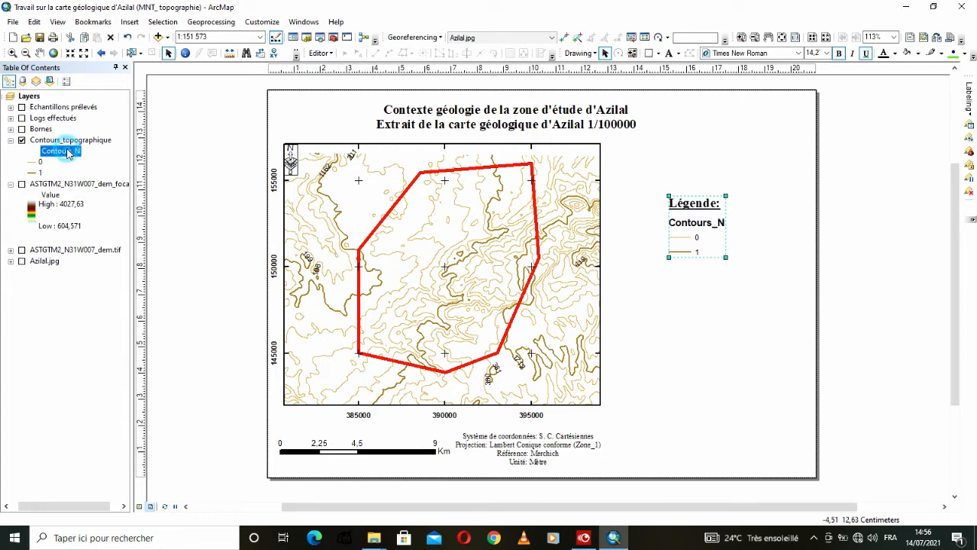
click(76, 152)
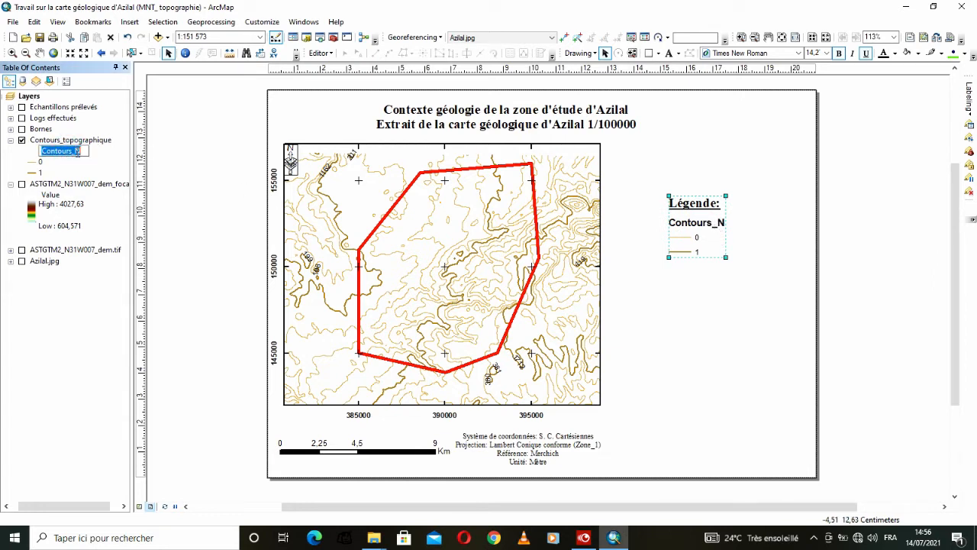
drag(76, 151, 85, 152)
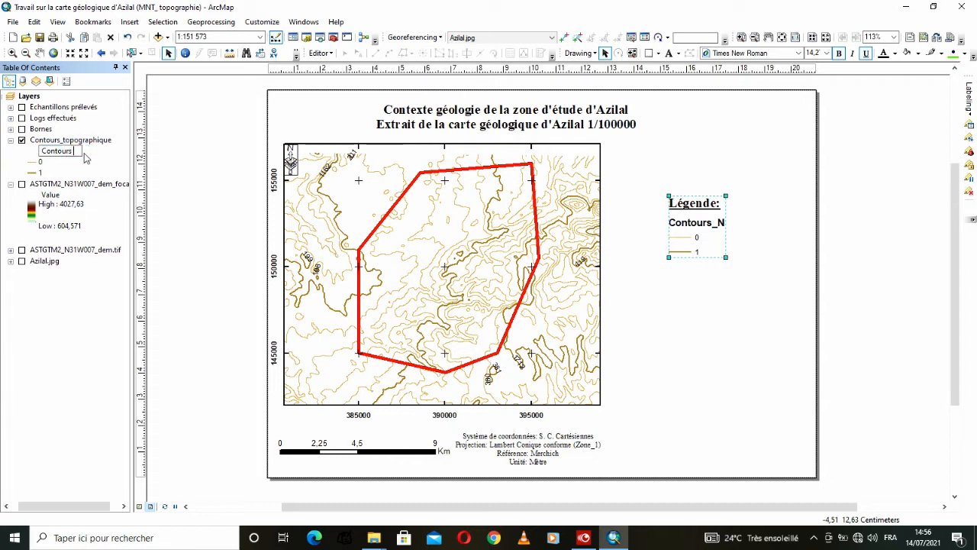
text(topographiques)
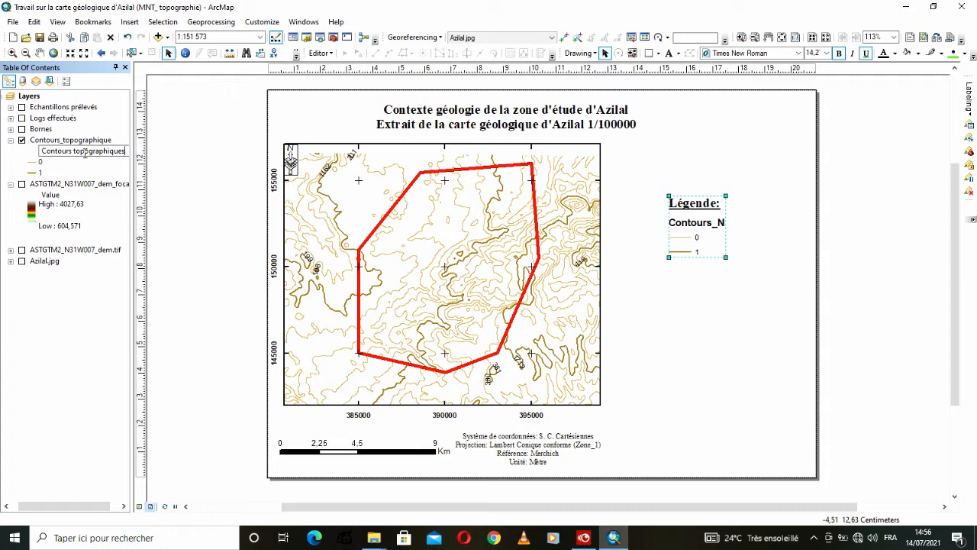
key(Return)
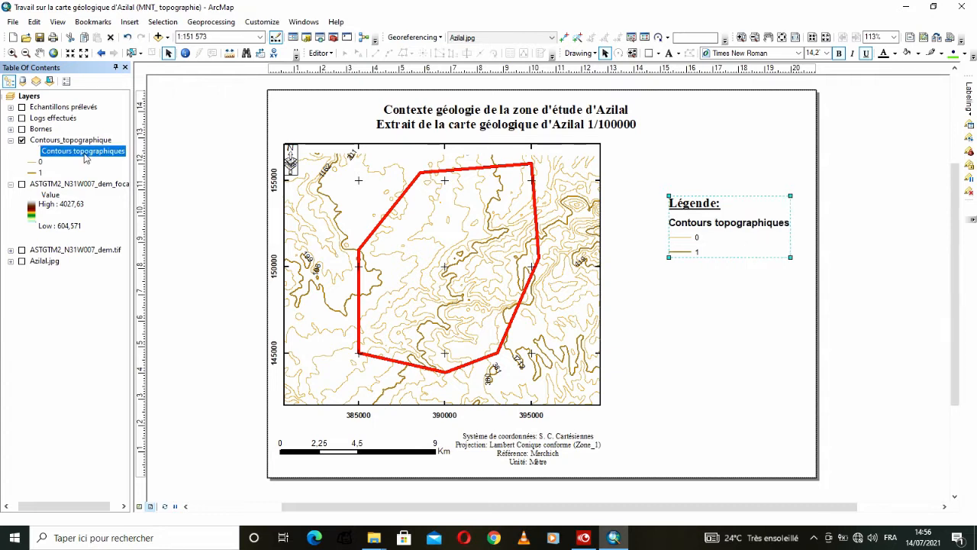
- Relabel class 1 of the Contours_topographique layer as "Normaux"
click(41, 173)
double_click(42, 173)
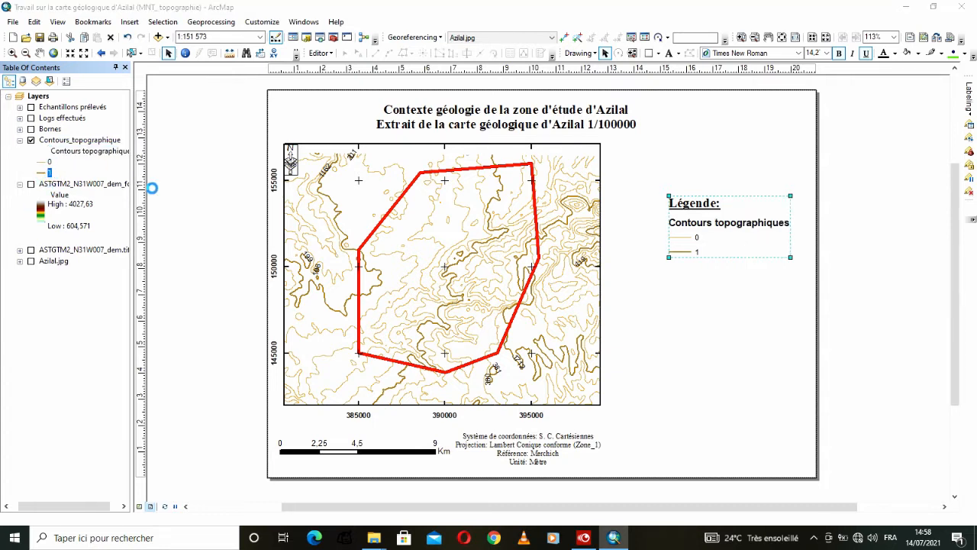
click(617, 421)
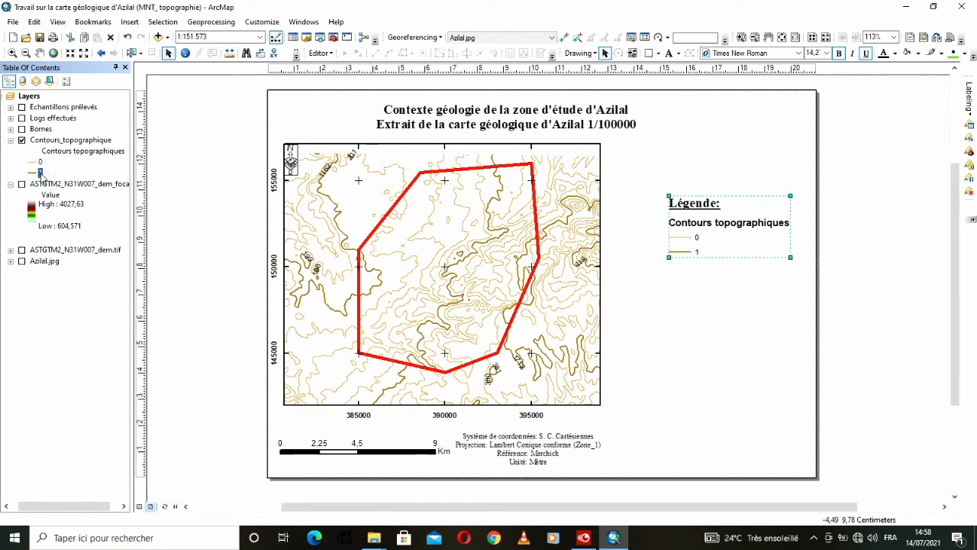
click(43, 173)
key(Return)
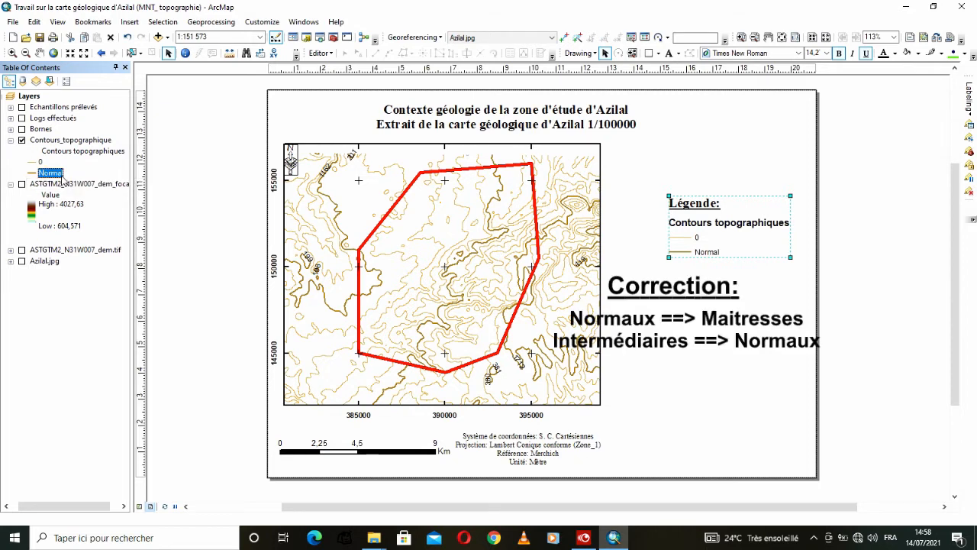
click(61, 173)
drag(61, 173, 86, 179)
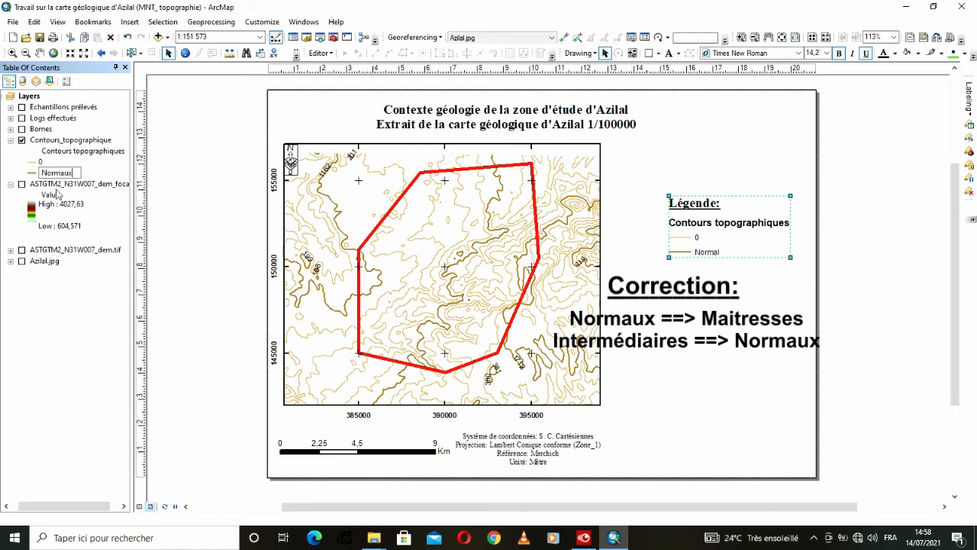
- Relabel class 0 of the Contours_topographique layer as "Intermédiaires"
click(41, 165)
click(42, 163)
click(42, 163)
text(Interme)
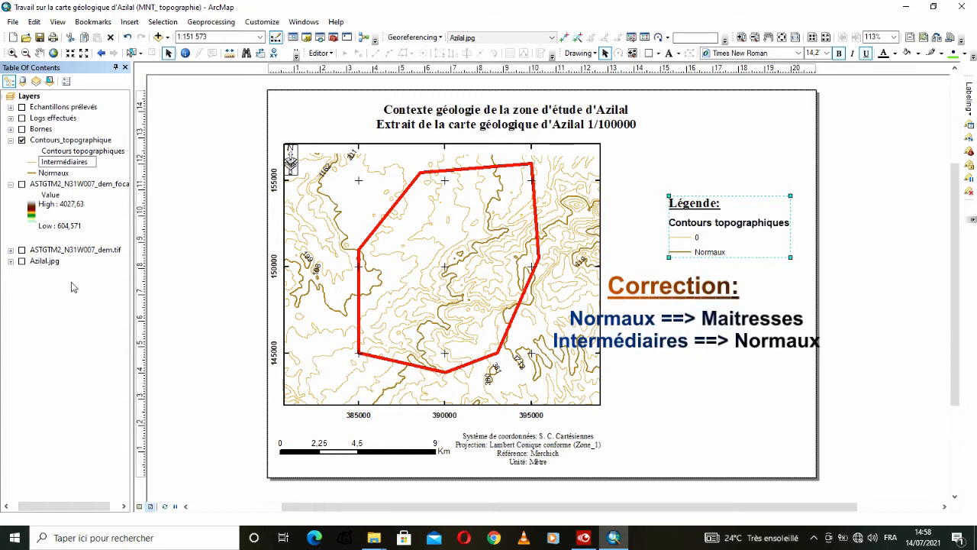
key(Return)
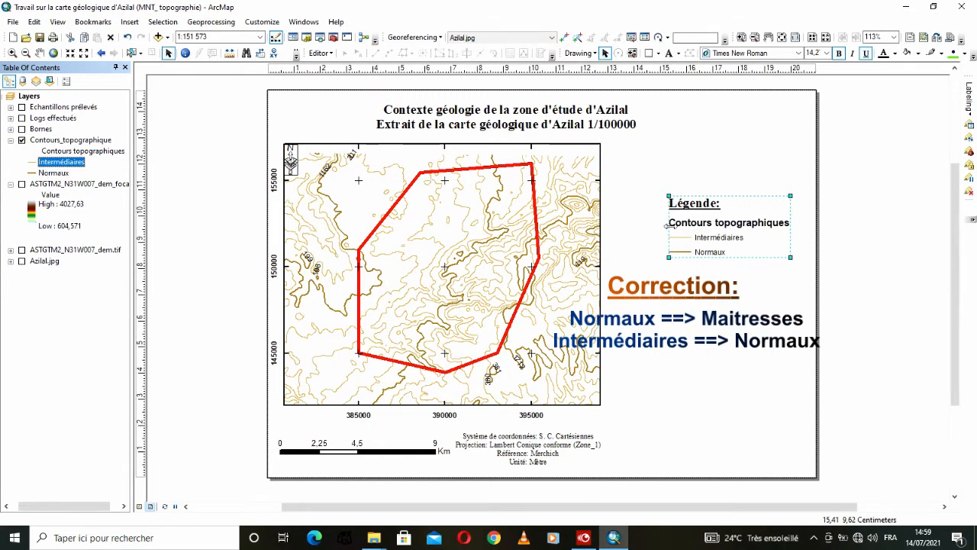
- Adjust the legend's size, raise it beside the map, and place the scale bar and coordinate-system text in the free area beneath it
drag(665, 225, 645, 226)
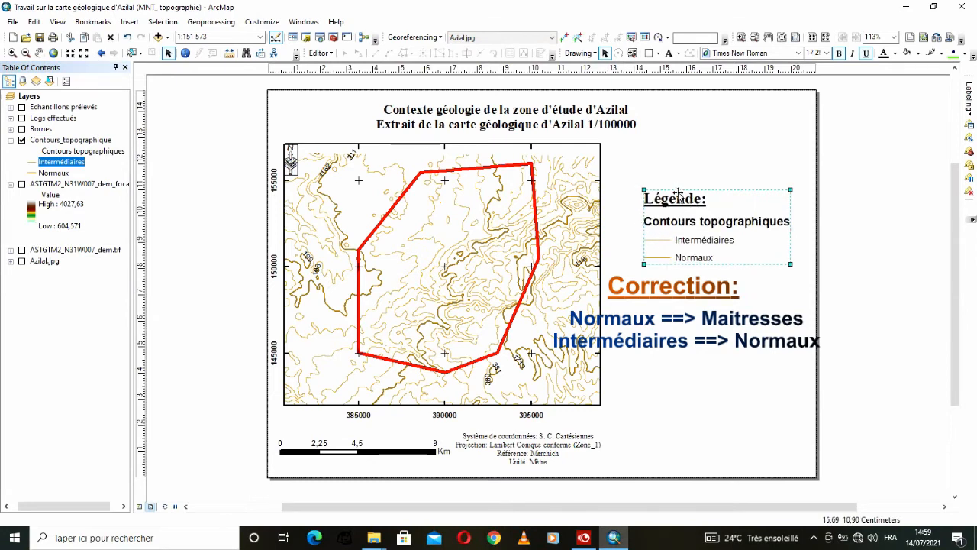
drag(643, 189, 664, 201)
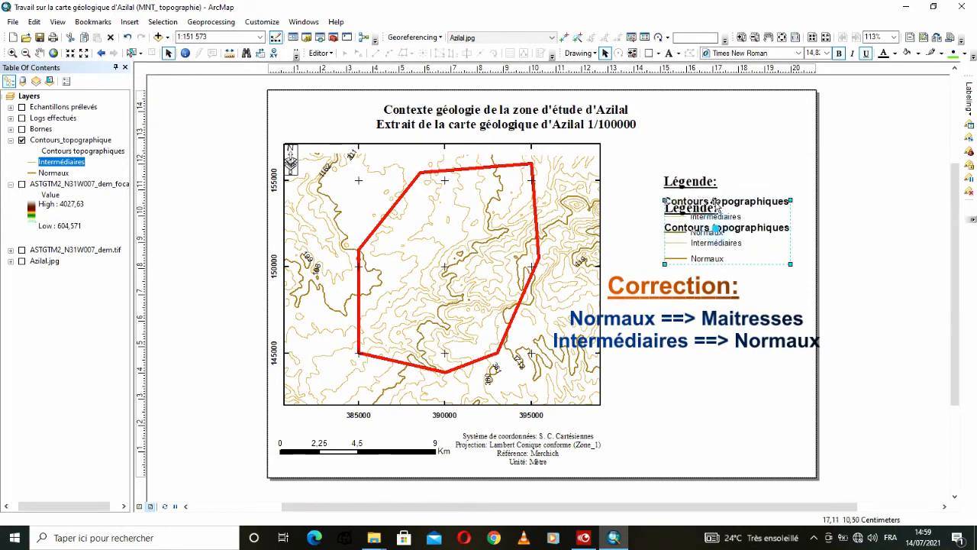
click(538, 451)
drag(539, 451, 727, 451)
click(380, 453)
drag(380, 454, 728, 410)
mouse_move(629, 407)
mouse_down()
mouse_move(643, 407)
mouse_move(606, 406)
mouse_move(634, 458)
mouse_up()
- Enlarge the map's data frame toward the legend and the lower page edge, and shift the map up inside it so contours fill the frame
click(574, 396)
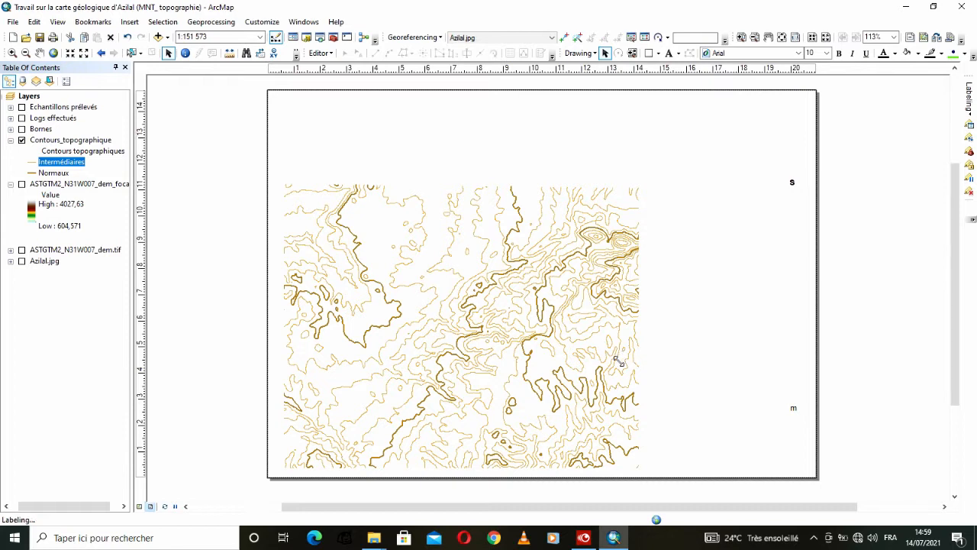
click(571, 264)
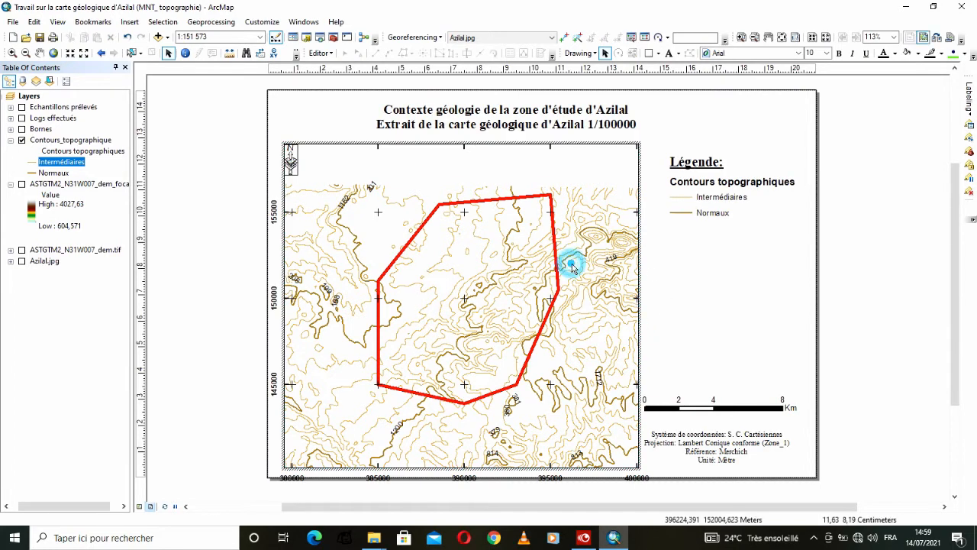
click(39, 53)
drag(441, 312, 445, 275)
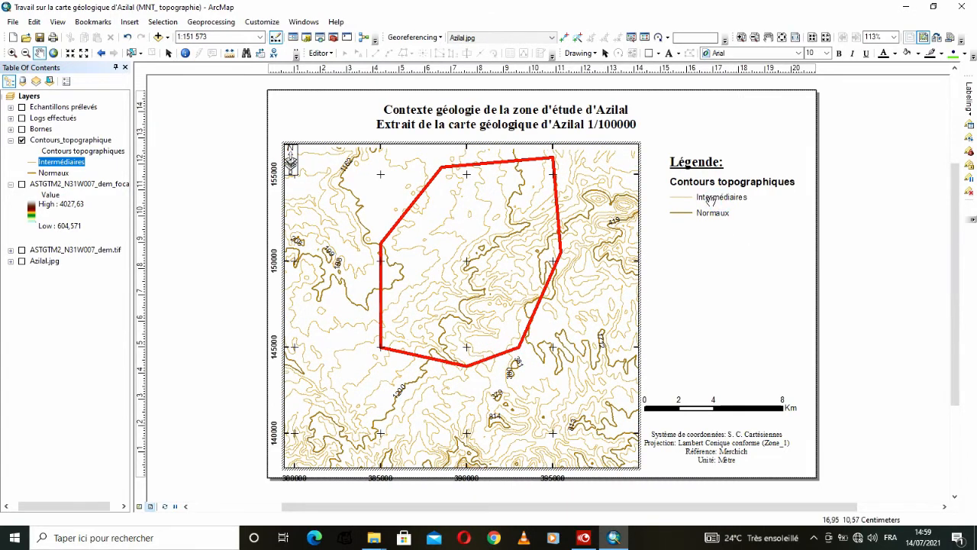
click(169, 53)
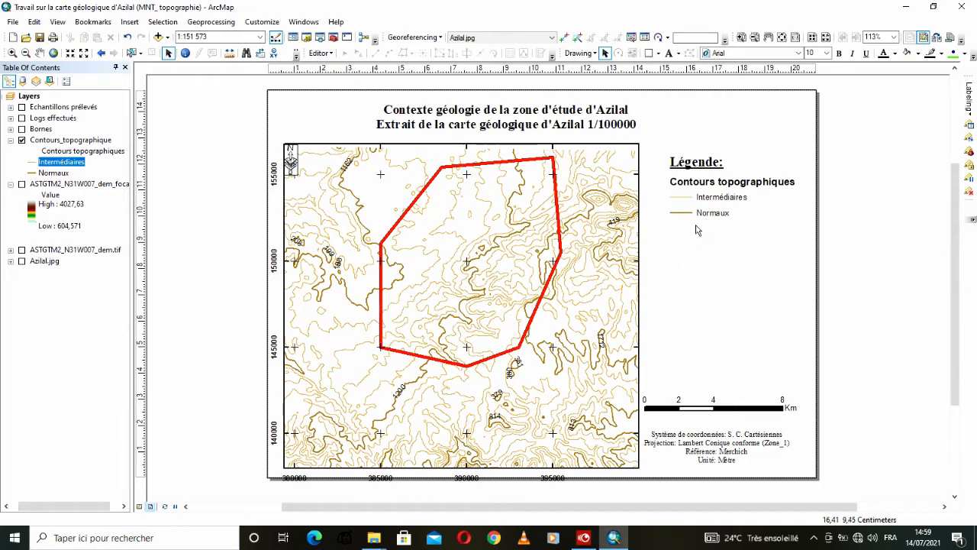
- Open the legend item style choices for Contours_topographique from the legend's properties
click(687, 197)
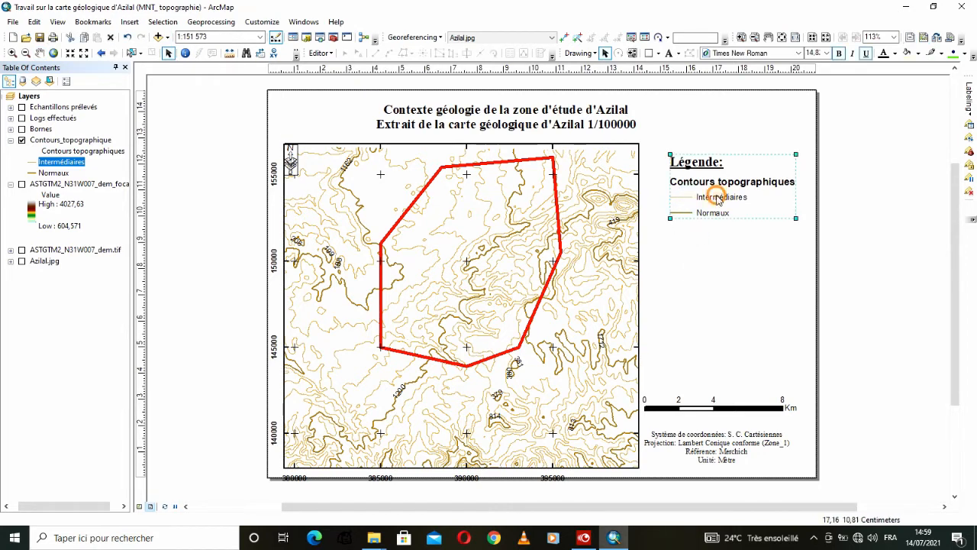
right_click(718, 196)
click(756, 403)
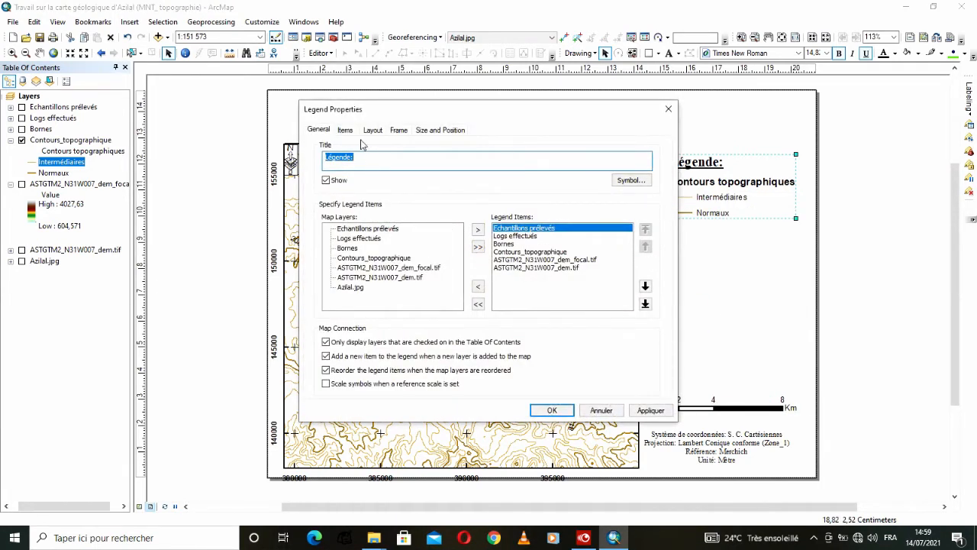
click(346, 131)
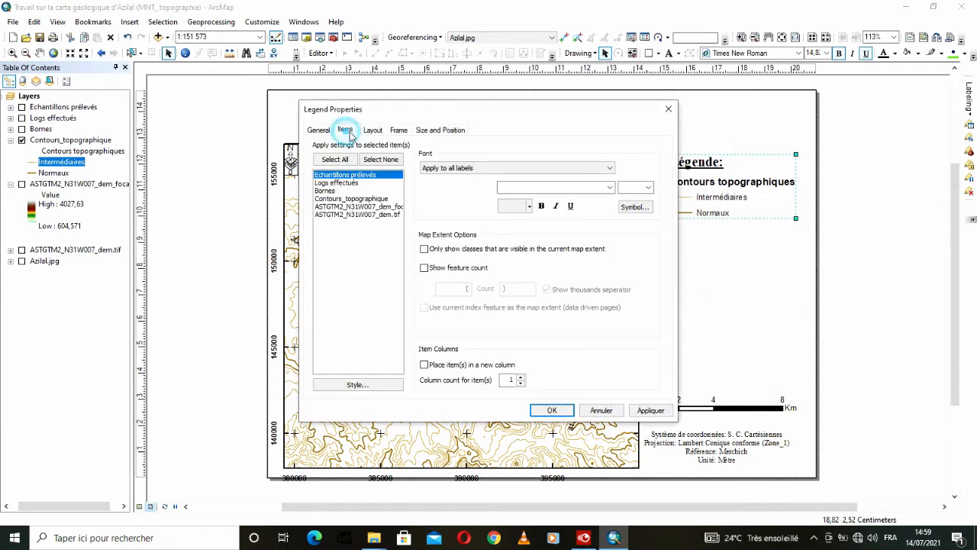
click(339, 199)
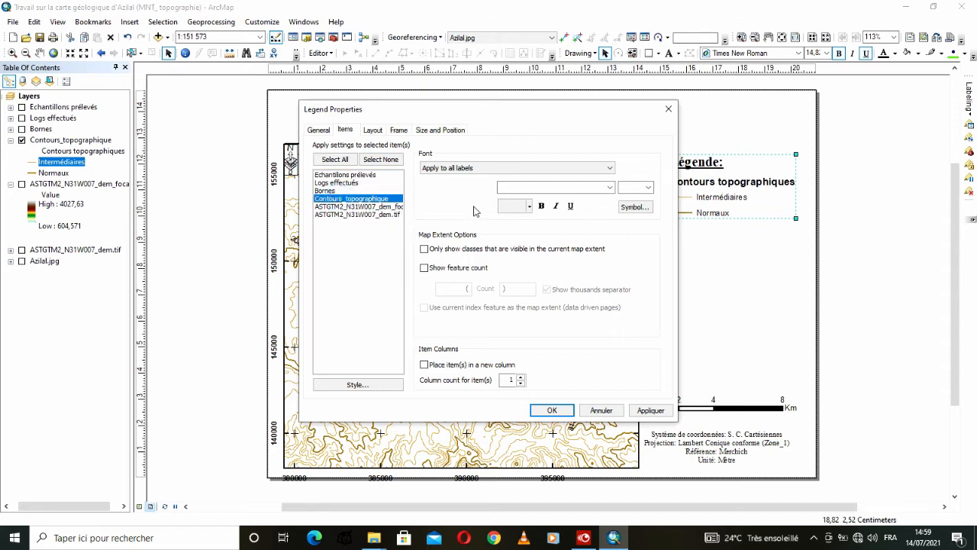
click(357, 384)
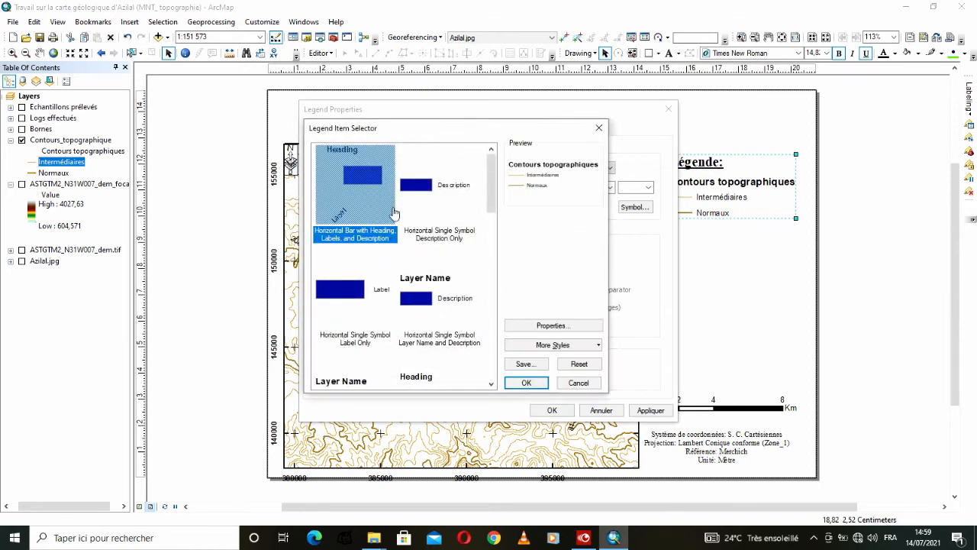
- Preview the horizontal legend item styles, from Horizontal Single Symbol Description Only to Horizontal with Layer Name, Heading, Label, and Description
click(451, 198)
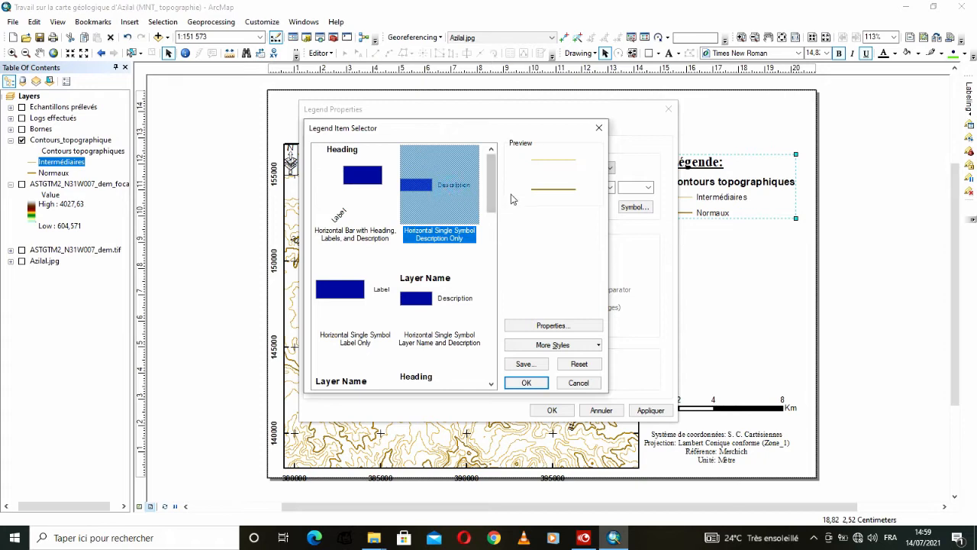
click(442, 291)
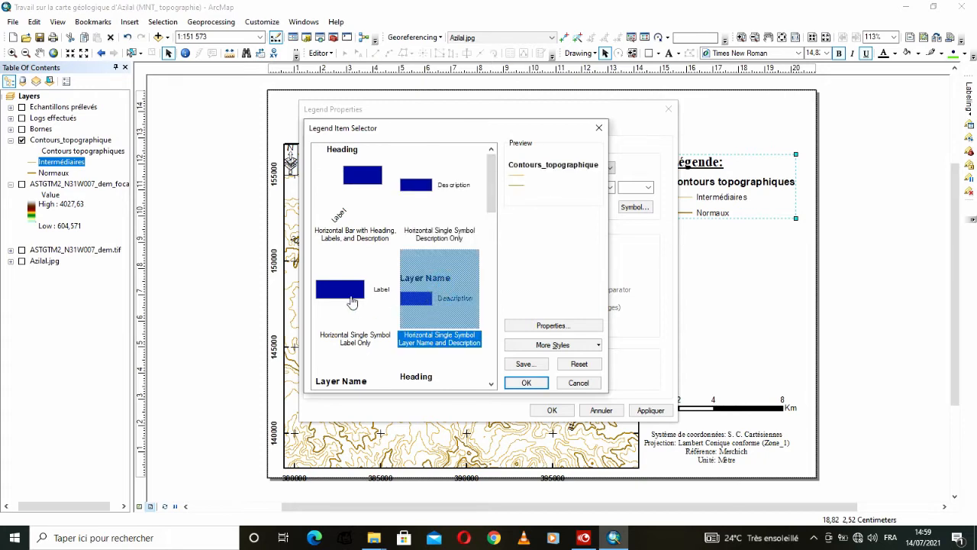
click(351, 302)
click(416, 344)
scroll(421, 293, down, 5)
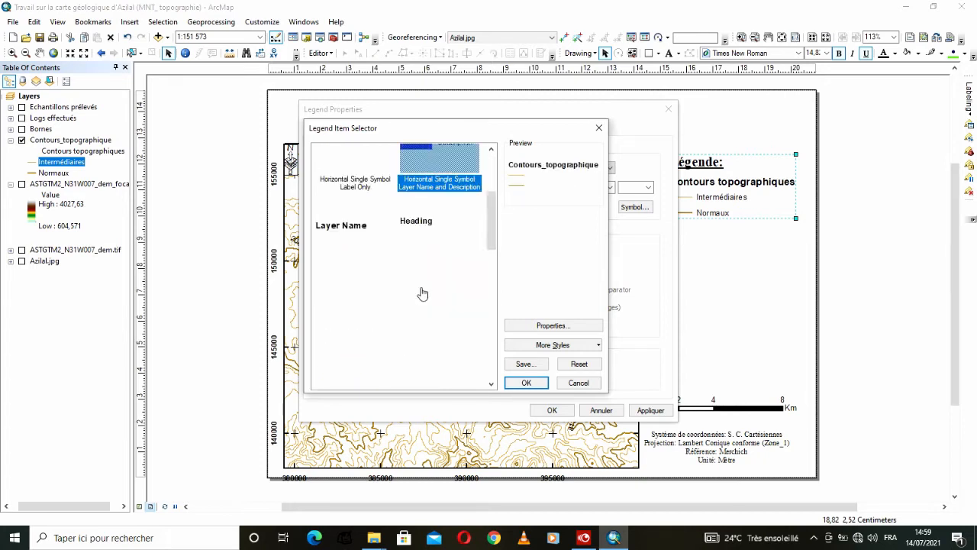
click(347, 307)
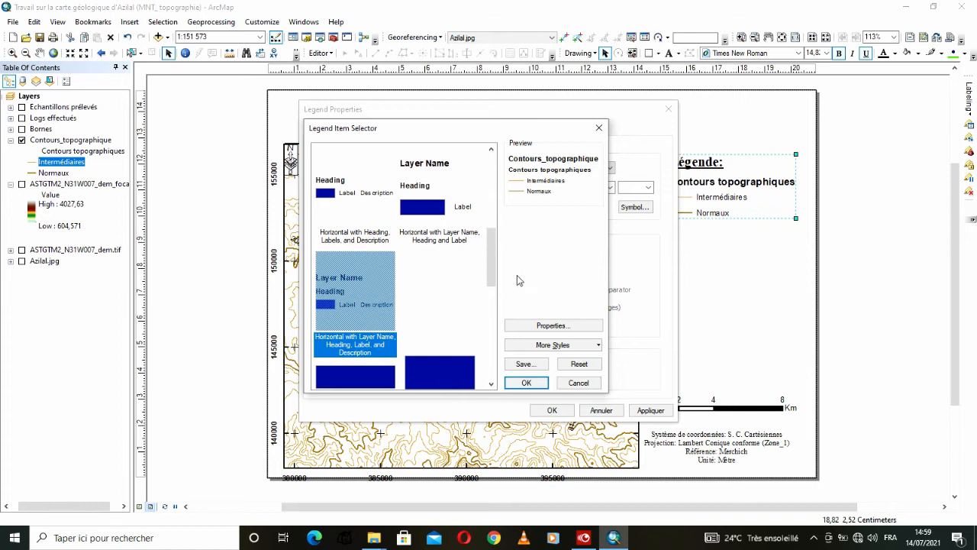
- Preview the vertical legend item styles, including the single-symbol ones and those with layer name, heading, label and description
scroll(453, 291, down, 4)
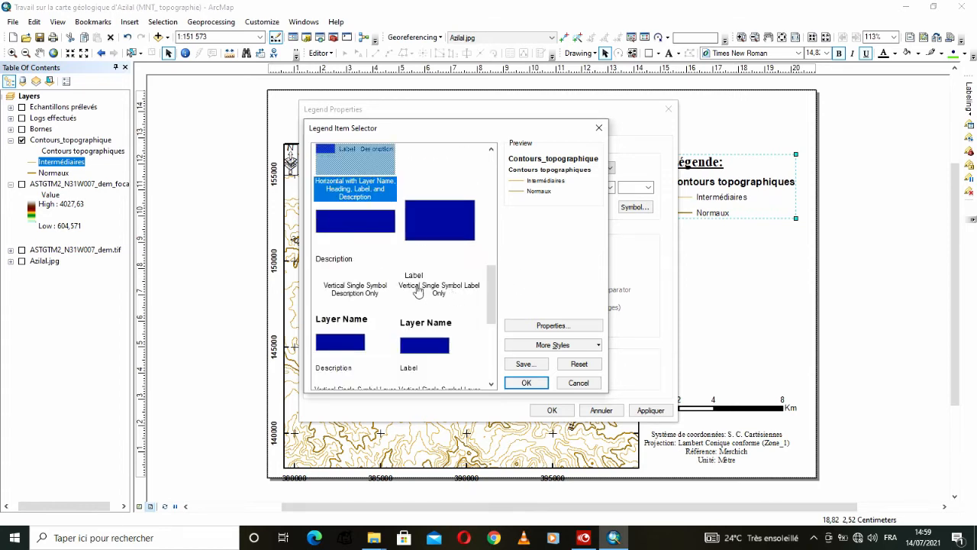
click(355, 289)
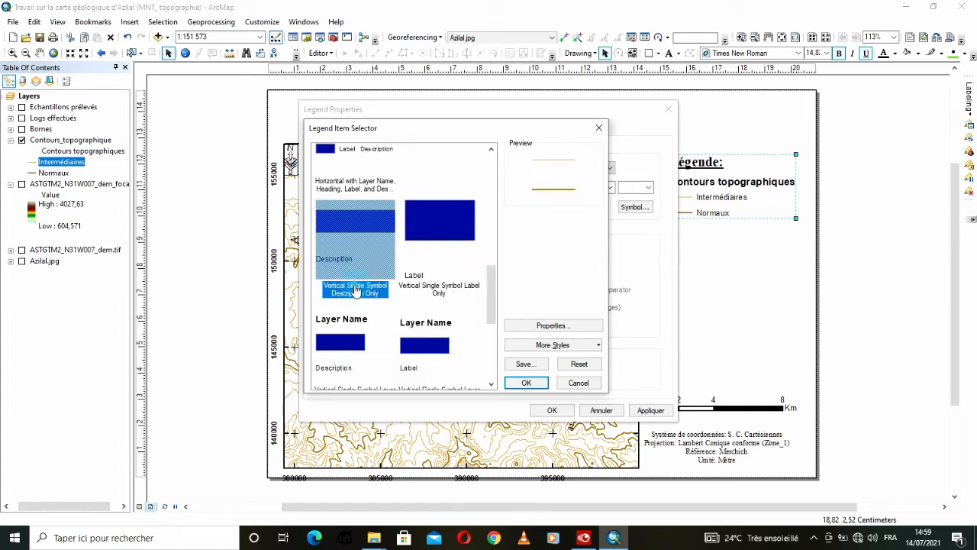
click(350, 367)
scroll(405, 325, down, 3)
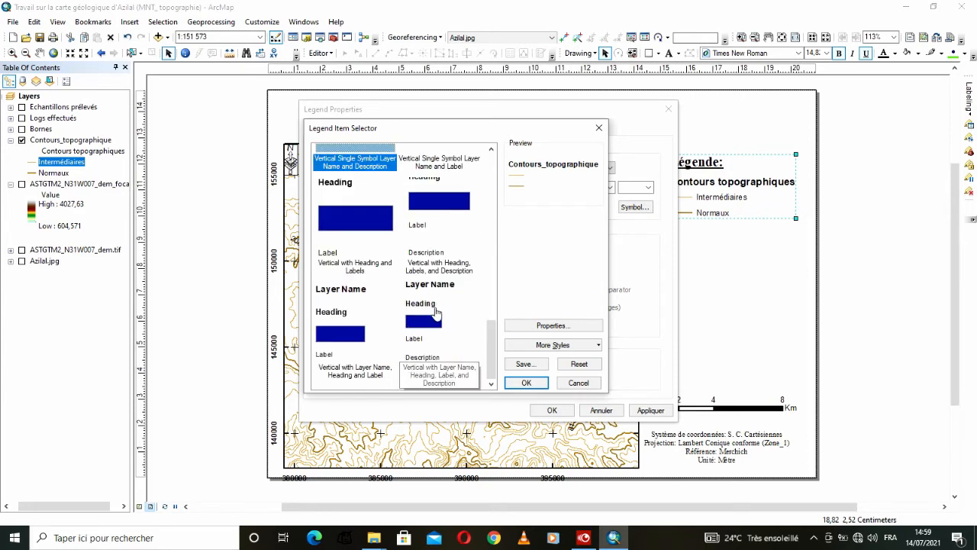
click(435, 312)
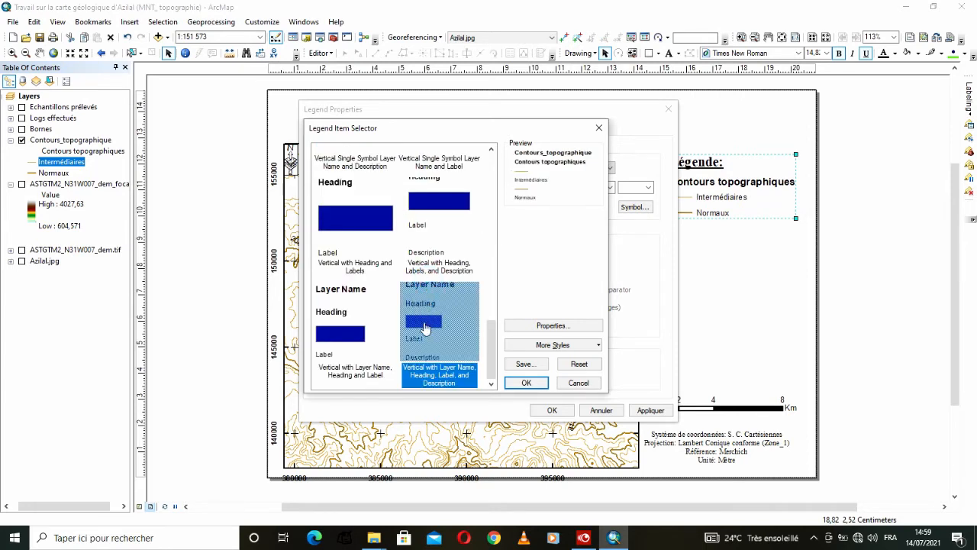
click(353, 360)
click(437, 362)
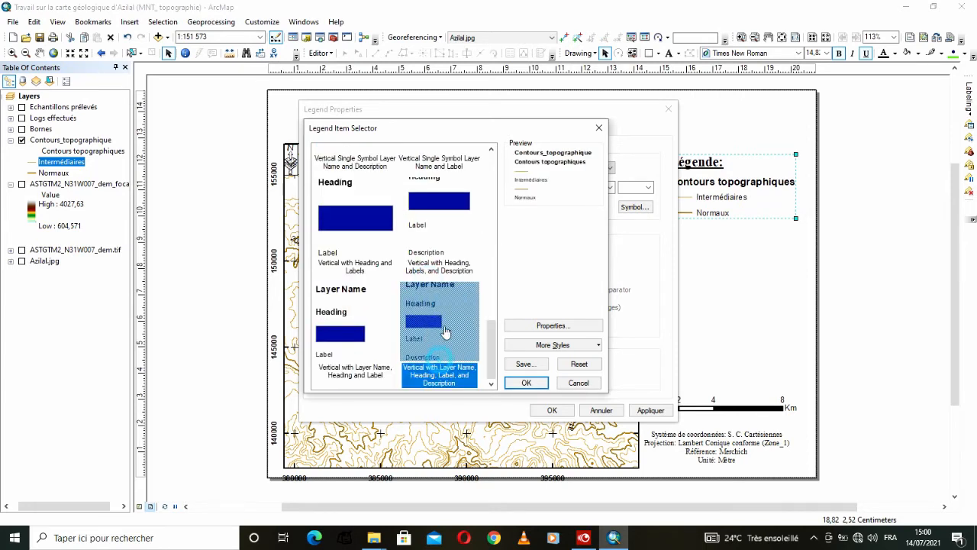
click(360, 253)
click(430, 255)
- Preview the Horizontal Bar with Heading, Labels, and Description style and the first Horizontal Single Symbol styles
scroll(424, 245, up, 5)
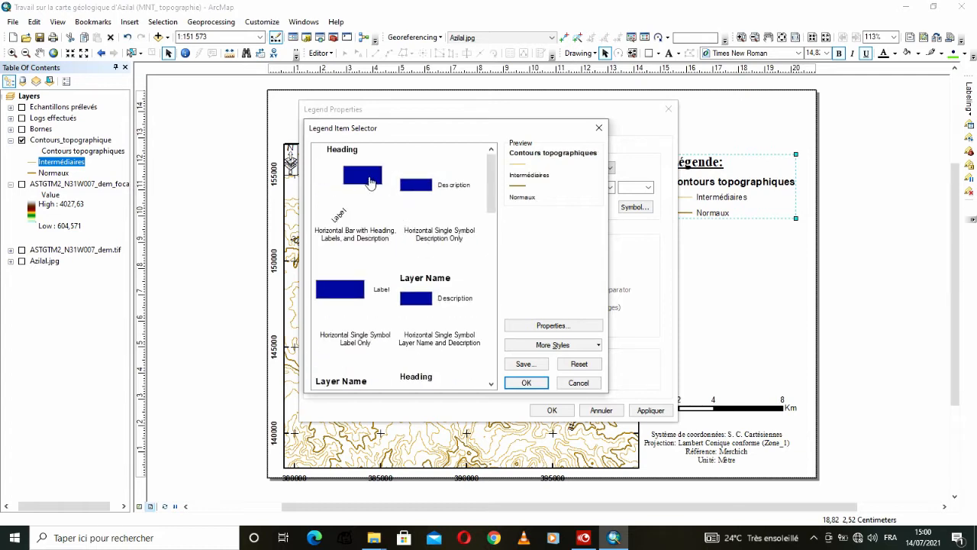
click(371, 181)
click(452, 184)
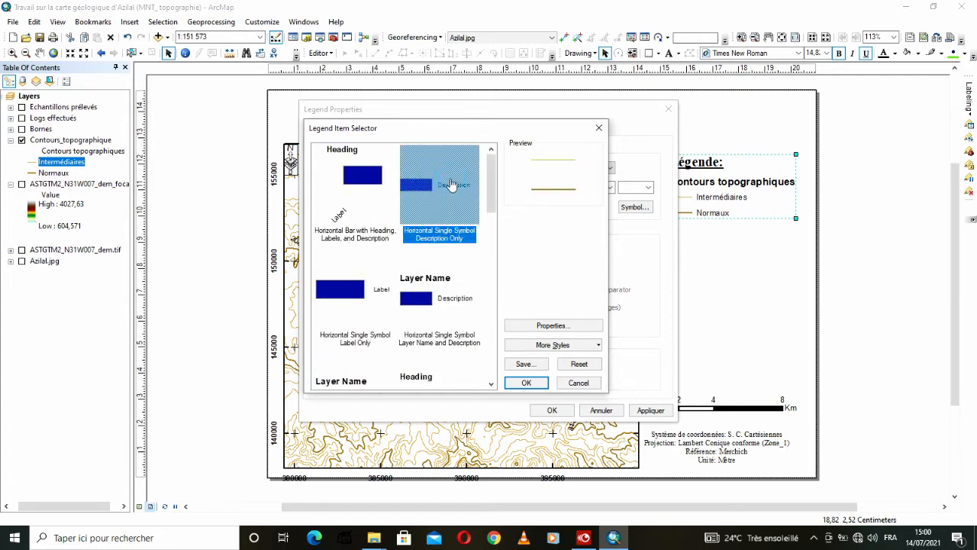
click(367, 242)
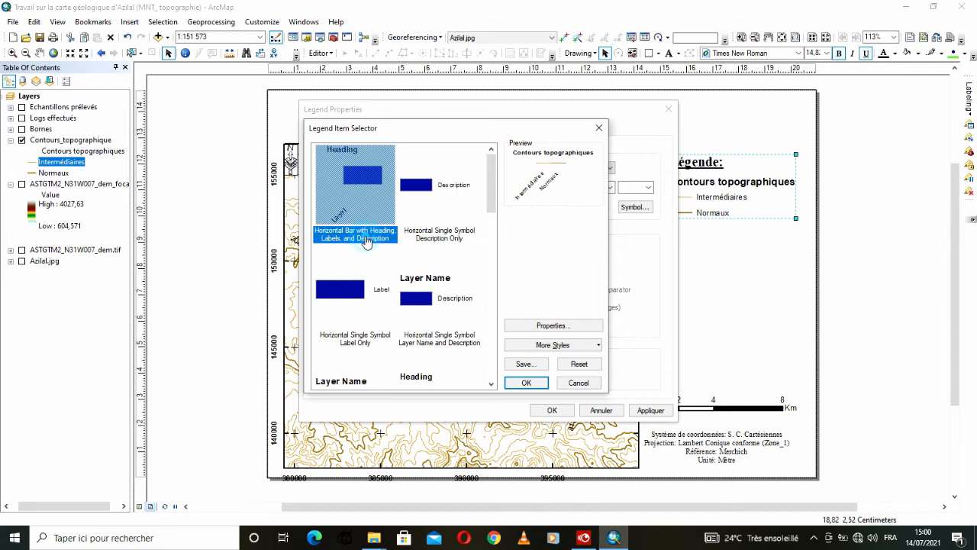
click(438, 241)
click(377, 314)
click(448, 325)
- Apply the Horizontal with Heading and Labels style to the Contours_topographique legend item and confirm the legend properties
scroll(443, 322, down, 3)
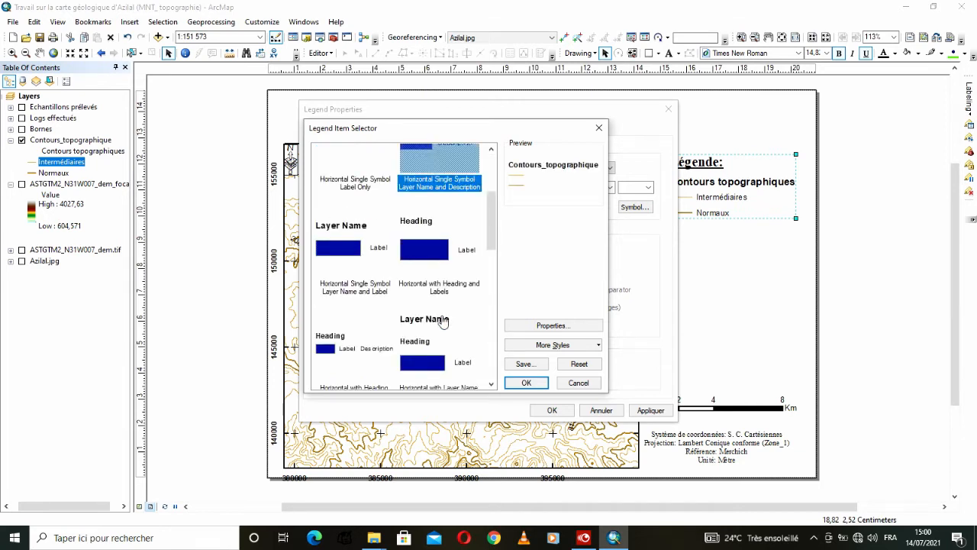
click(346, 294)
click(449, 296)
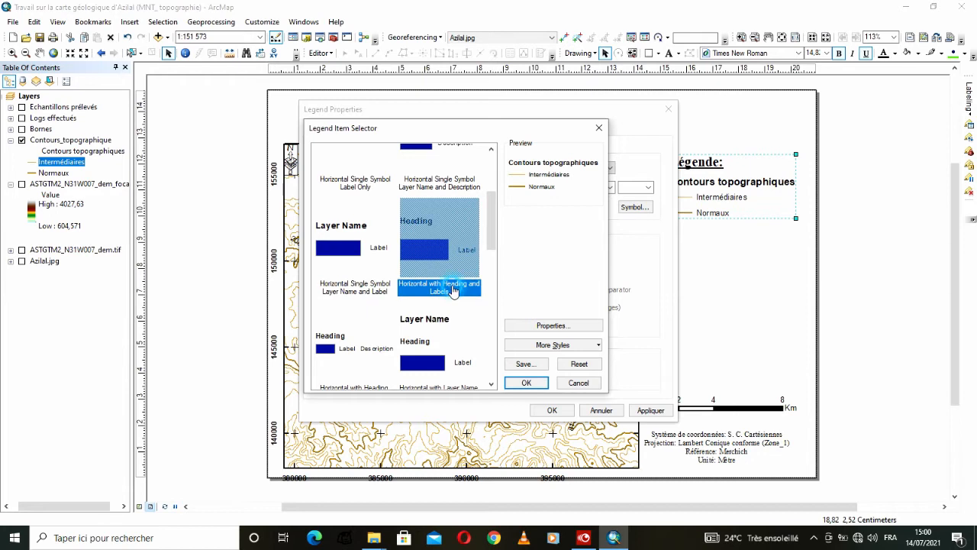
click(526, 383)
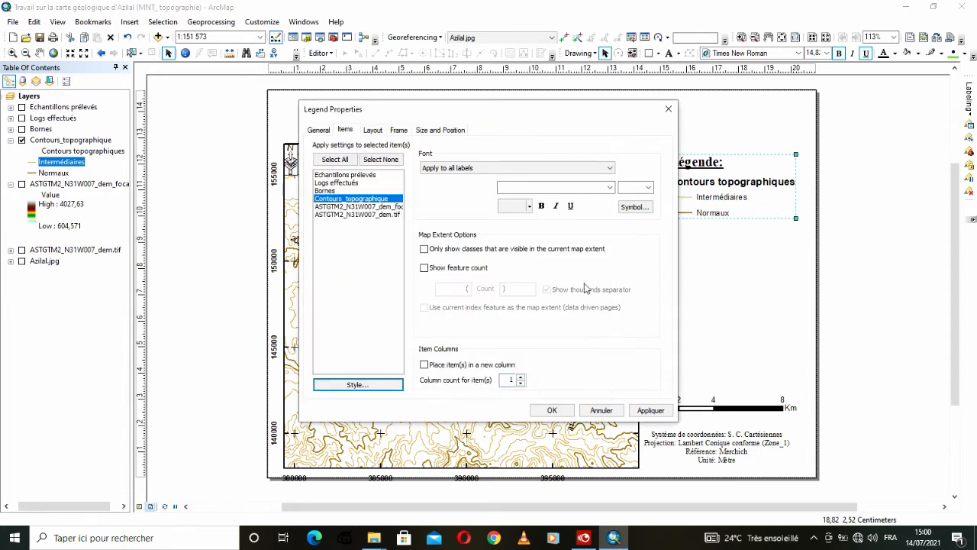
click(663, 413)
drag(584, 110, 489, 122)
click(457, 419)
- Align the legend near the map's upper edge, and shift the scale bar and coordinate-system text slightly up and away from the map
click(692, 253)
click(703, 198)
drag(713, 194, 710, 196)
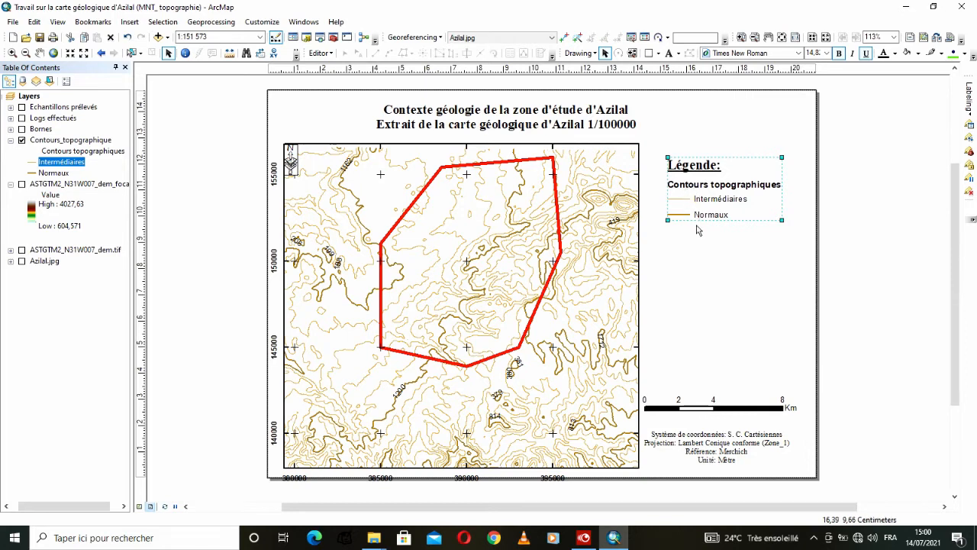
drag(692, 205, 698, 195)
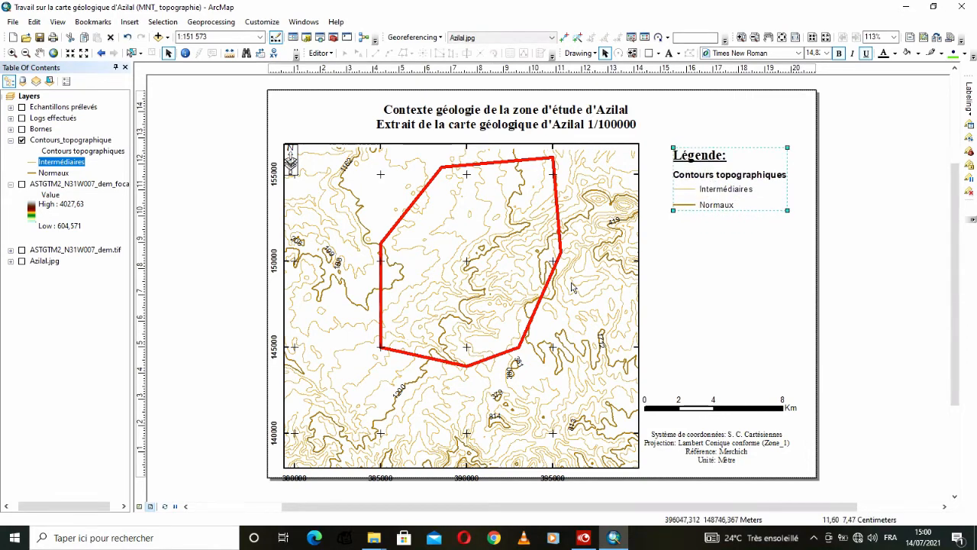
drag(685, 413, 697, 400)
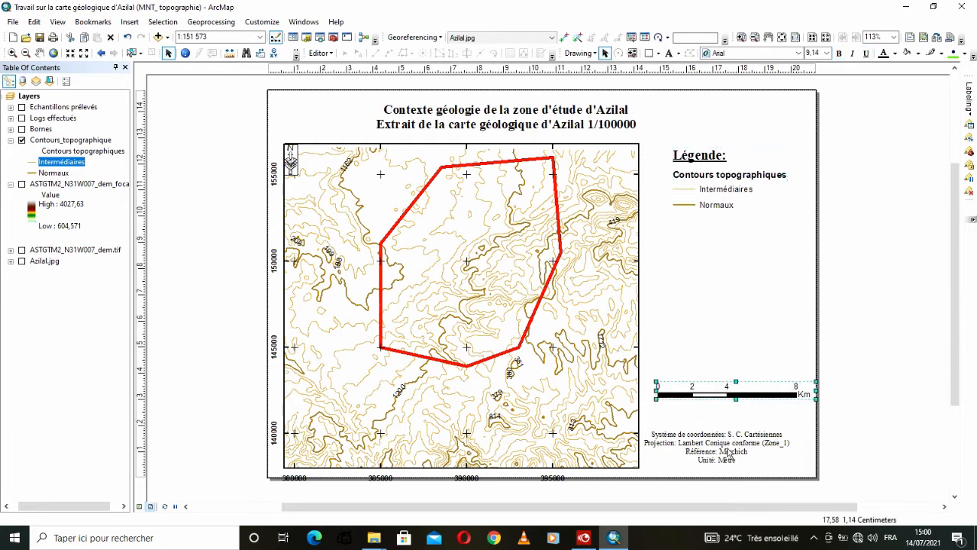
drag(729, 454, 743, 439)
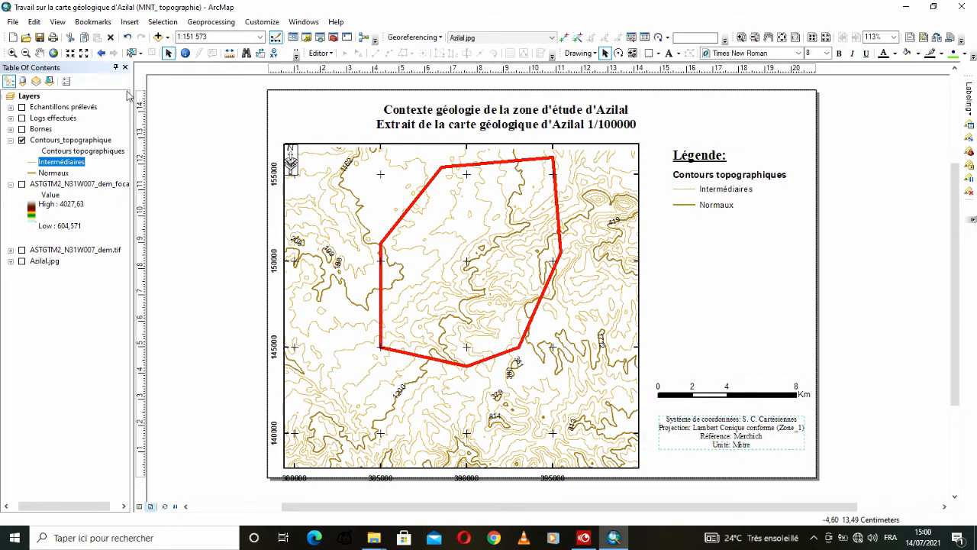
- Turn on the ASTGTM2_N31W007_dem_focal.tif layer, and move and shrink the expanded legend to fit inside the page beside the map
click(21, 184)
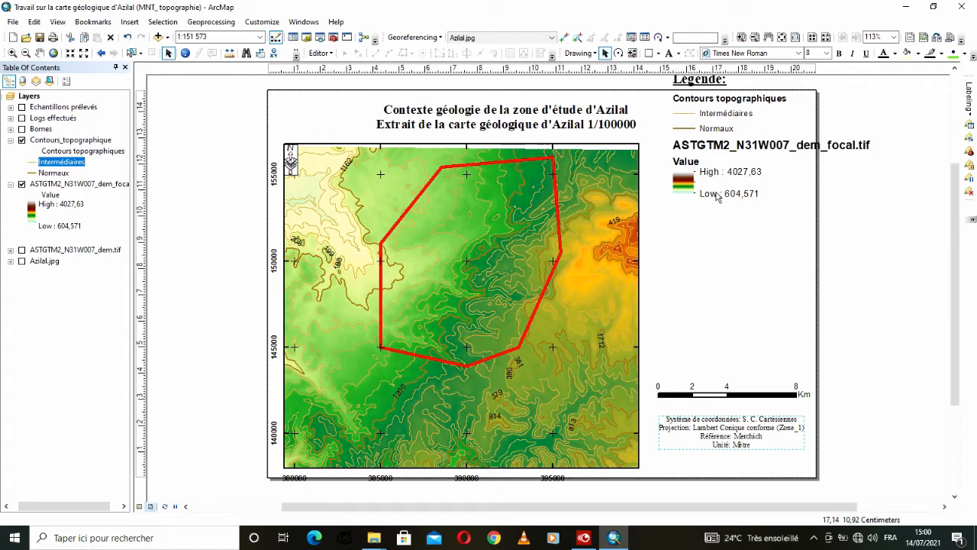
drag(710, 196, 705, 279)
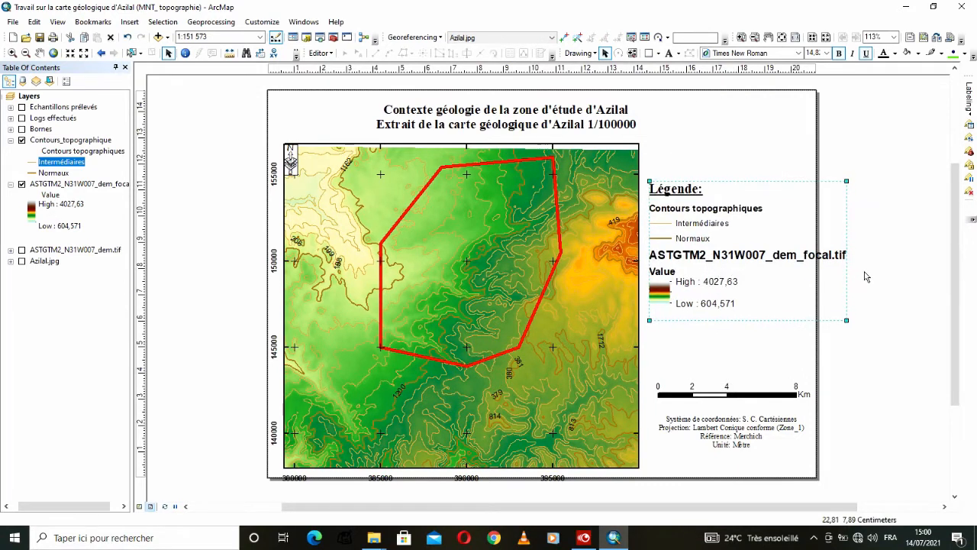
drag(845, 319, 807, 292)
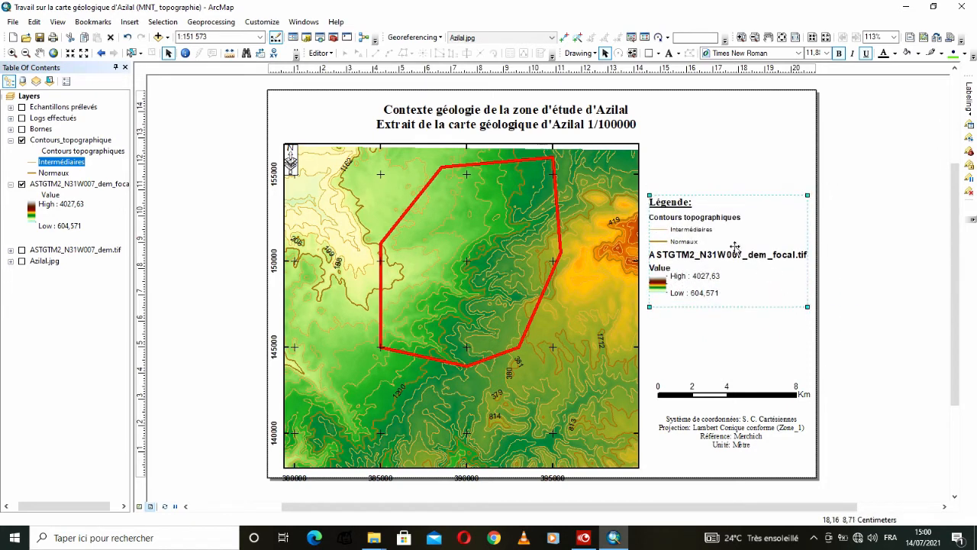
- Rename the ASTGTM2_N31W007_dem_focal.tif layer as "Modèle numérique du terrain"
click(61, 186)
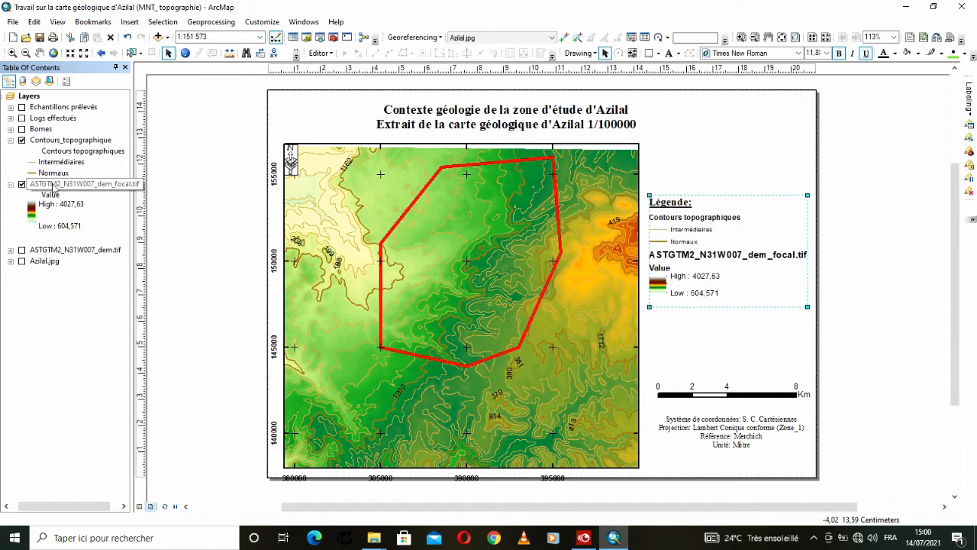
click(52, 186)
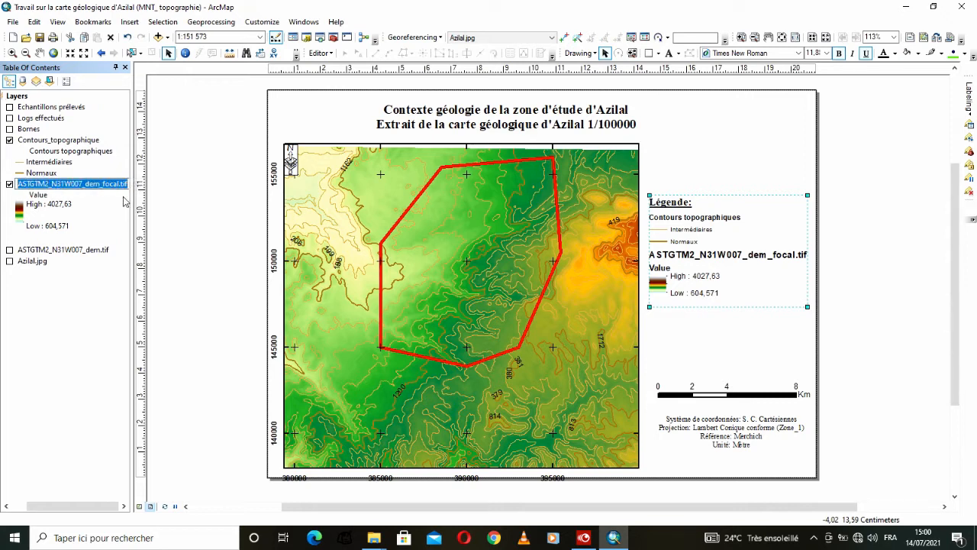
text(Mod)
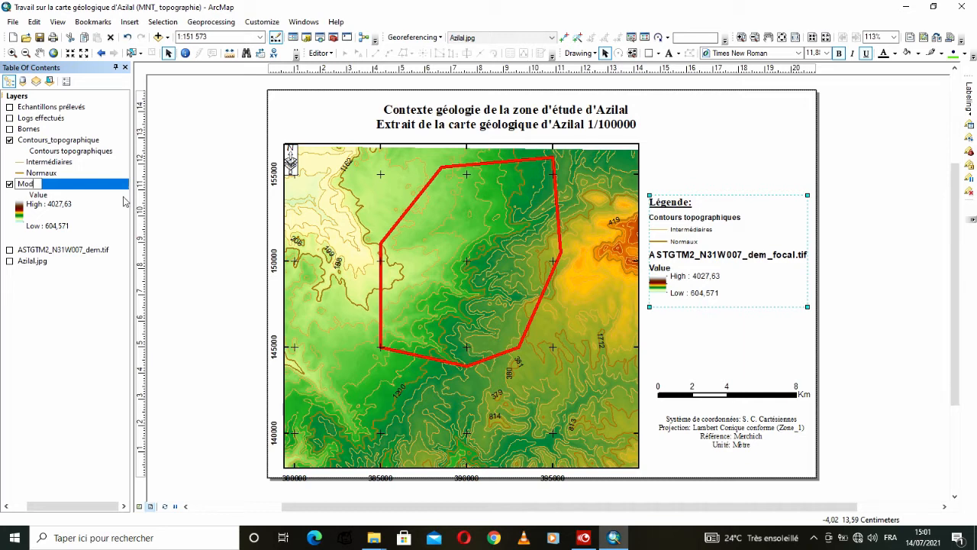
text(èle numérique du terrain)
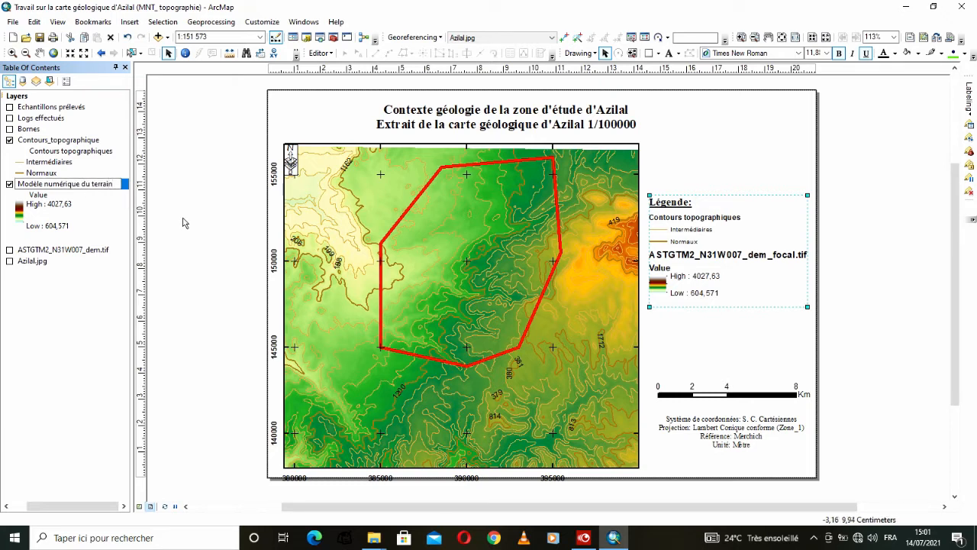
key(Return)
click(705, 285)
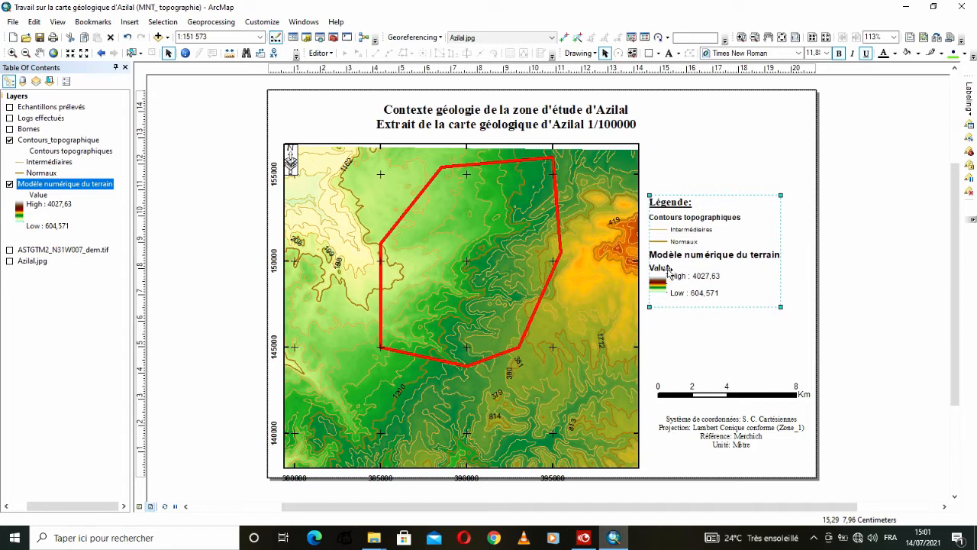
- Rename the elevation raster's Value heading as "Valeur (en m)" and move the legend up to the map's upper edge
click(40, 196)
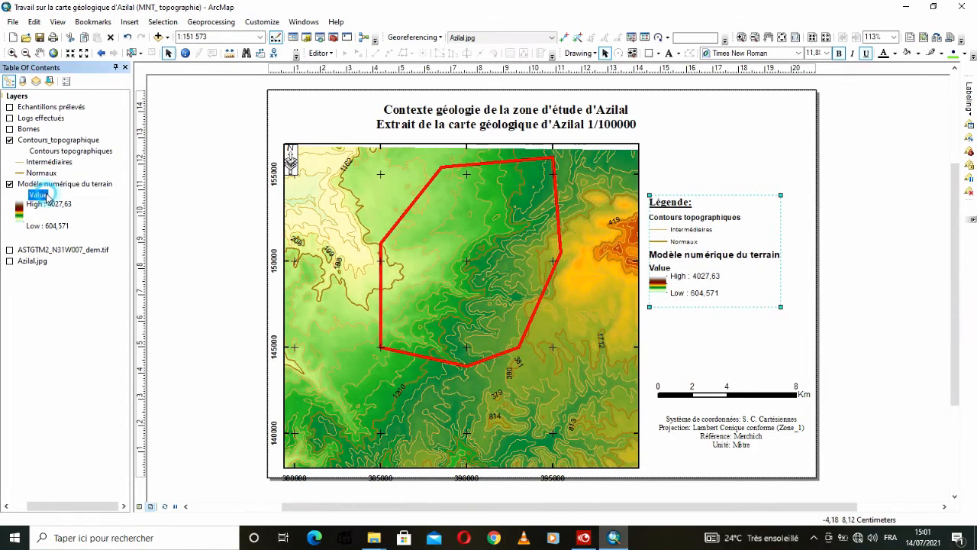
click(49, 196)
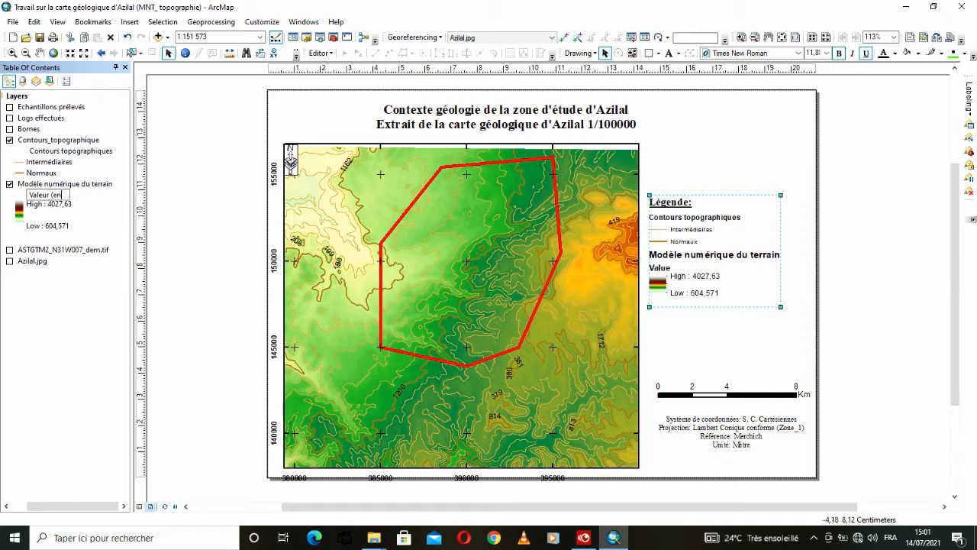
text())
click(799, 345)
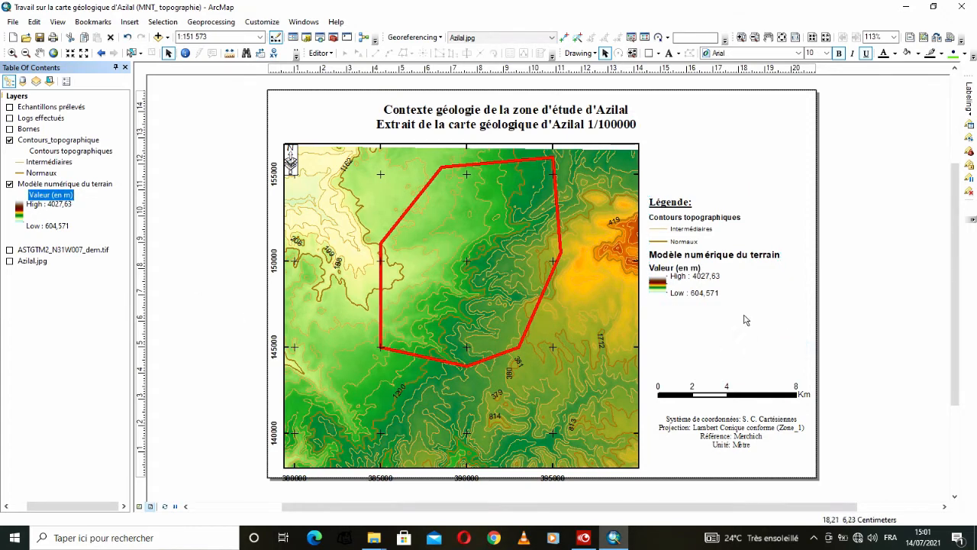
click(681, 284)
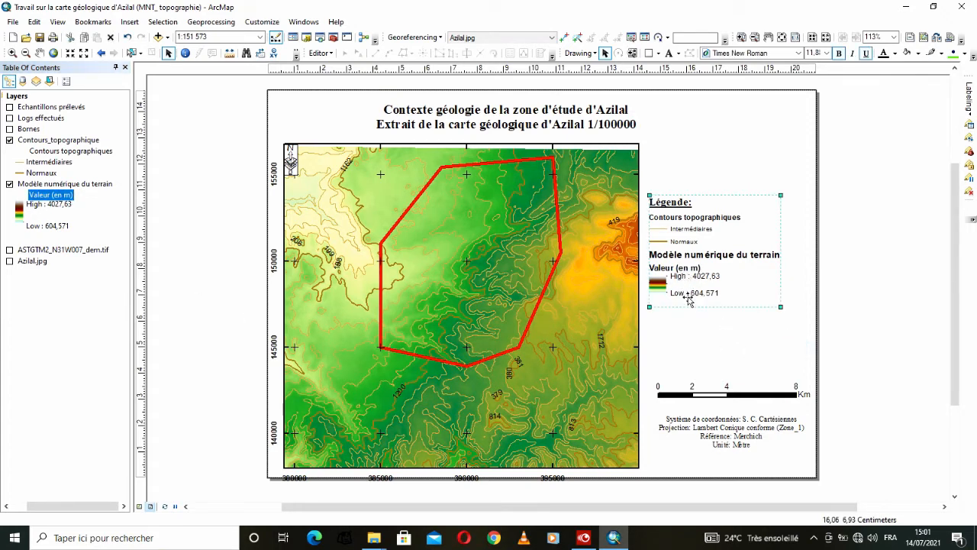
drag(697, 285, 700, 232)
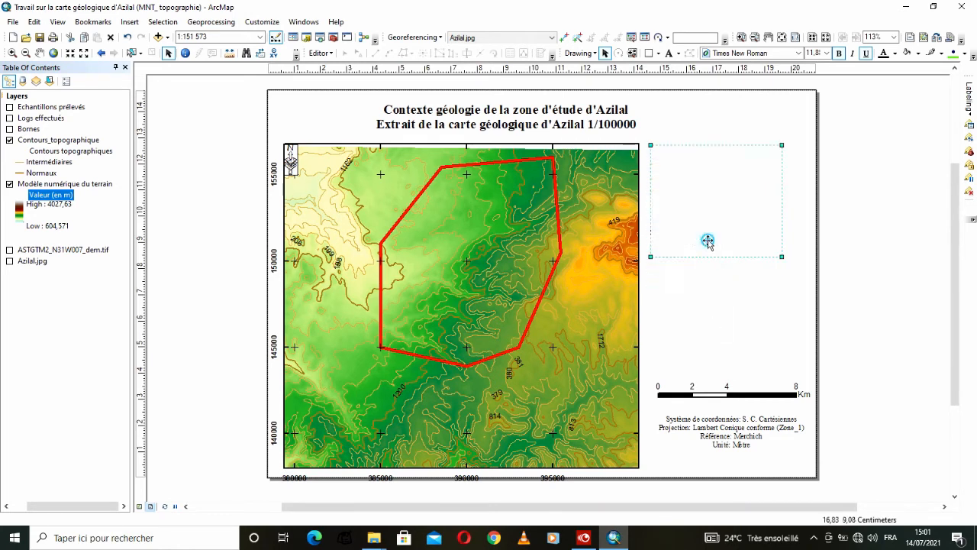
- Shift the map slightly up inside its data frame so the raster covers the blank strip along the upper edge
click(606, 290)
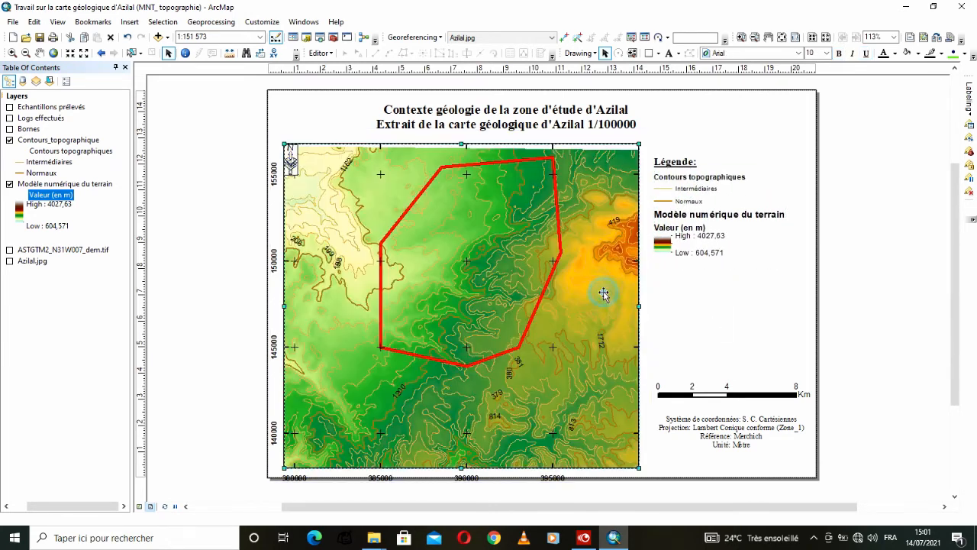
double_click(430, 237)
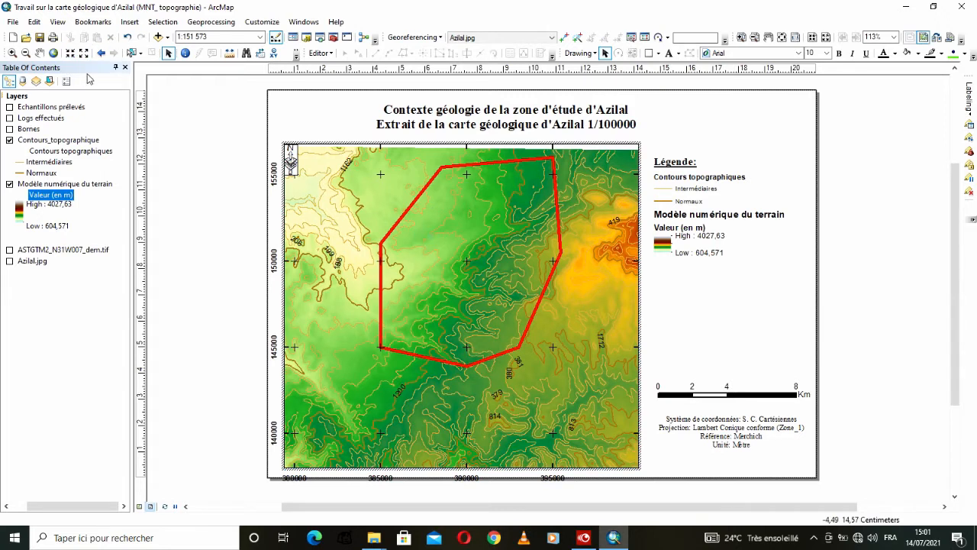
click(41, 54)
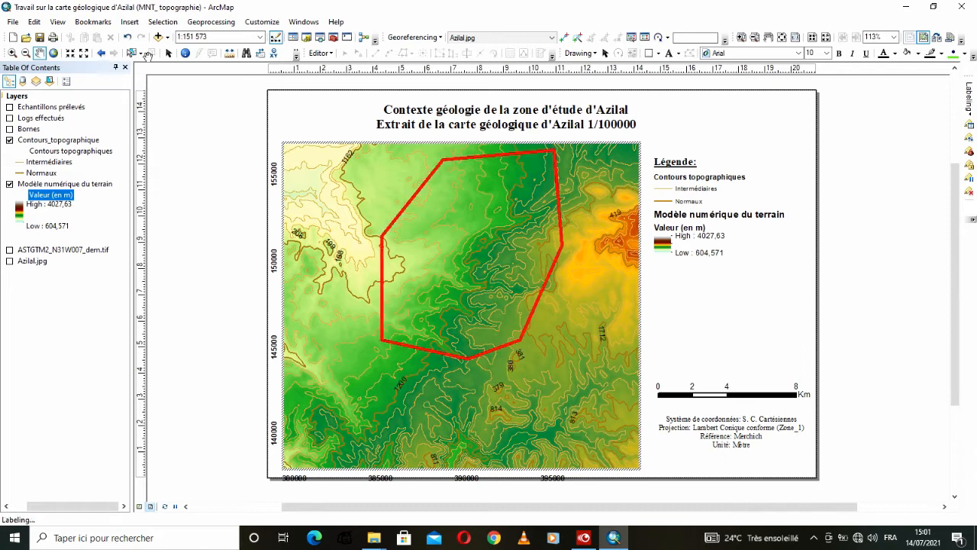
click(169, 52)
click(159, 286)
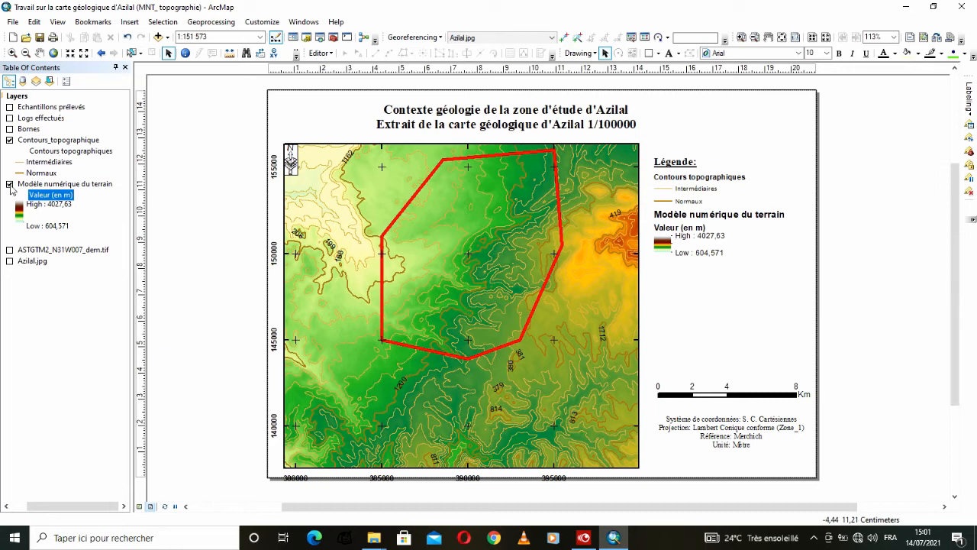
- Replace the map title with the single line "Contexte topographique de la zone d'étude"
click(417, 117)
double_click(418, 116)
click(526, 207)
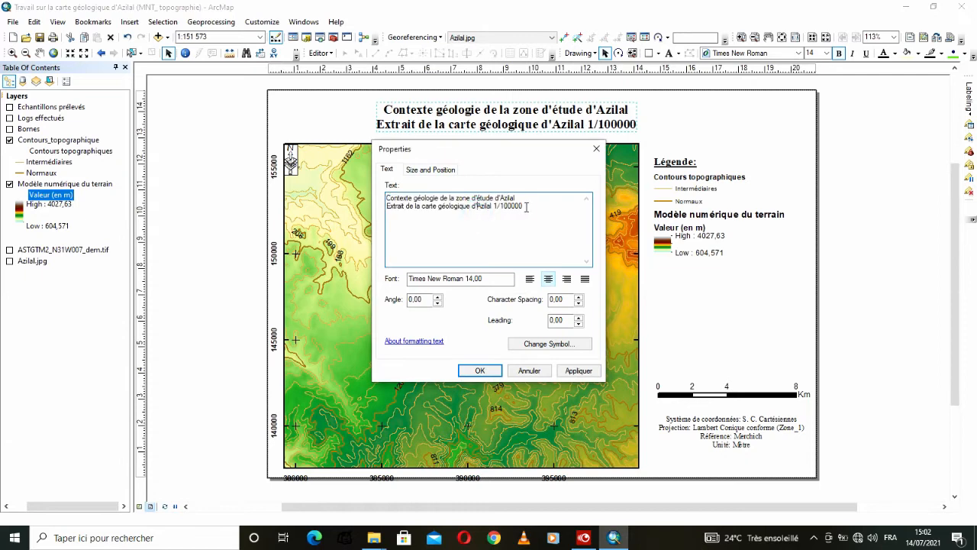
drag(526, 206, 412, 196)
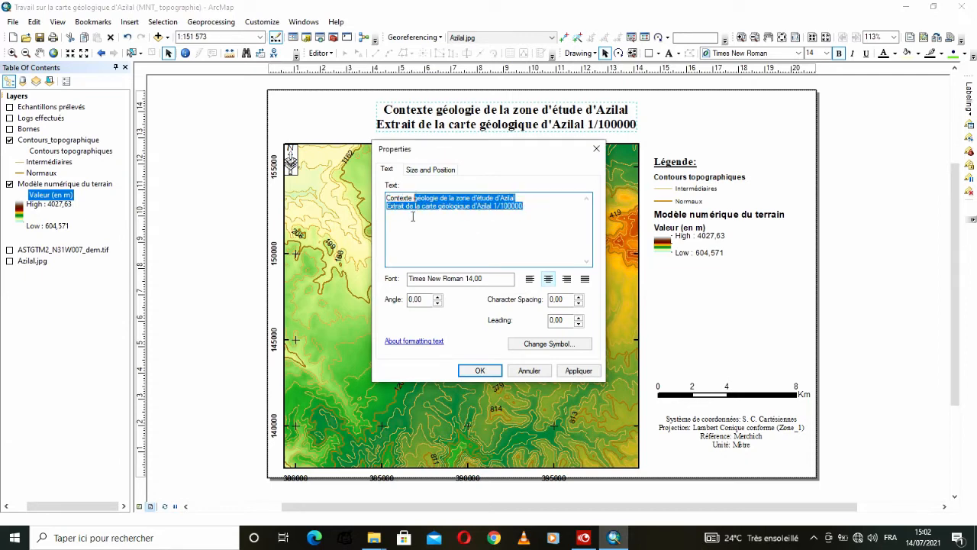
text(topographiqu)
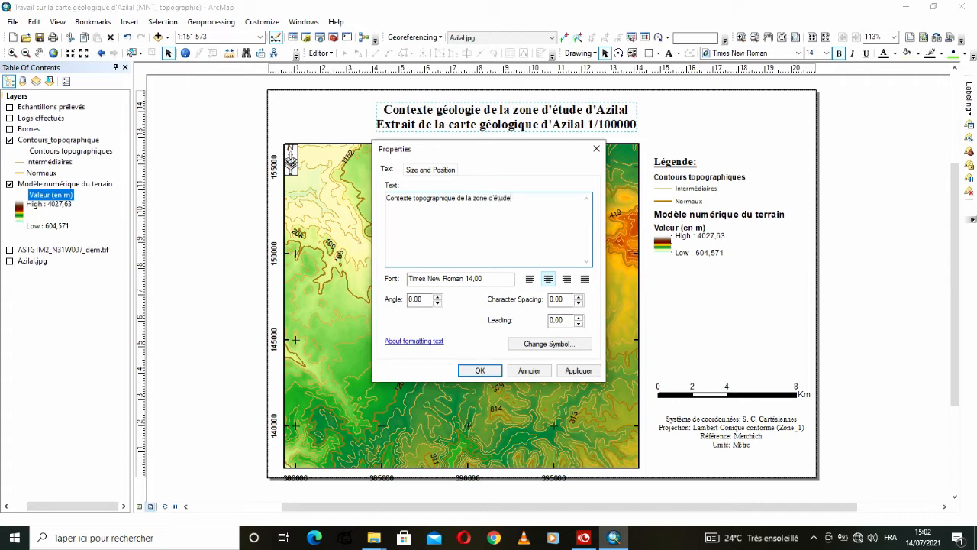
click(474, 370)
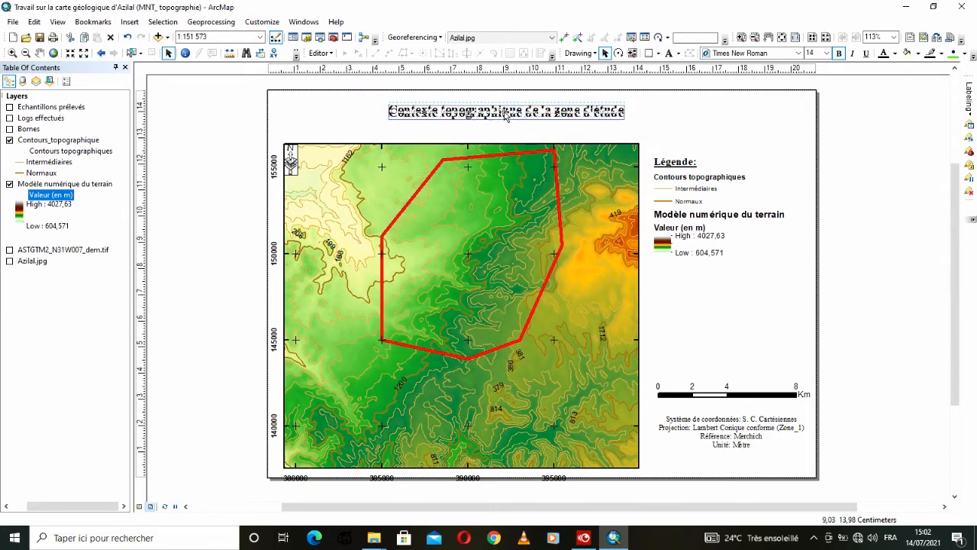
- Turn on the Logs effectués and Echantillons prélevés layers and reposition the expanded legend beside the map
click(9, 118)
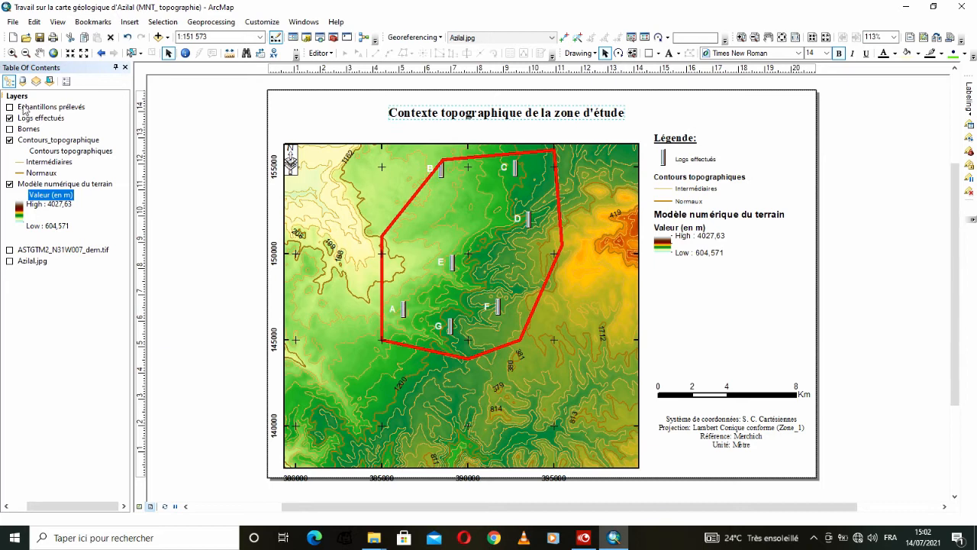
click(9, 107)
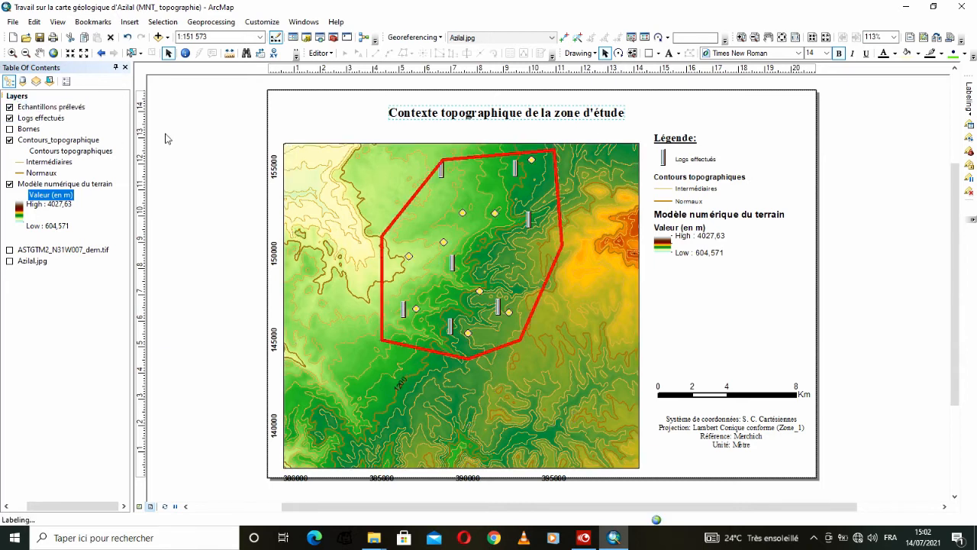
mouse_move(681, 200)
mouse_down()
mouse_move(695, 187)
mouse_move(696, 208)
mouse_up()
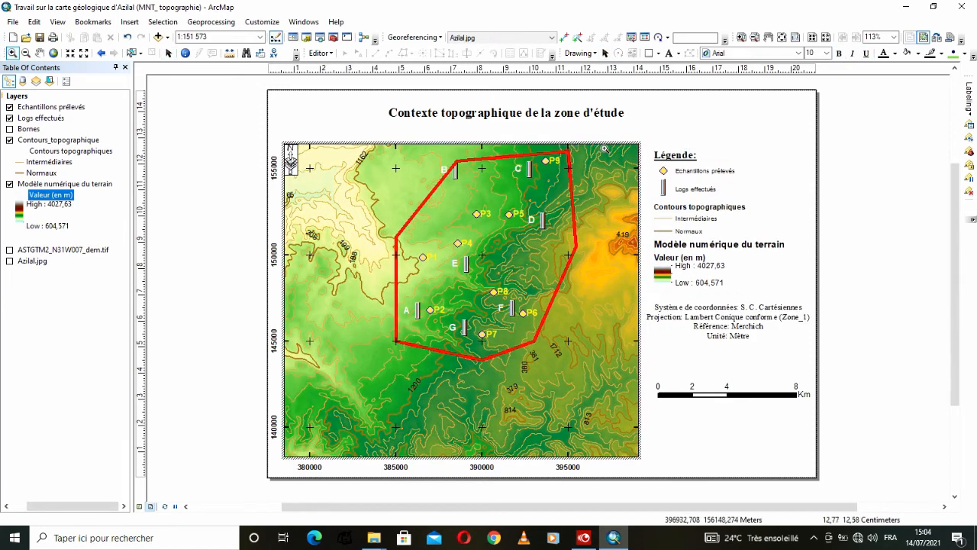
- Zoom the map inside its data frame to a slightly closer window around the red study-area outline
mouse_move(621, 147)
mouse_down()
mouse_move(316, 362)
mouse_move(293, 422)
mouse_up()
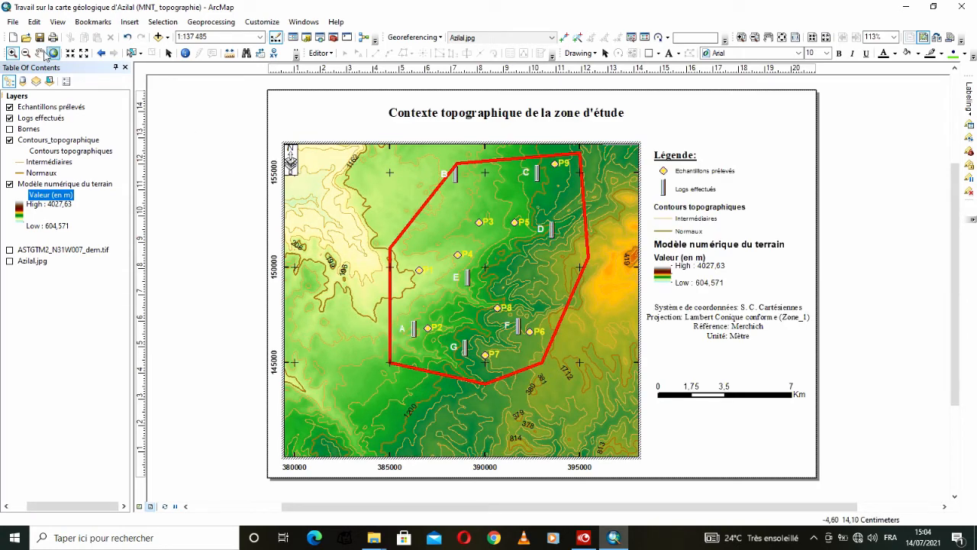
- Widen the scale bar beside the map to 8 km and move it slightly down
click(168, 53)
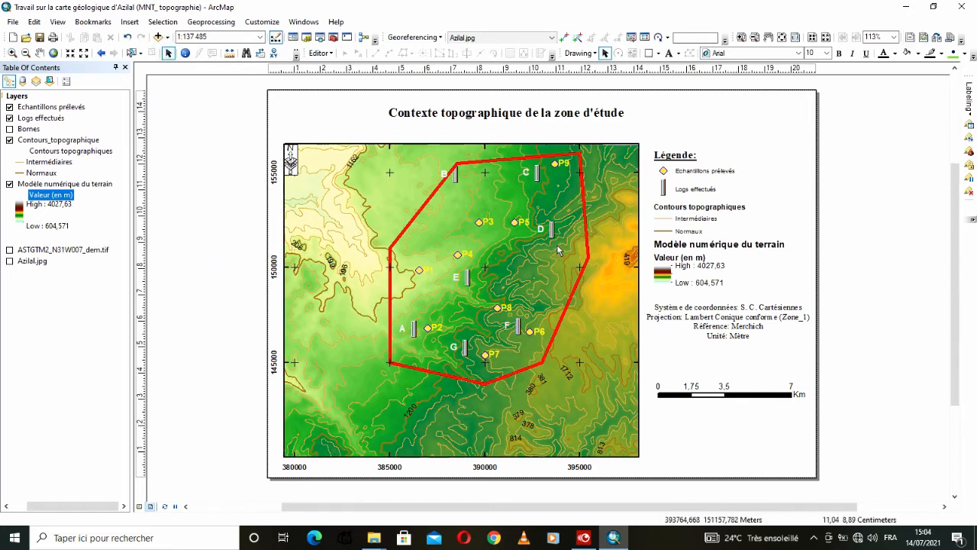
click(653, 391)
drag(648, 390, 647, 391)
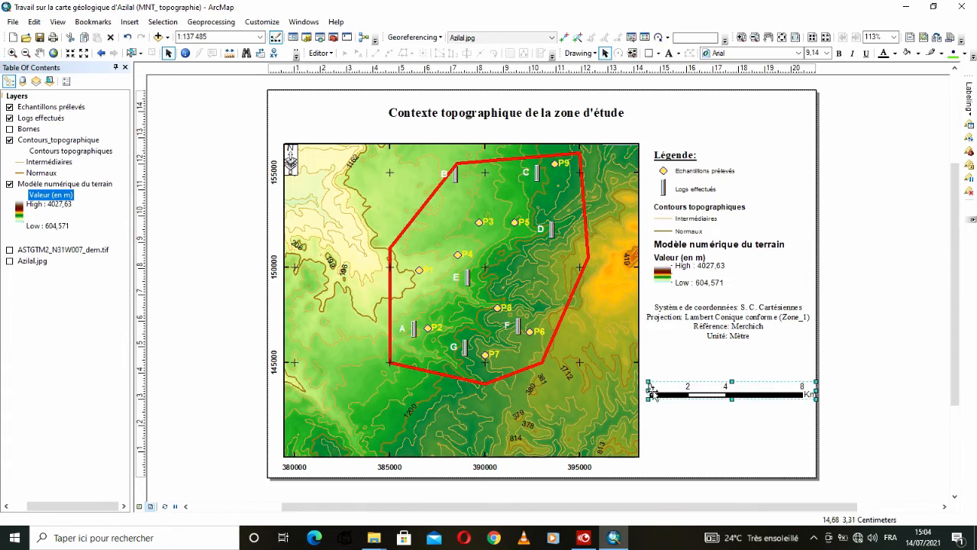
drag(720, 393, 720, 409)
- Move the coordinate-system text down to just above the scale bar and lower the legend to sit directly above the text
drag(716, 307, 714, 346)
click(704, 264)
drag(704, 265, 708, 303)
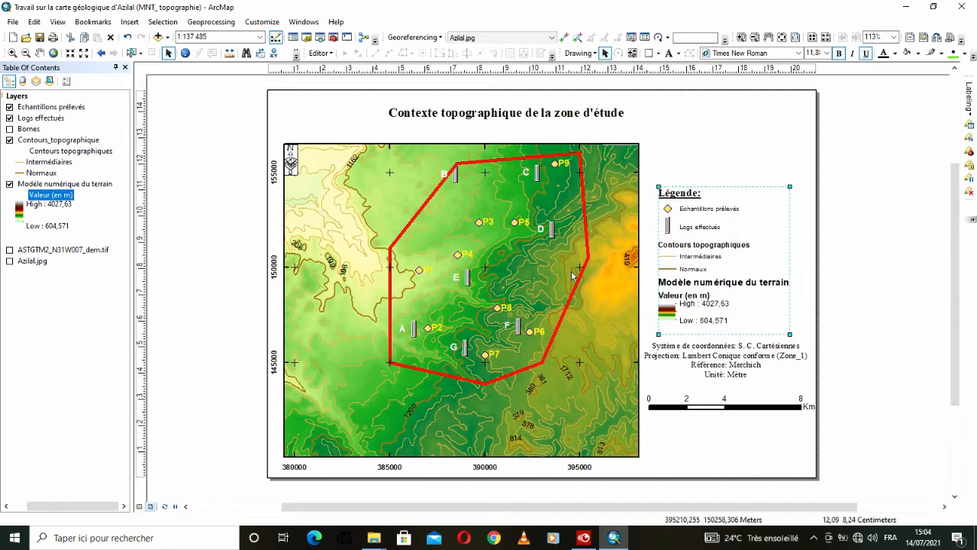
- Switch the Modèle numérique du terrain raster to Classified symbology with the pale-blue, green, orange, brown and white elevation color ramp
click(30, 191)
right_click(20, 187)
click(46, 361)
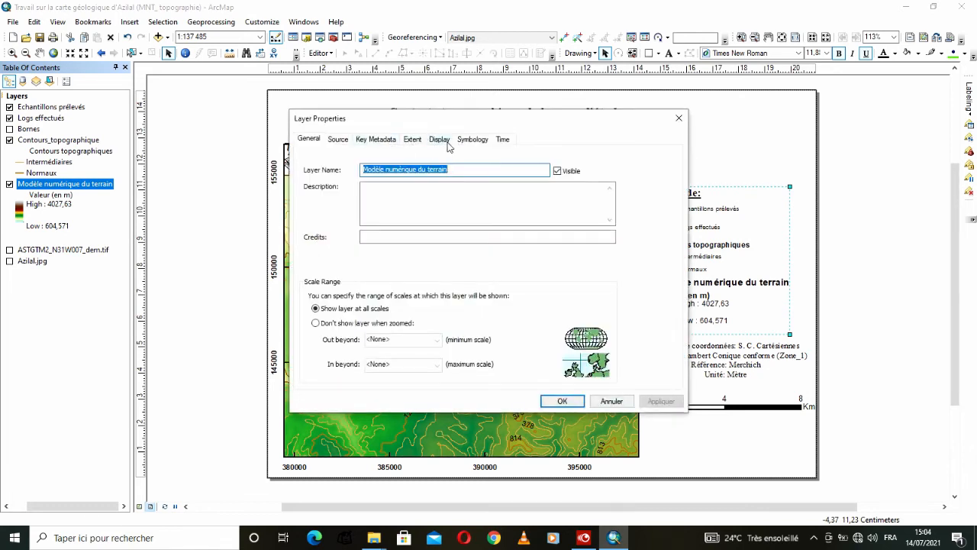
click(471, 140)
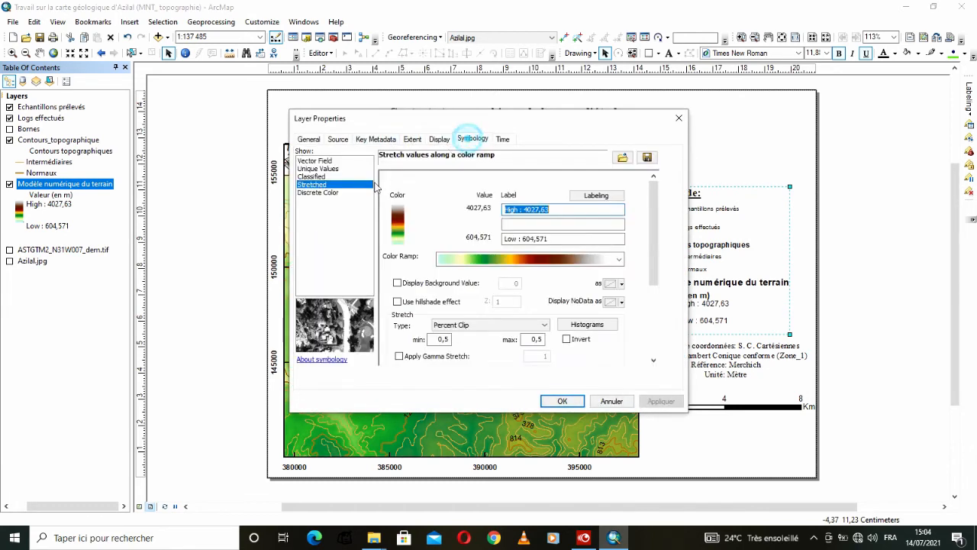
click(319, 177)
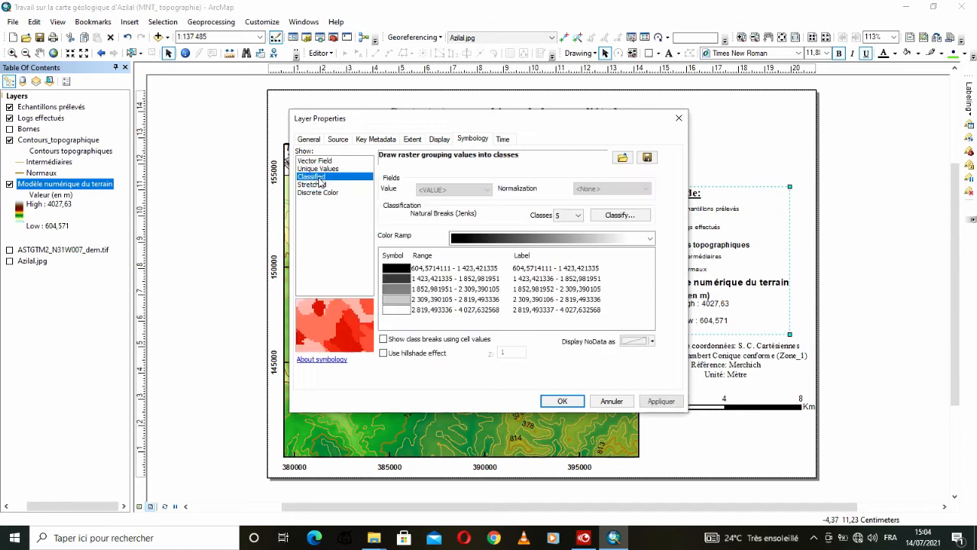
click(474, 238)
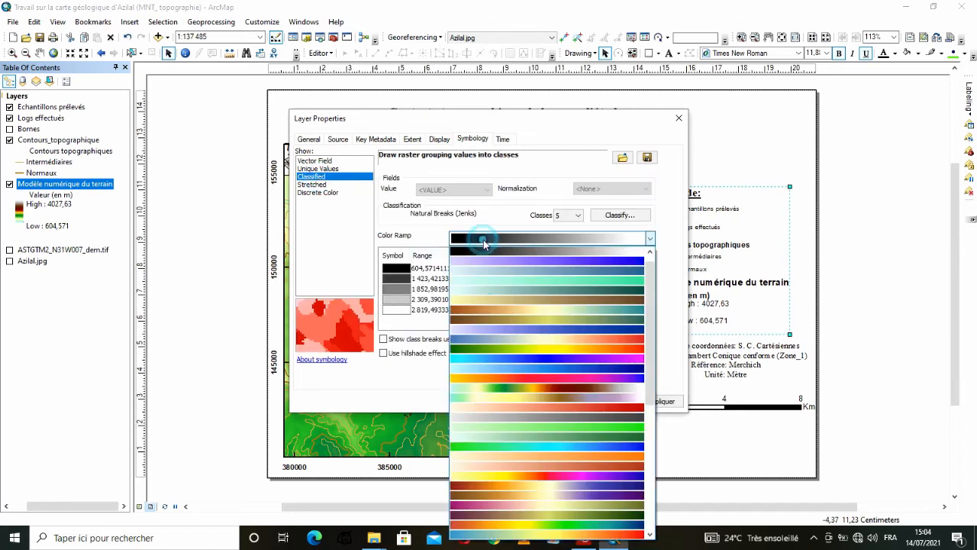
scroll(516, 387, down, 3)
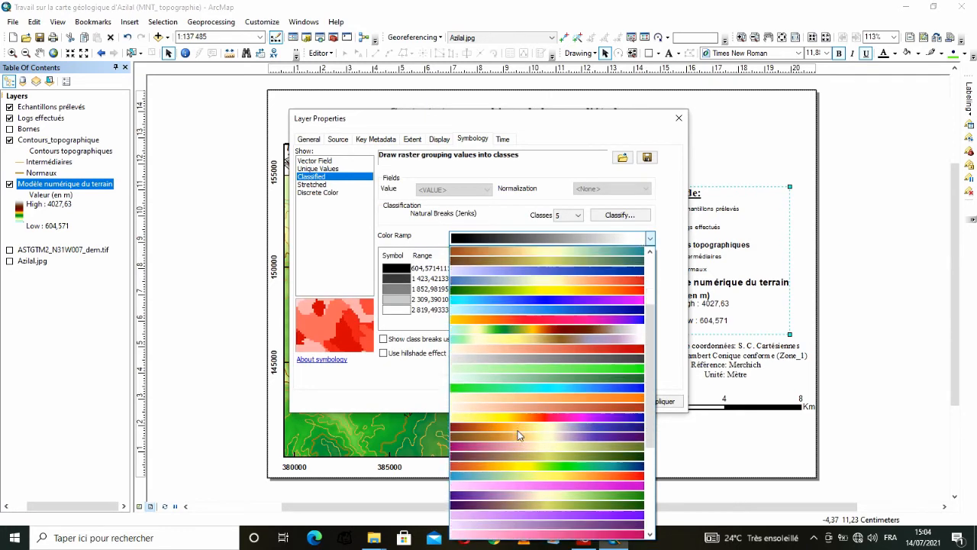
click(545, 310)
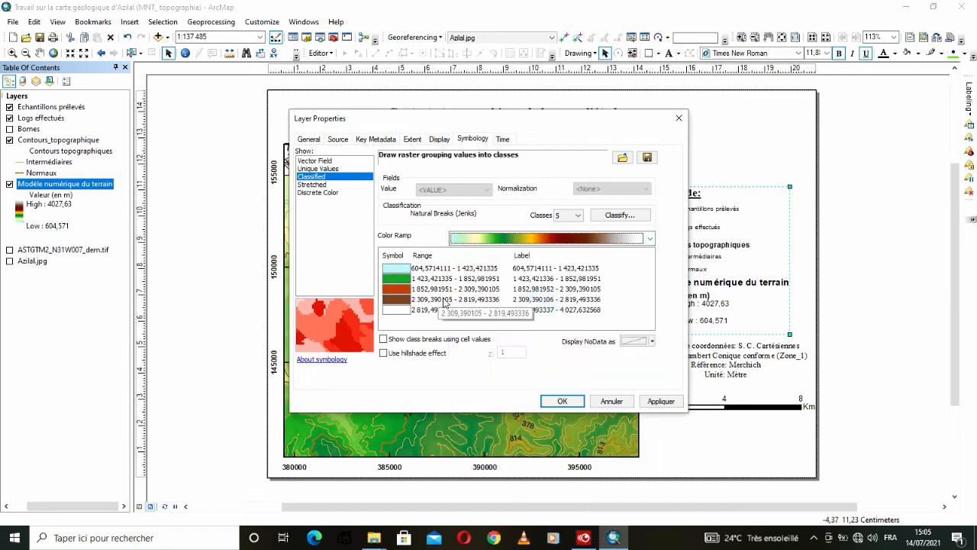
- Set the raster classification to 10 classes and apply it to the map
click(578, 216)
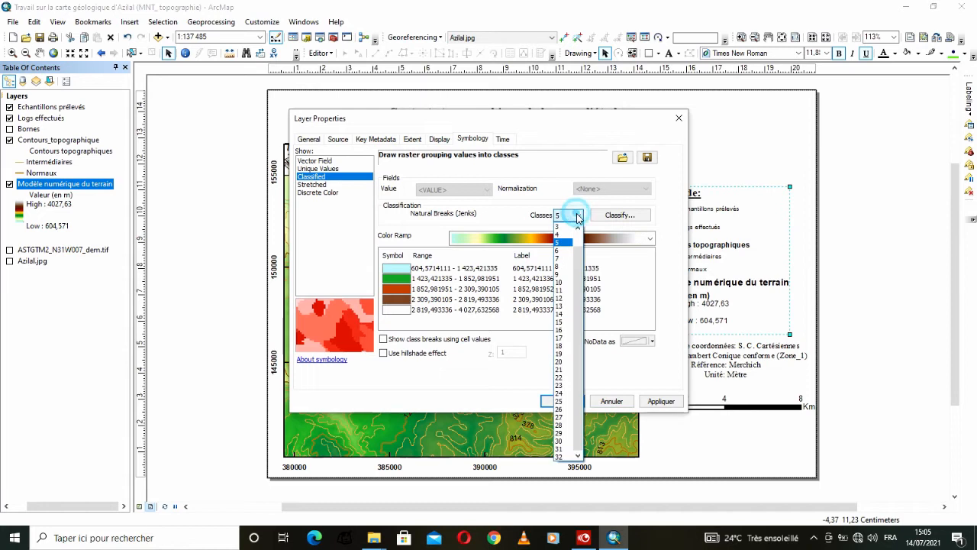
click(563, 284)
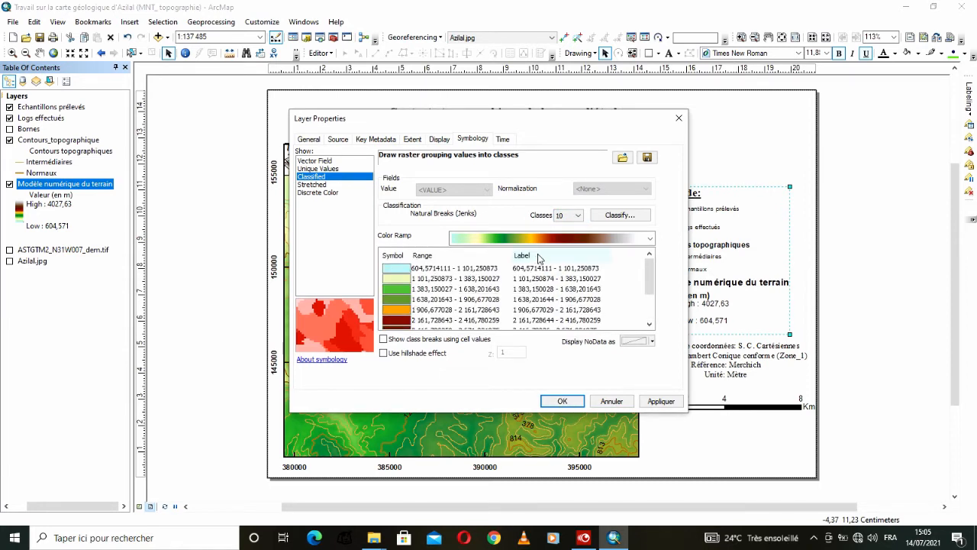
click(659, 401)
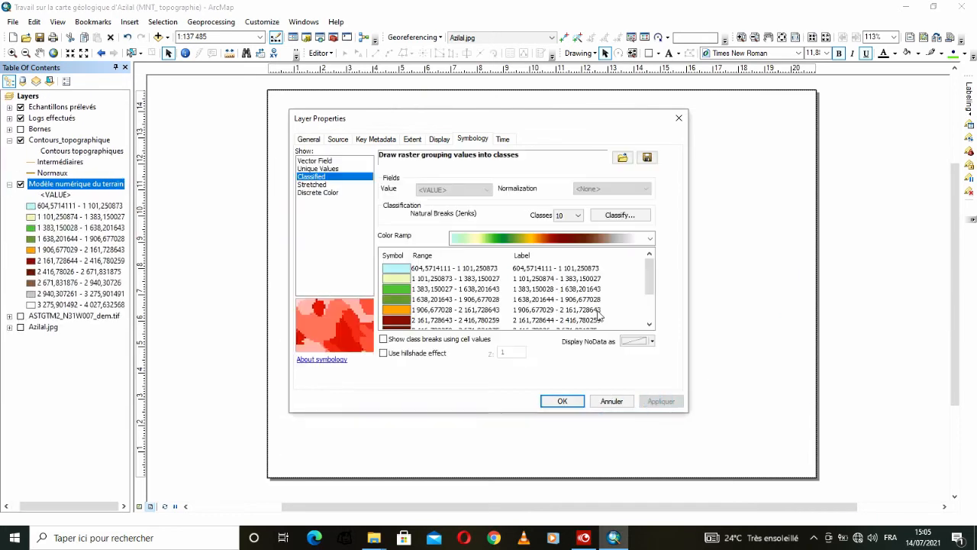
drag(546, 122, 386, 128)
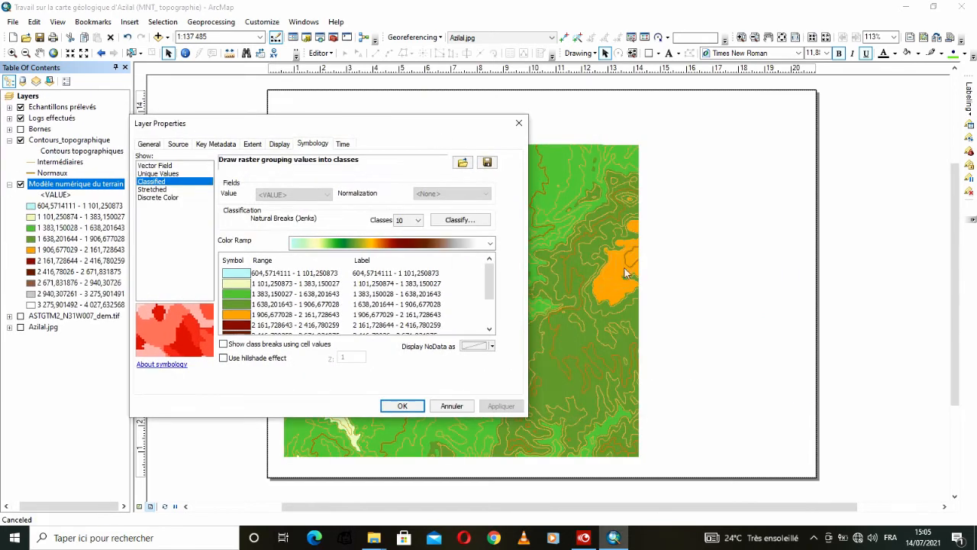
click(402, 406)
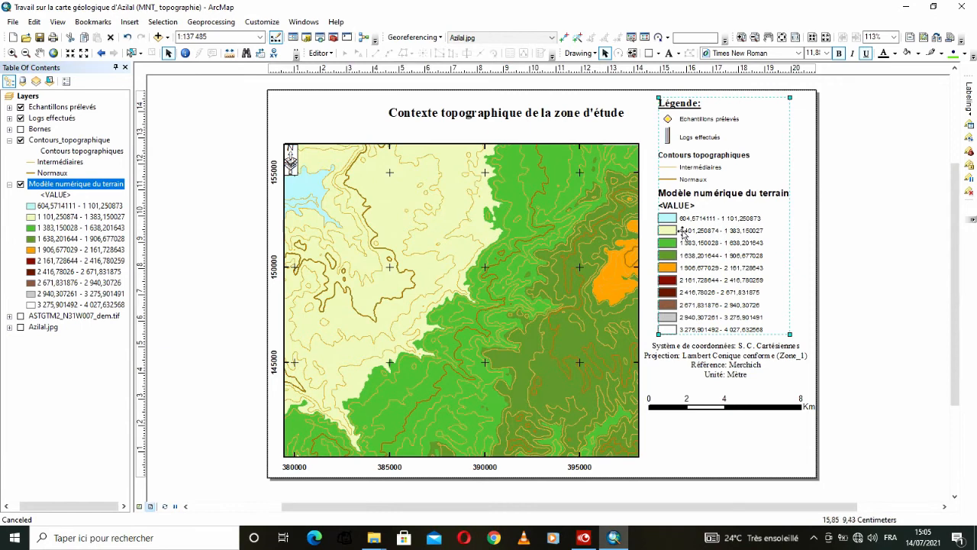
- Set the Modèle numérique du terrain raster back to Stretched symbology with the pale-blue, green, orange, brown and white elevation color ramp
click(717, 372)
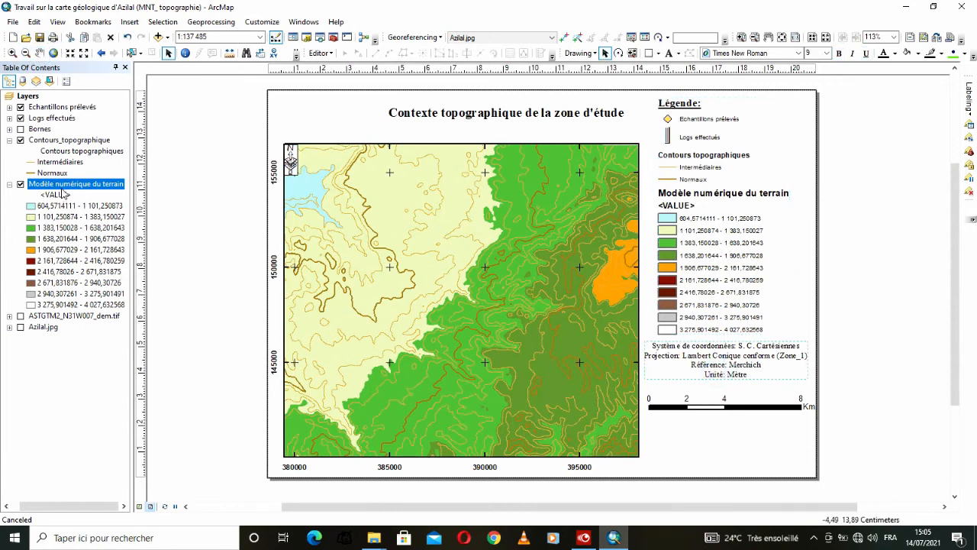
right_click(64, 186)
click(107, 363)
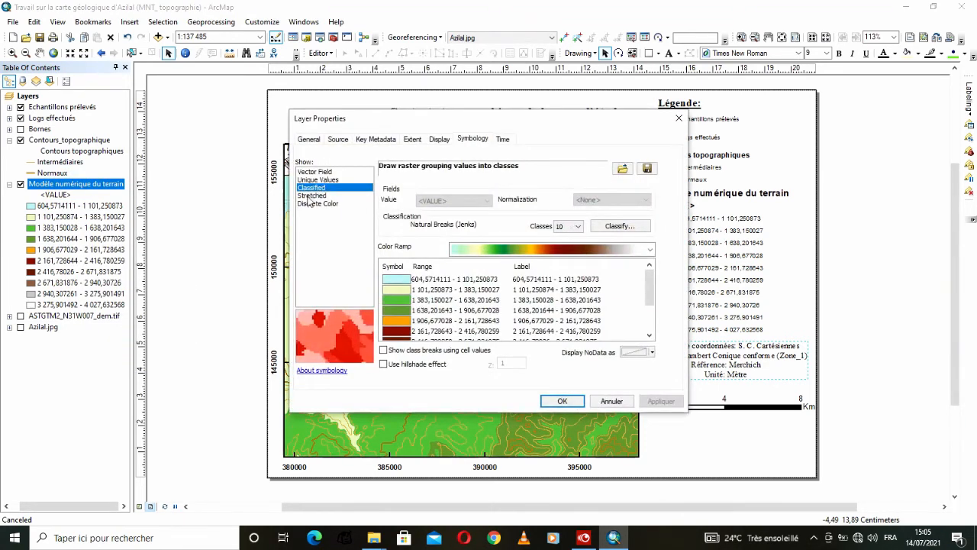
click(309, 196)
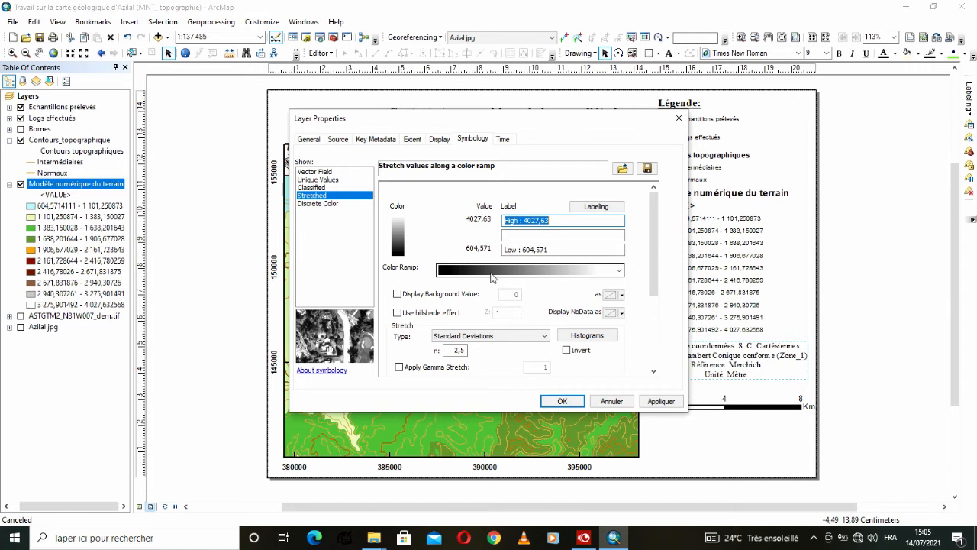
click(311, 180)
click(585, 310)
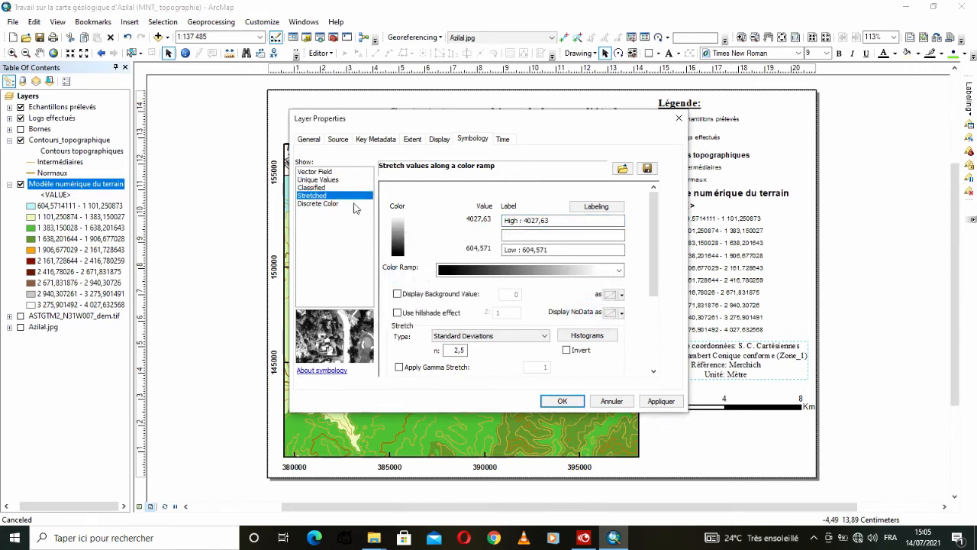
click(491, 271)
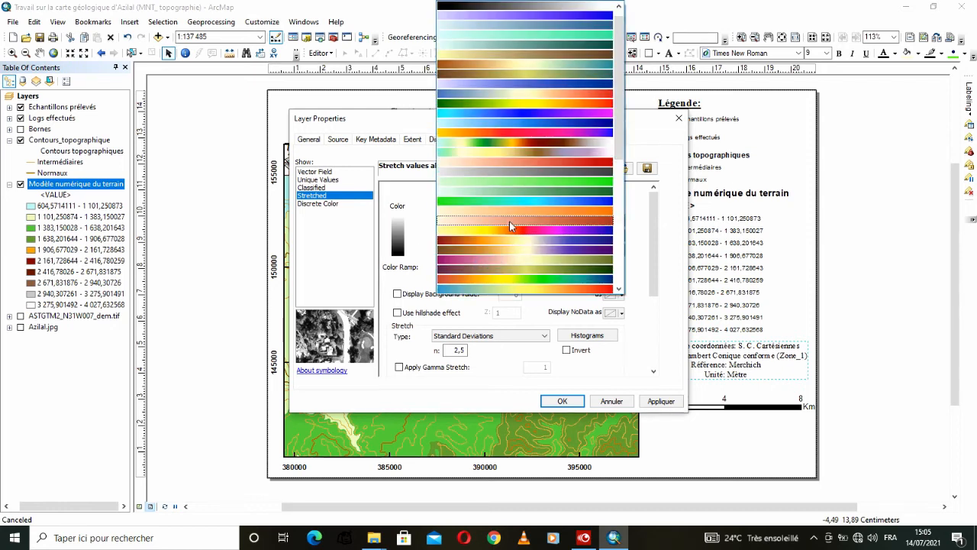
click(504, 144)
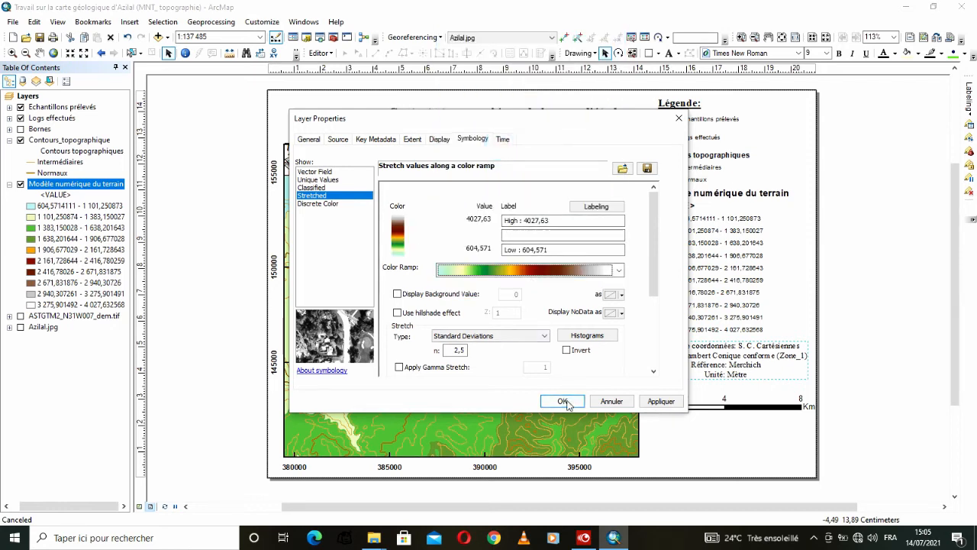
click(562, 402)
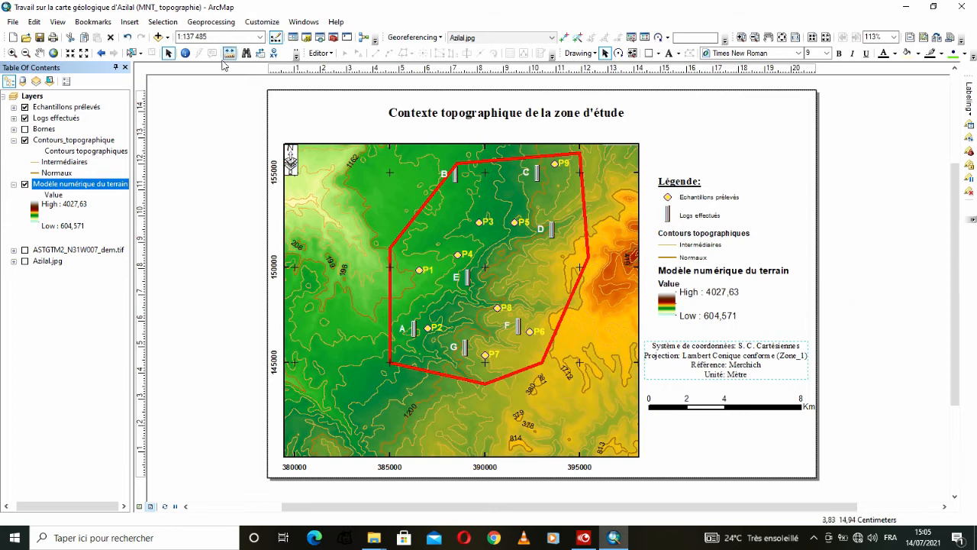
- Export the map layout as a 500 dpi JPEG in the Document Arcgis folder, keeping the suggested file name
click(13, 22)
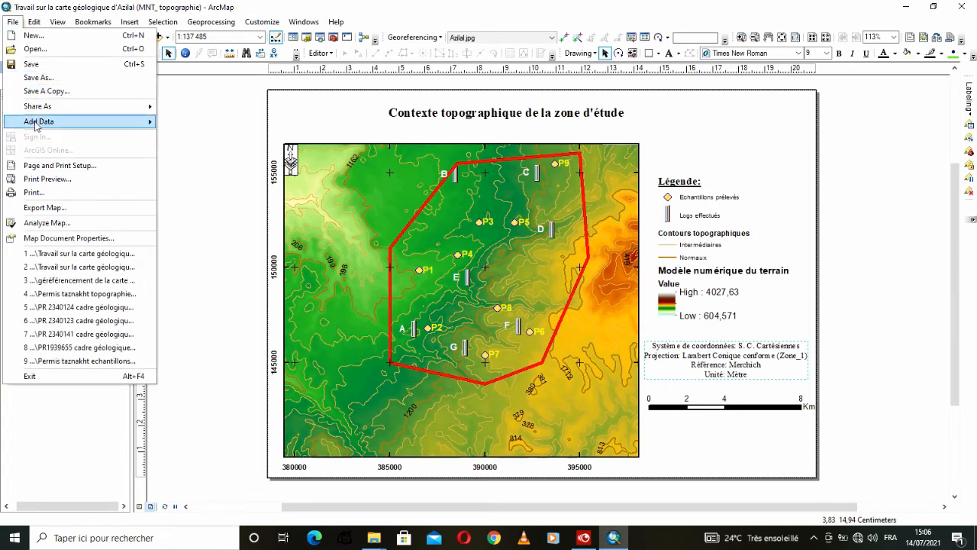
click(44, 207)
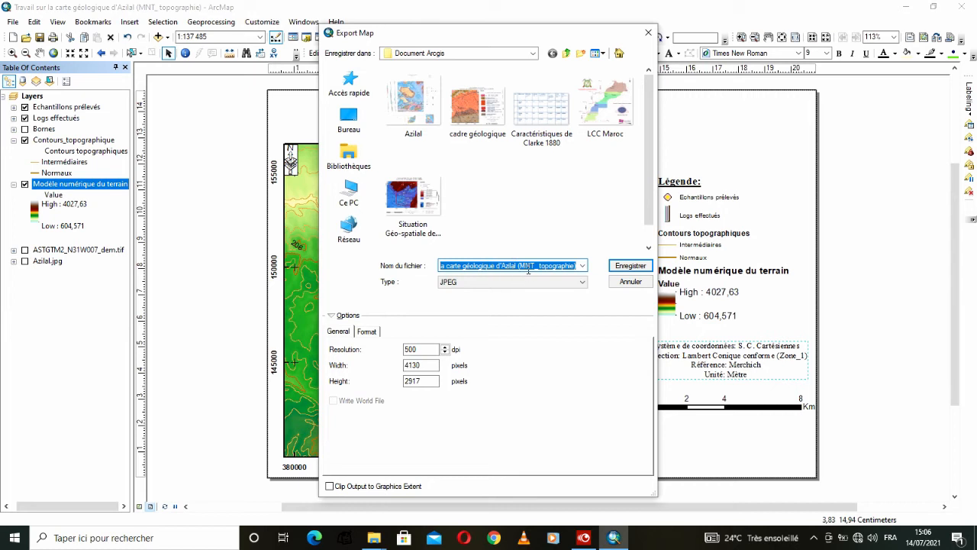
click(629, 265)
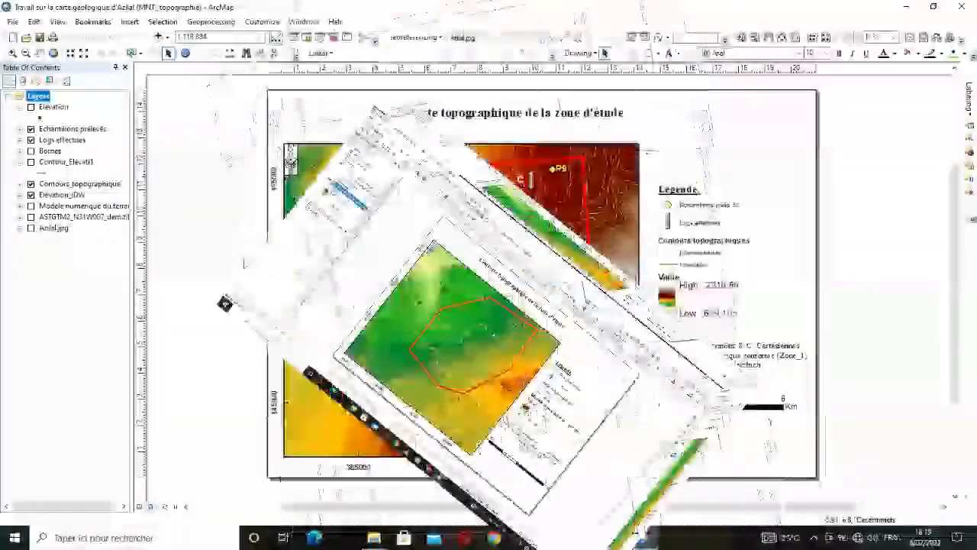
- Turn off the Elévation_IDW, Logs effectués and Echantillons prélevés layers so only the topographic contours are displayed
click(32, 196)
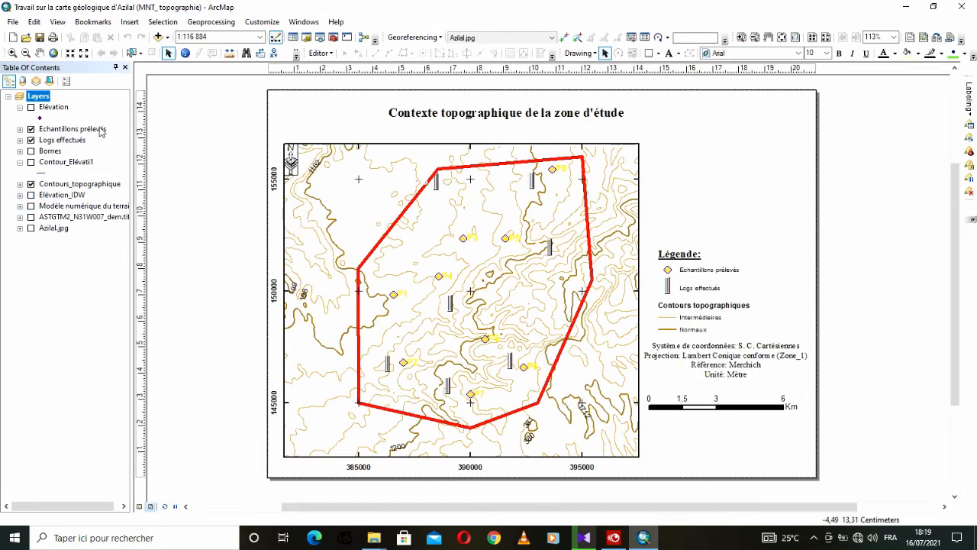
click(31, 140)
click(32, 129)
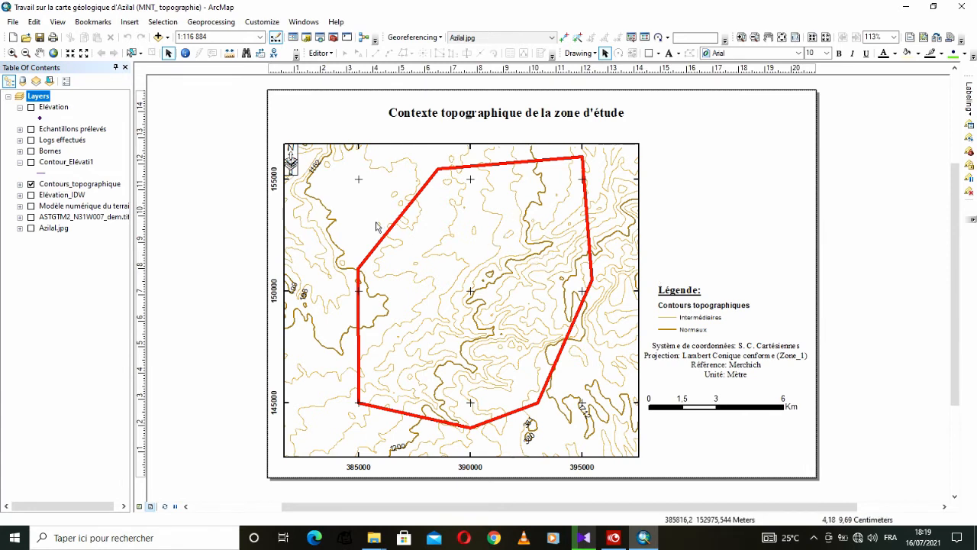
- Open ArcToolbox and look through the Spatial Analyst and Conversion toolsets, including the To CAD tools
click(332, 37)
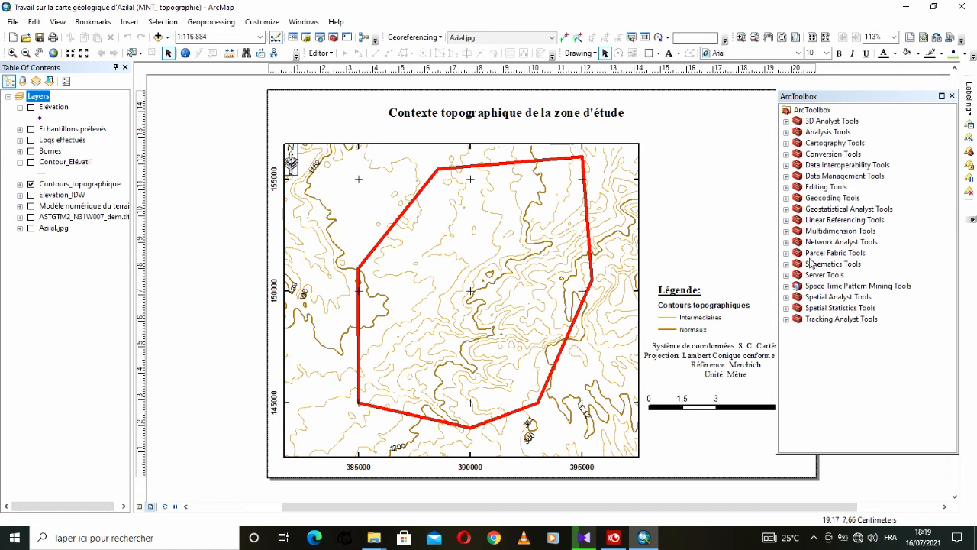
click(786, 297)
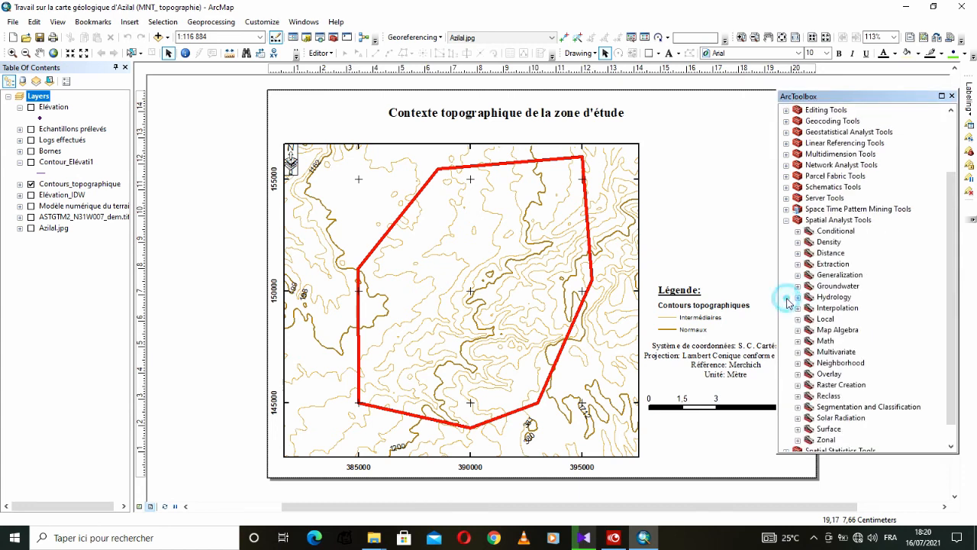
click(786, 217)
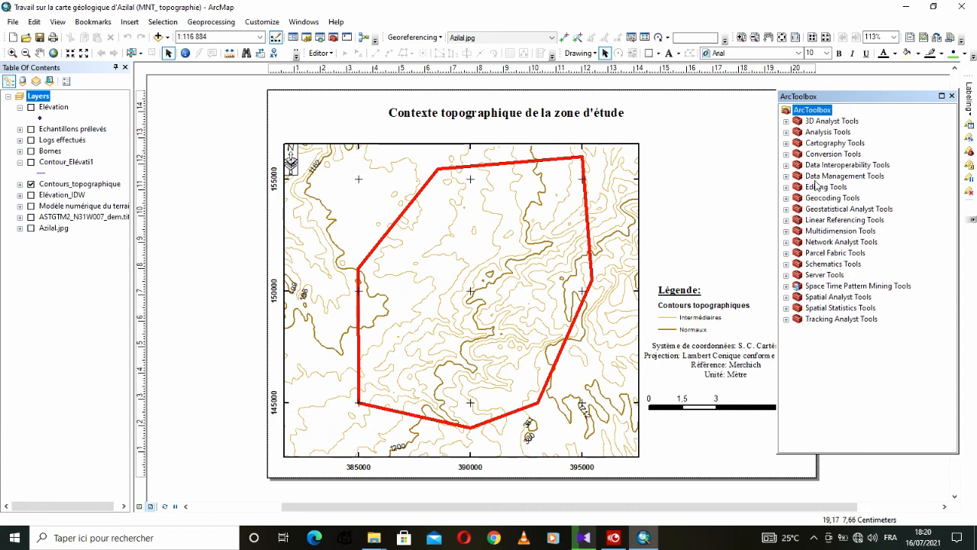
click(786, 155)
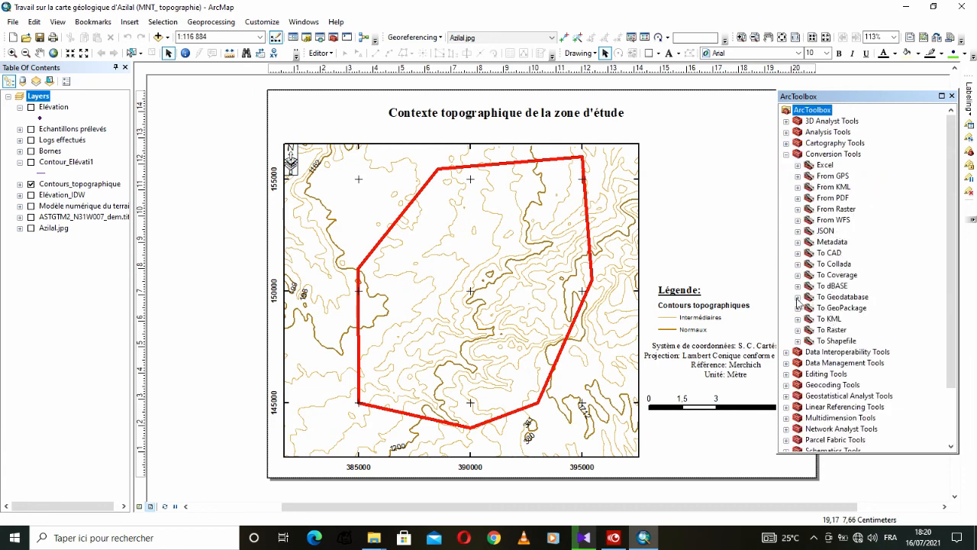
click(798, 253)
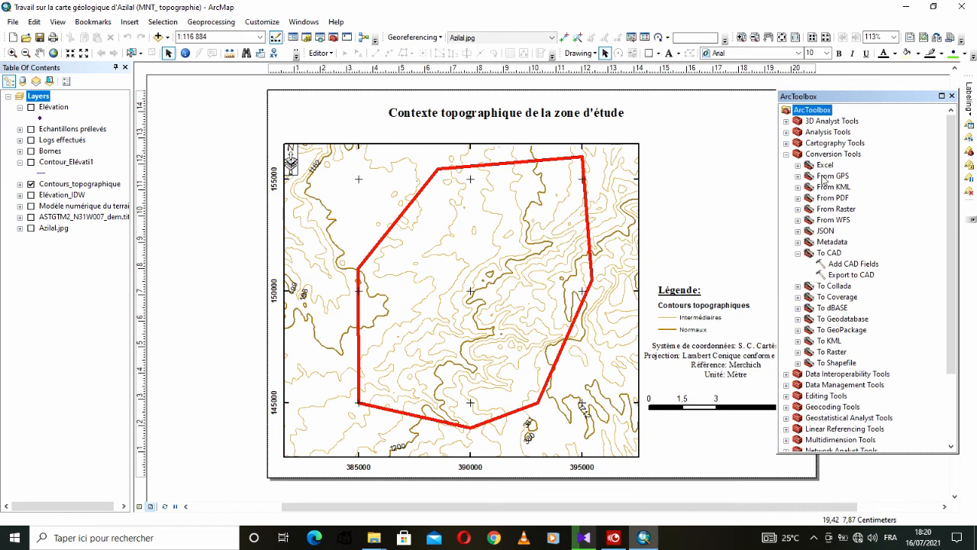
click(787, 155)
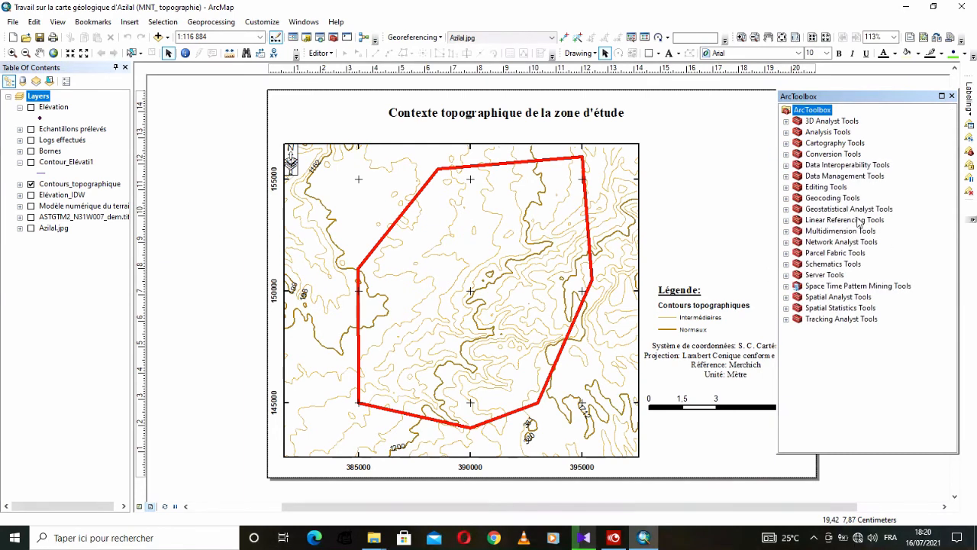